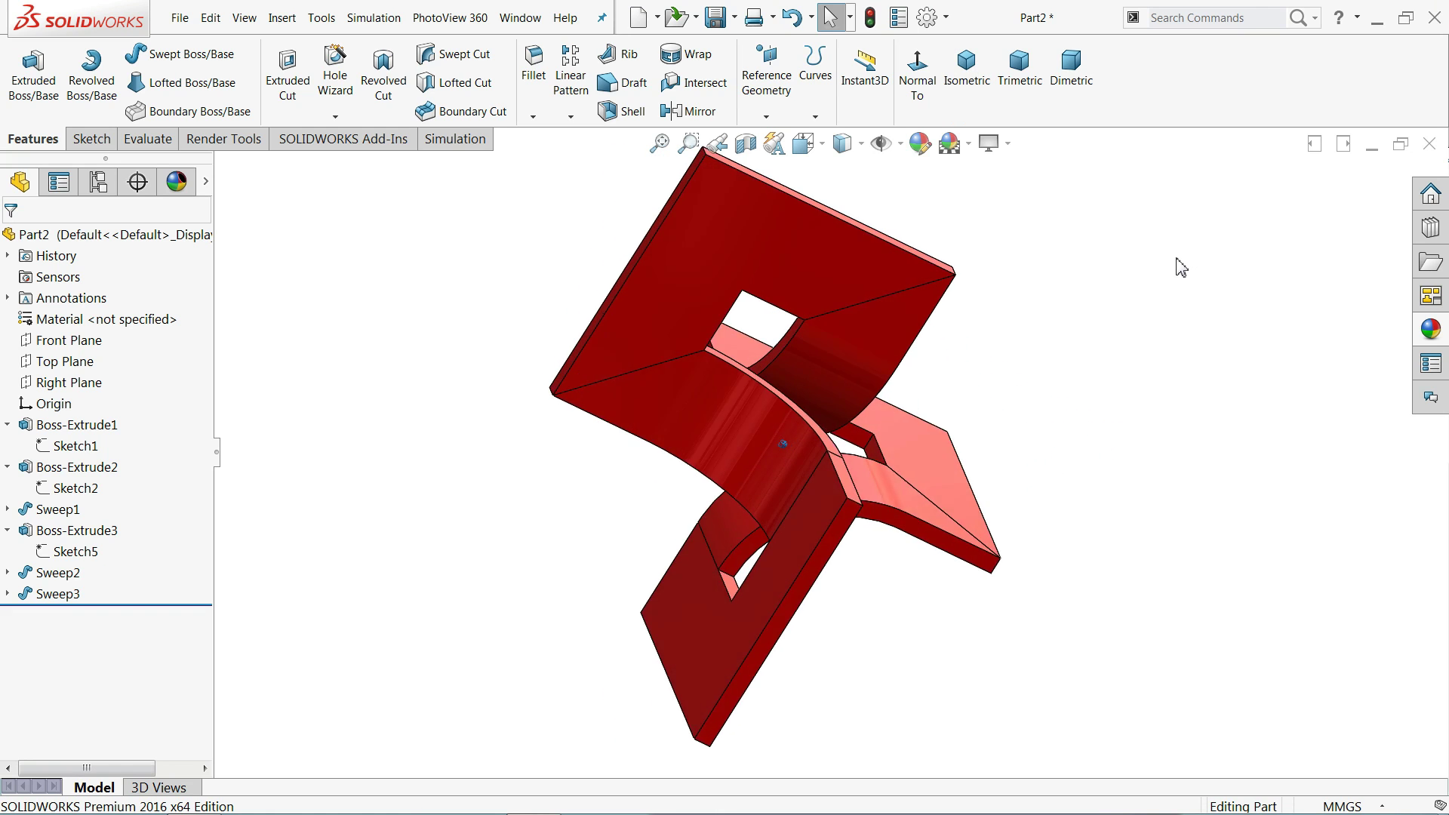
# - Turn the three-plate part through seven Right-arrow rotations, then return it to isometric view
pyautogui.press('Right')
pyautogui.press('Right')
pyautogui.press('Right')
pyautogui.press('Right')
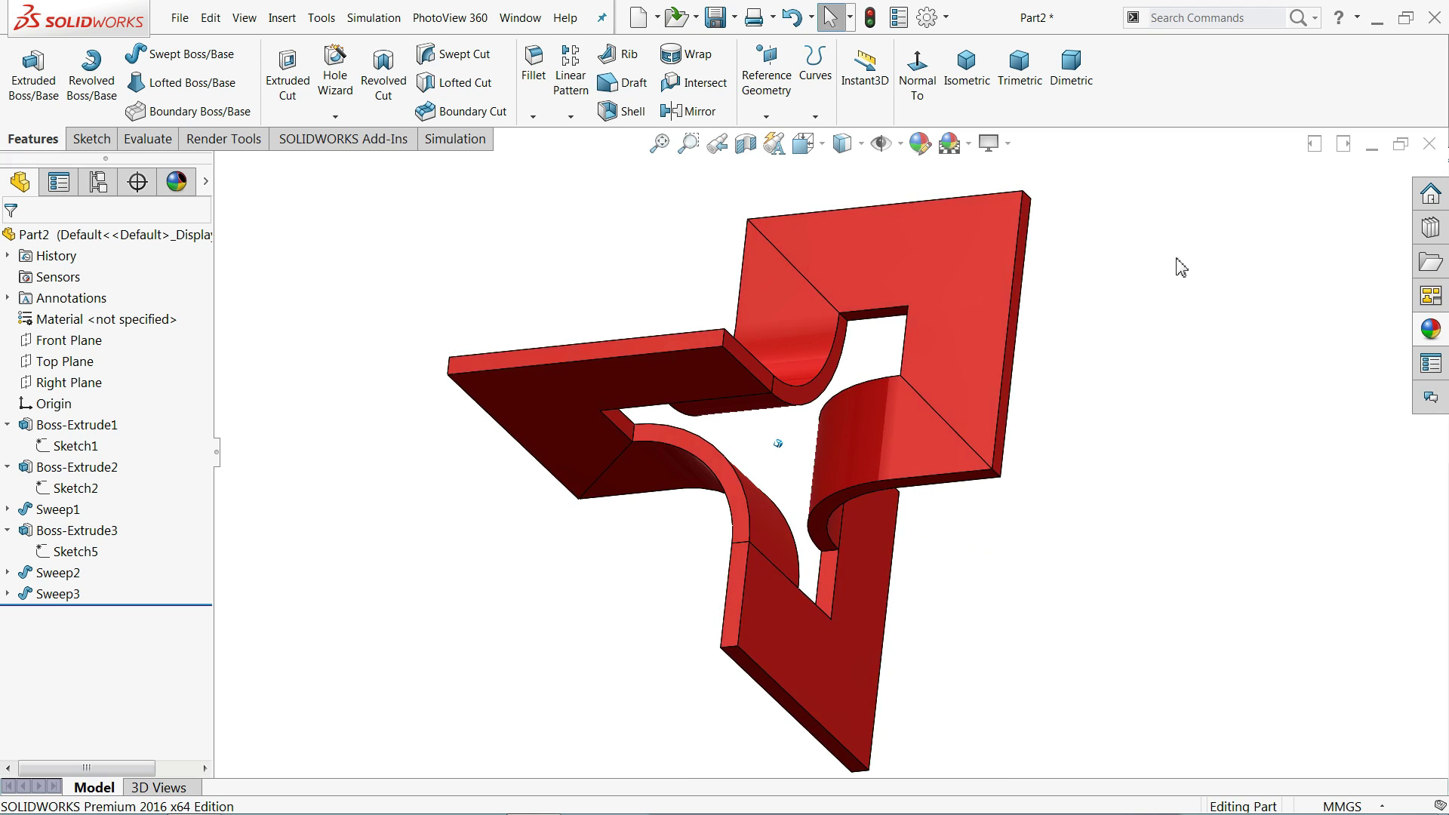
pyautogui.press('Right')
pyautogui.press('Right')
pyautogui.press('Right')
pyautogui.press('Right')
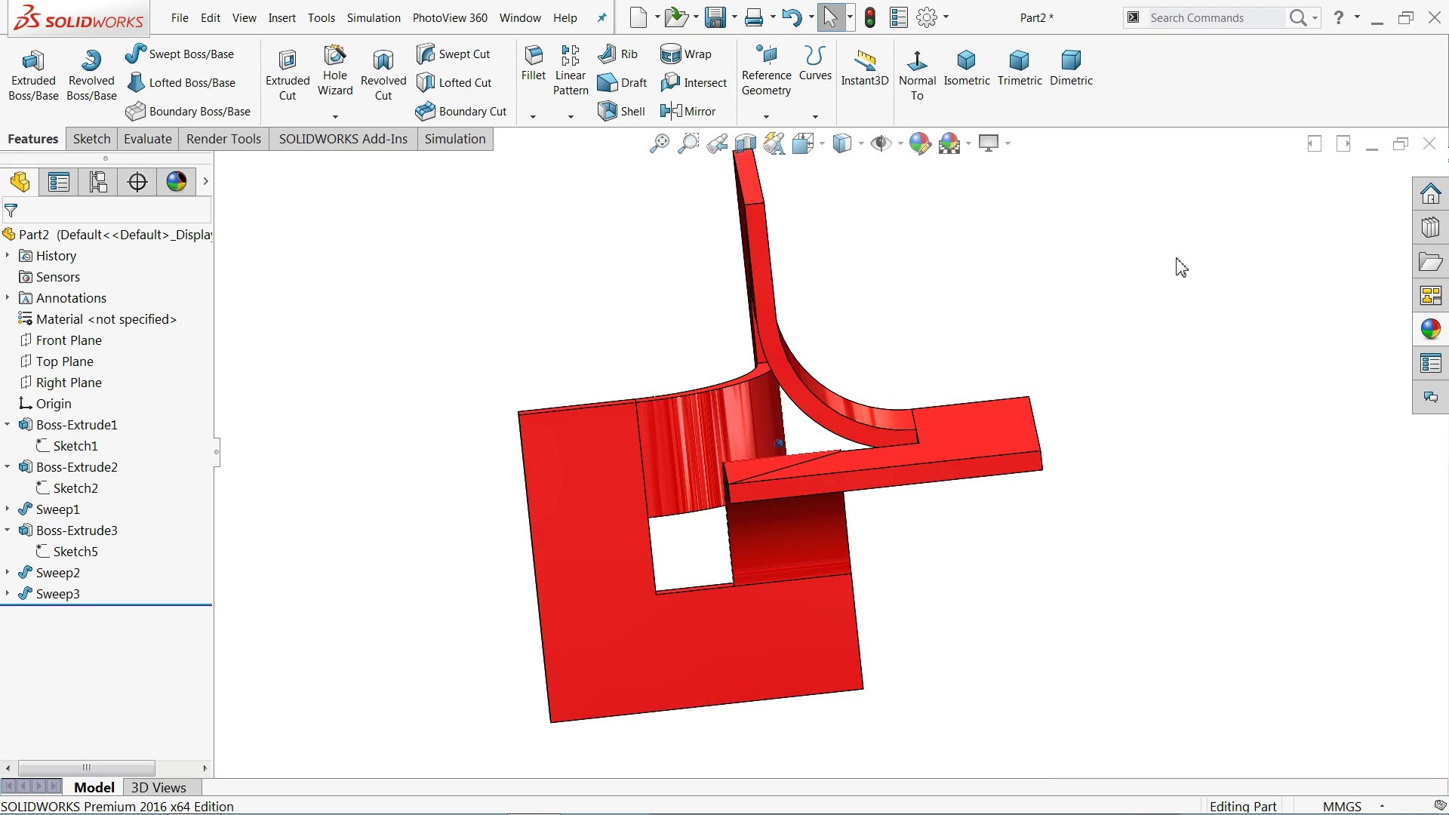
pyautogui.press('Right')
pyautogui.press('Right')
pyautogui.press('Right')
pyautogui.press('Right')
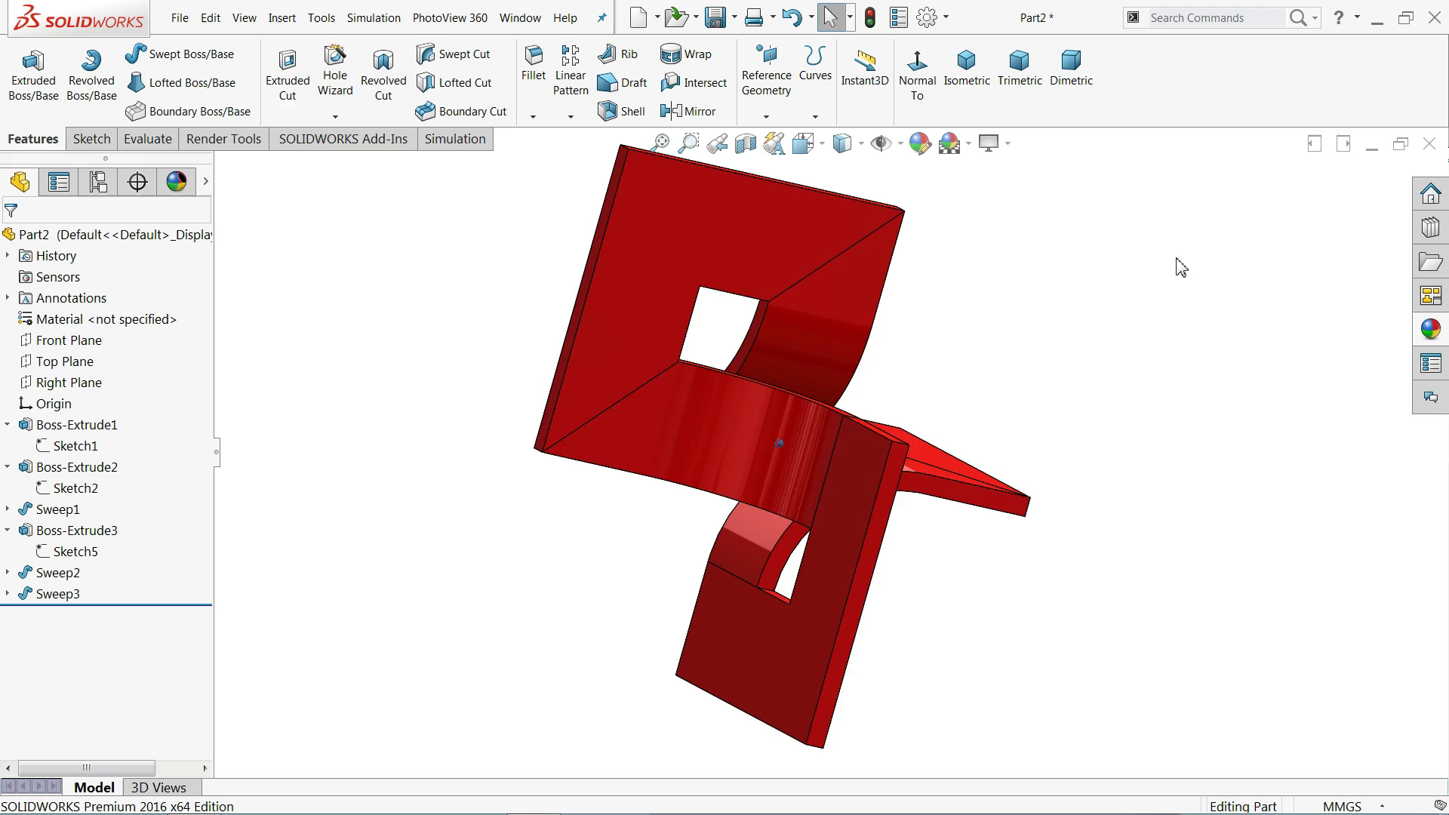
pyautogui.press('Right')
pyautogui.press('Right')
pyautogui.press('Right')
pyautogui.press('Right')
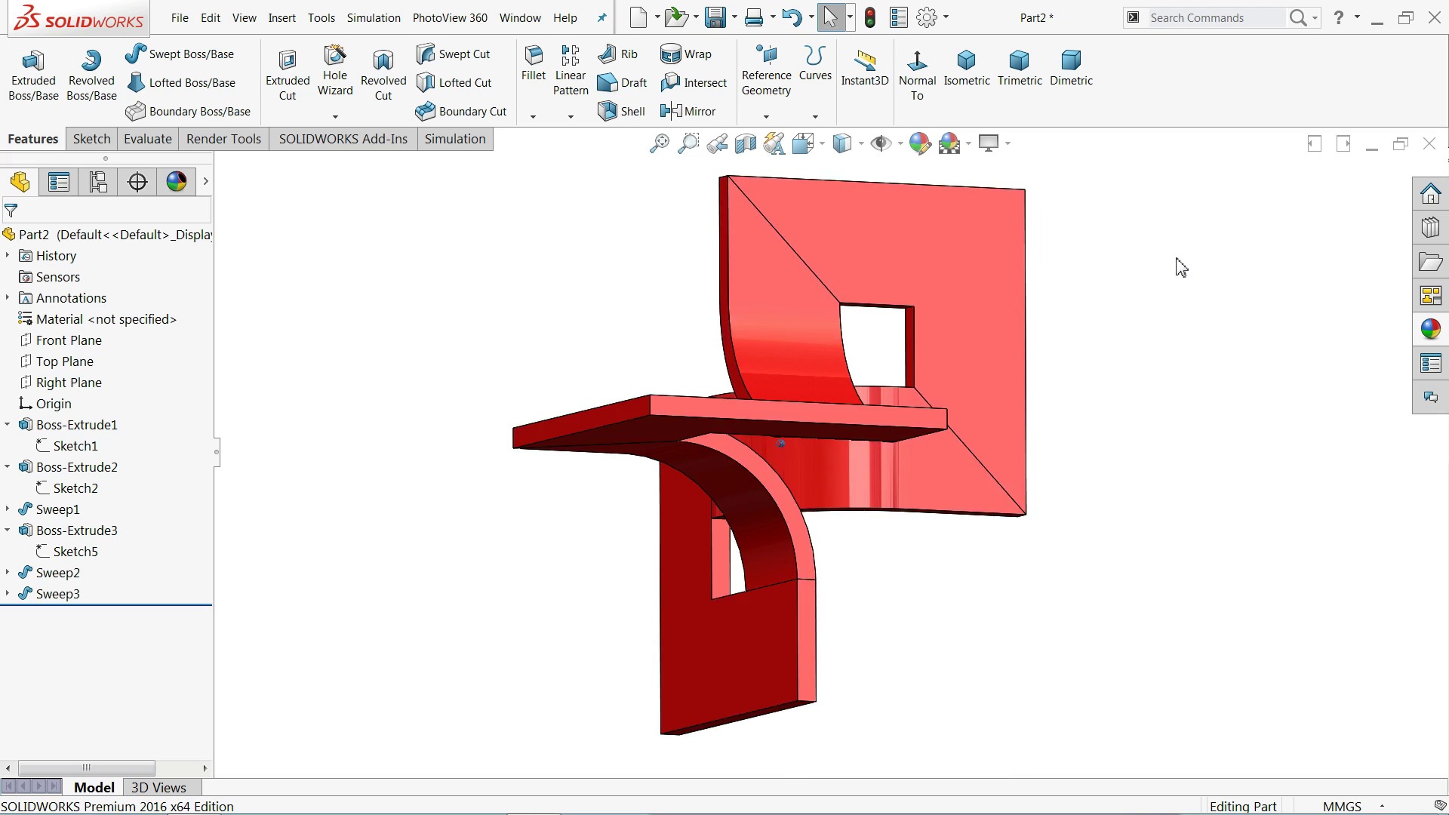
pyautogui.press('Right')
pyautogui.press('Right')
pyautogui.press('Right')
pyautogui.press('Right')
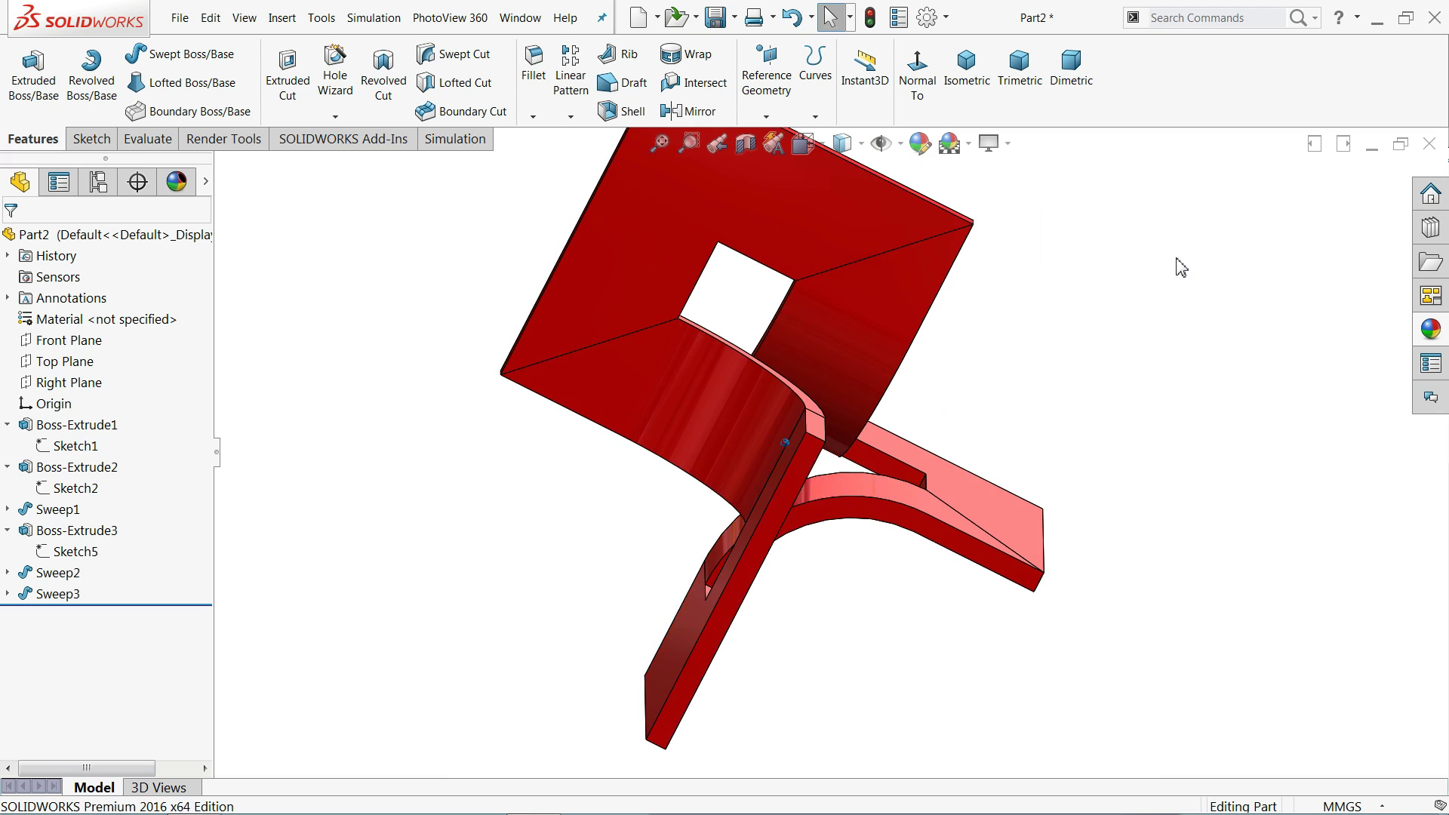
pyautogui.press('Right')
pyautogui.press('Right')
pyautogui.press('Right')
pyautogui.press('Right')
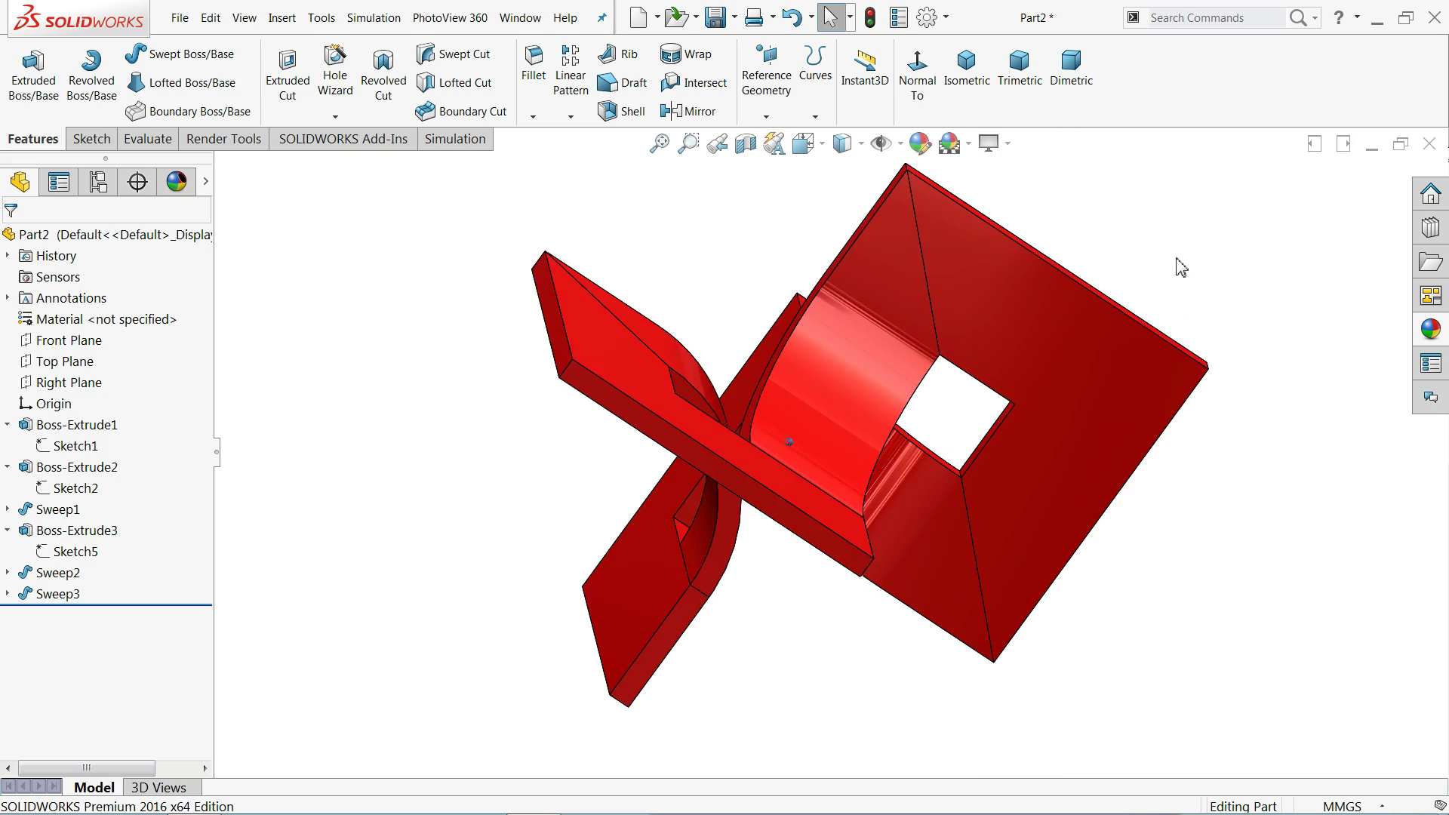
pyautogui.press('Right')
pyautogui.press('Right')
pyautogui.press('Right')
pyautogui.press('Right')
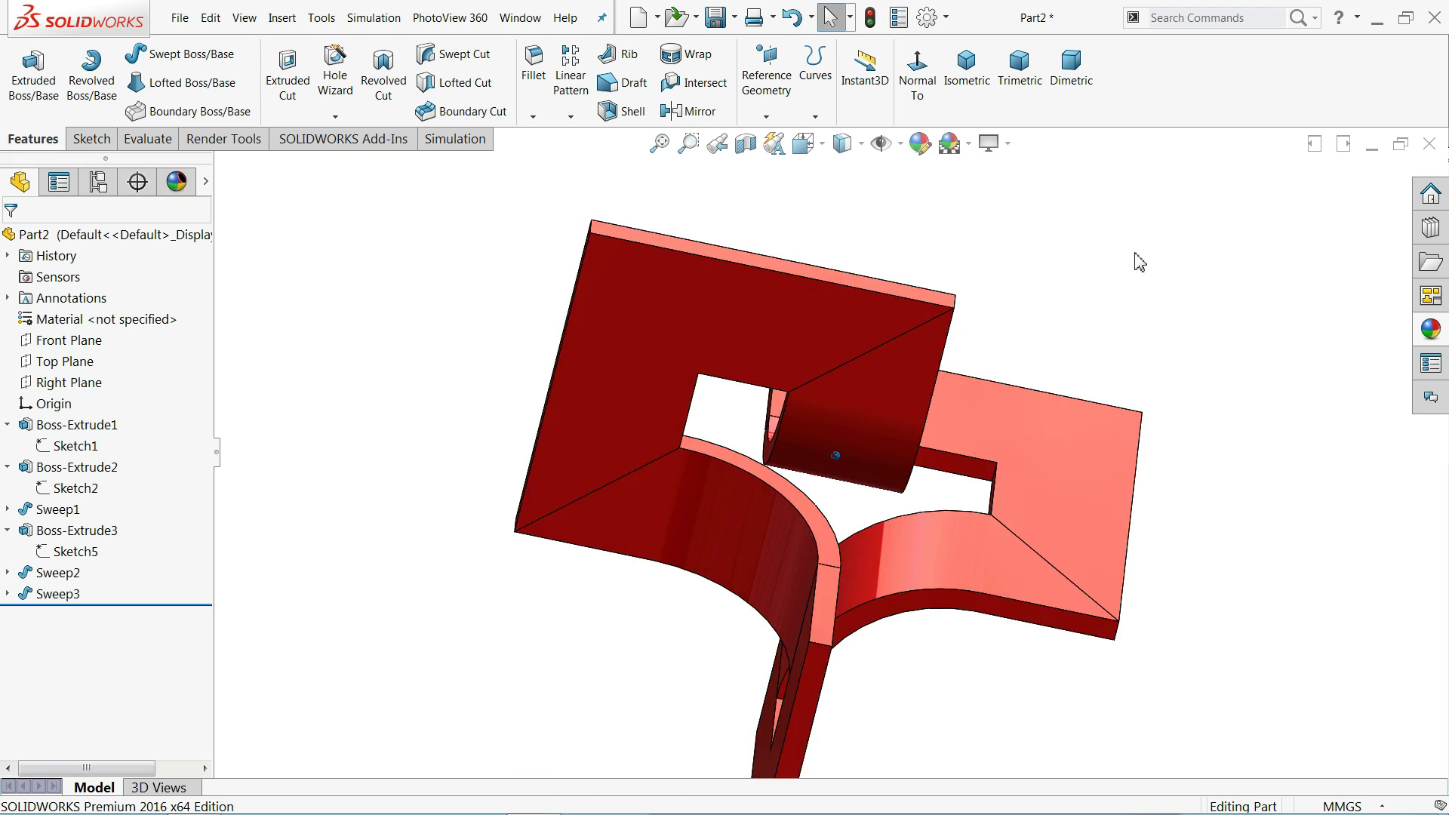
pyautogui.click(966, 66)
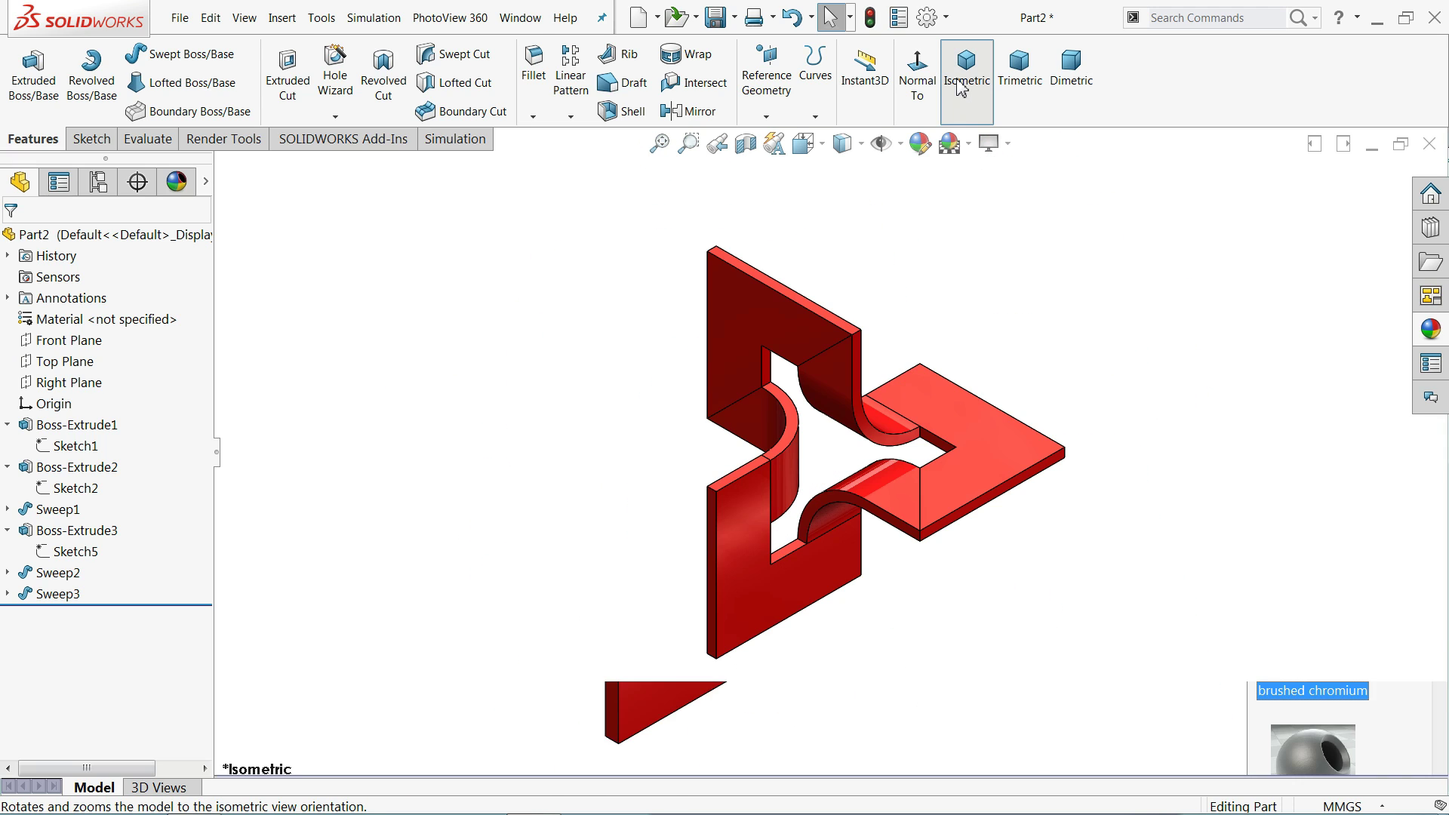
pyautogui.scroll(-3, 850, 452)
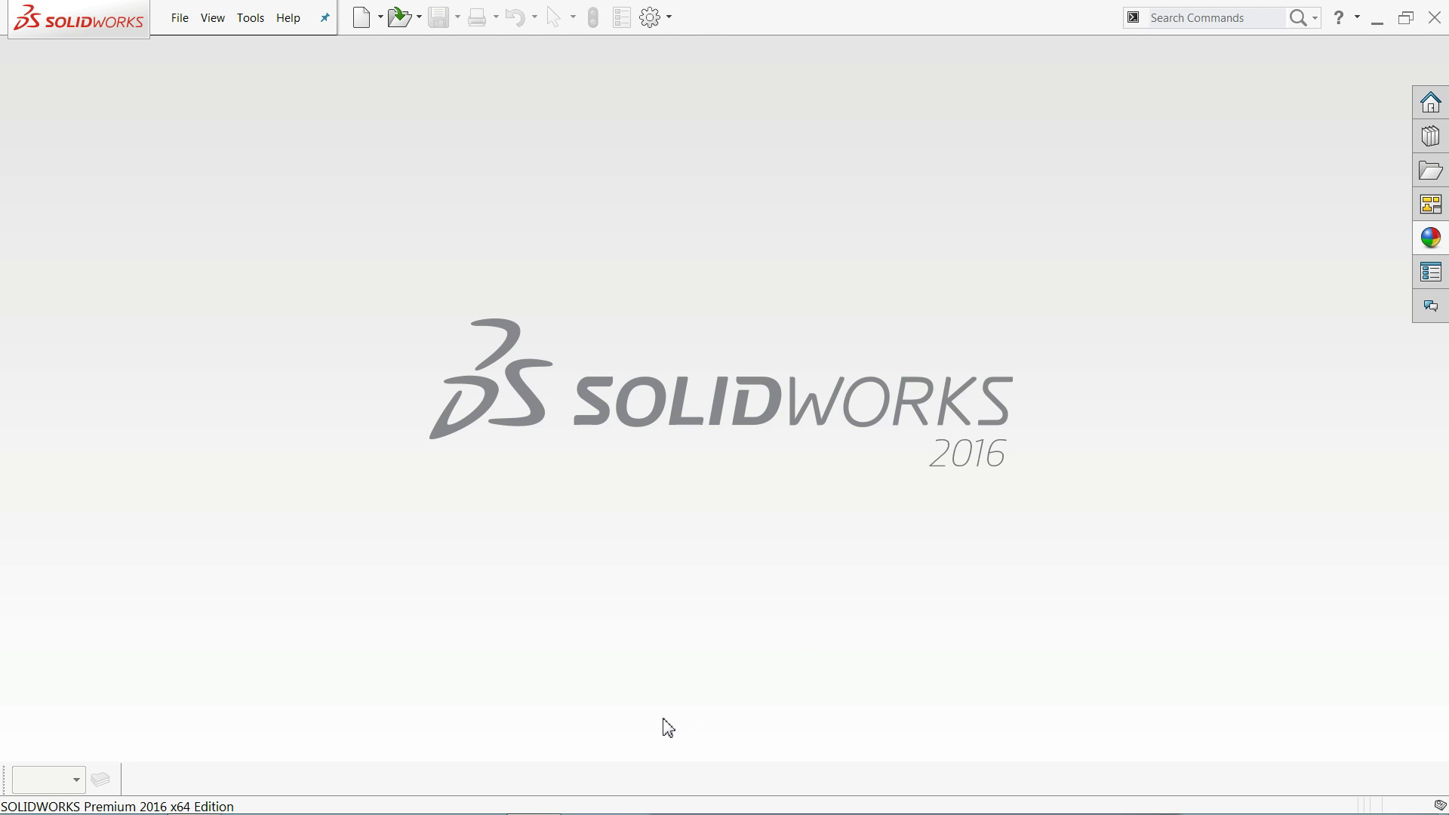
# - Create a new blank part document from the Part template via File > New
pyautogui.click(182, 19)
pyautogui.click(203, 51)
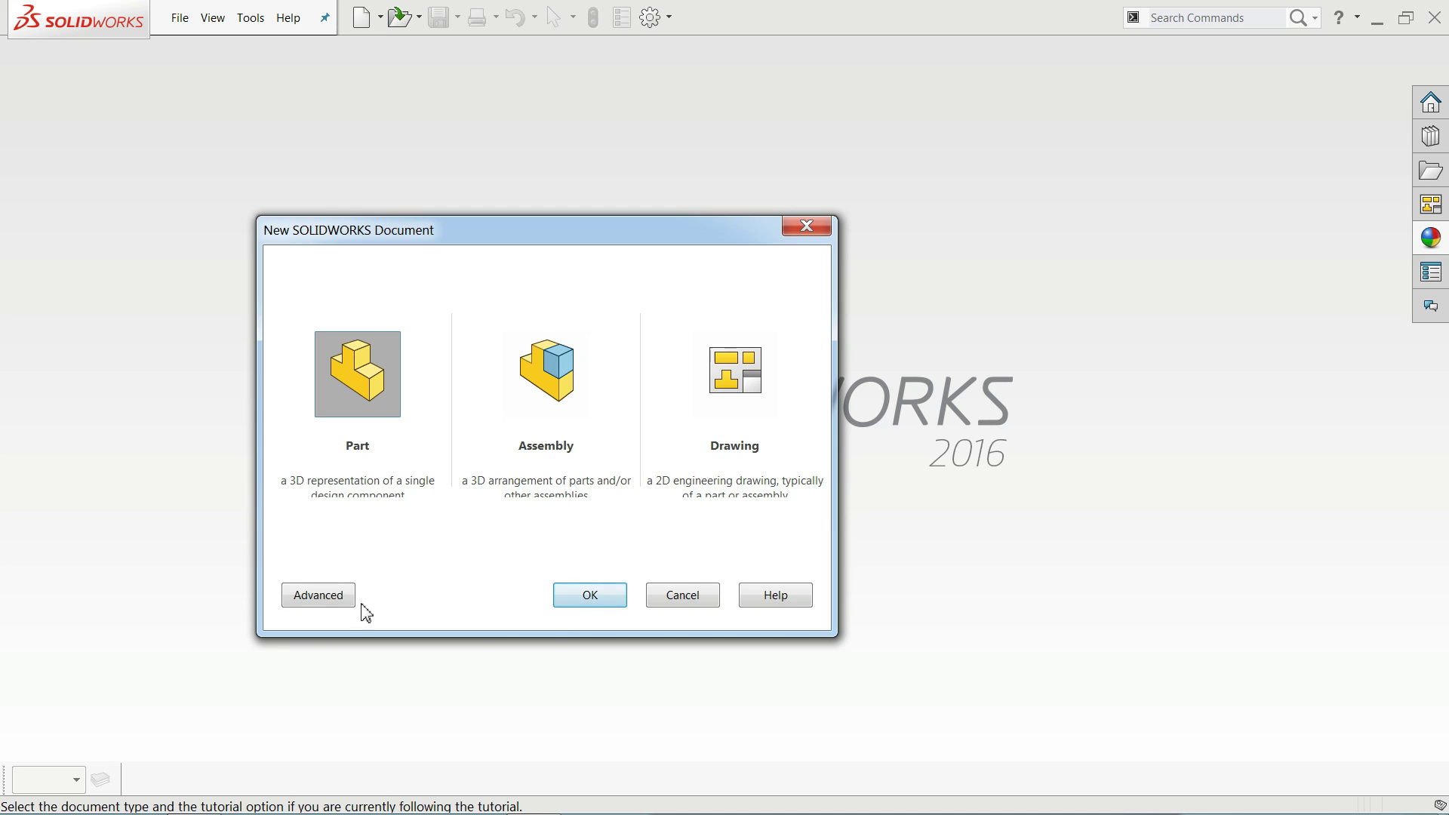
pyautogui.click(313, 600)
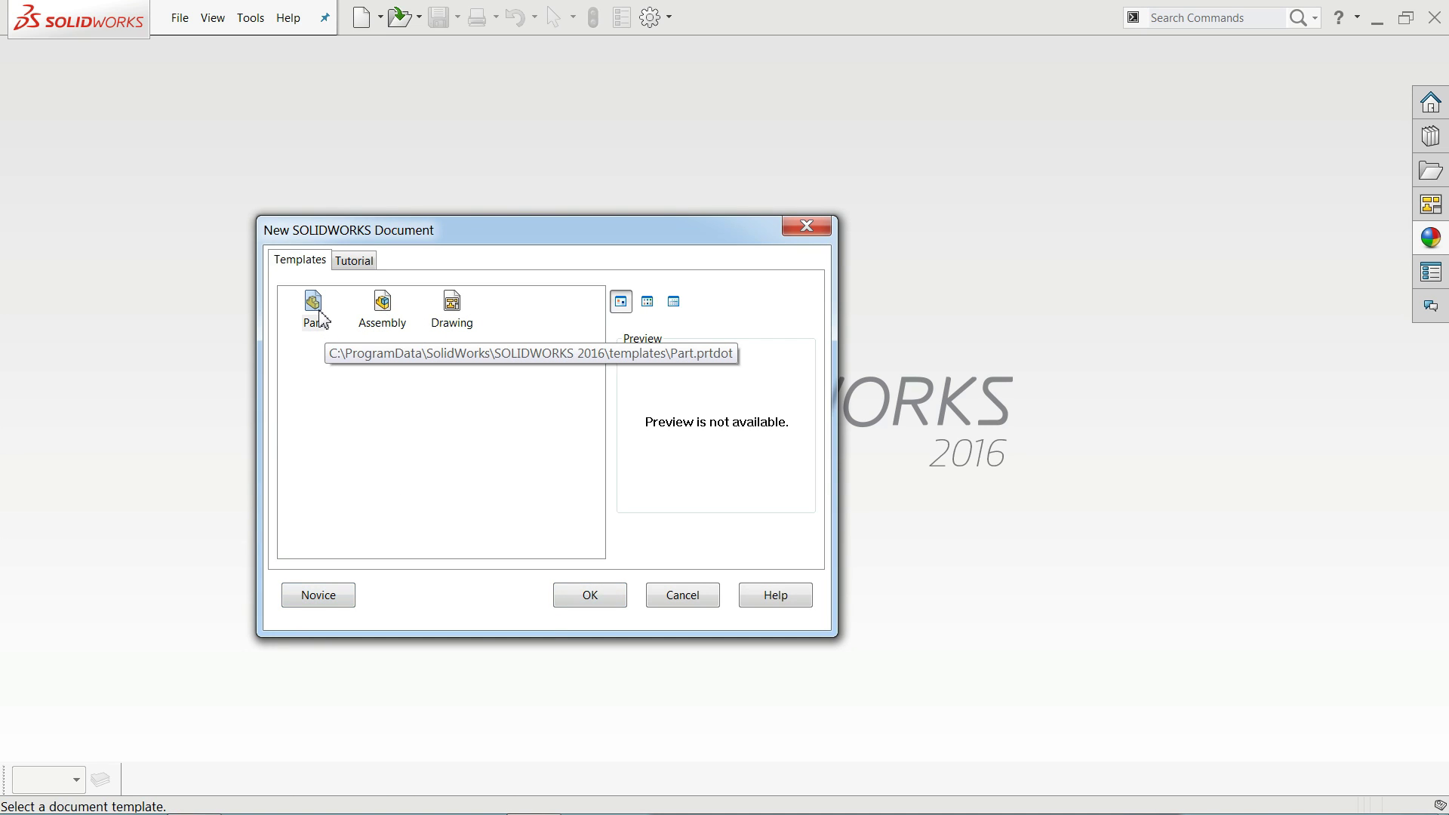
pyautogui.click(321, 321)
pyautogui.click(602, 610)
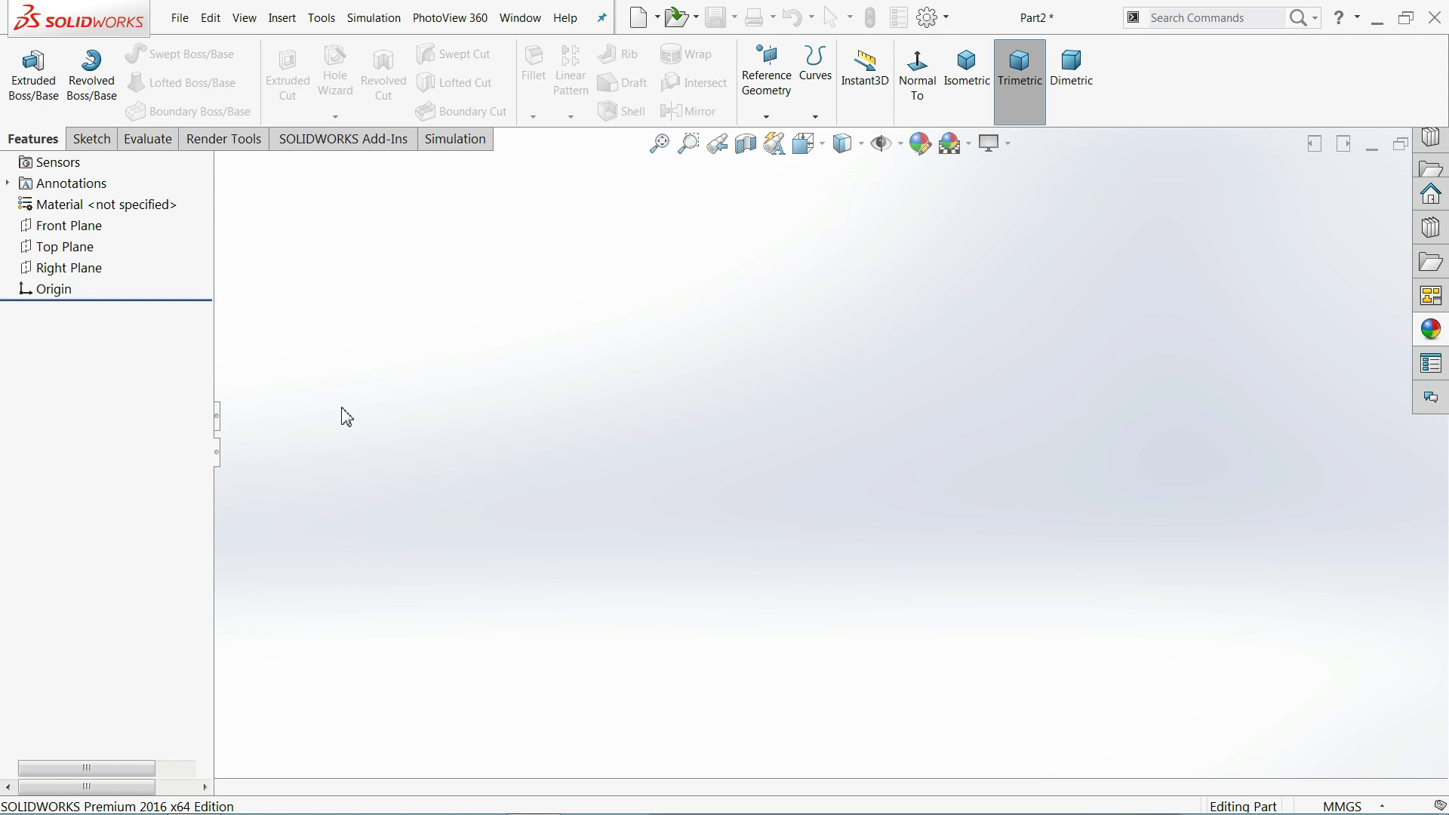
# - Apply the Plain White scene, keep MMGS millimetre units, and start Extruded Boss/Base
pyautogui.click(969, 144)
pyautogui.click(1004, 43)
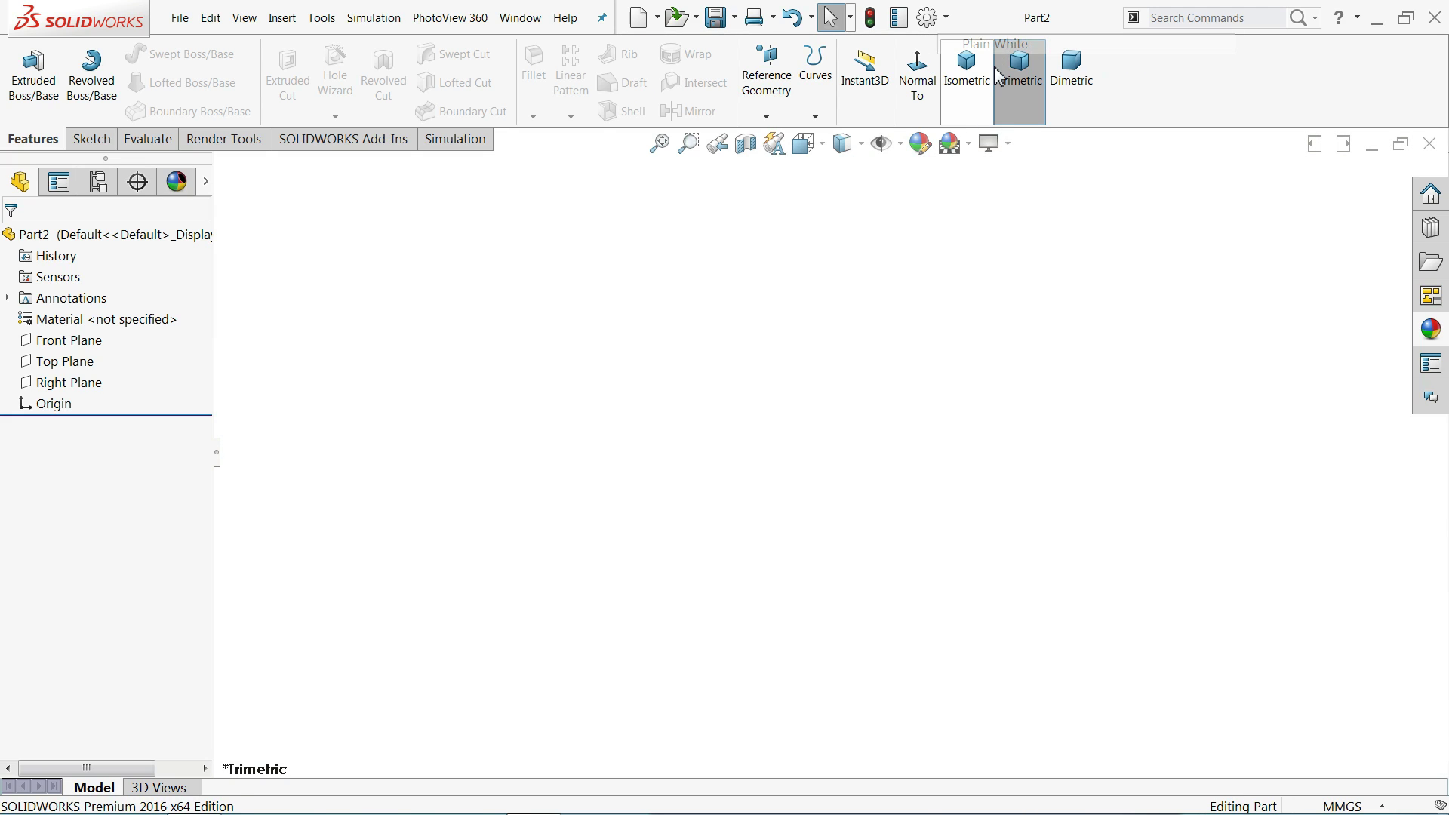
pyautogui.click(1316, 808)
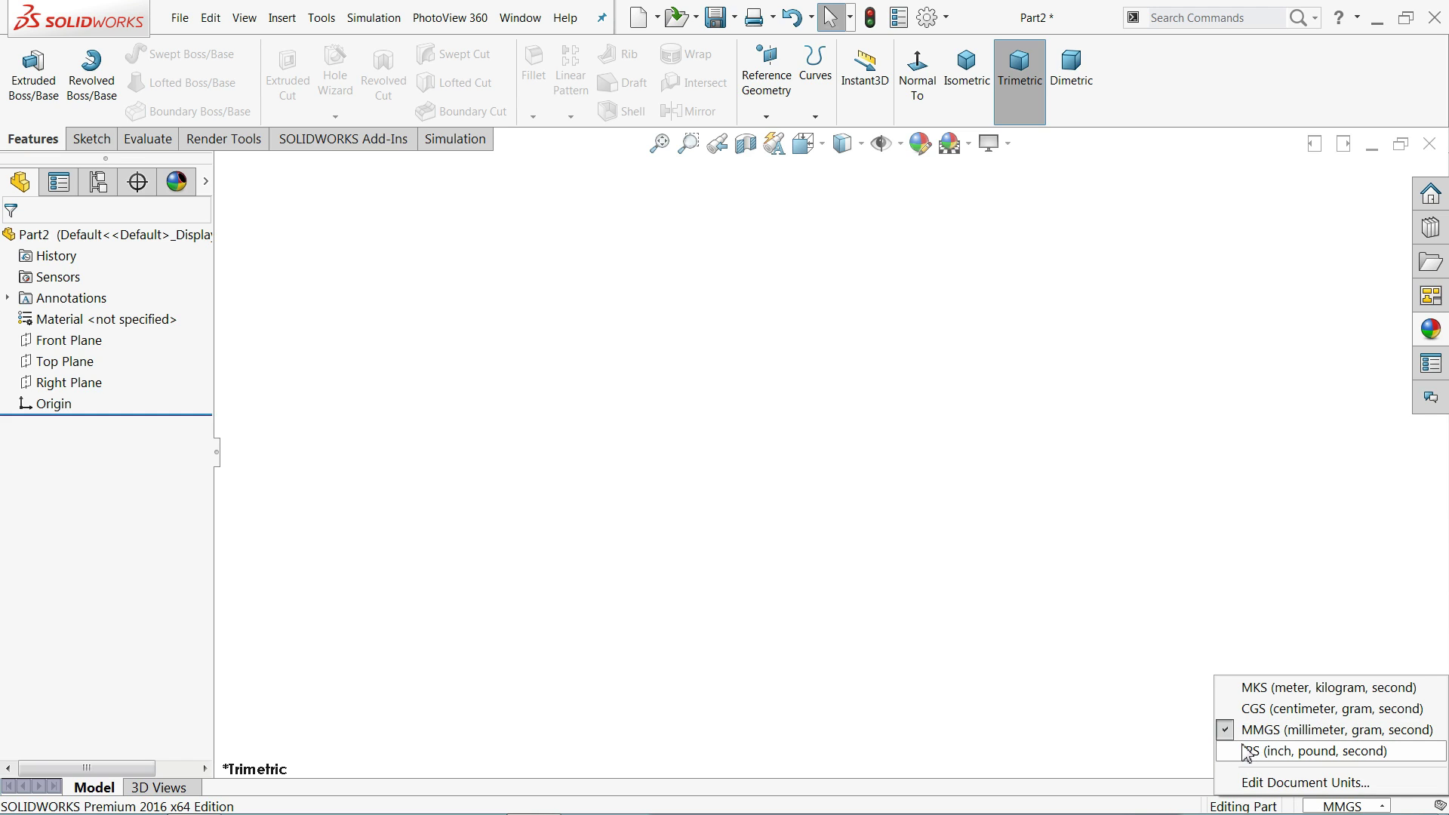
pyautogui.click(1067, 633)
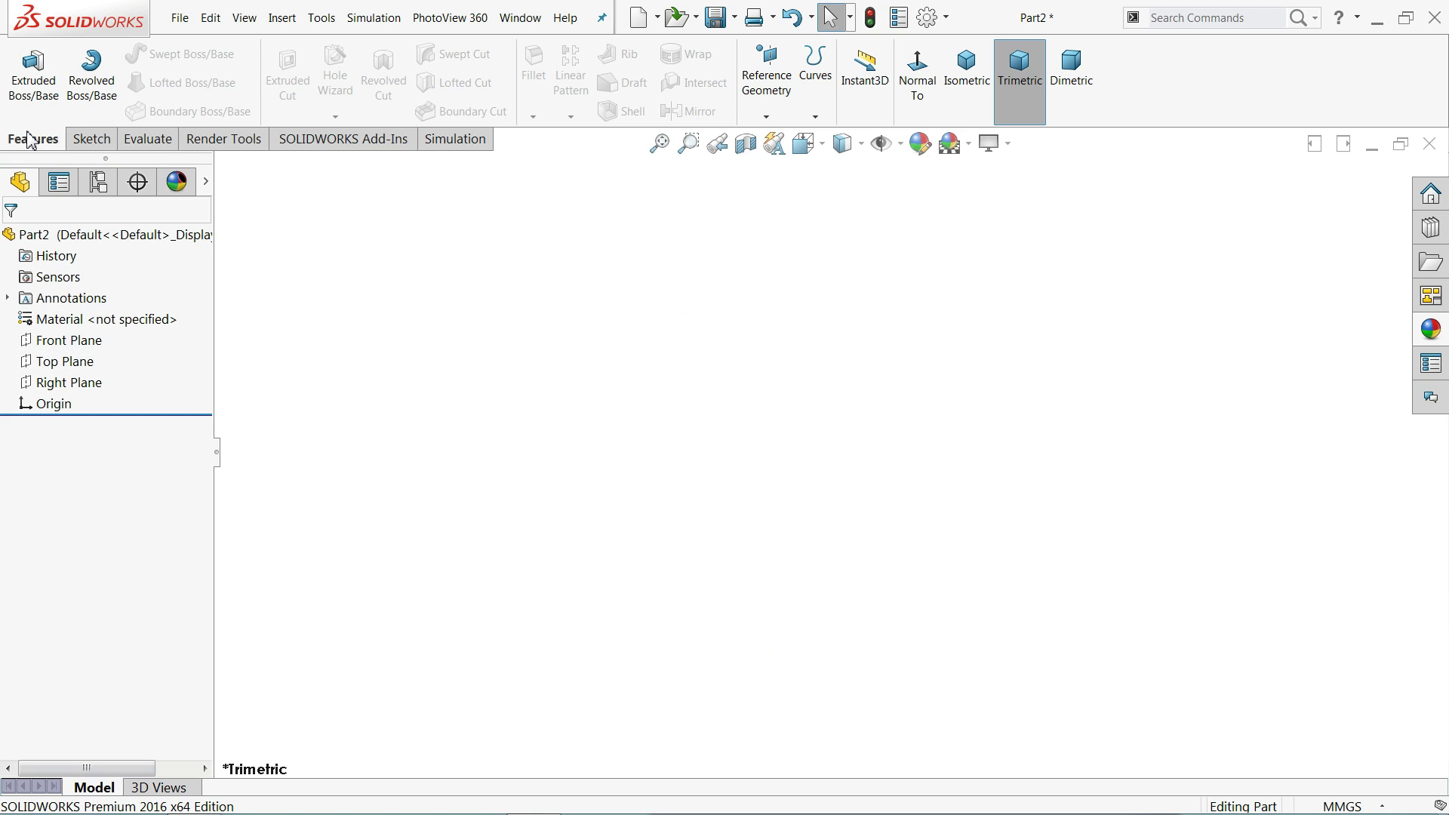
pyautogui.click(29, 99)
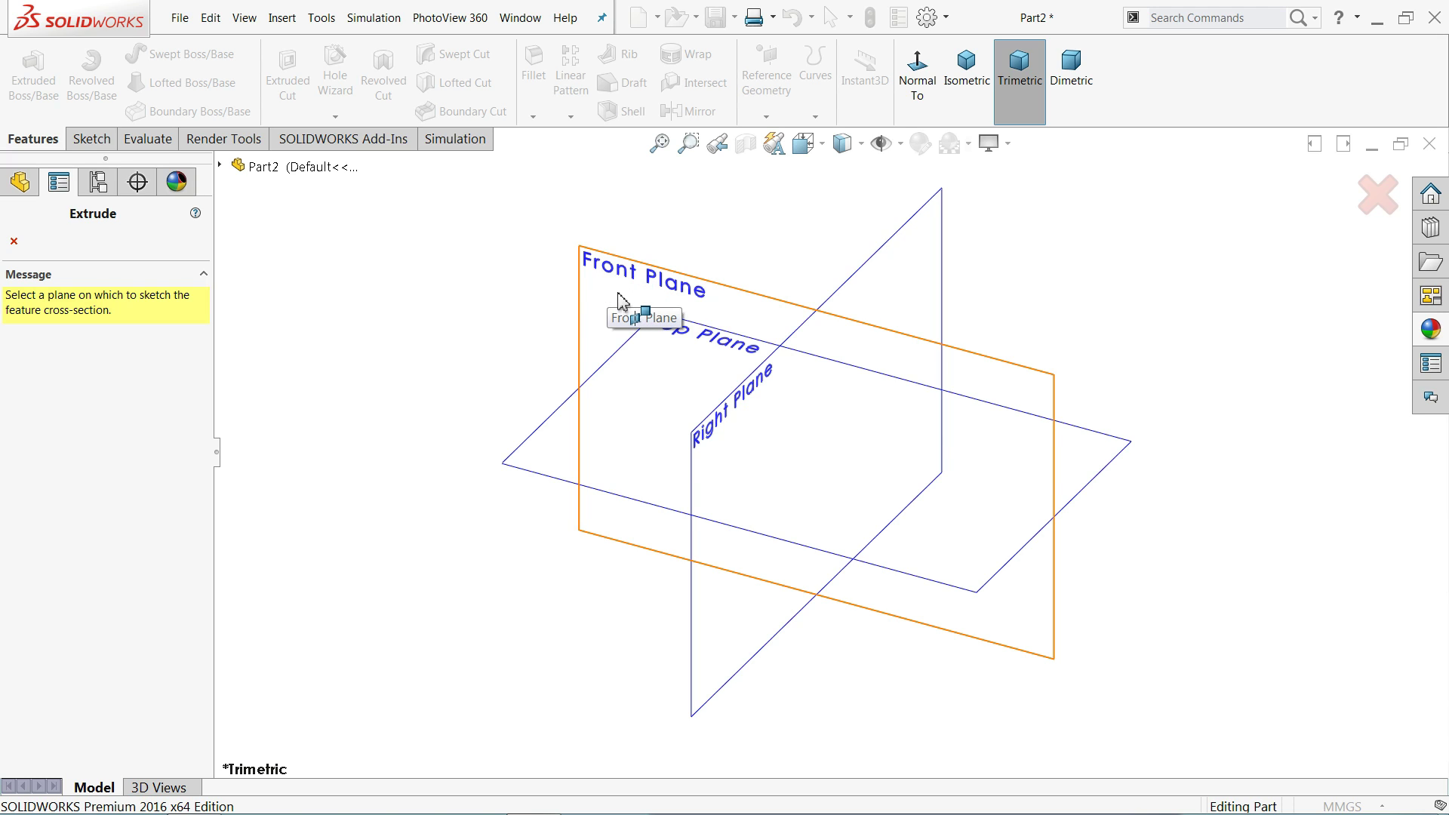
# - Draw a closed right triangle on the Front Plane with the Line tool
pyautogui.click(639, 284)
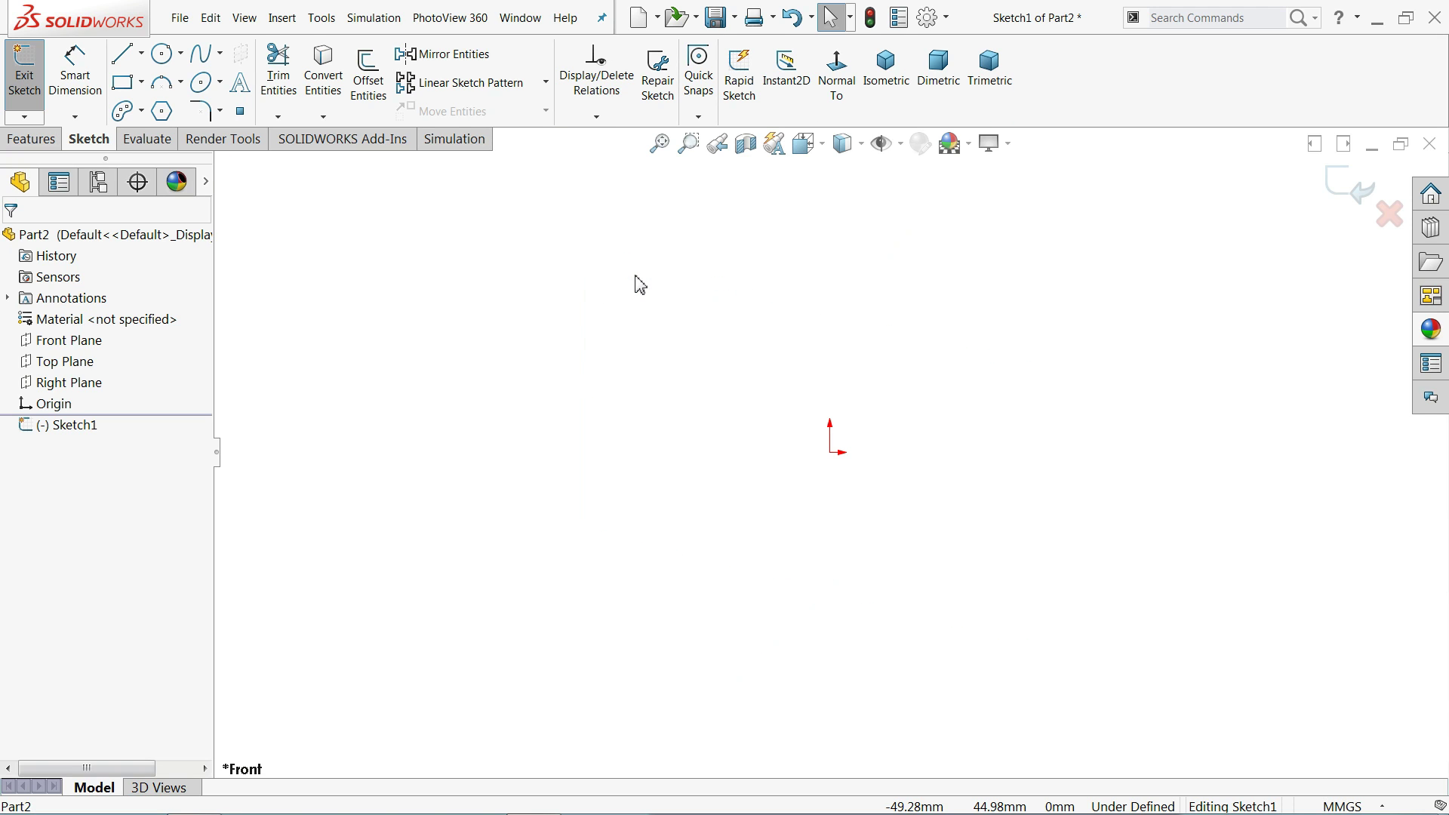
pyautogui.click(122, 54)
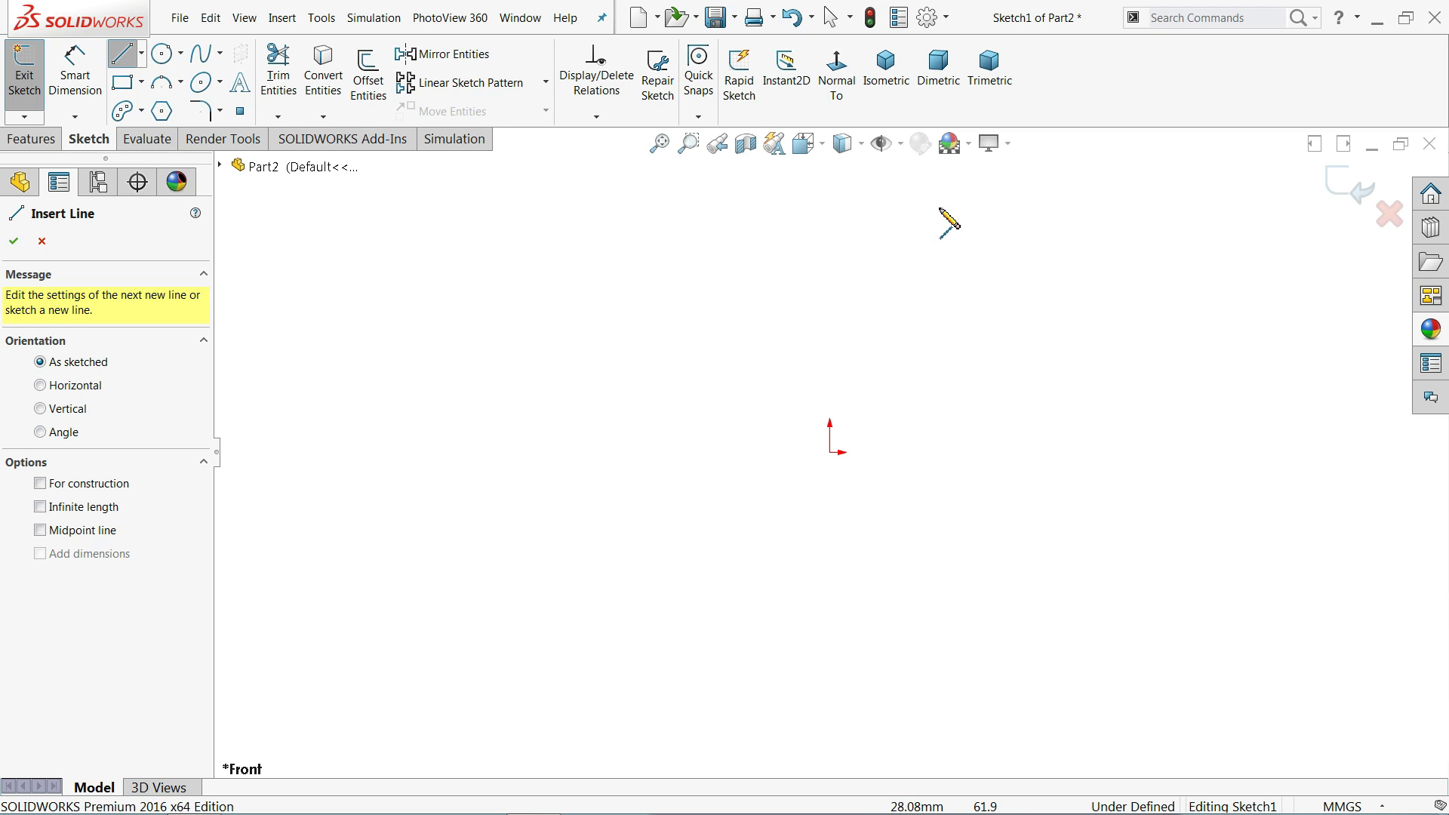
pyautogui.click(899, 202)
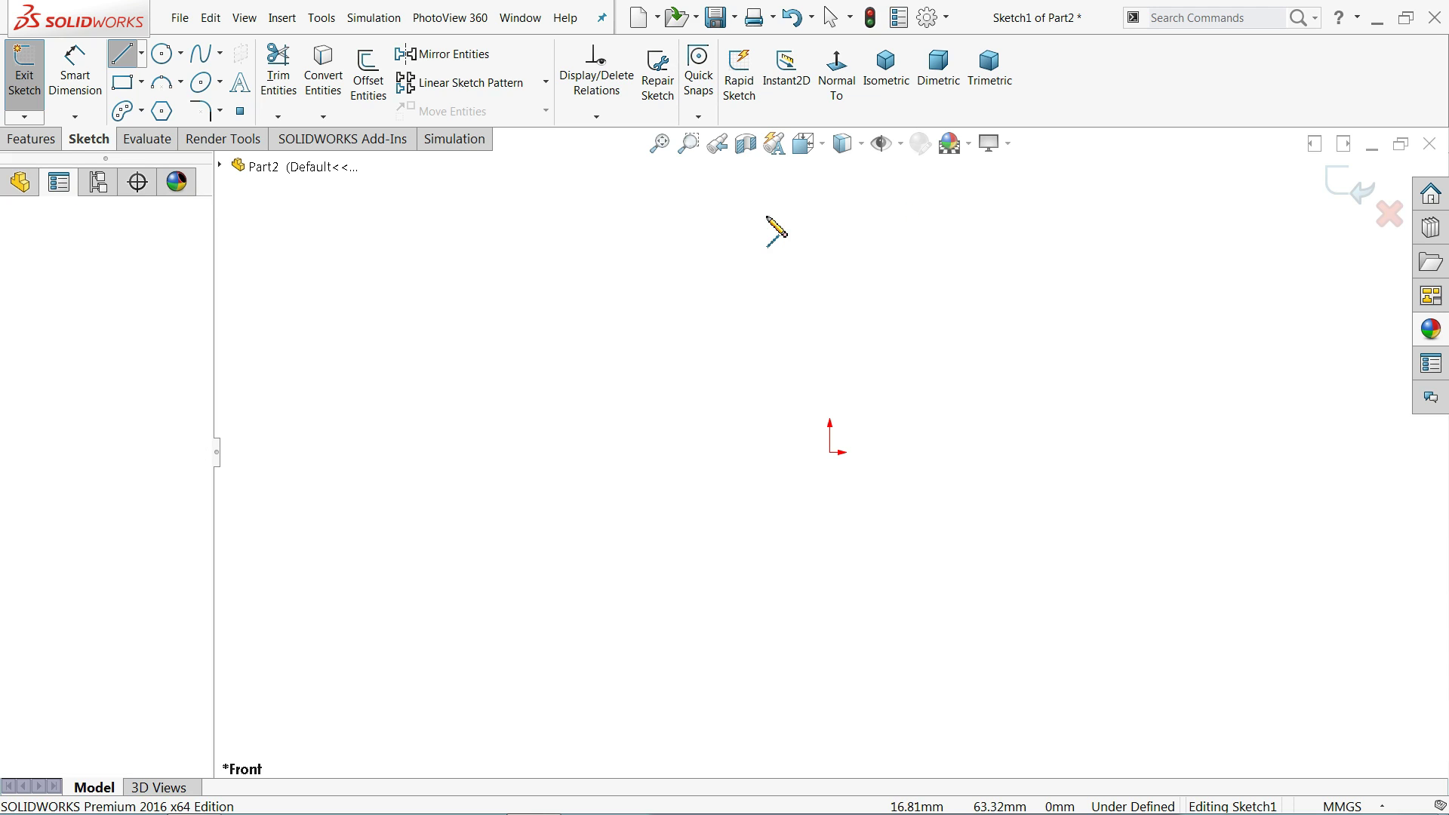
pyautogui.click(541, 202)
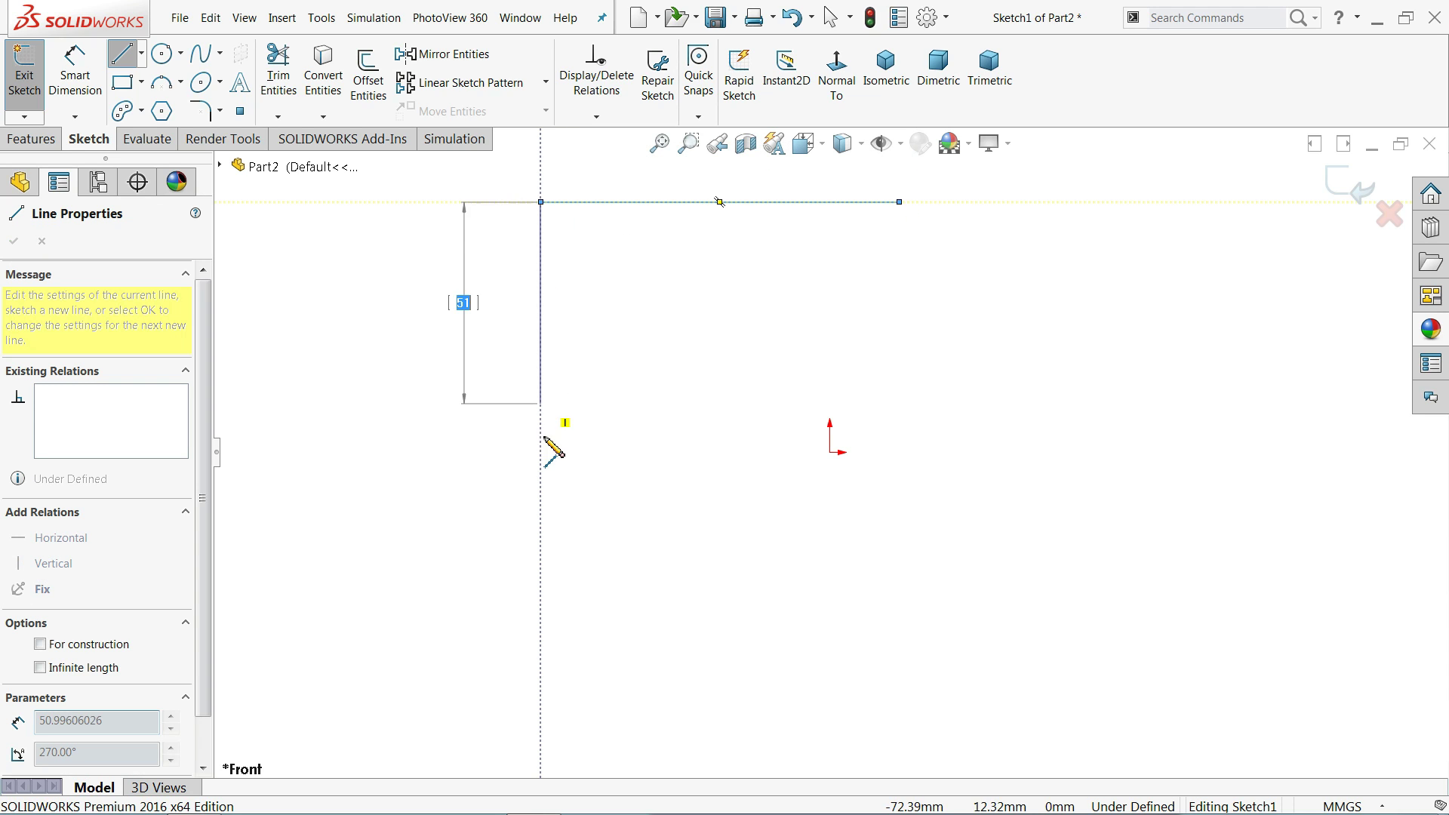
pyautogui.click(540, 628)
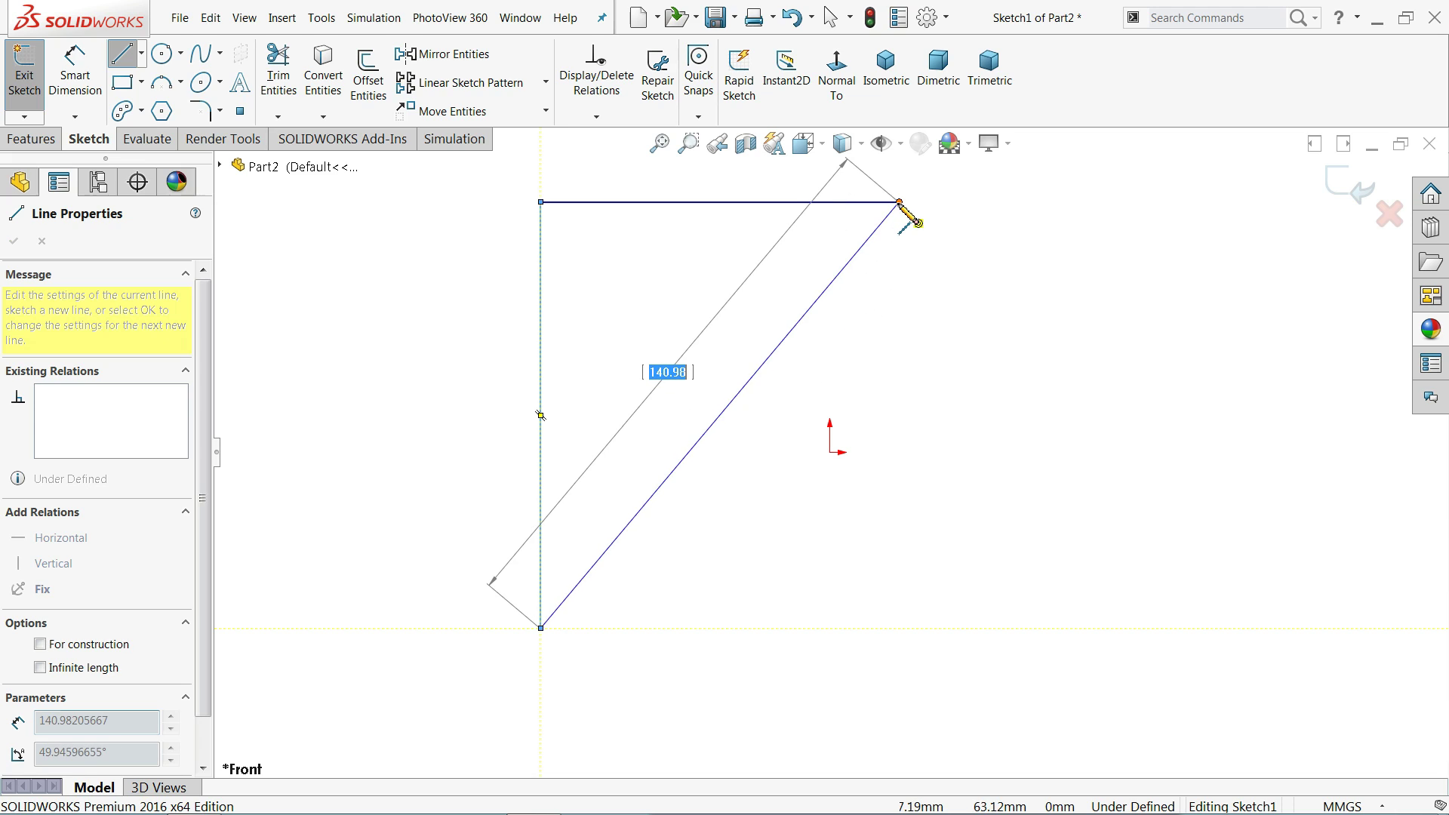
pyautogui.click(900, 202)
pyautogui.rightClick(940, 312)
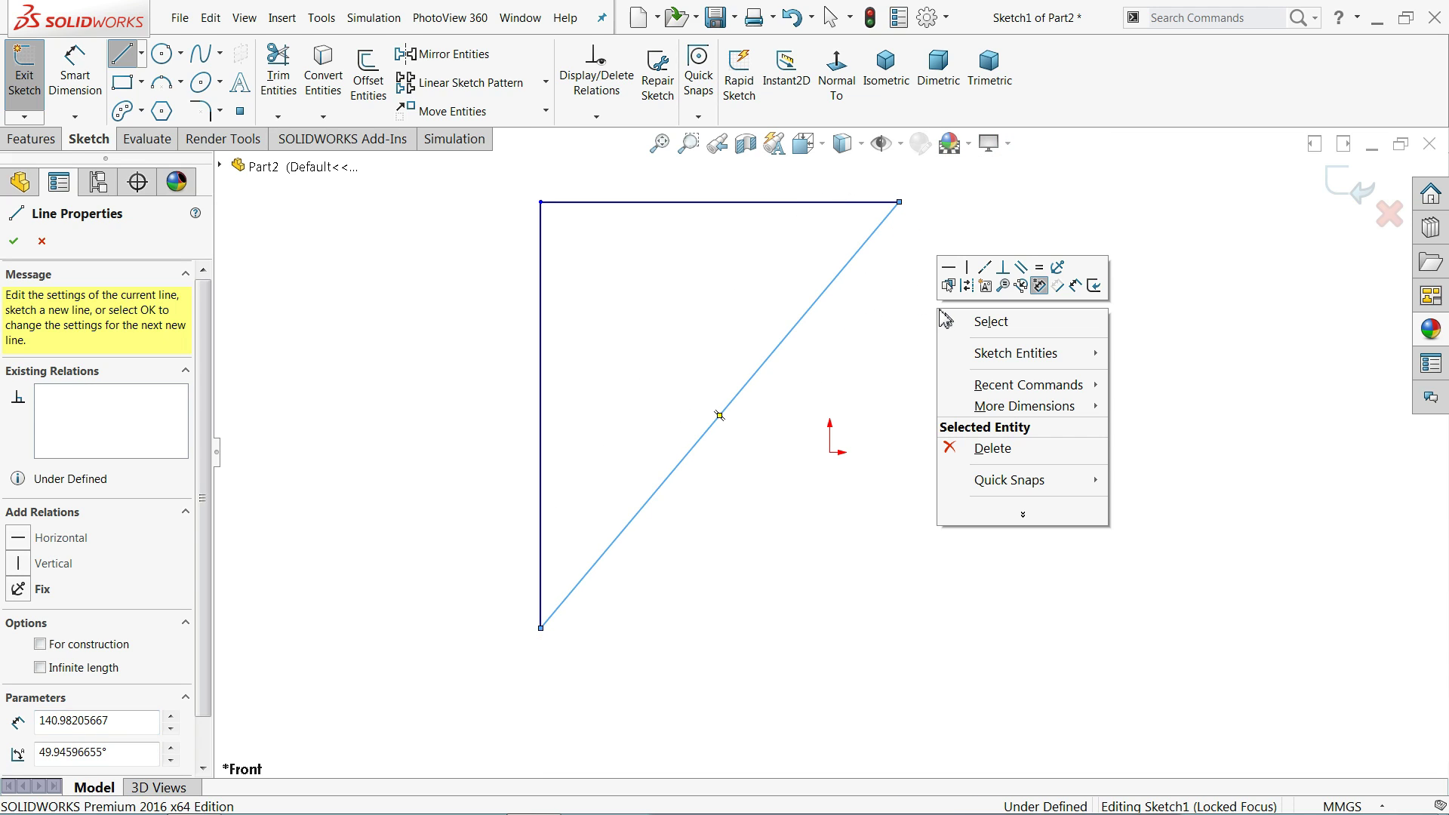
pyautogui.press('Escape')
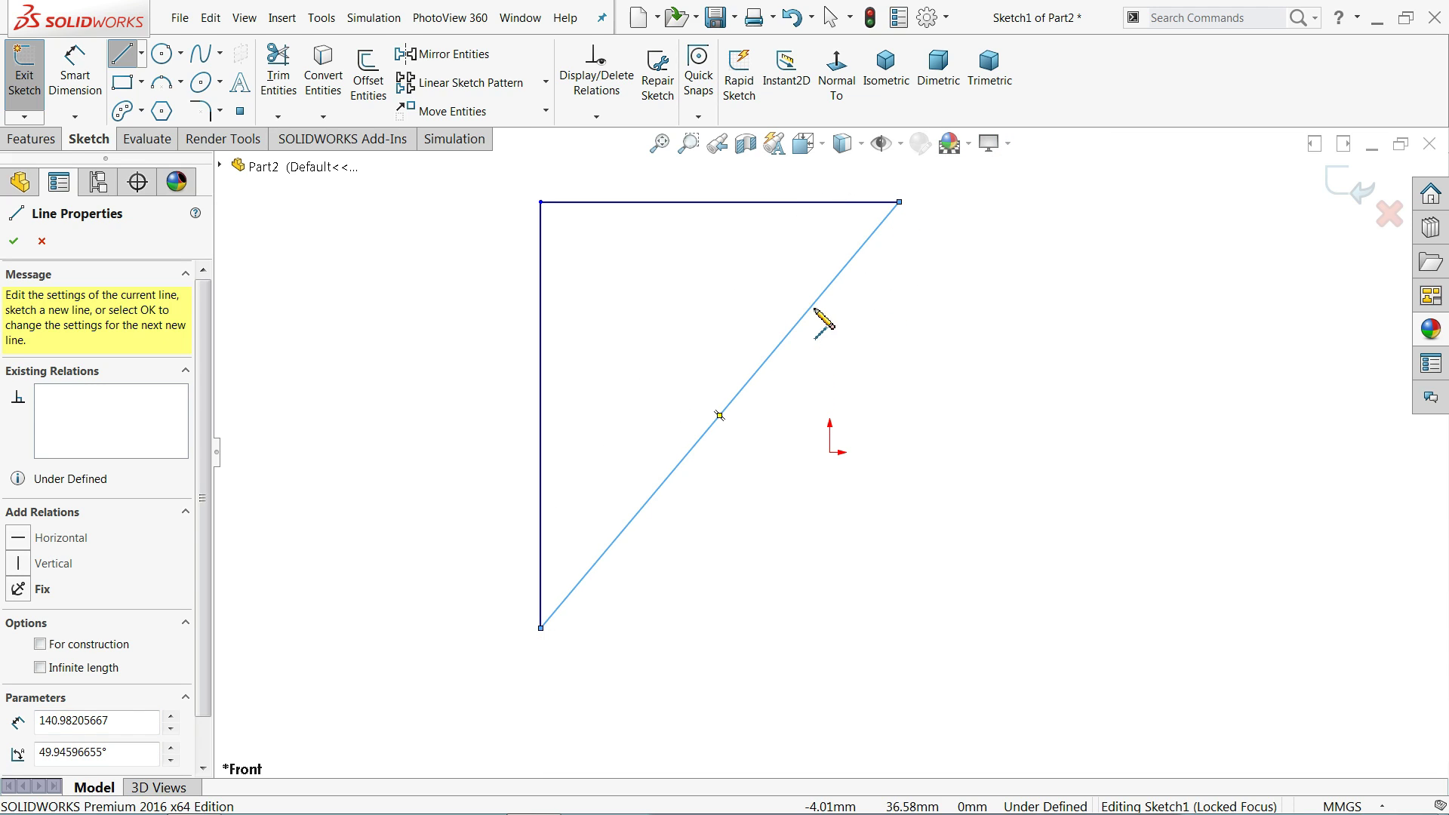
# - Add an inner horizontal and vertical line meeting the diagonal to form a step
pyautogui.moveTo(786, 337)
pyautogui.mouseDown()
pyautogui.moveTo(661, 337)
pyautogui.moveTo(661, 485)
pyautogui.mouseUp()
pyautogui.rightClick(723, 490)
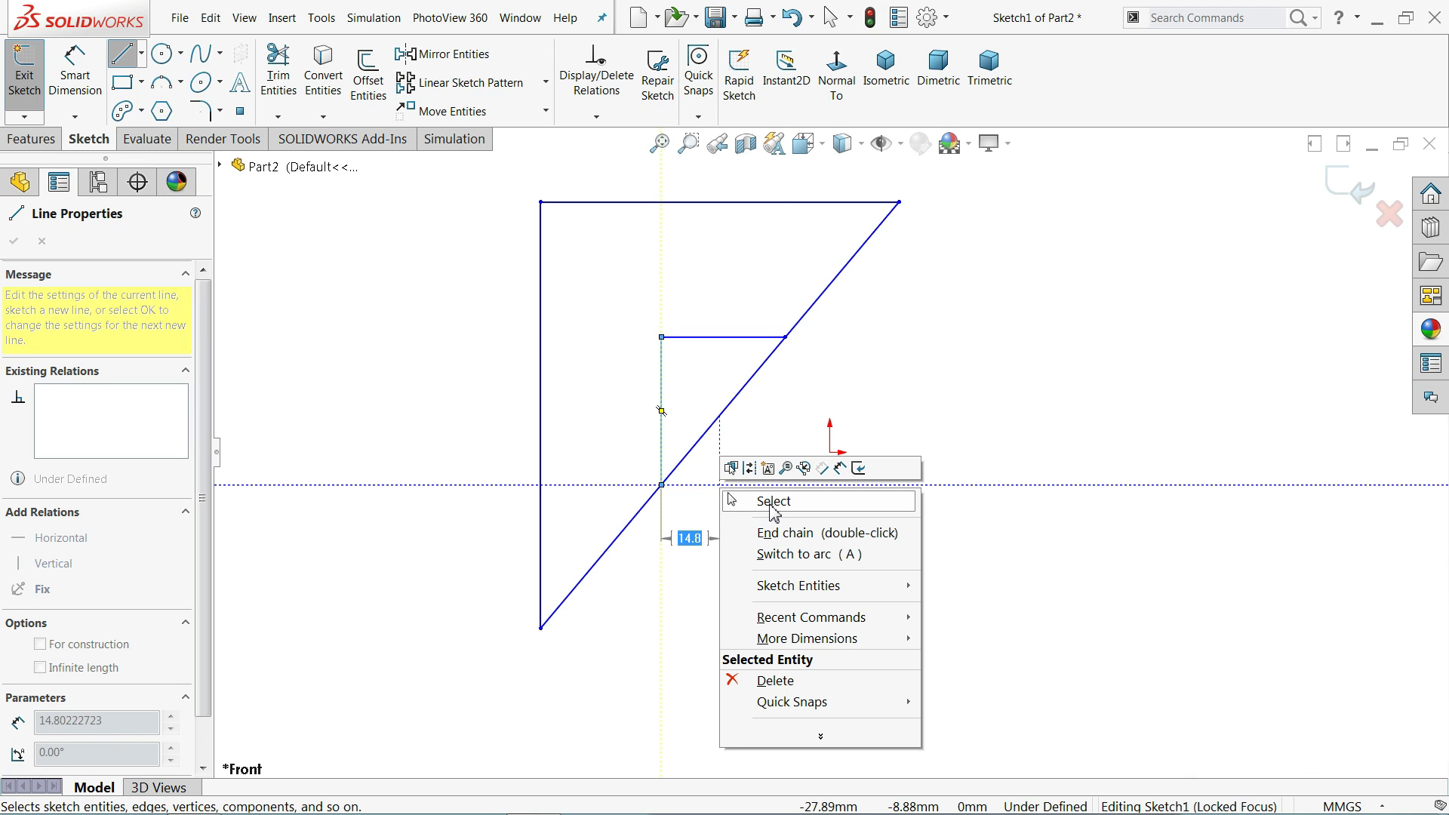
pyautogui.click(773, 502)
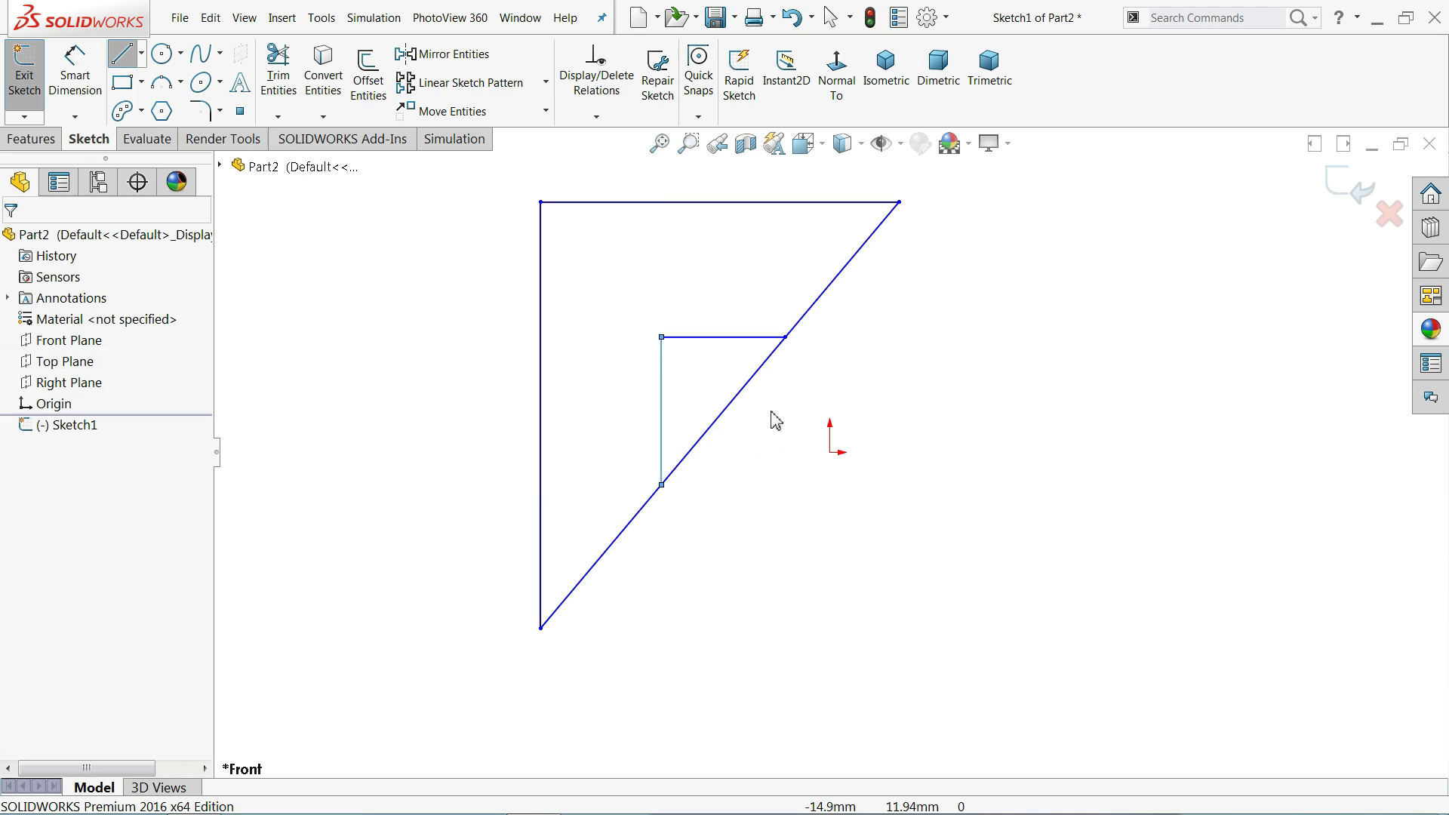
# - Trim the diagonal inside the step and make the top and left lines equal
pyautogui.click(273, 85)
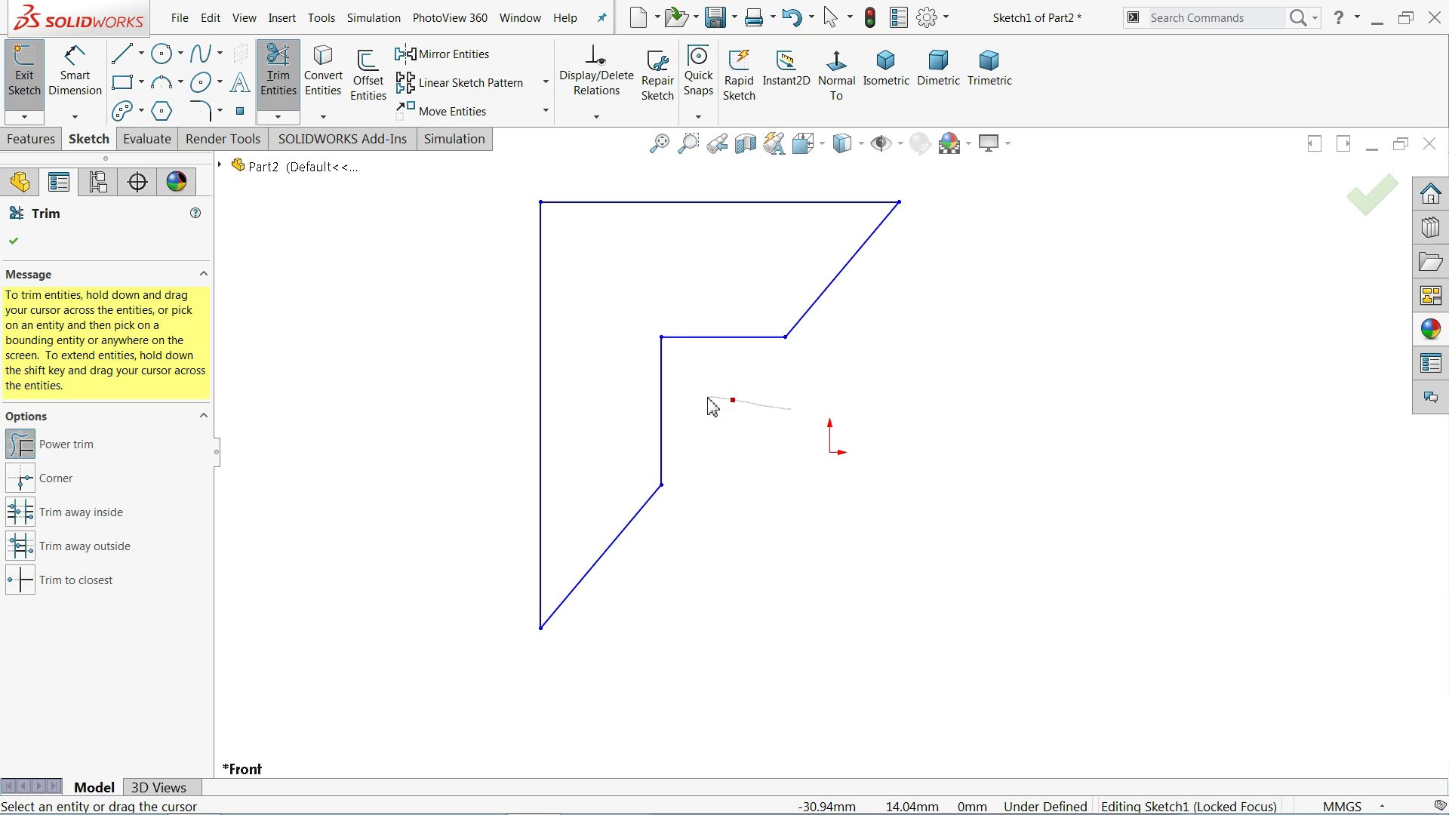
pyautogui.click(14, 240)
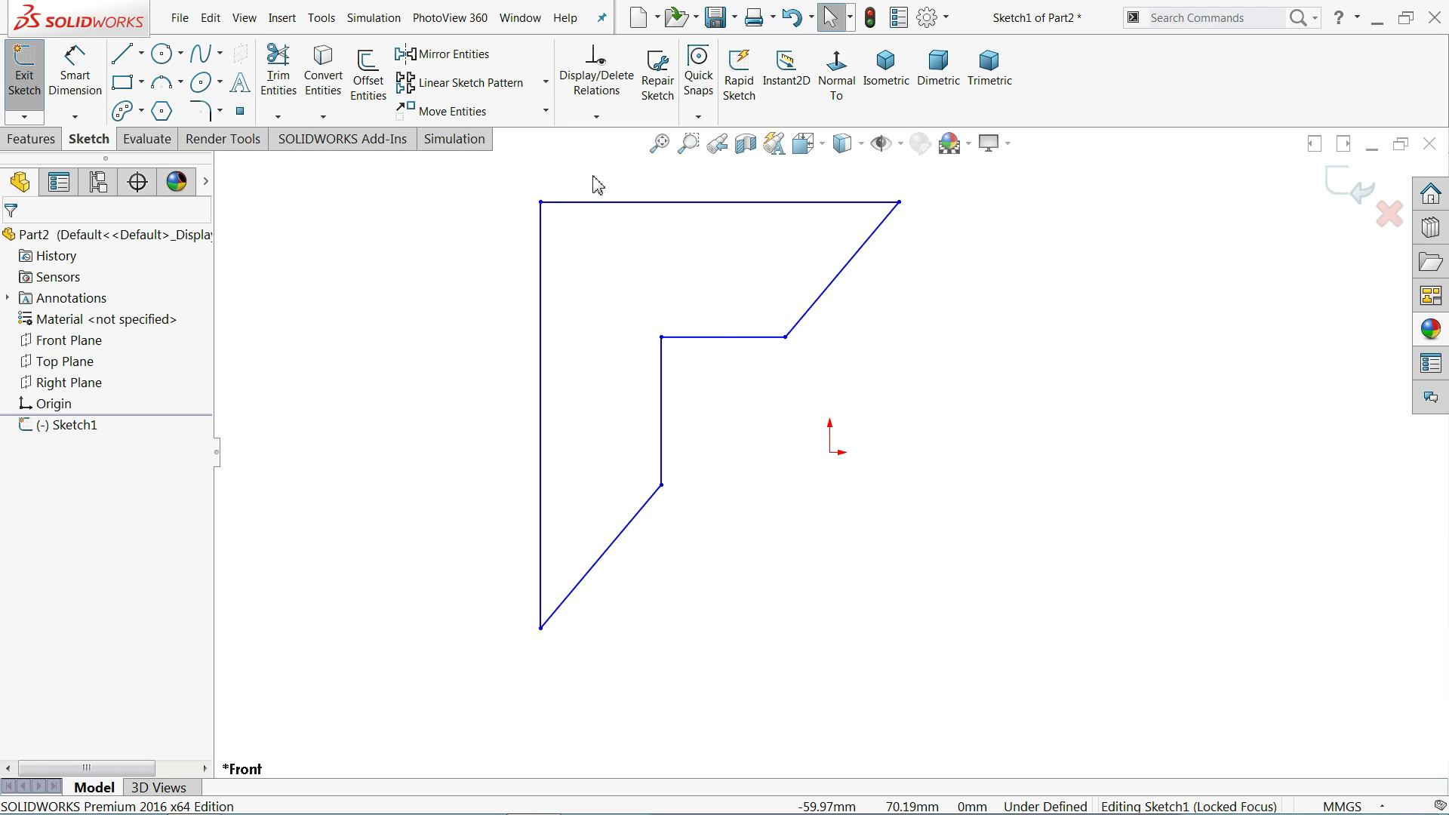
pyautogui.moveTo(594, 165); pyautogui.dragTo(484, 279)
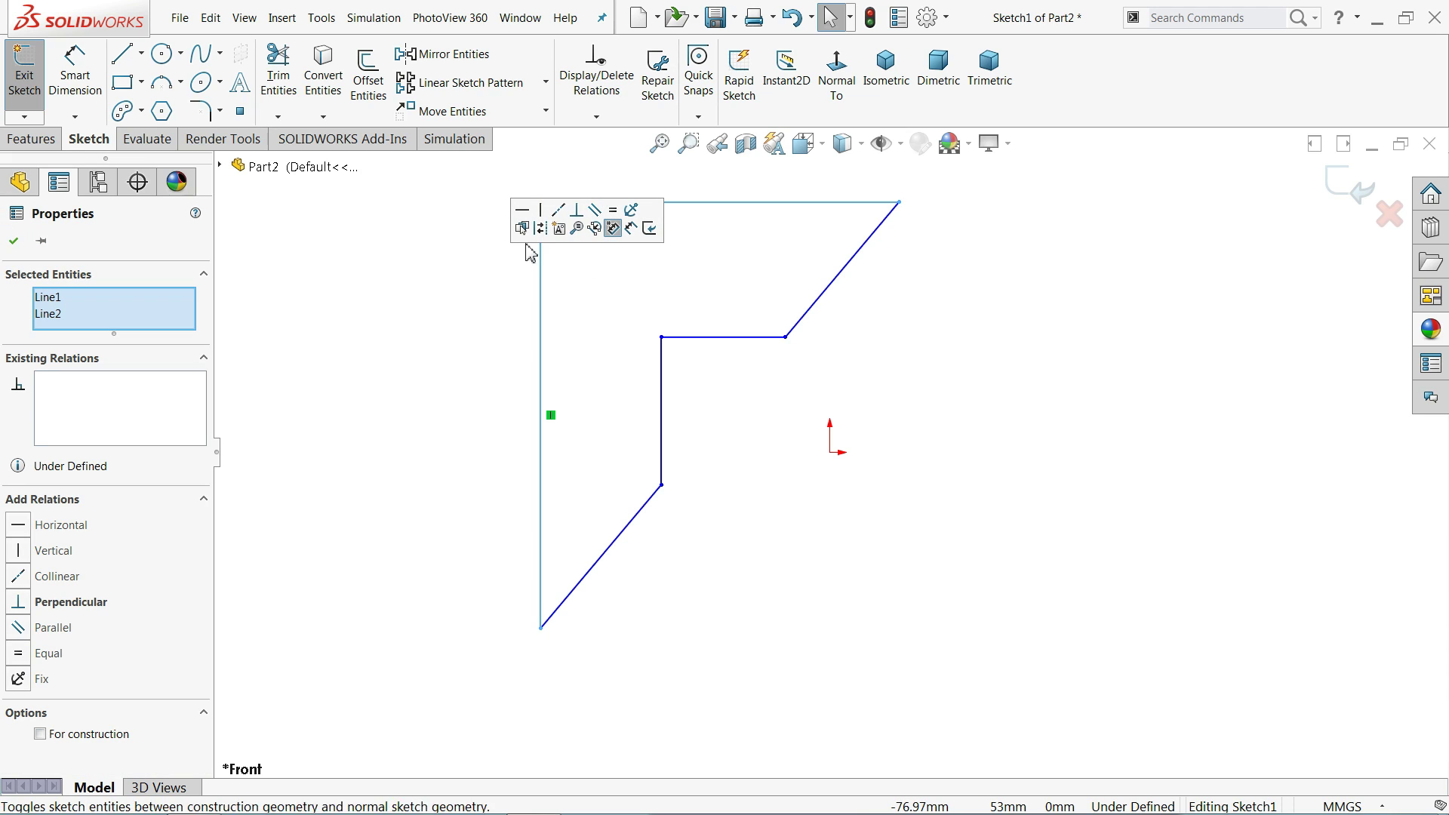
pyautogui.click(612, 210)
pyautogui.click(738, 292)
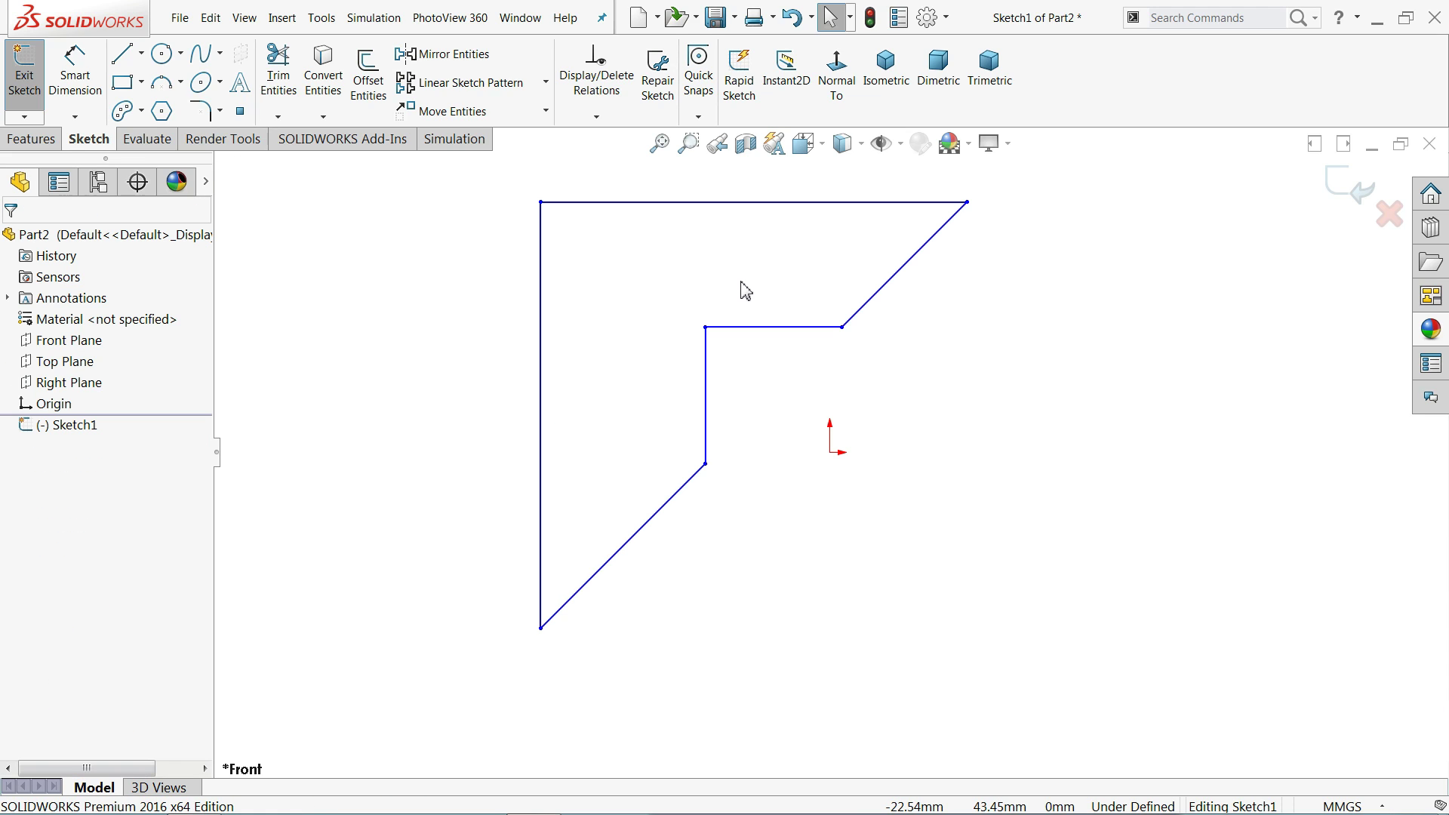
# - Make the inner step's two lines equal and nudge the top-left corner up and left
pyautogui.moveTo(741, 283); pyautogui.dragTo(674, 393)
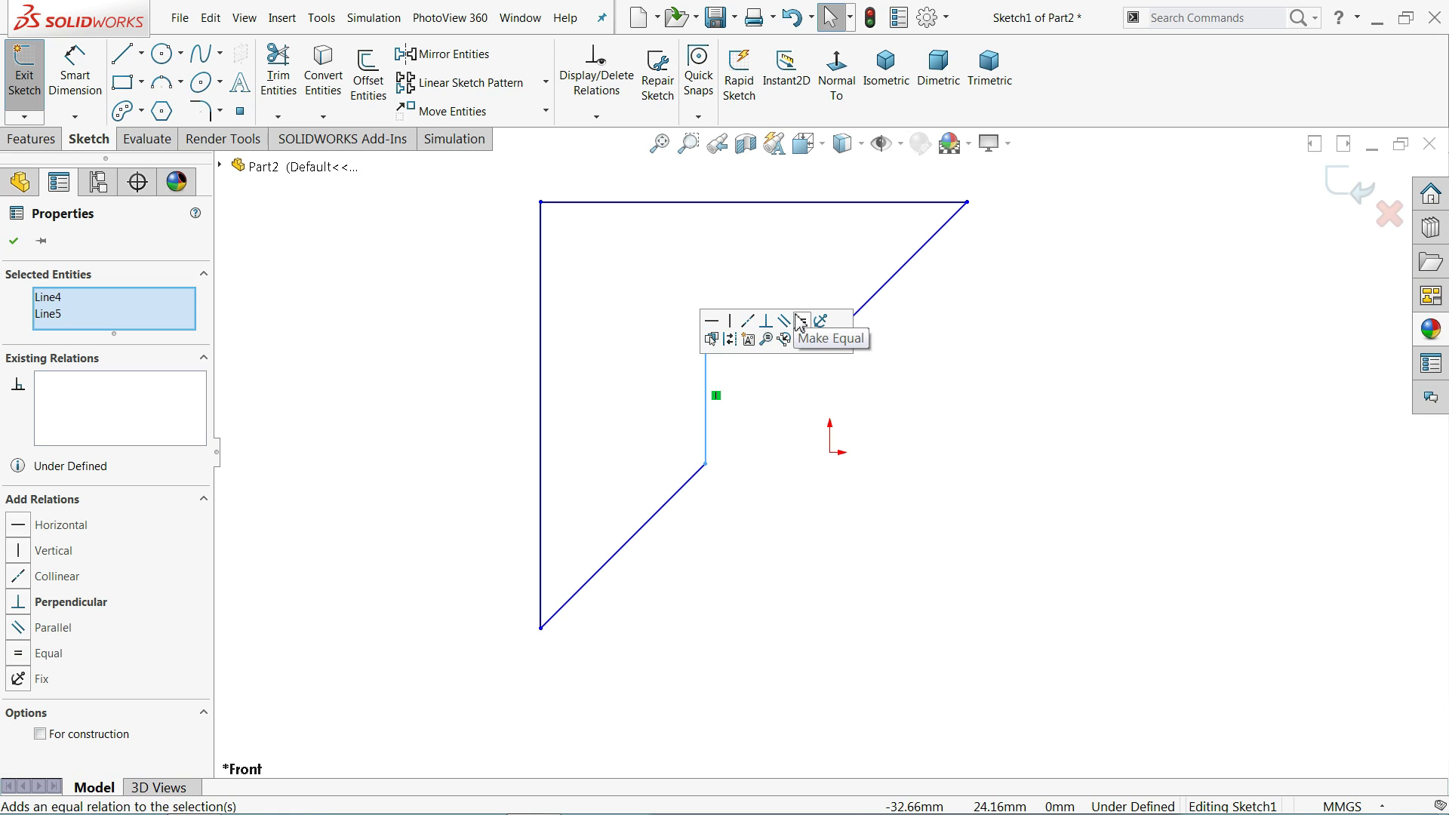
pyautogui.click(673, 266)
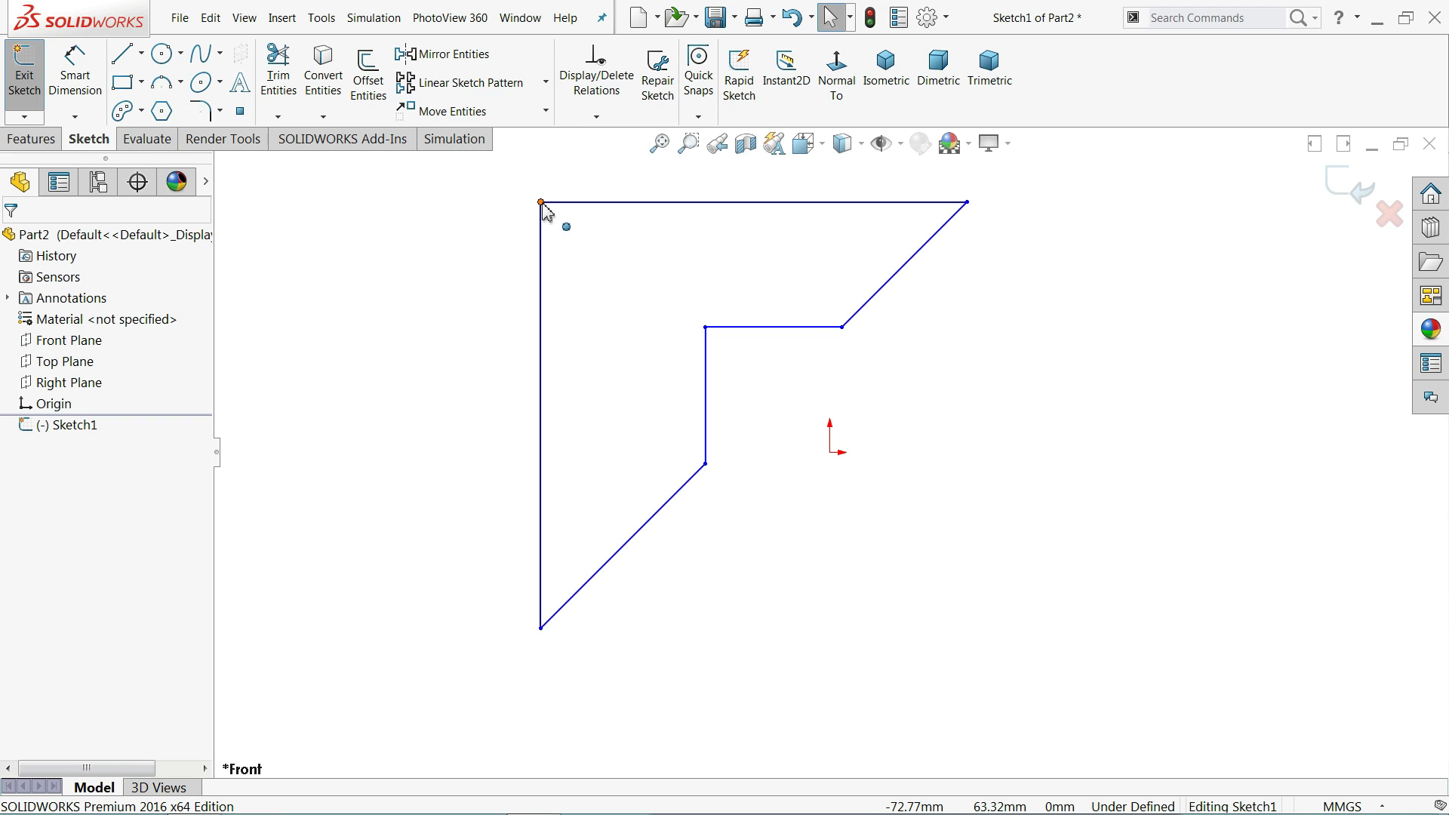
pyautogui.moveTo(541, 203)
pyautogui.mouseDown()
pyautogui.moveTo(507, 176)
pyautogui.moveTo(537, 207)
pyautogui.mouseUp()
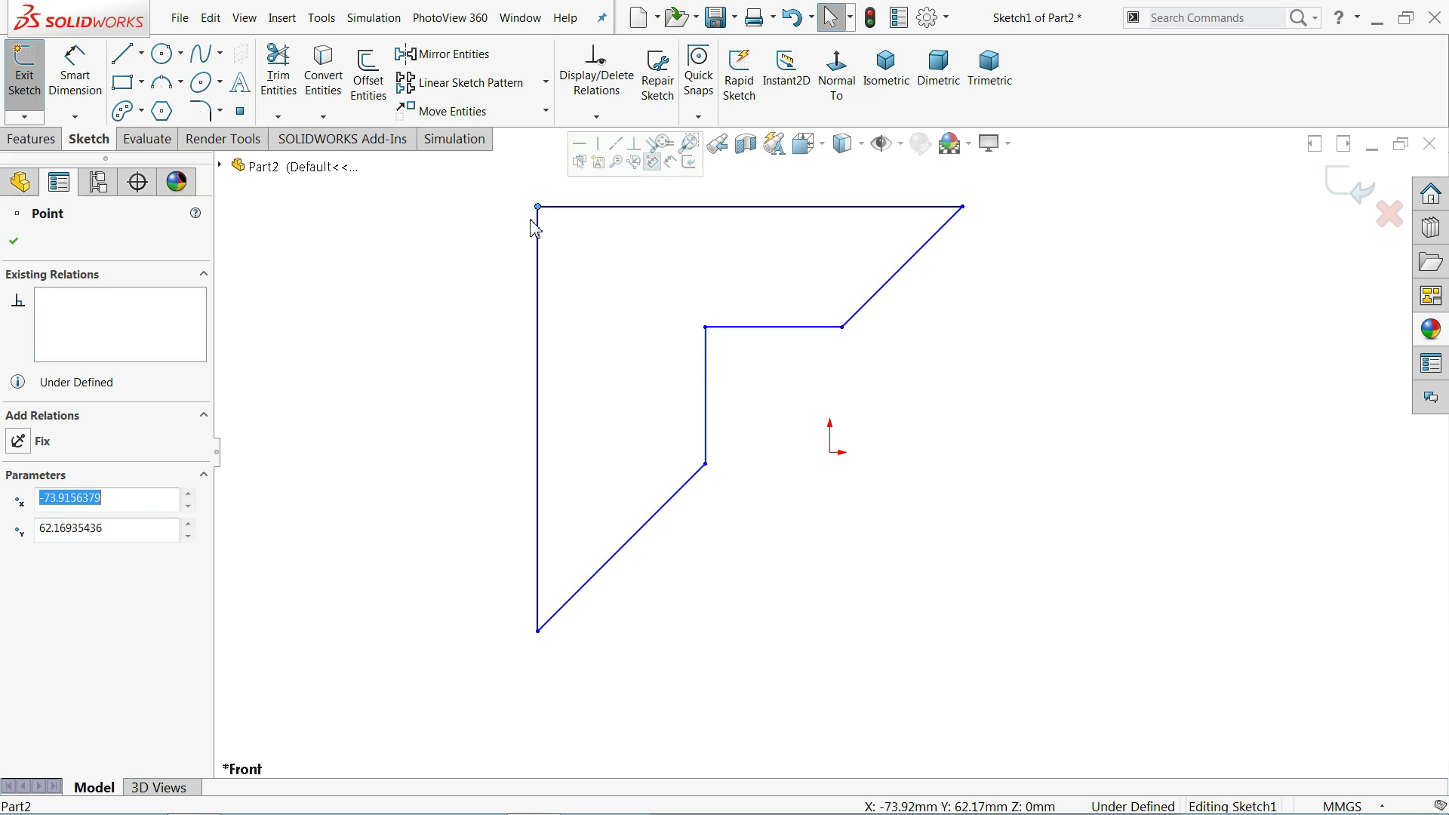
# - Draw construction centerlines from the upper diagonal through the origin to the lower diagonal
pyautogui.click(142, 54)
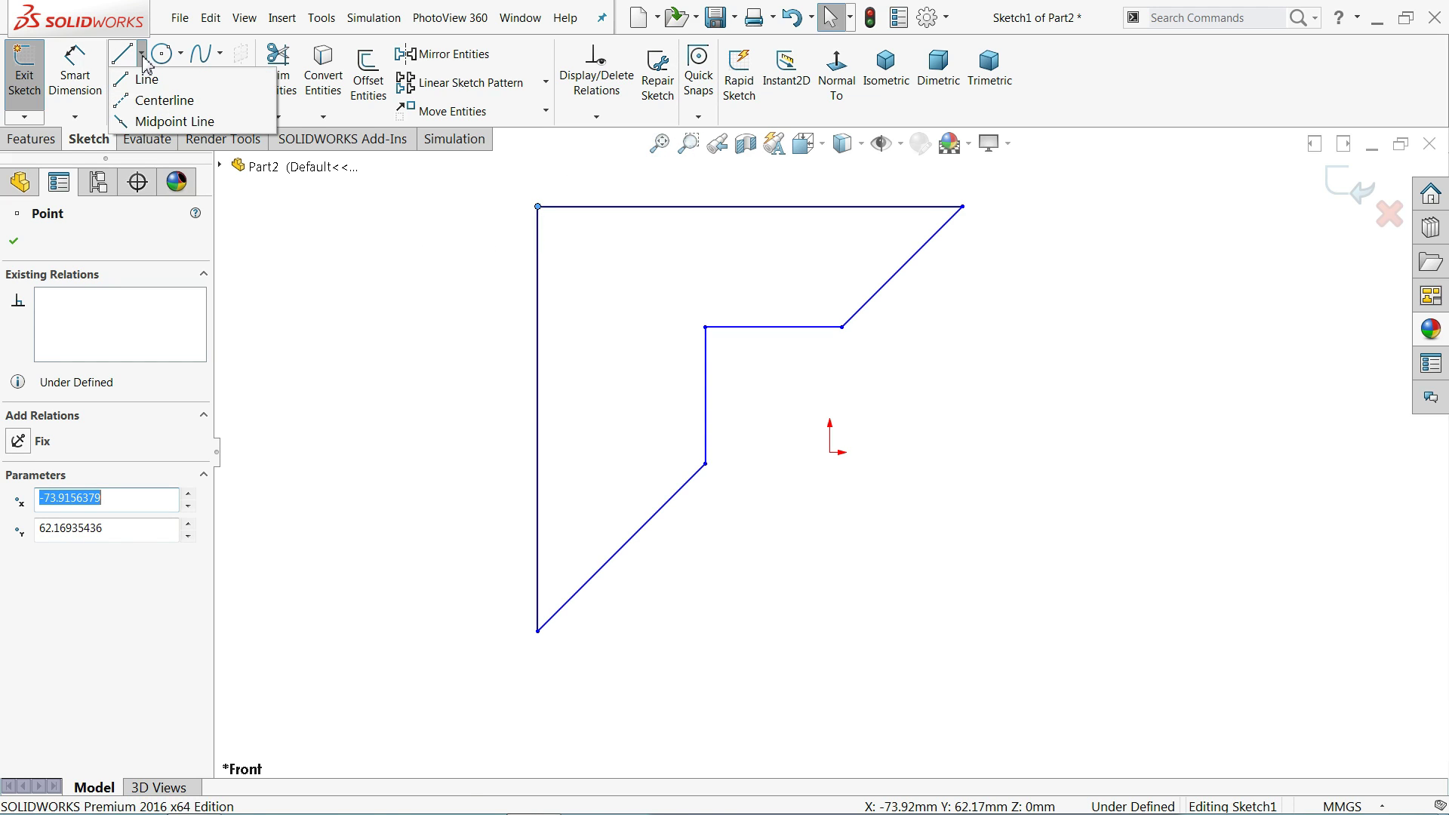
pyautogui.click(159, 97)
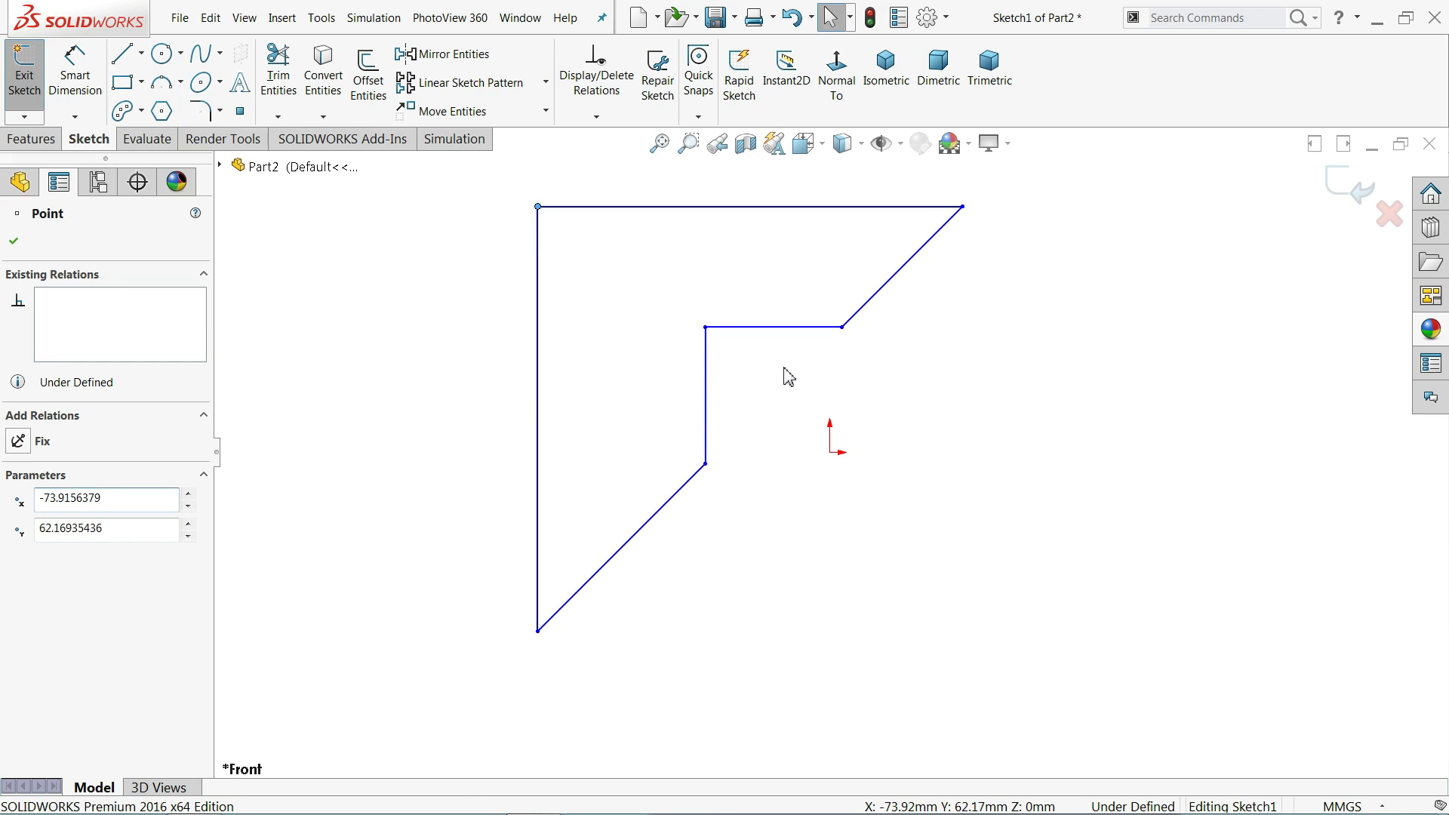
pyautogui.click(901, 266)
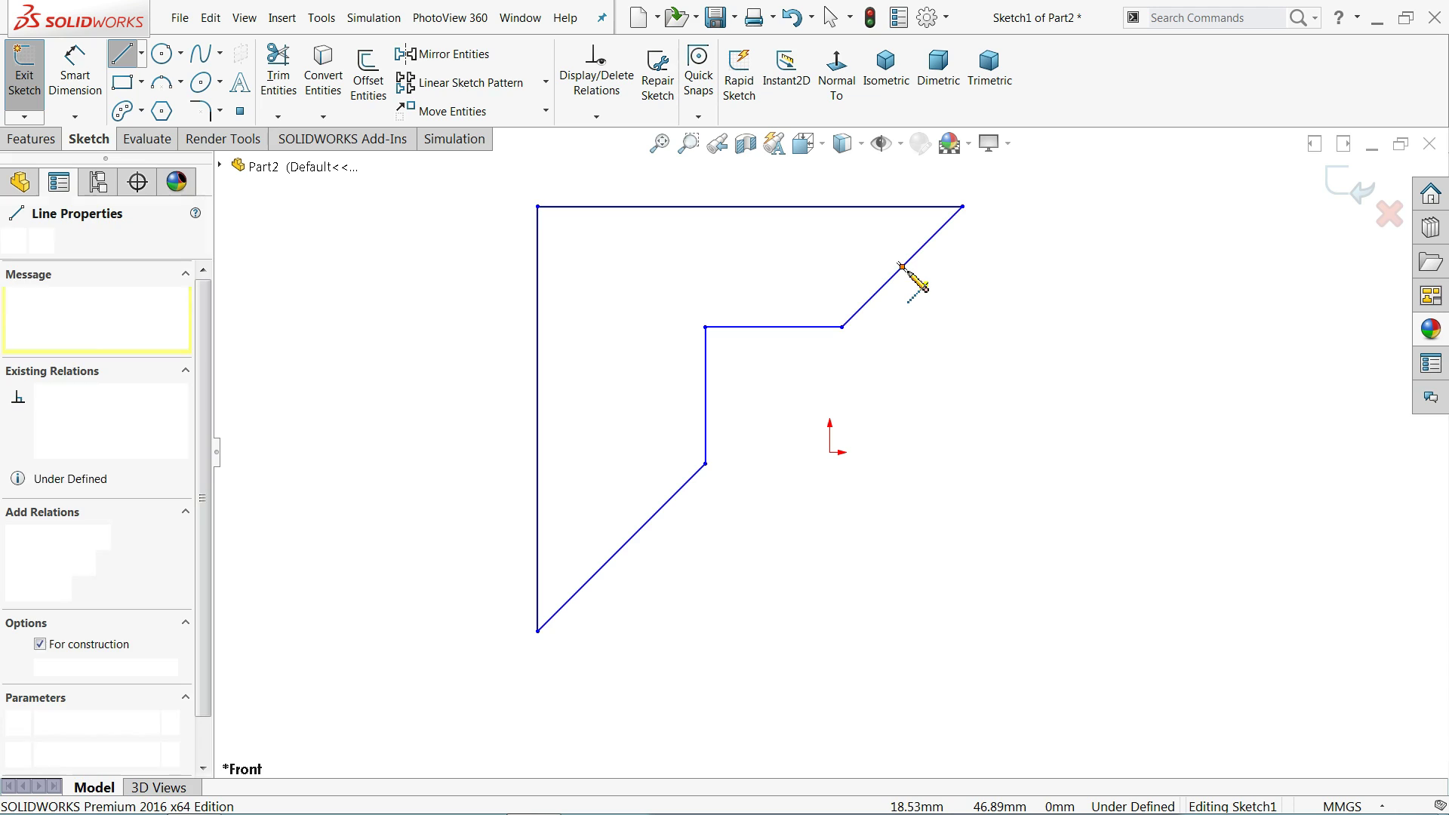
pyautogui.click(830, 452)
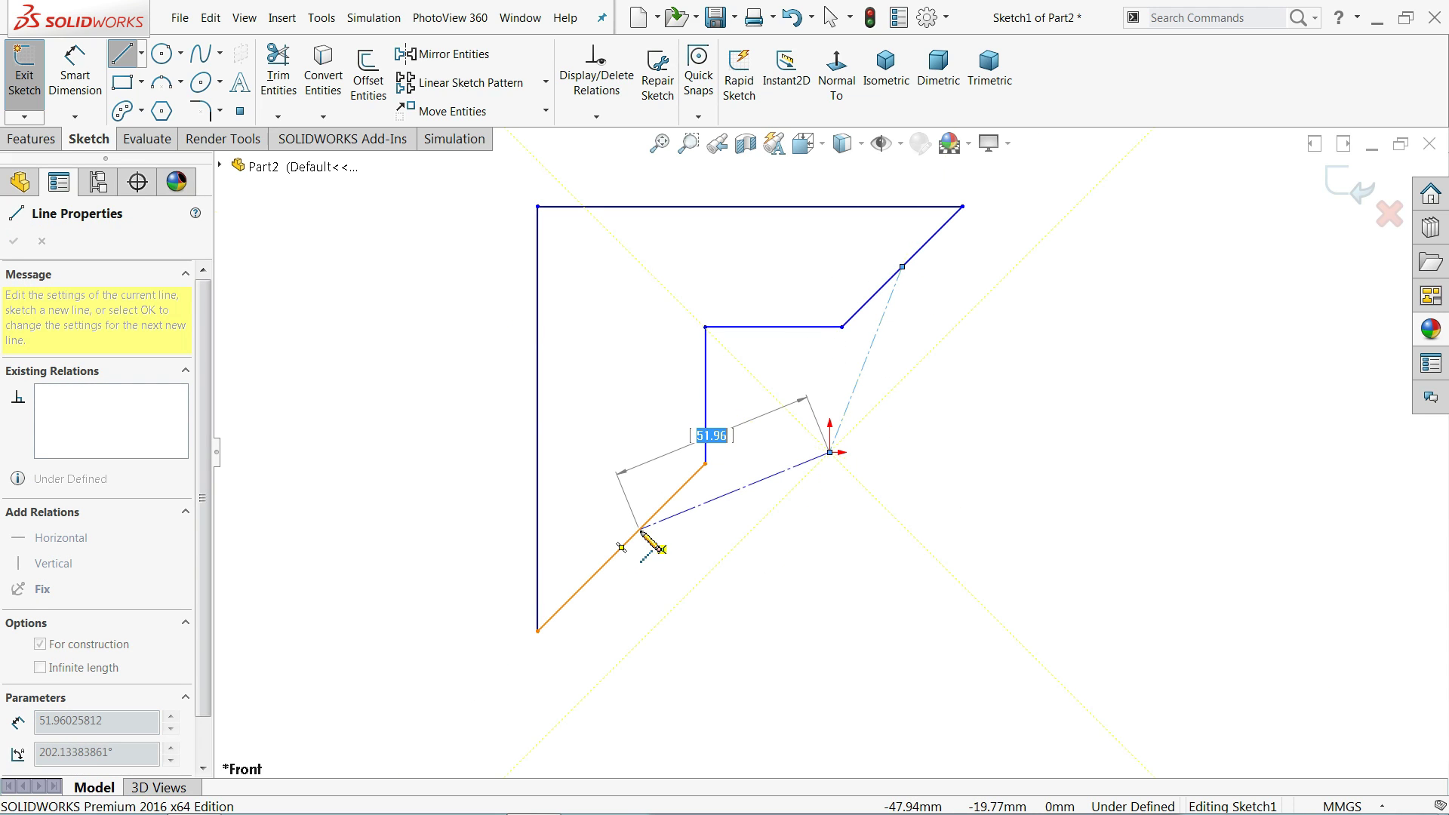
pyautogui.click(621, 547)
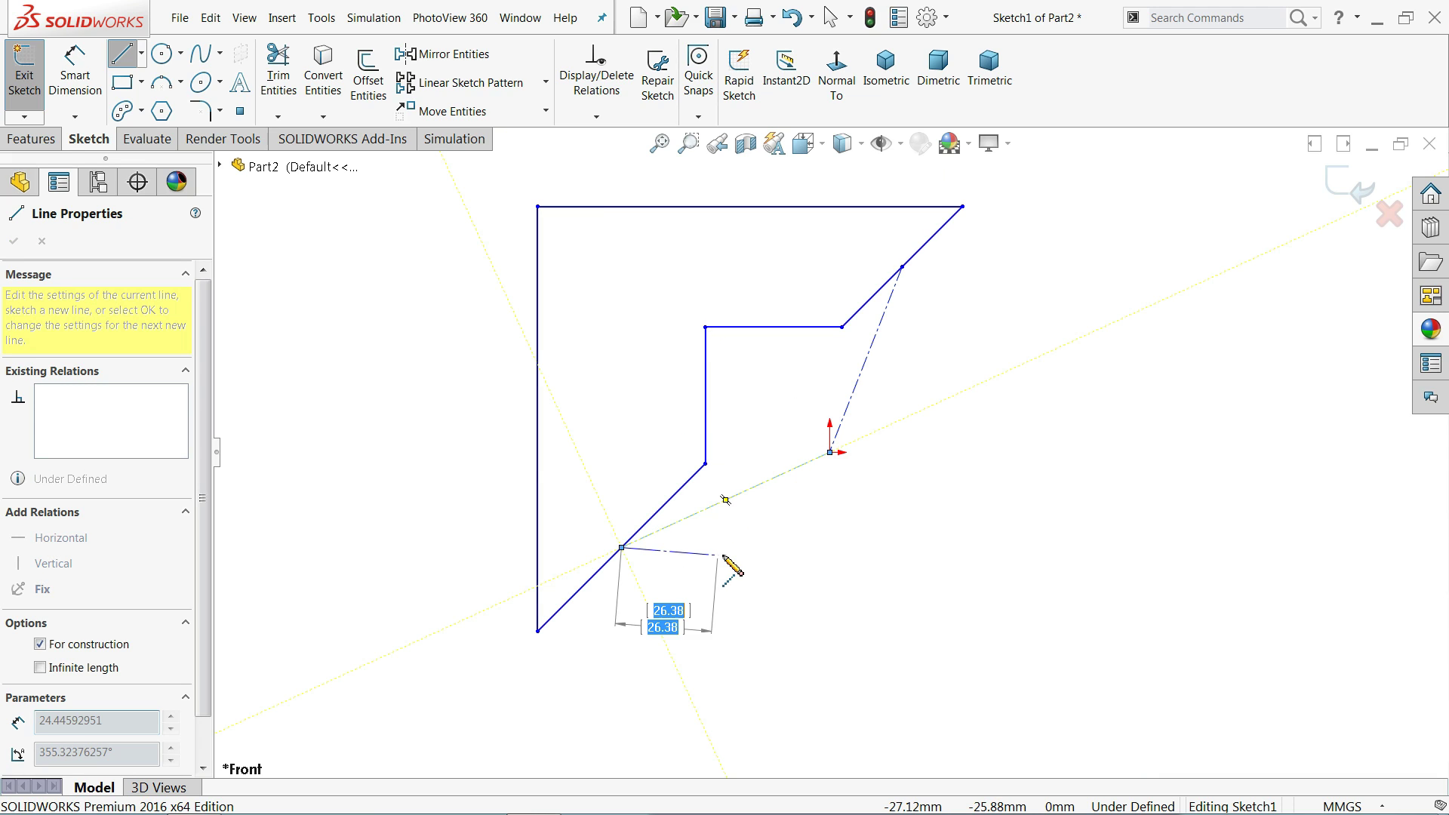
pyautogui.rightClick(726, 557)
pyautogui.click(791, 570)
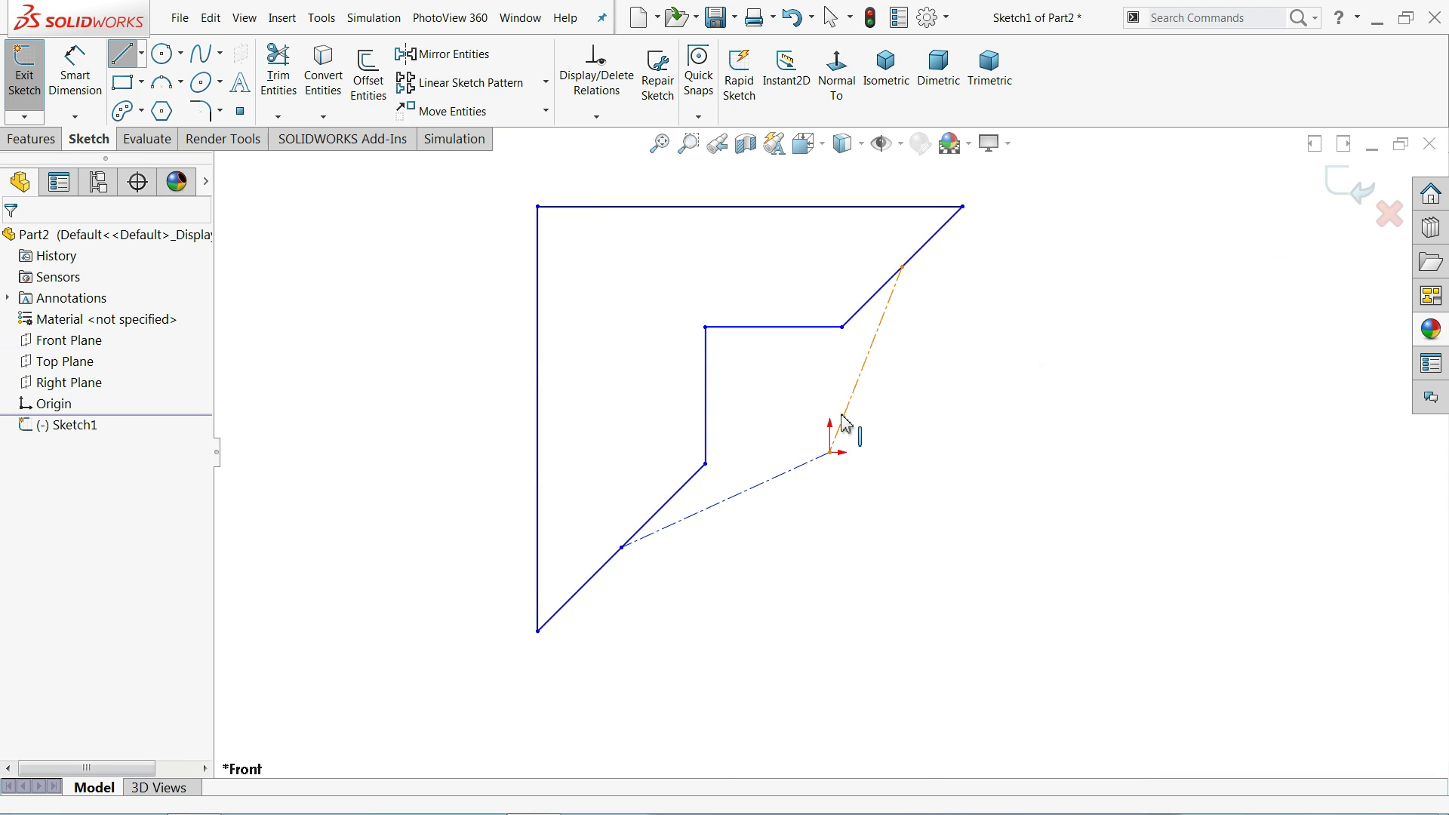
# - Make the first centerline vertical and the second centerline horizontal
pyautogui.click(859, 397)
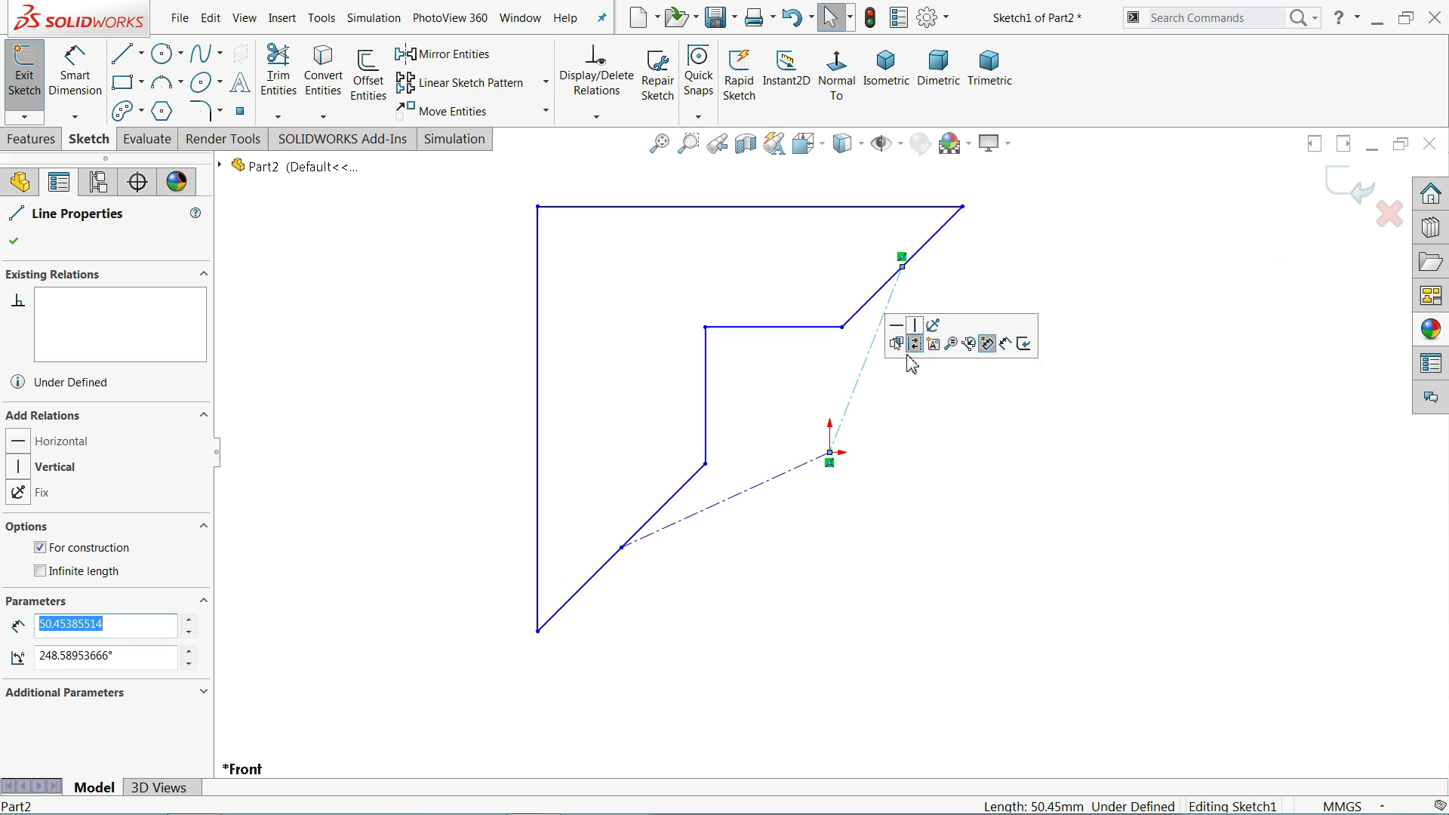
pyautogui.click(916, 326)
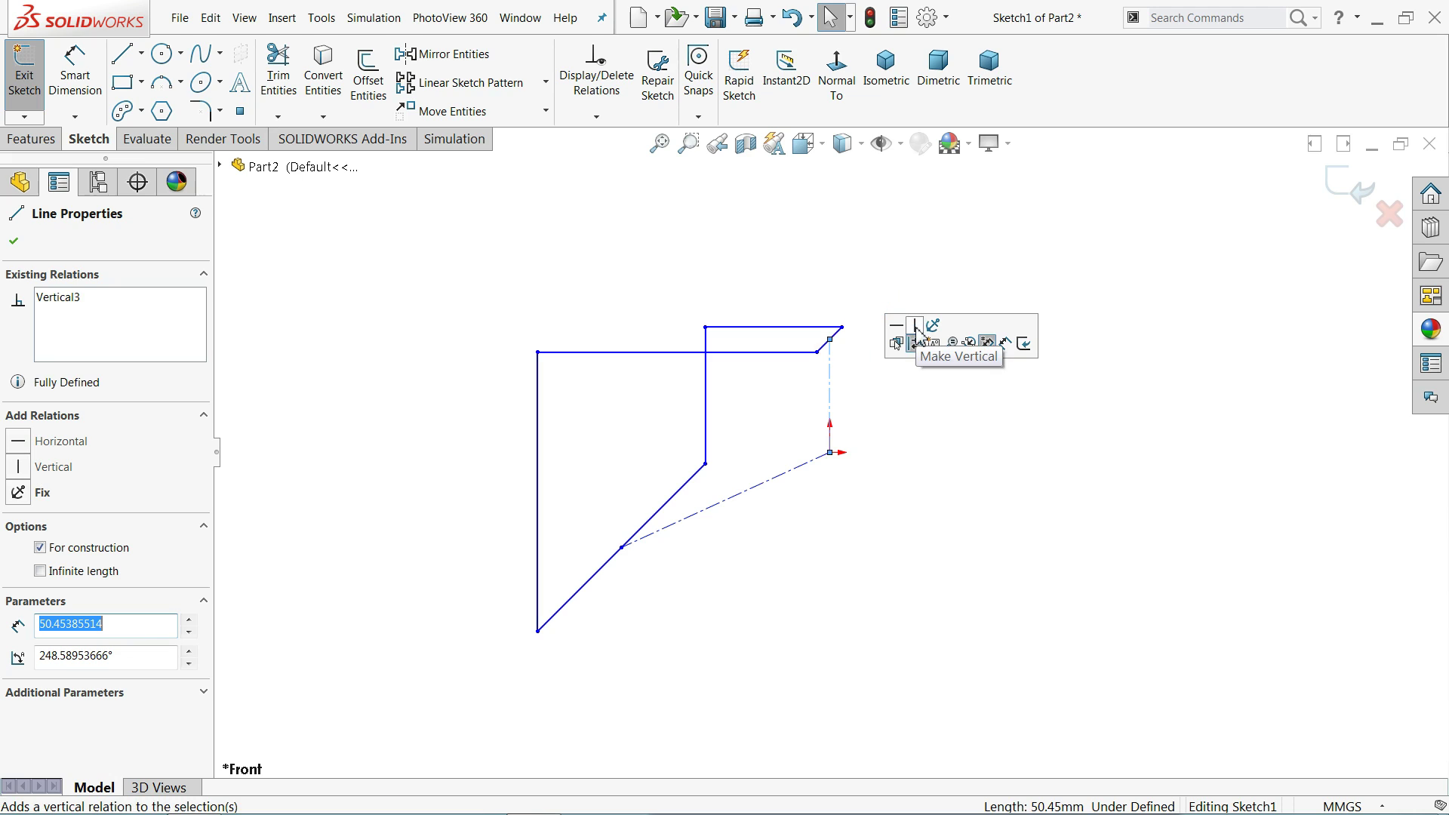
pyautogui.click(761, 490)
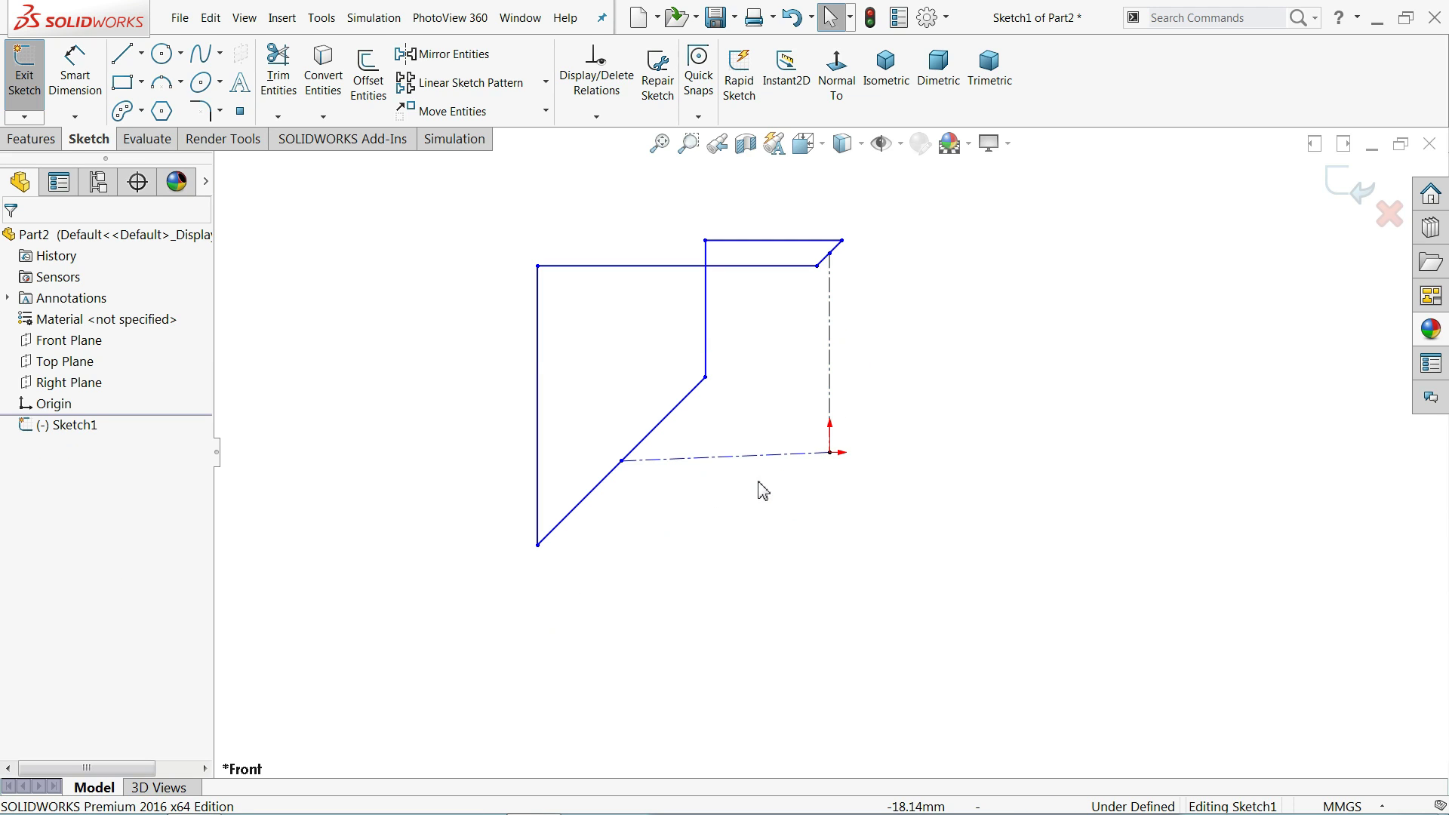
pyautogui.click(718, 462)
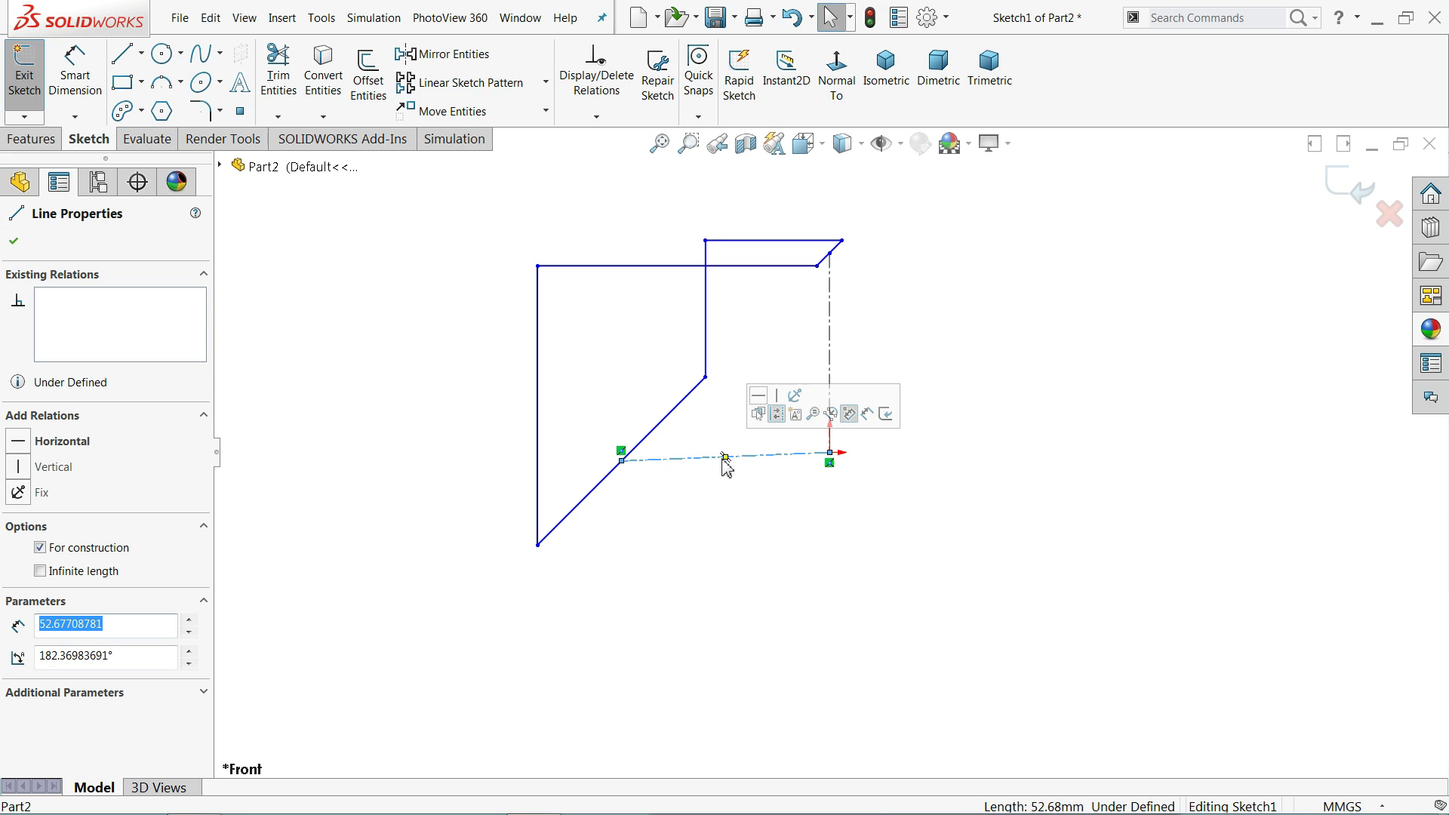
pyautogui.click(758, 394)
pyautogui.click(771, 519)
# - Pull the top sketch edge upward to enlarge the outline
pyautogui.scroll(2, 818, 278)
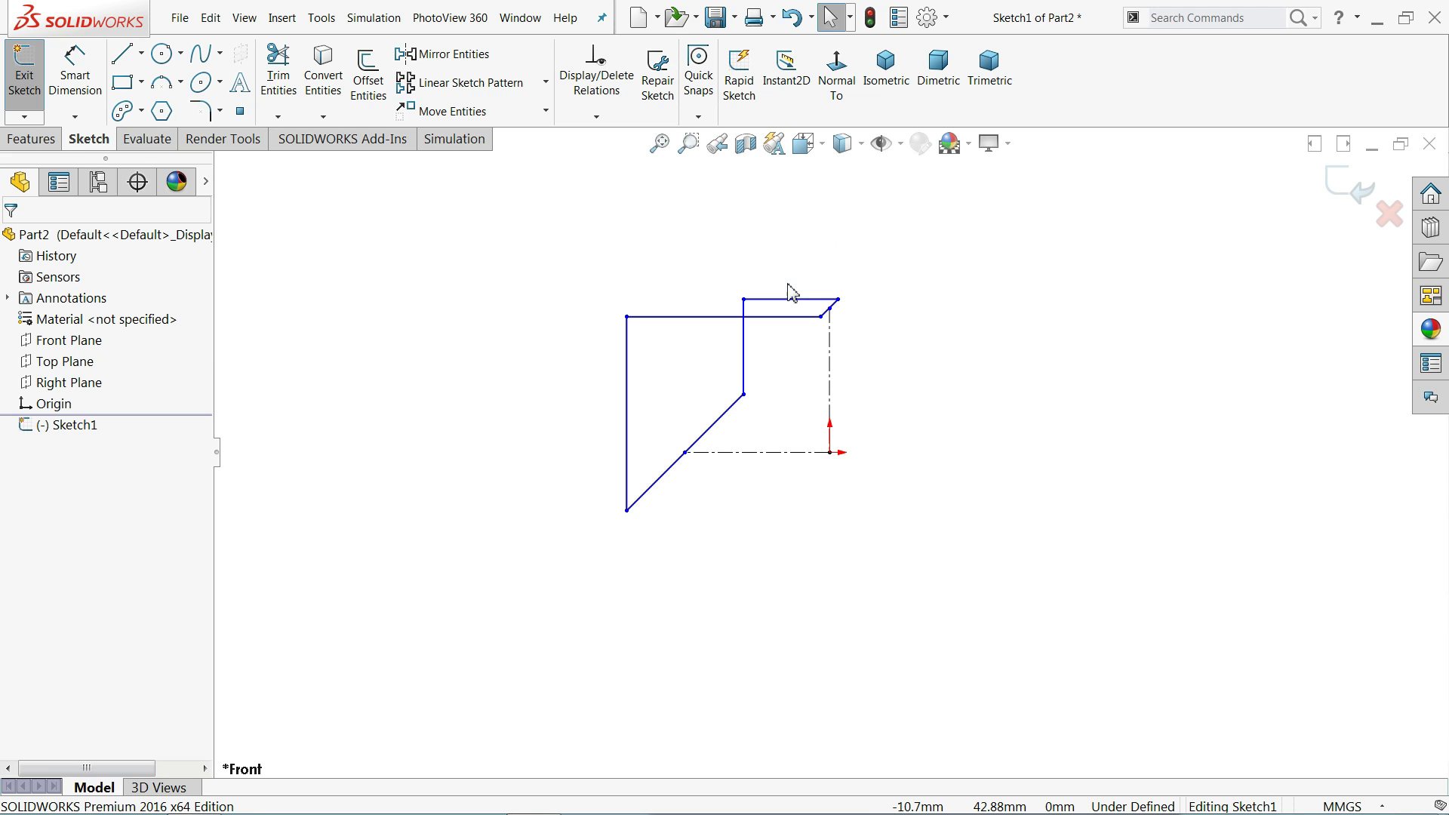
pyautogui.scroll(-2, 789, 279)
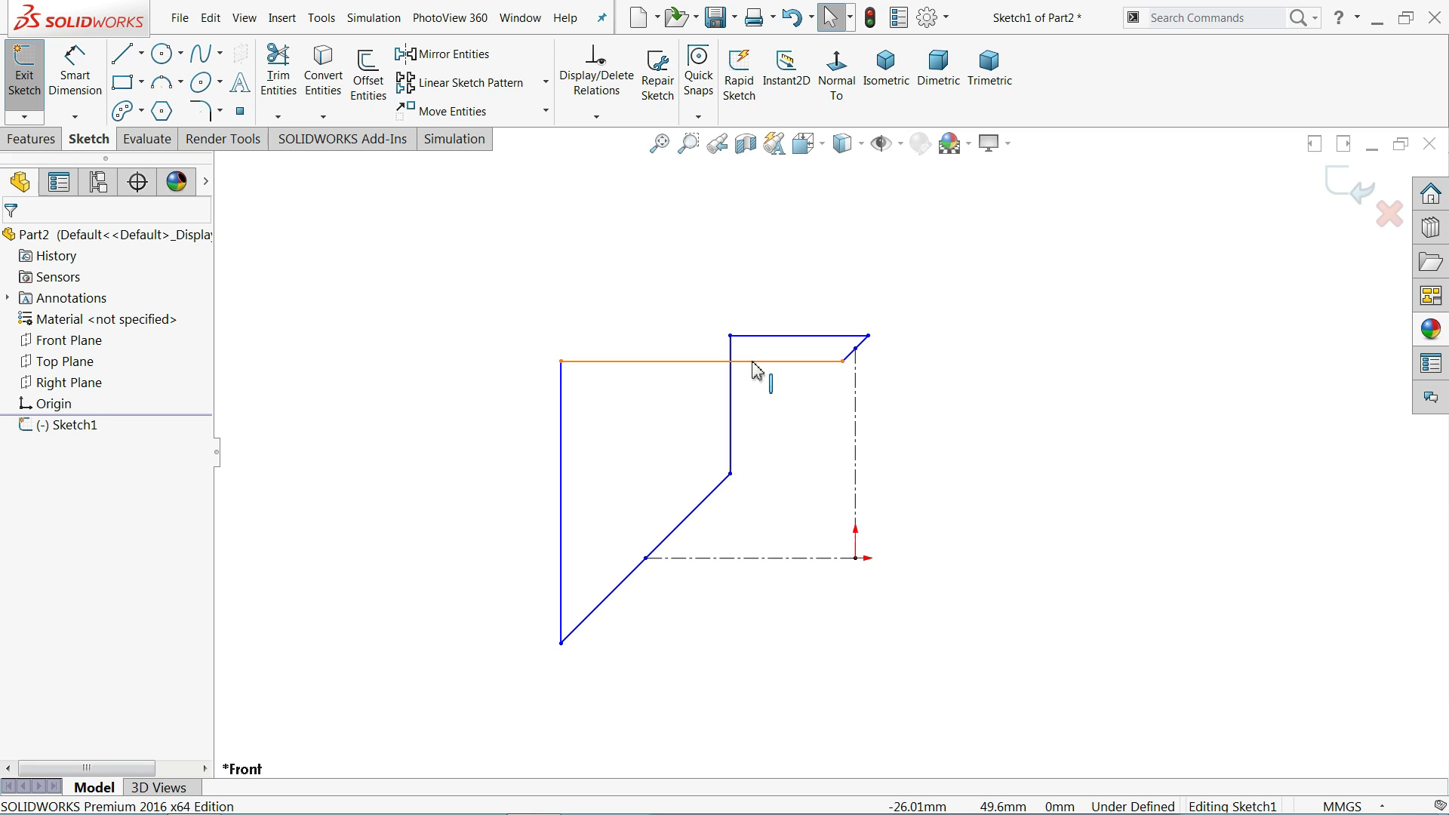
pyautogui.moveTo(755, 332); pyautogui.dragTo(757, 220)
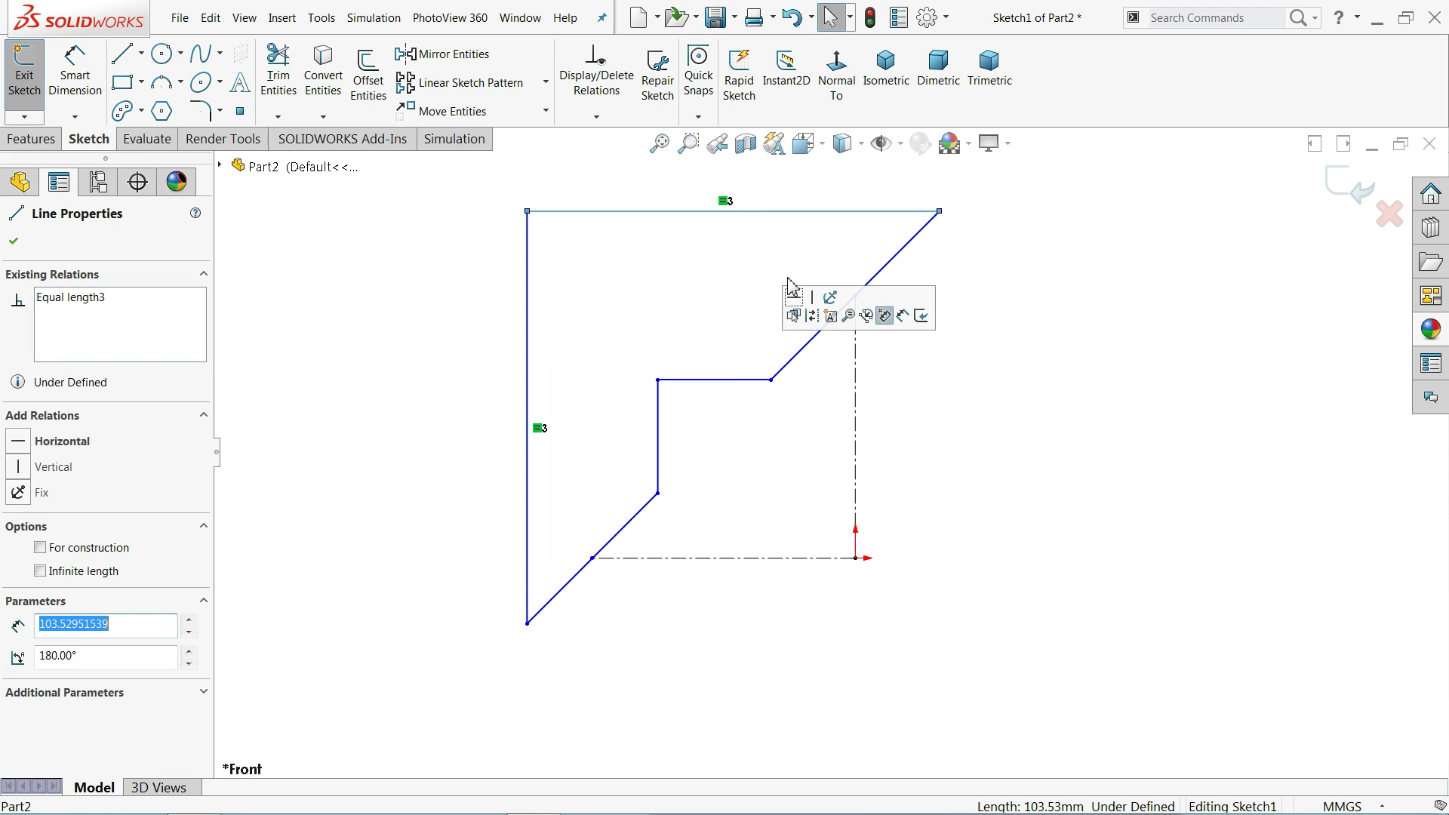
pyautogui.click(983, 445)
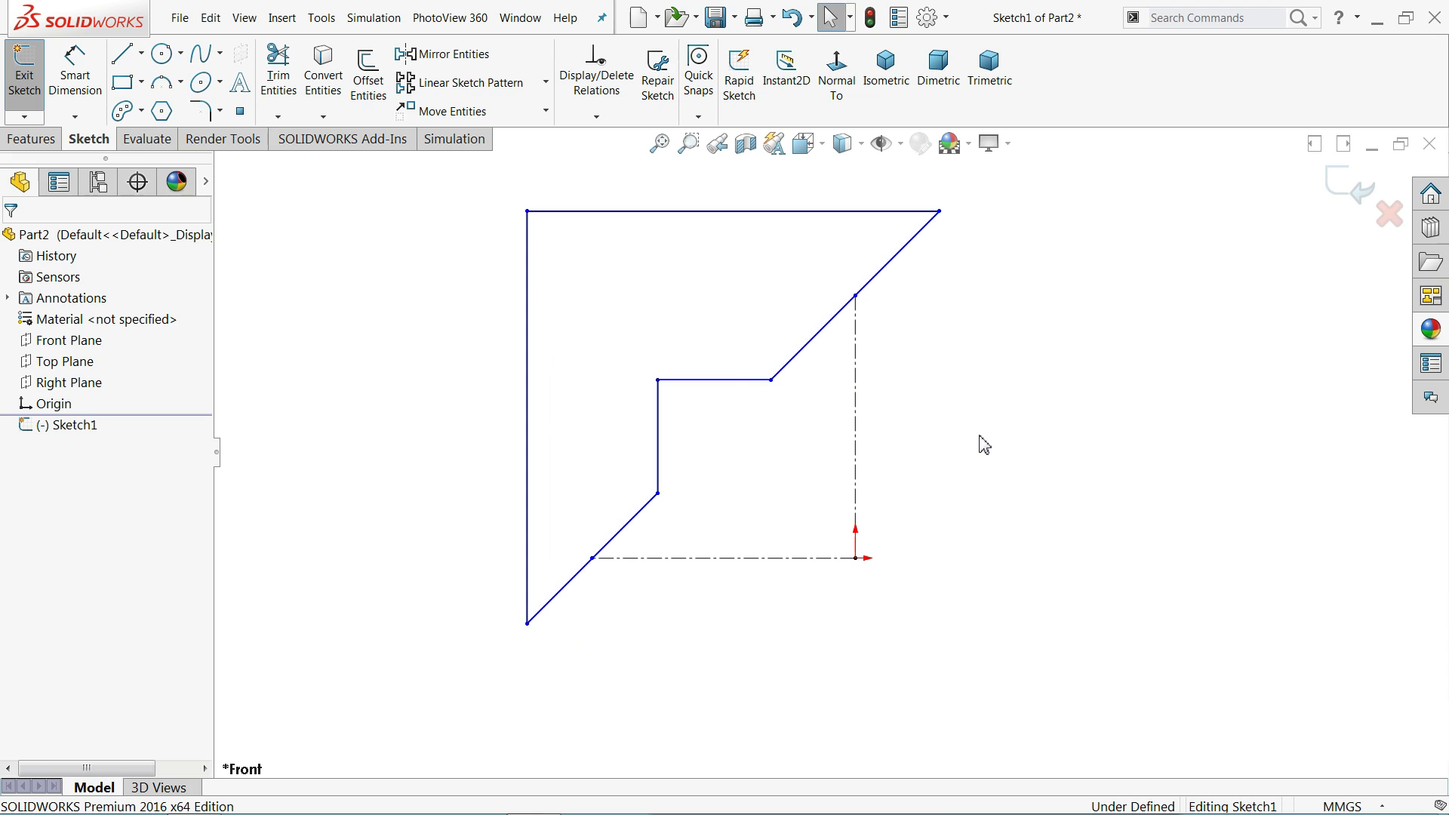
# - Make the upper and lower diagonal edges equal
pyautogui.click(812, 365)
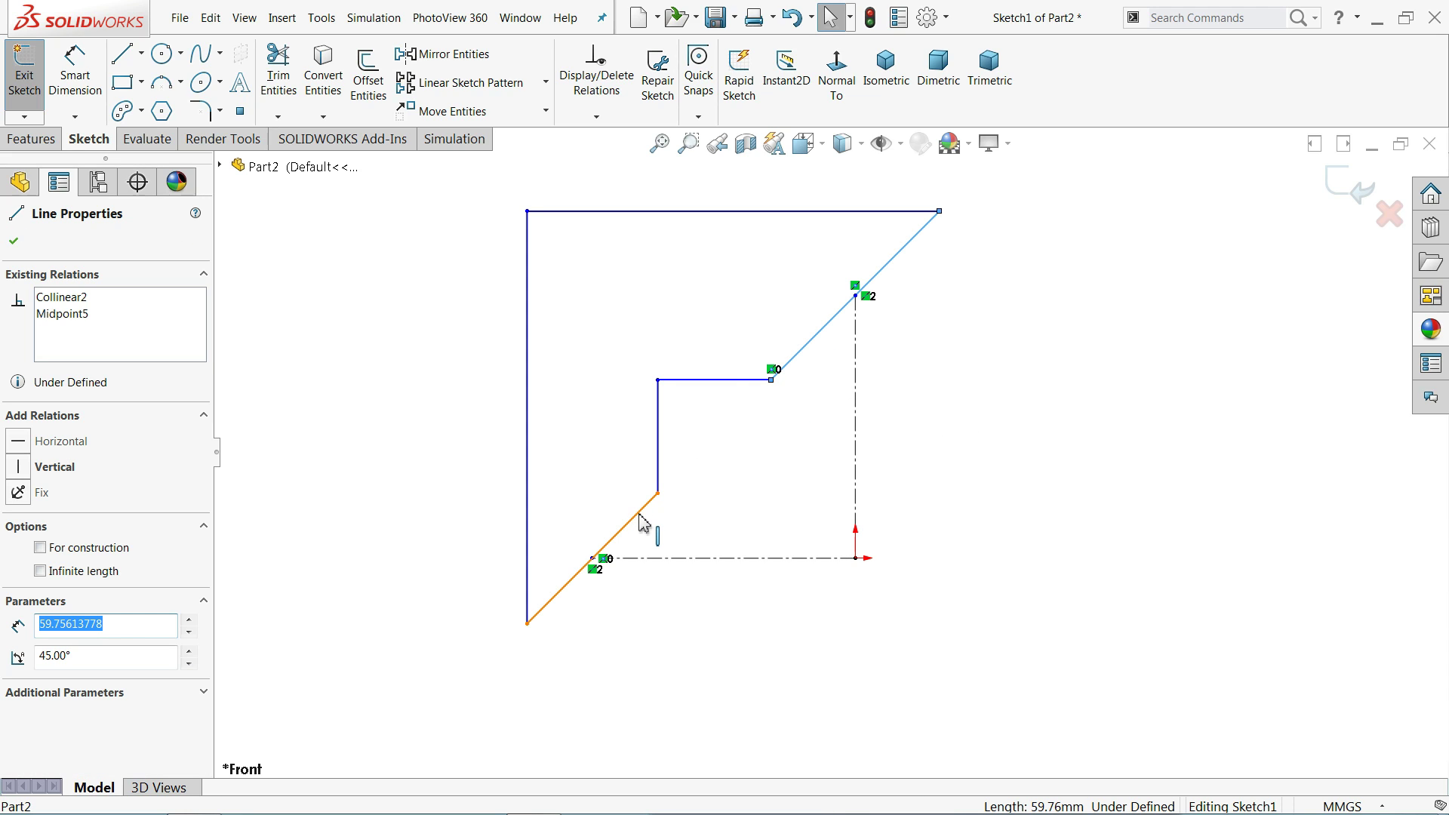
pyautogui.keyDown('ctrl'); pyautogui.click(643, 522); pyautogui.keyUp('ctrl')
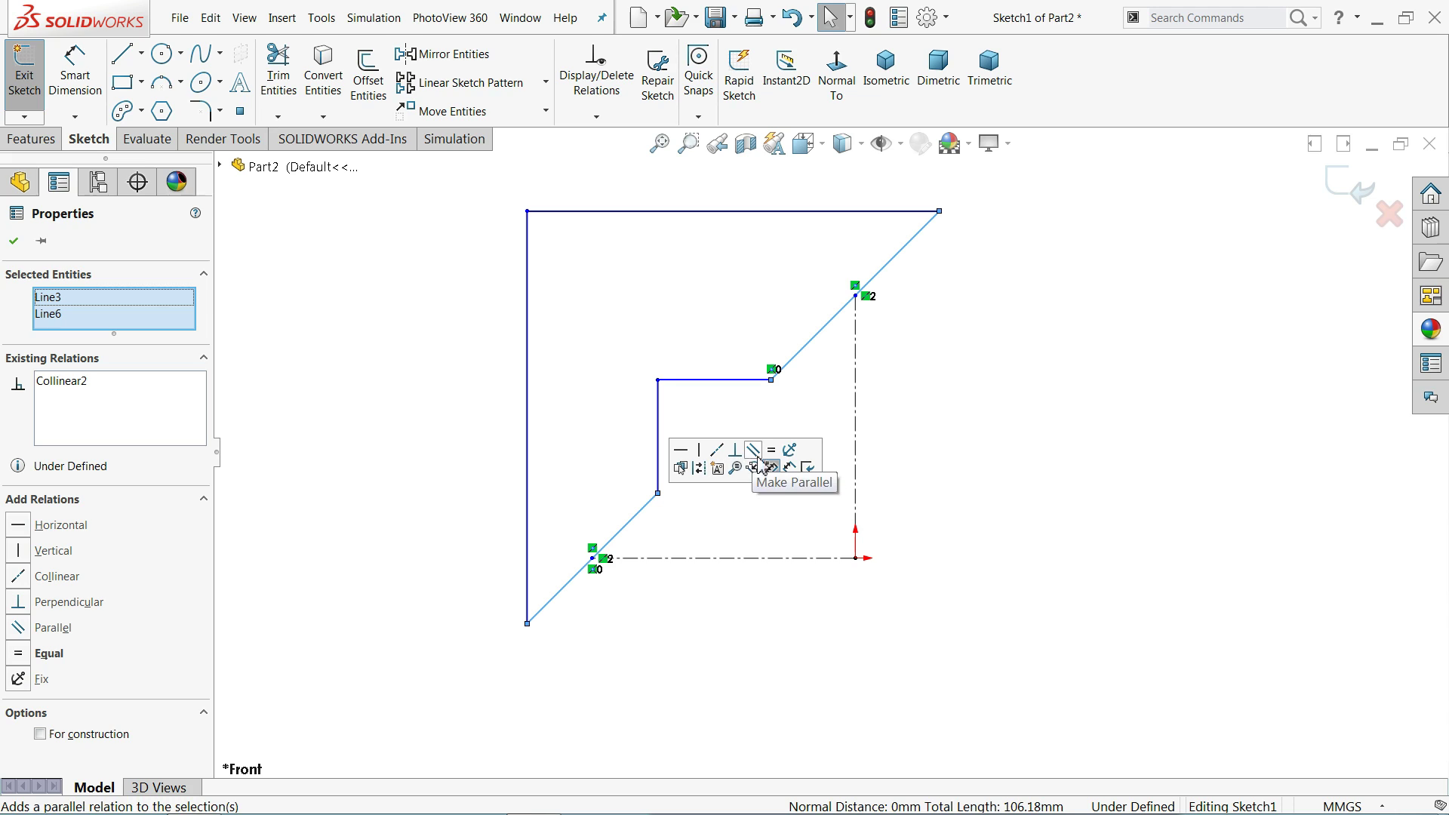
pyautogui.click(773, 453)
pyautogui.click(1023, 428)
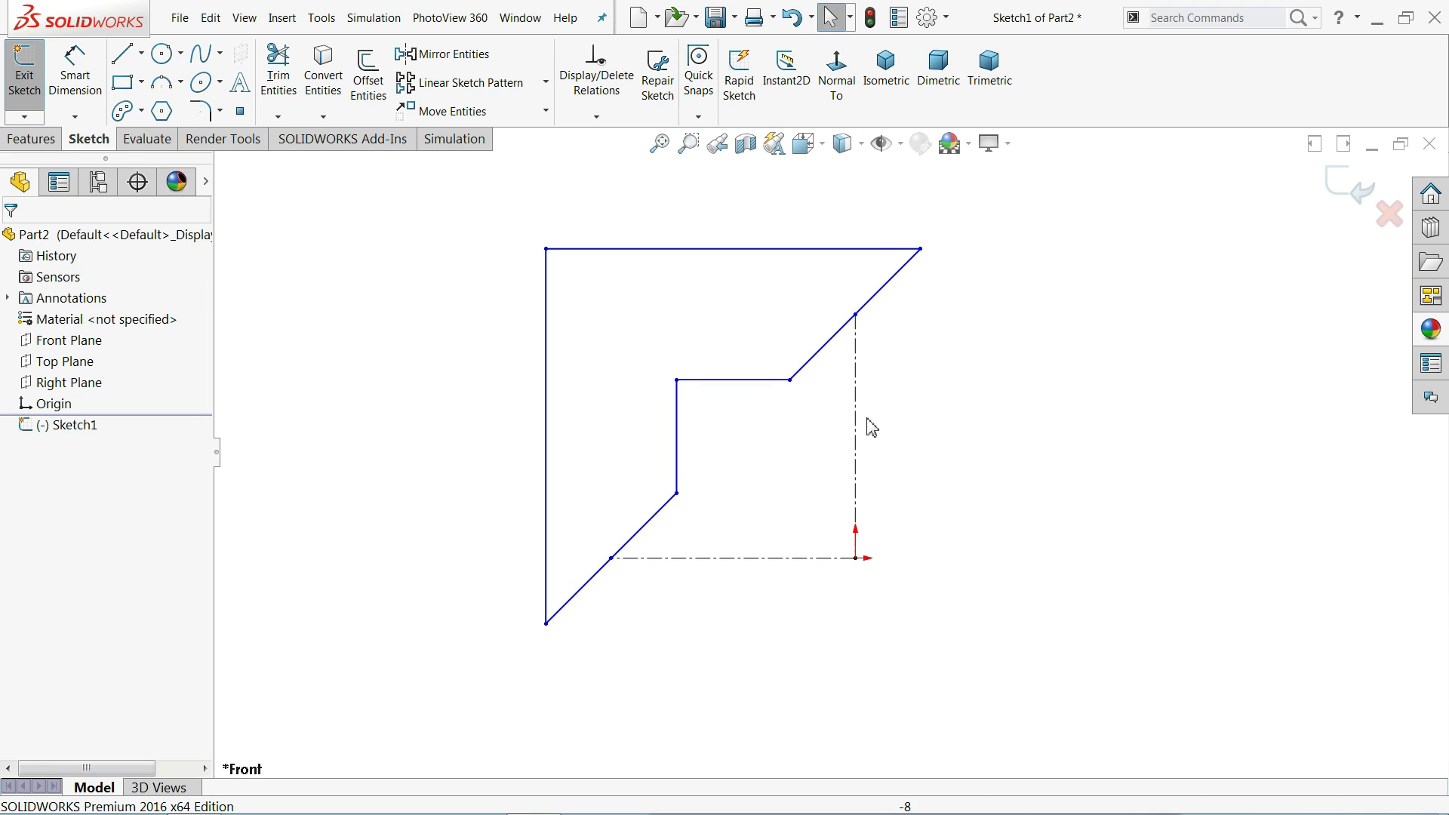
pyautogui.click(83, 108)
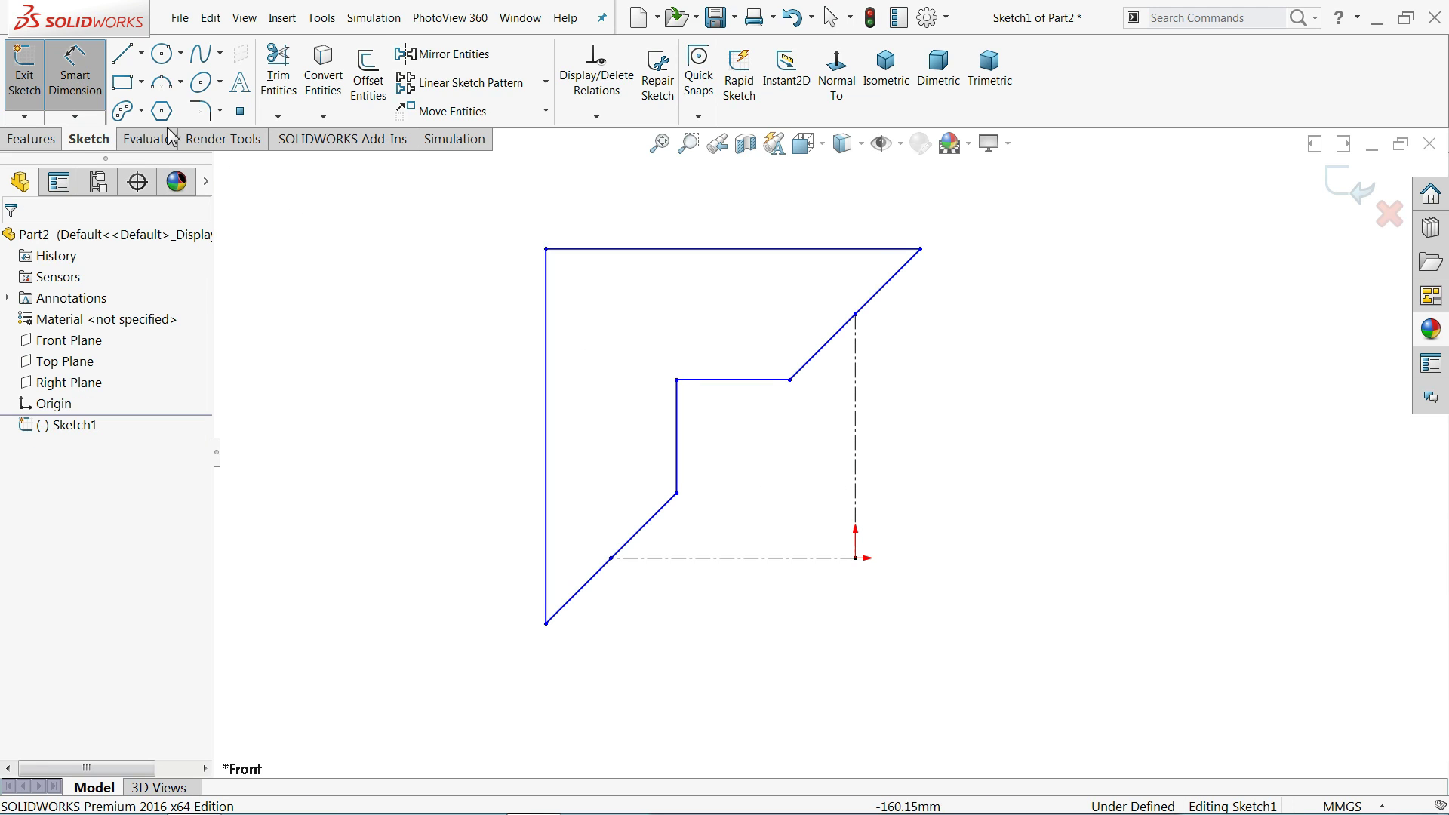
# - Dimension the top edge to 80 and the short inner ledge to 20
pyautogui.click(726, 250)
pyautogui.click(719, 221)
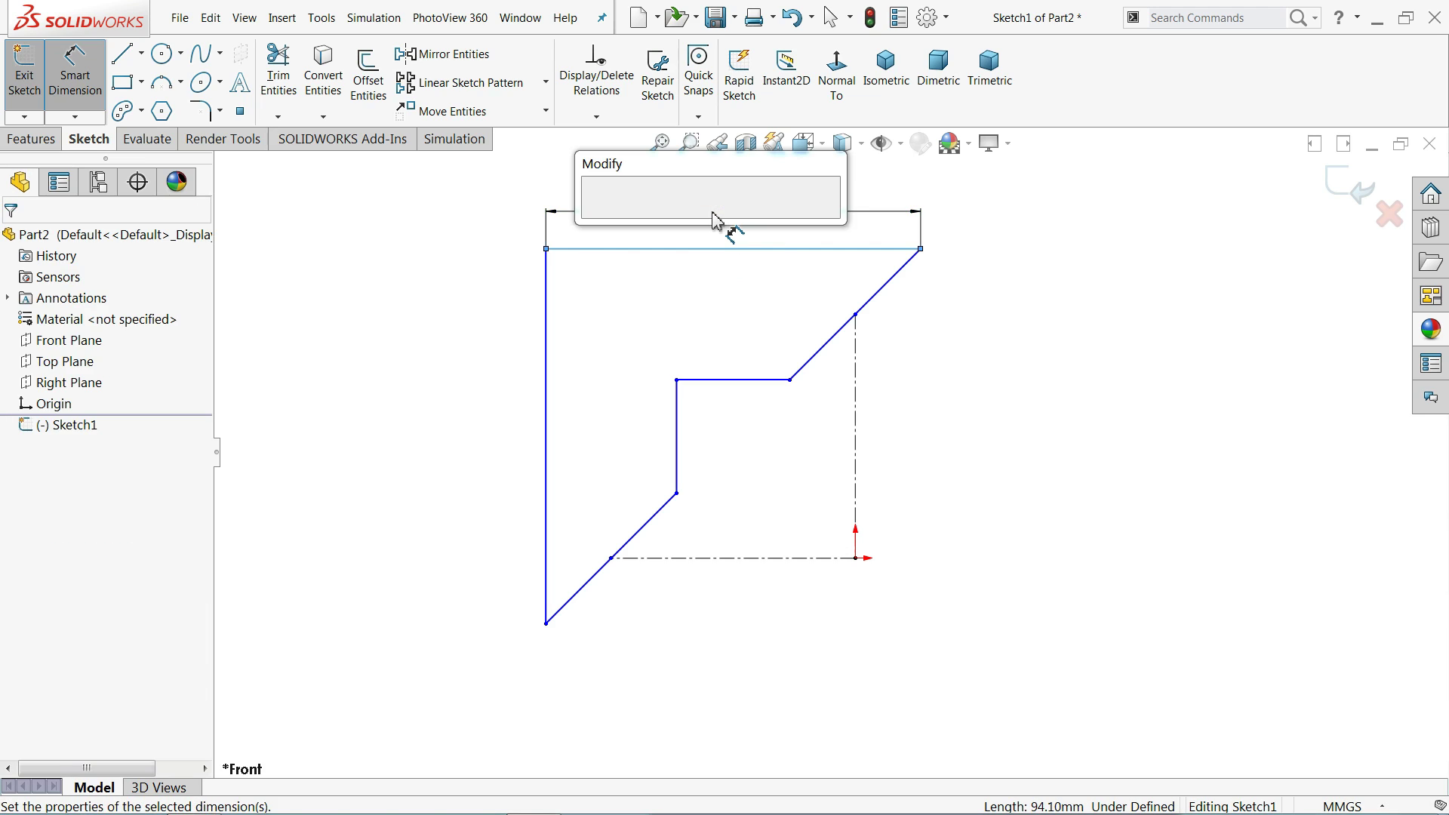
pyautogui.write('80')
pyautogui.click(592, 214)
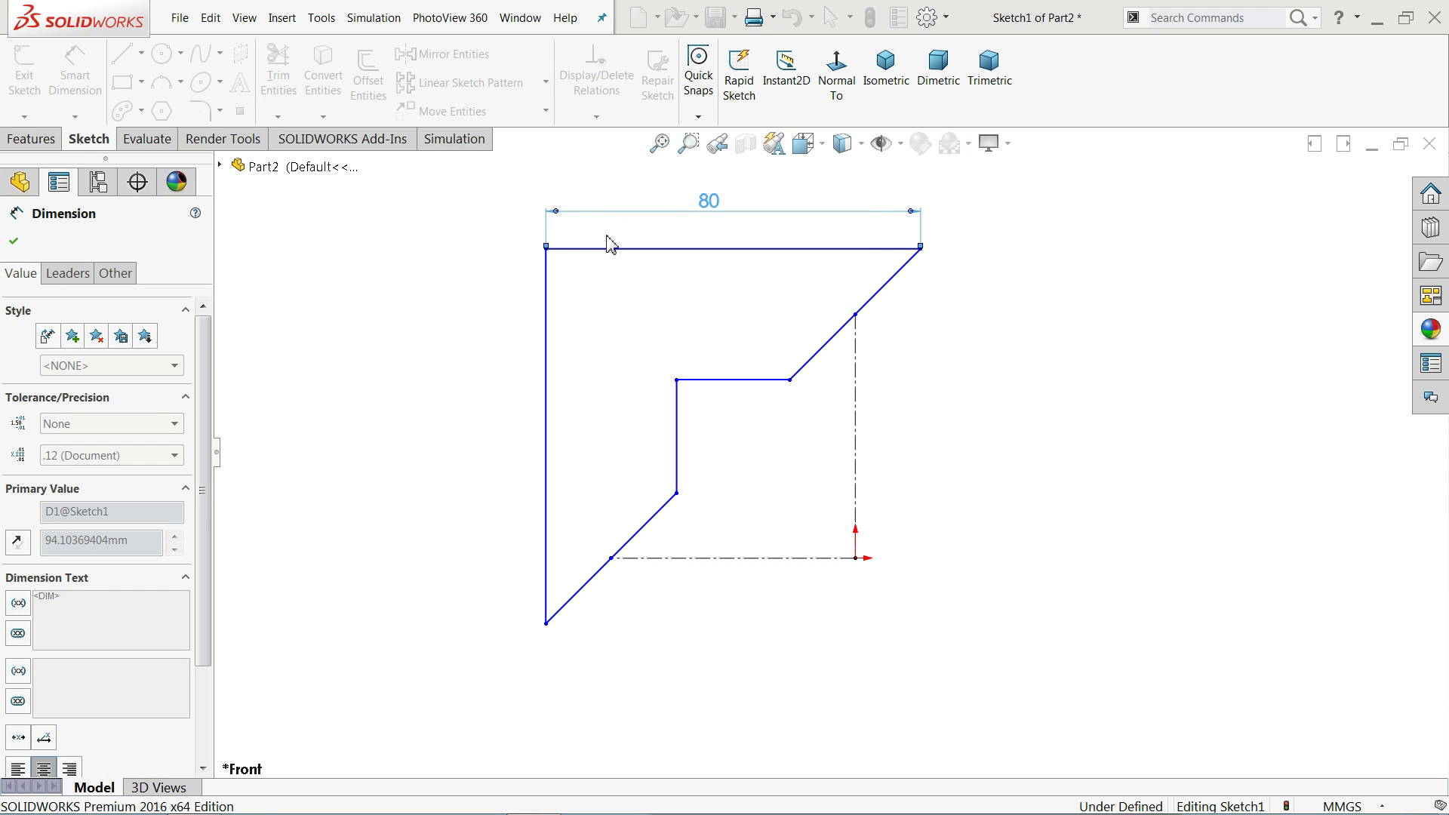
pyautogui.click(735, 380)
pyautogui.click(726, 423)
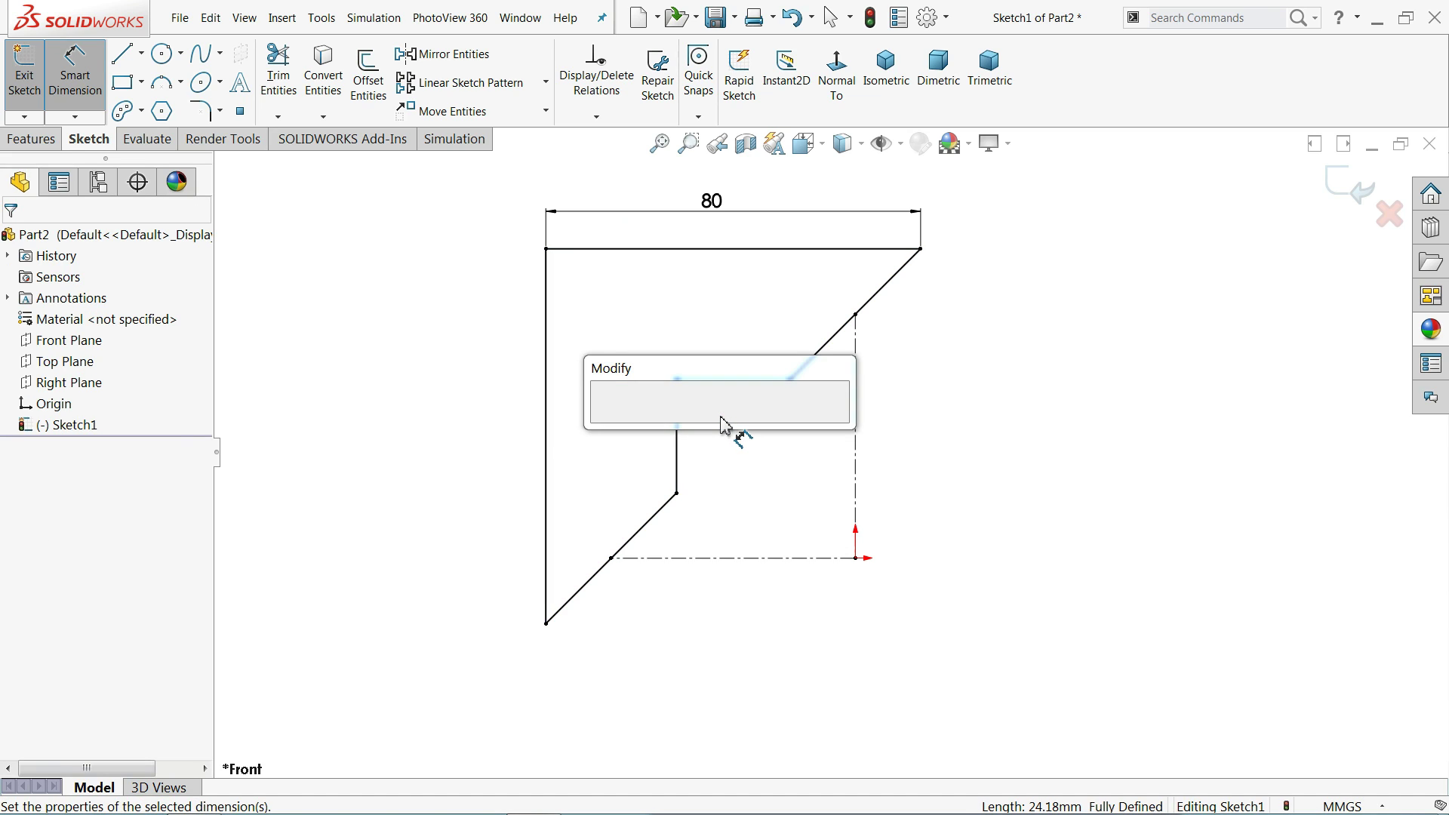
pyautogui.write('20')
pyautogui.click(604, 421)
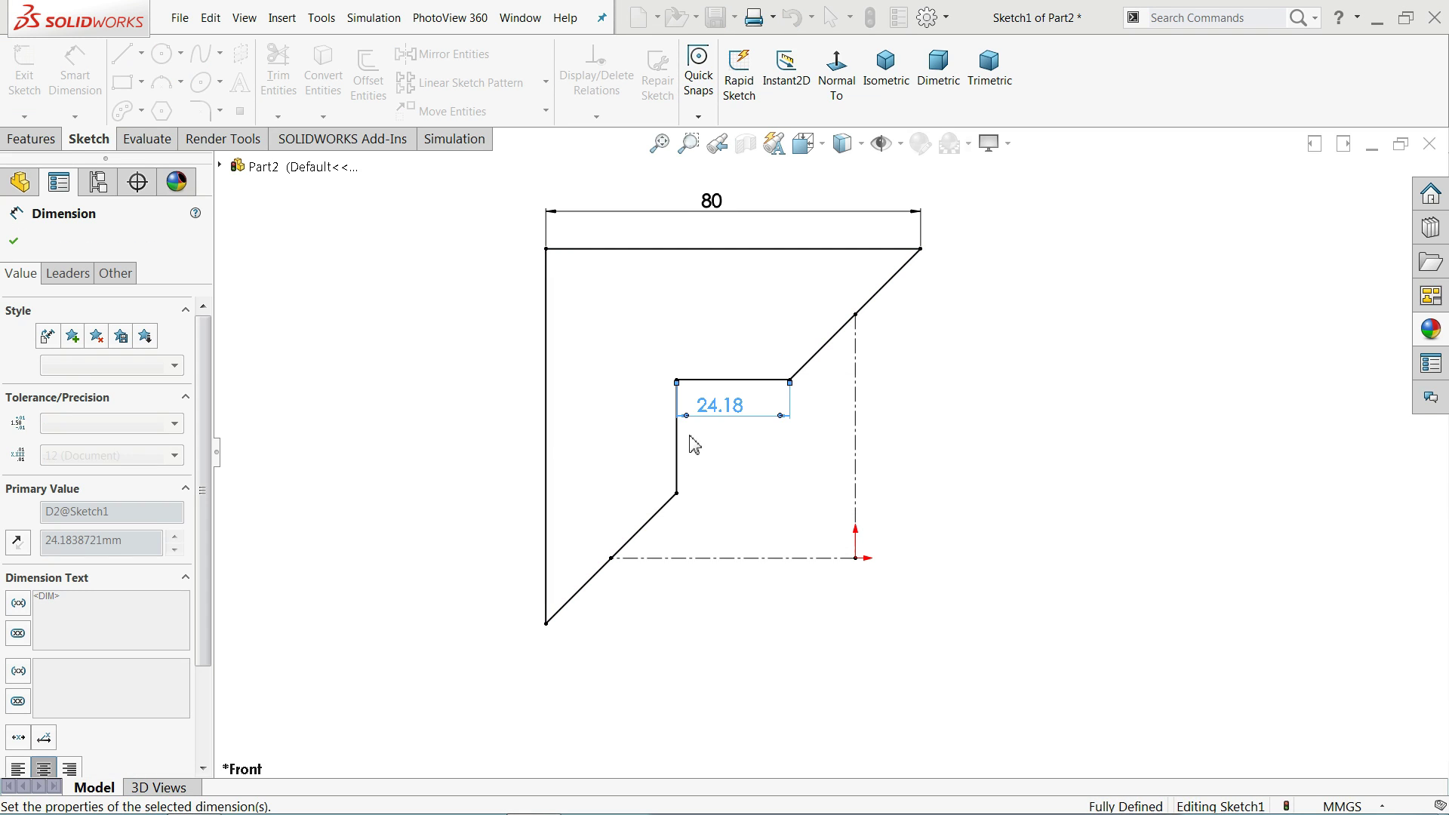
pyautogui.click(974, 425)
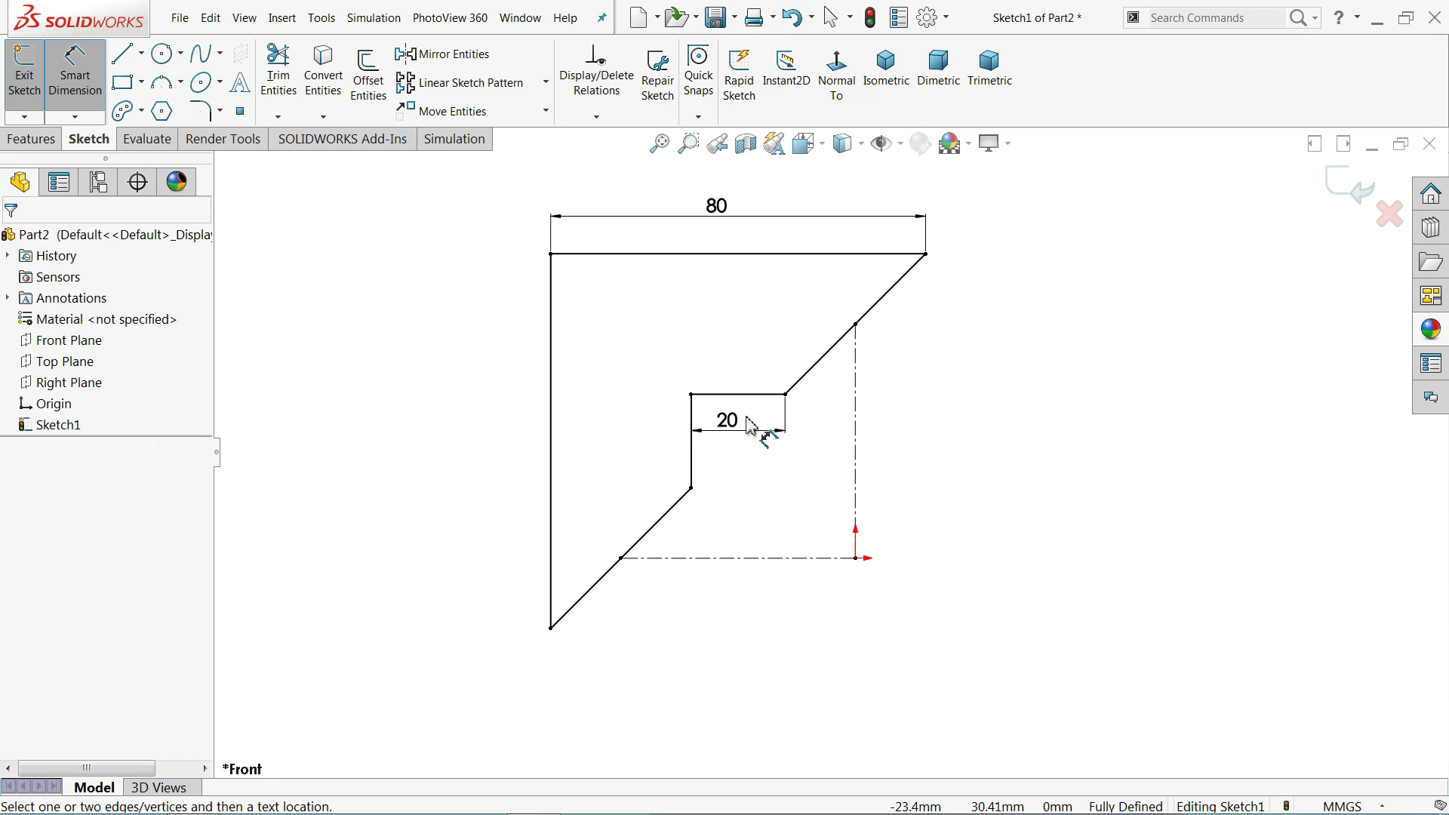
# - Add a driven 30 offset between the inner and left verticals, then exit the sketch
pyautogui.click(692, 421)
pyautogui.click(552, 420)
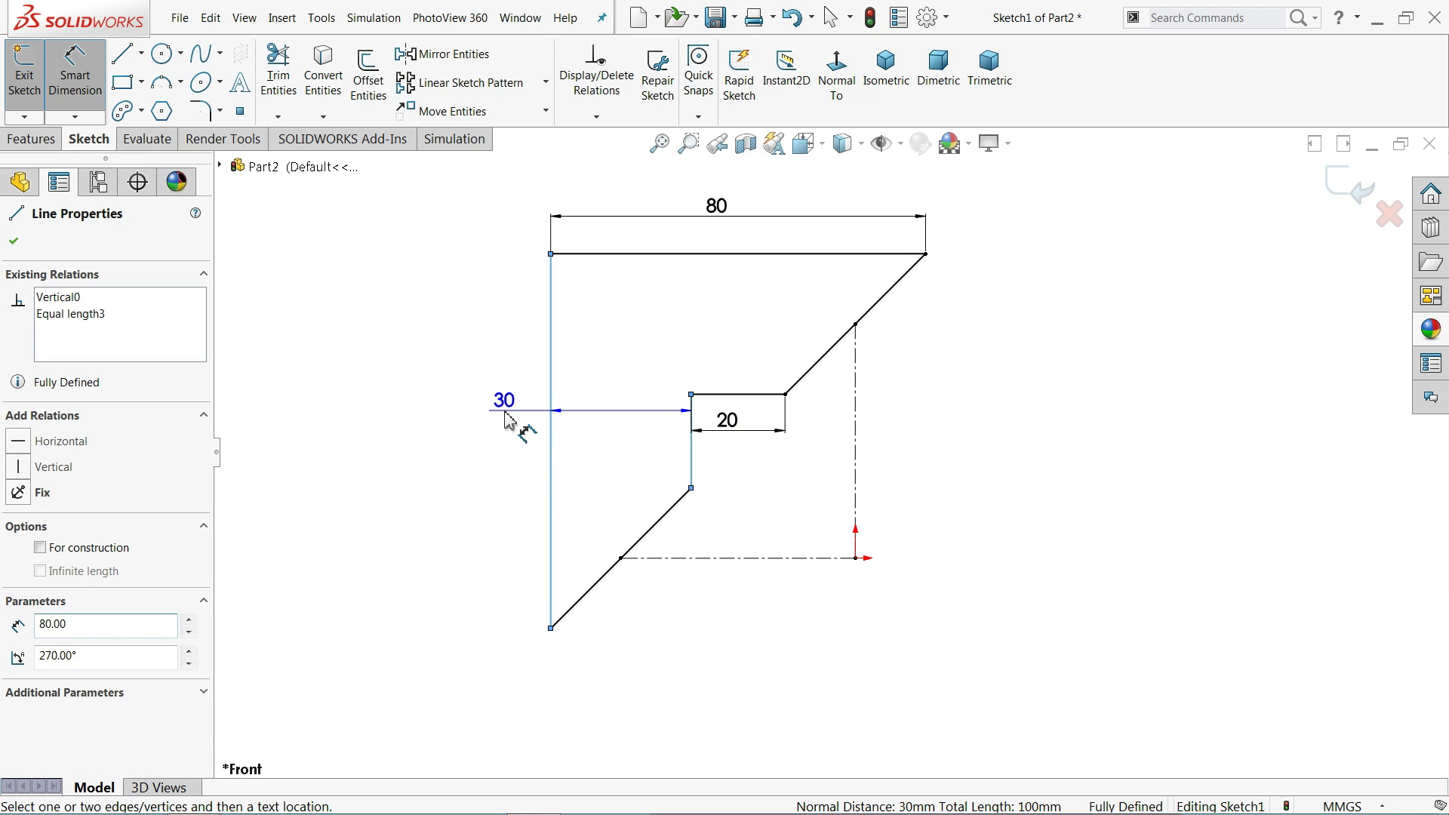
pyautogui.click(505, 419)
pyautogui.click(840, 425)
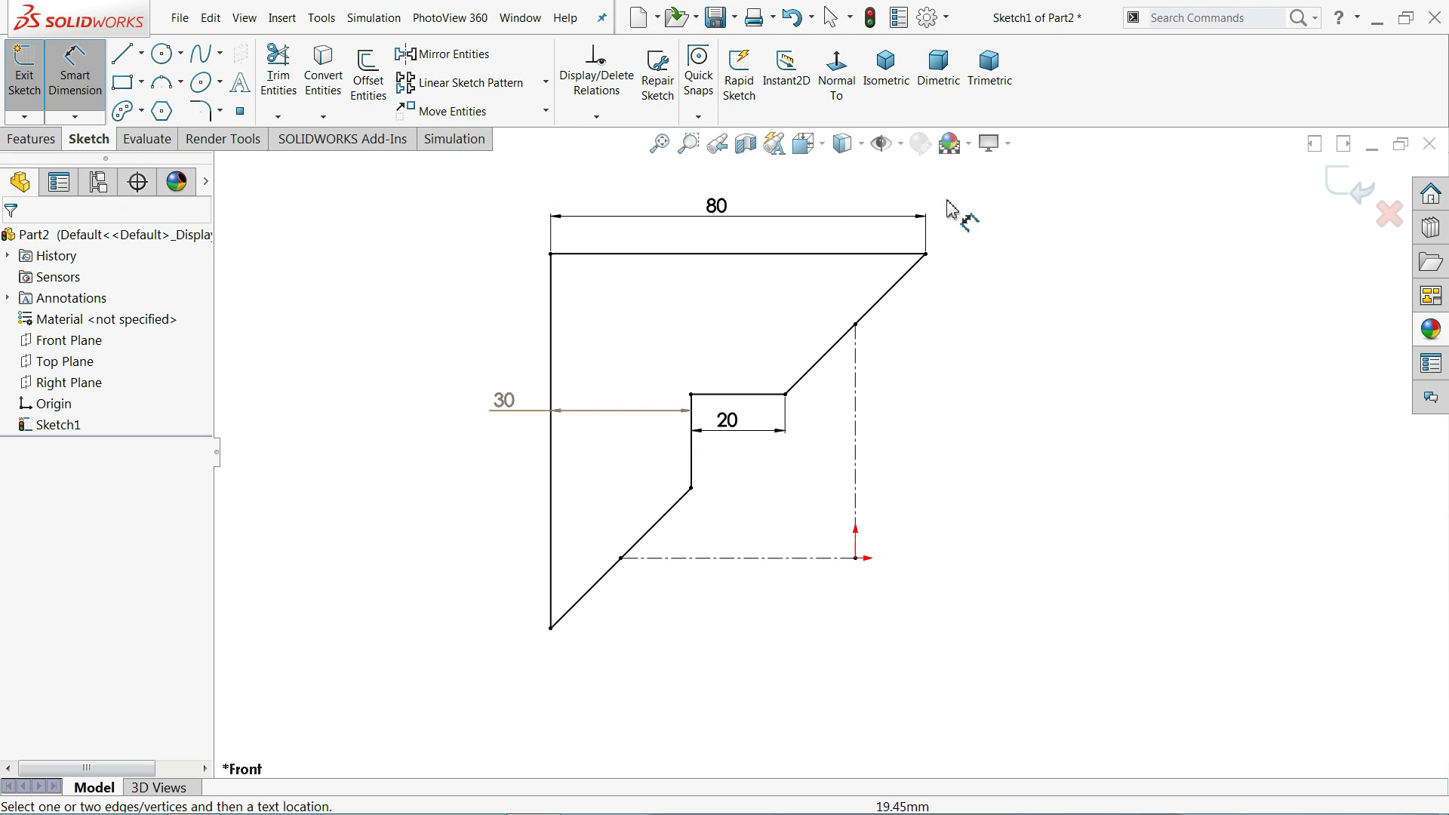
pyautogui.click(1352, 188)
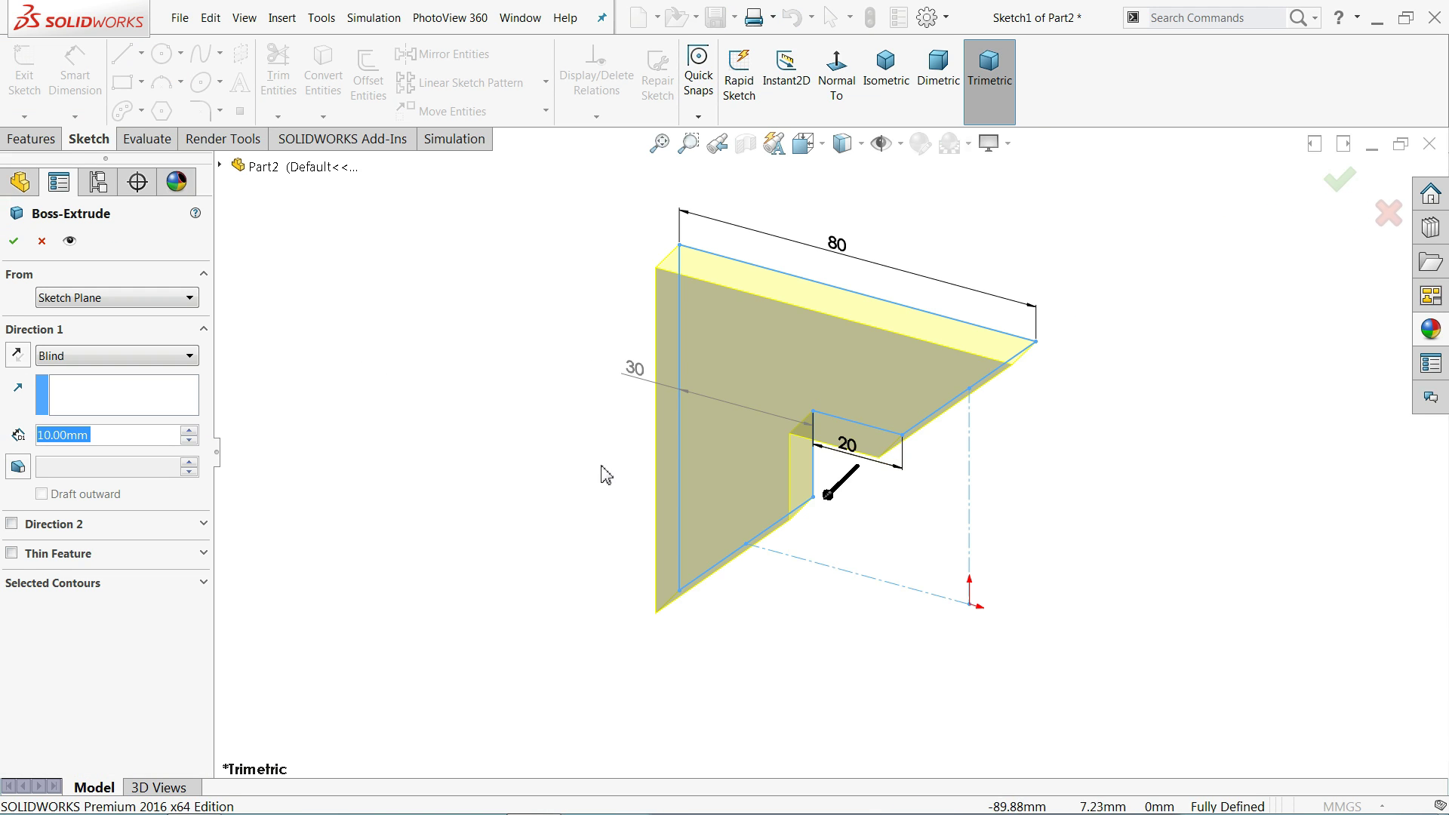
# - Extrude Sketch1 Mid Plane to a 5 mm depth, creating Boss-Extrude1
pyautogui.write('5')
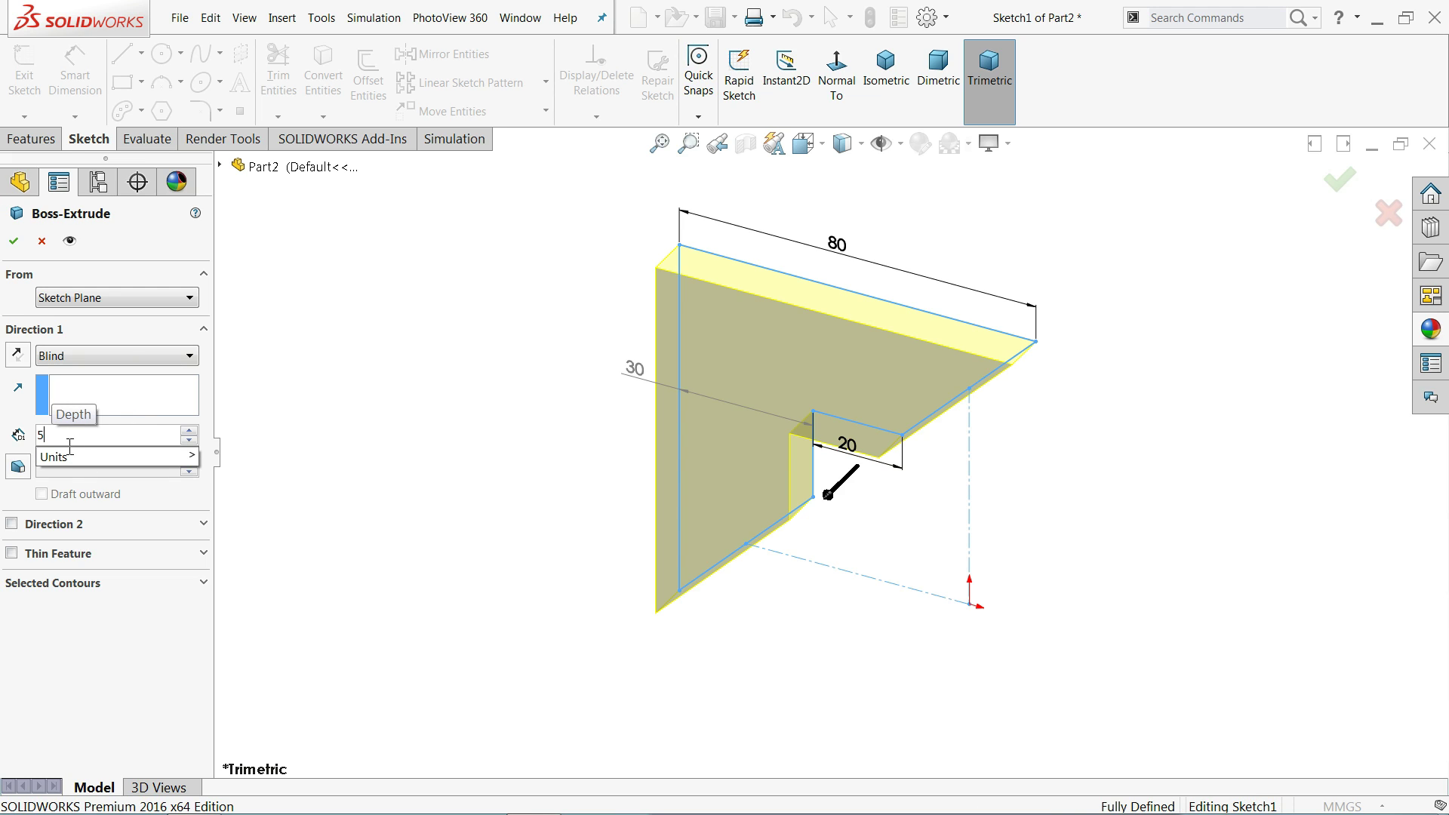
pyautogui.press('Return')
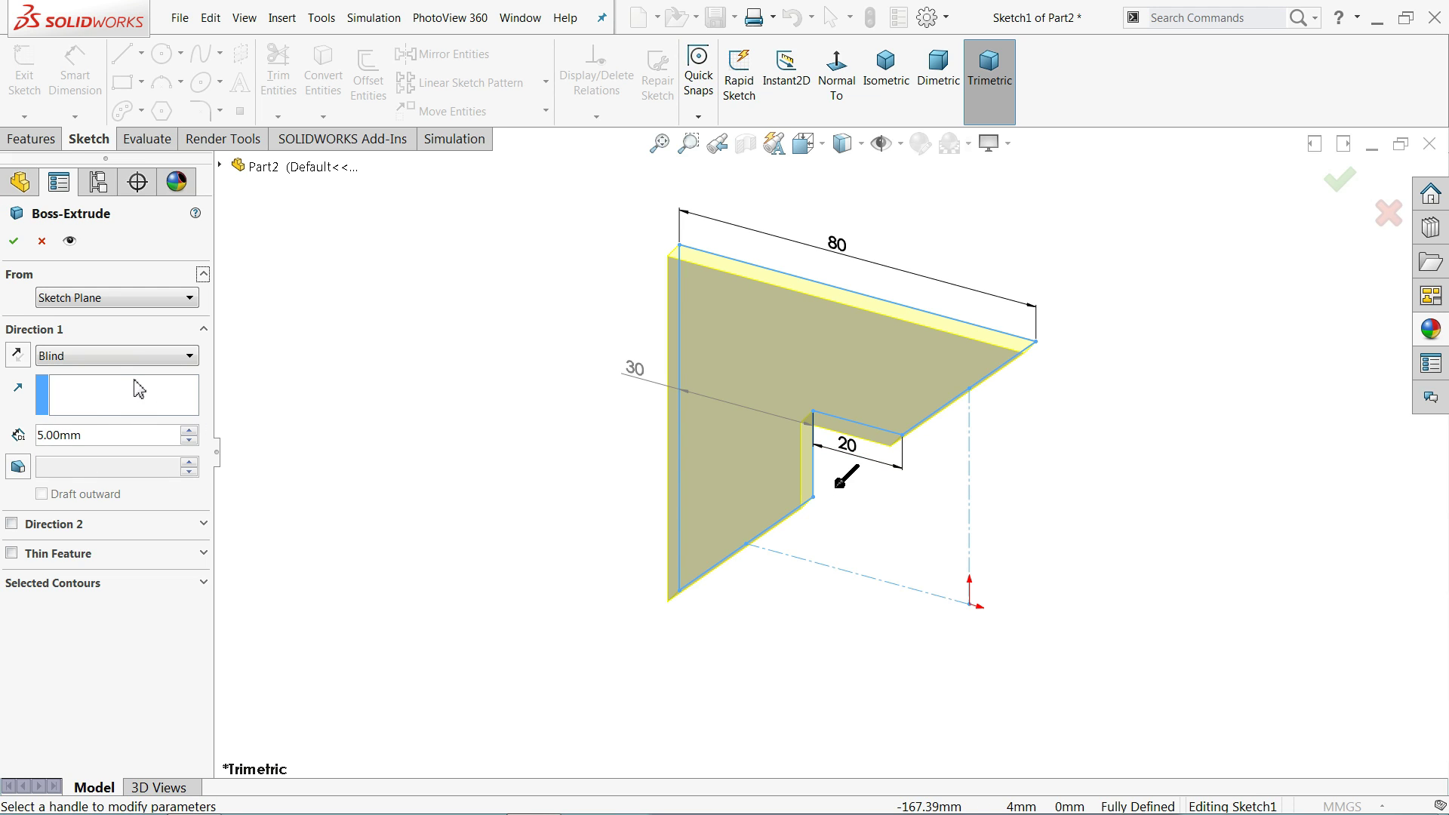
pyautogui.click(90, 357)
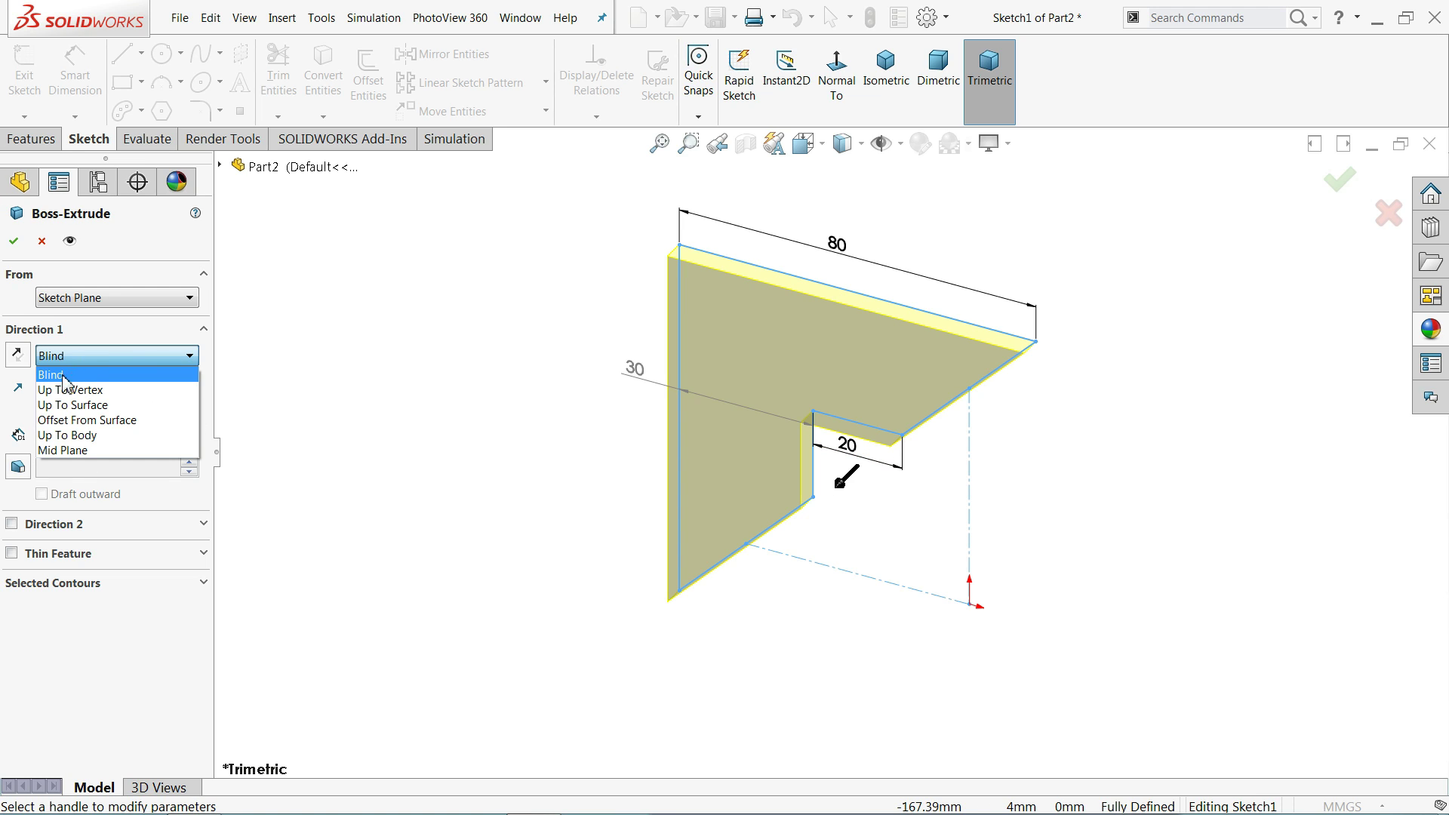
pyautogui.click(62, 450)
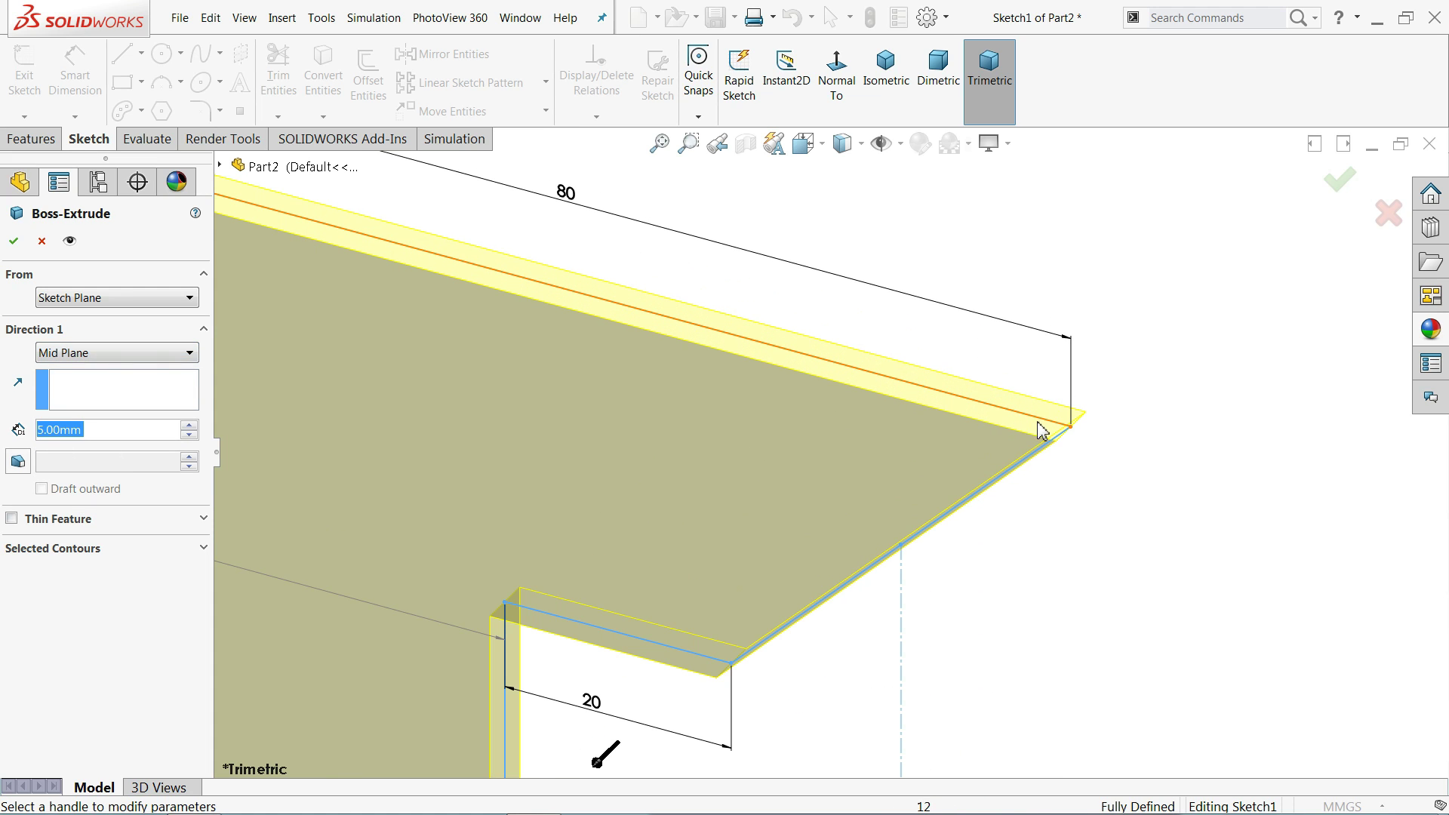
pyautogui.moveTo(1094, 443); pyautogui.dragTo(1064, 424, button='middle')
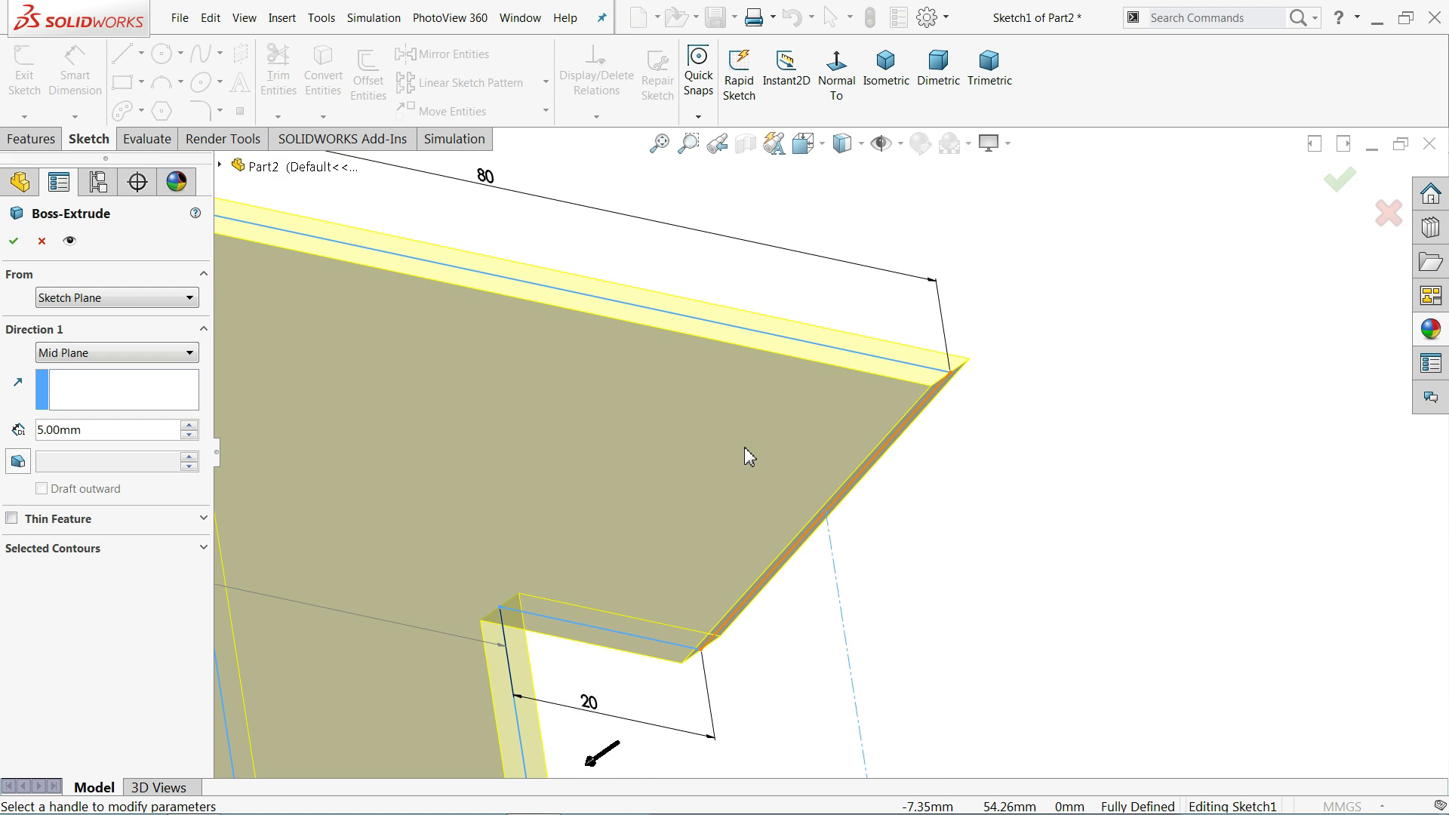
pyautogui.scroll(5, 958, 419)
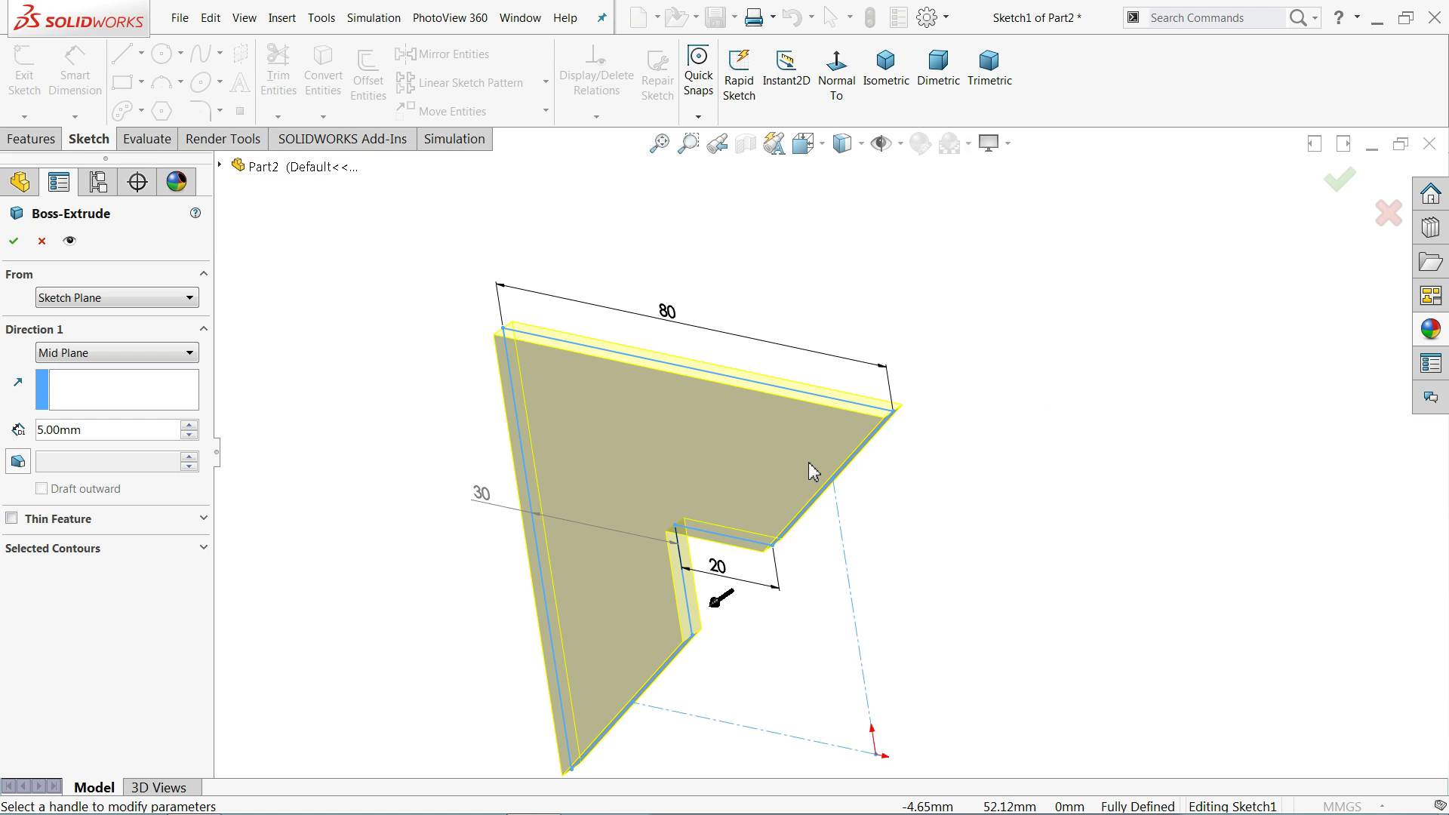
pyautogui.click(13, 241)
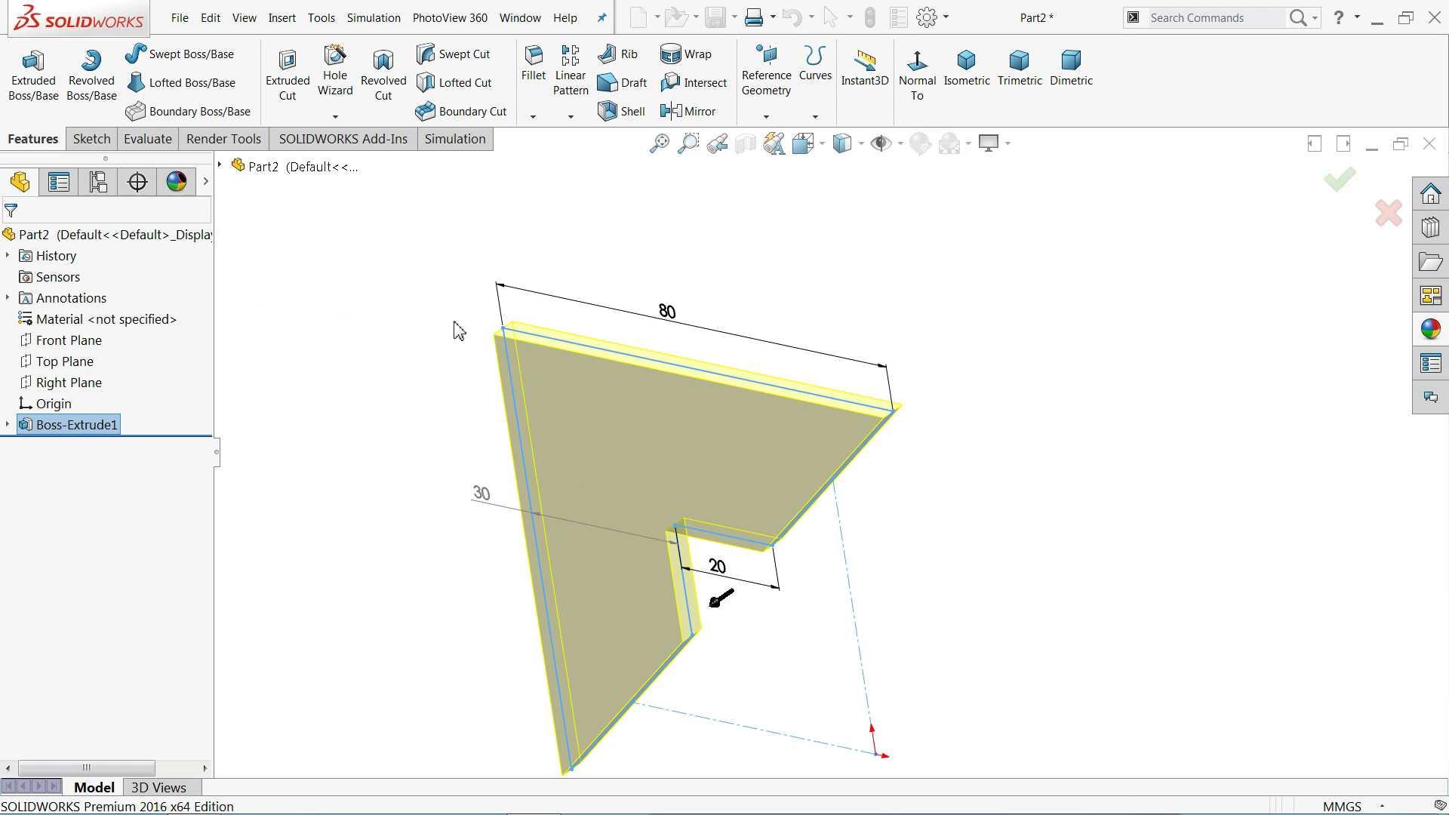
# - Start a new sketch on the Top Plane and view it Normal To
pyautogui.scroll(3, 528, 395)
pyautogui.scroll(-3, 860, 582)
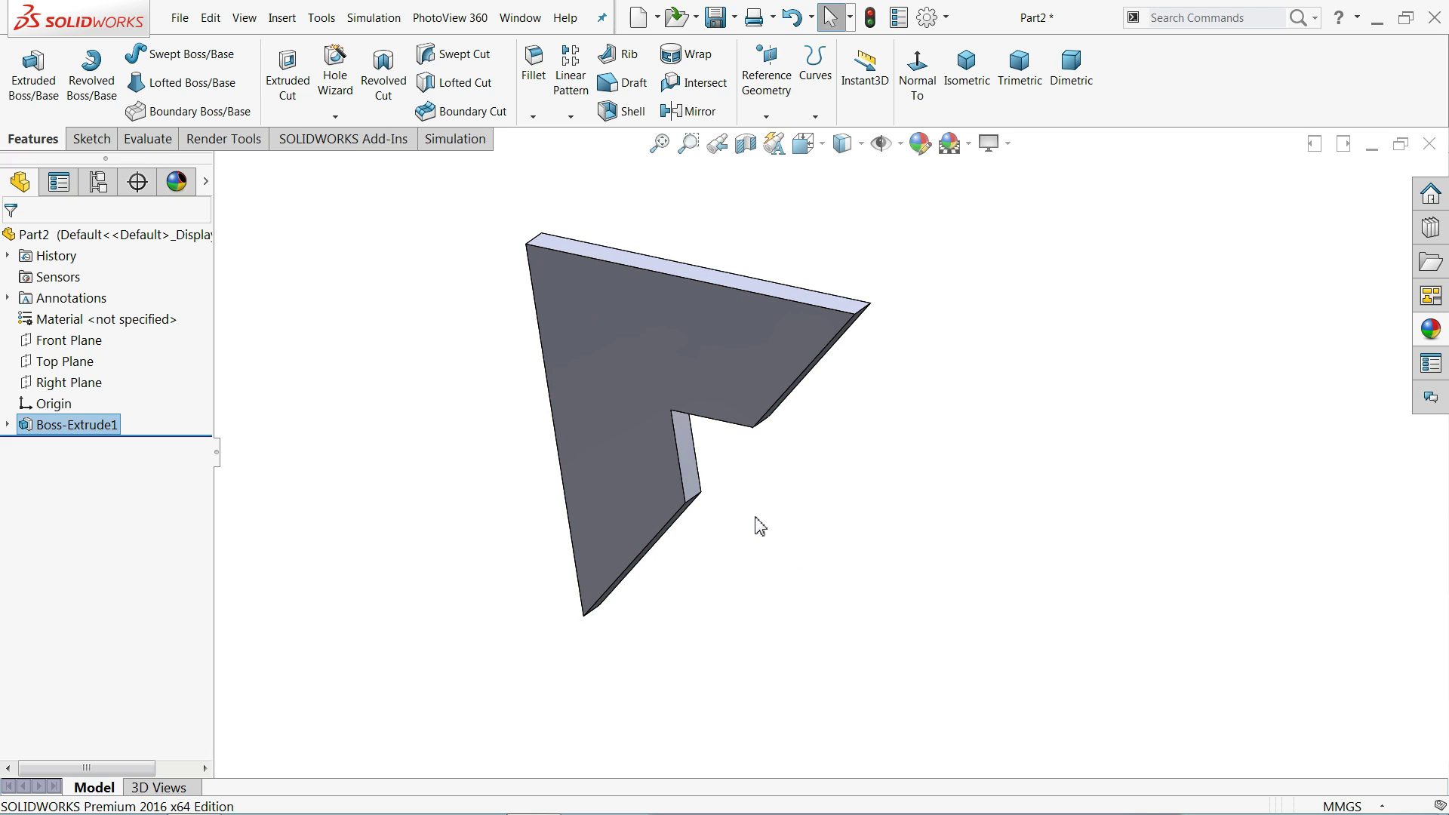
pyautogui.click(67, 370)
pyautogui.click(79, 345)
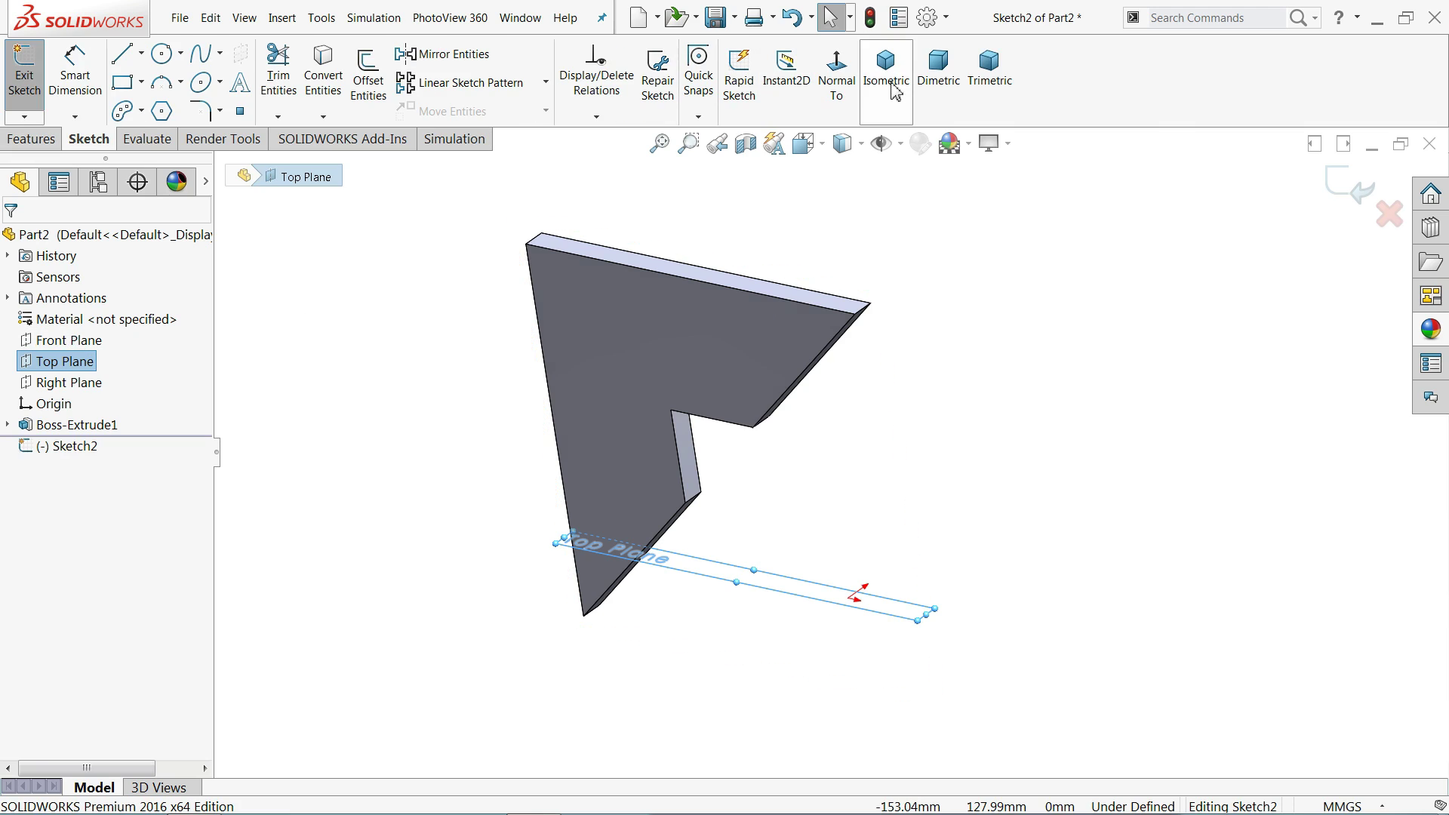
pyautogui.click(833, 83)
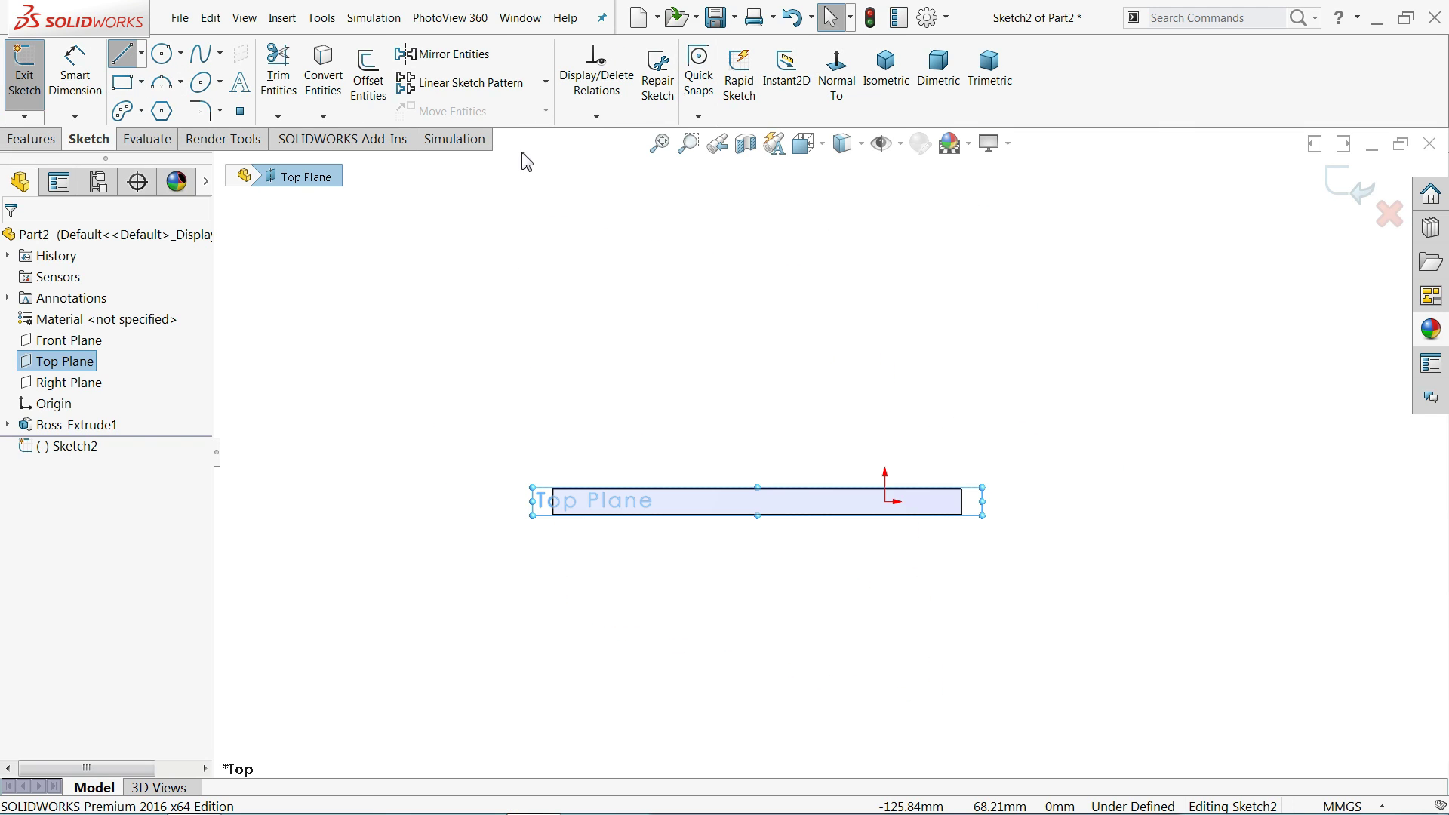
# - Draw a closed triangle on the Top Plane: top line, right vertical and diagonal
pyautogui.click(813, 206)
pyautogui.click(1092, 206)
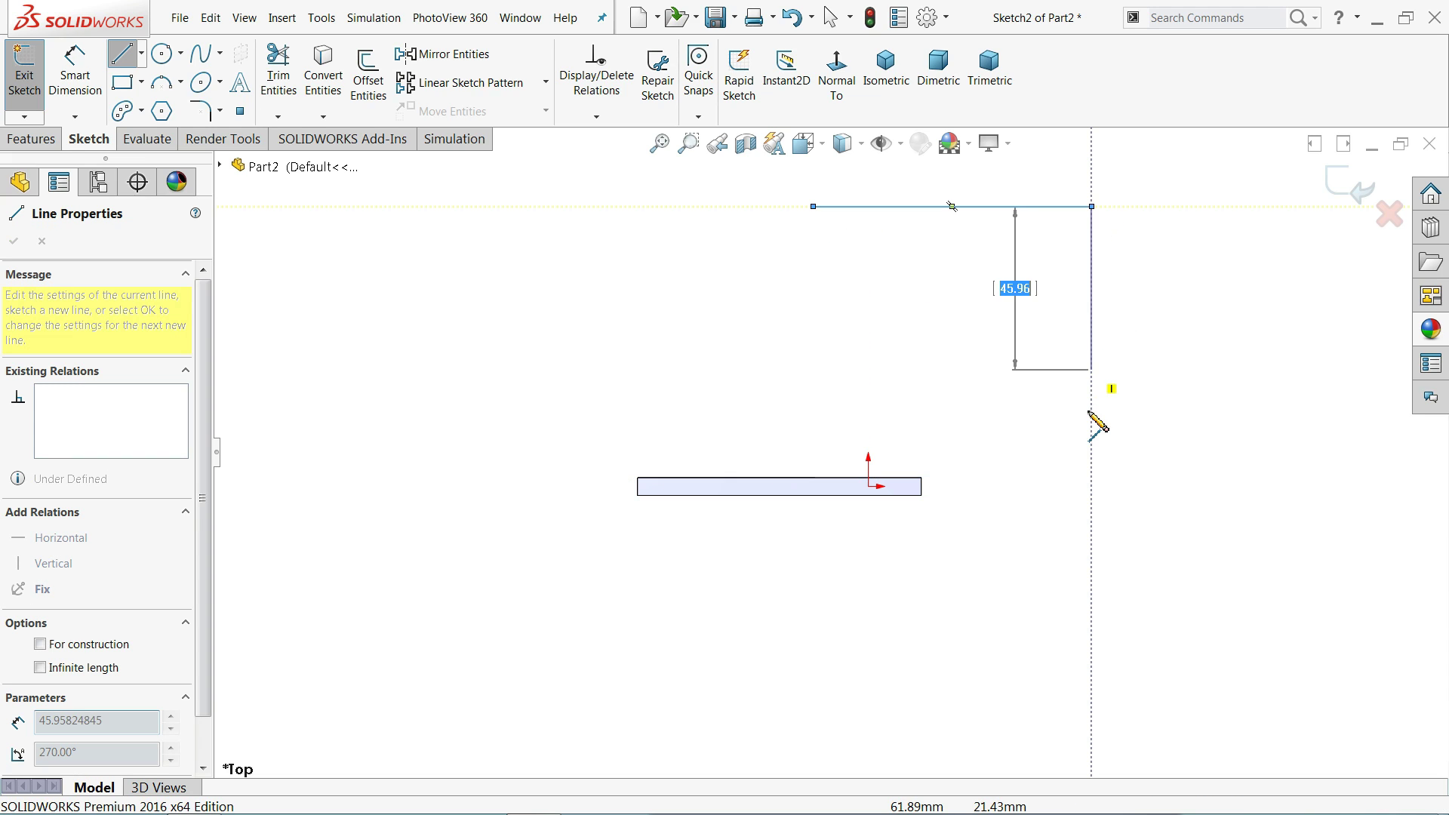
pyautogui.click(1092, 486)
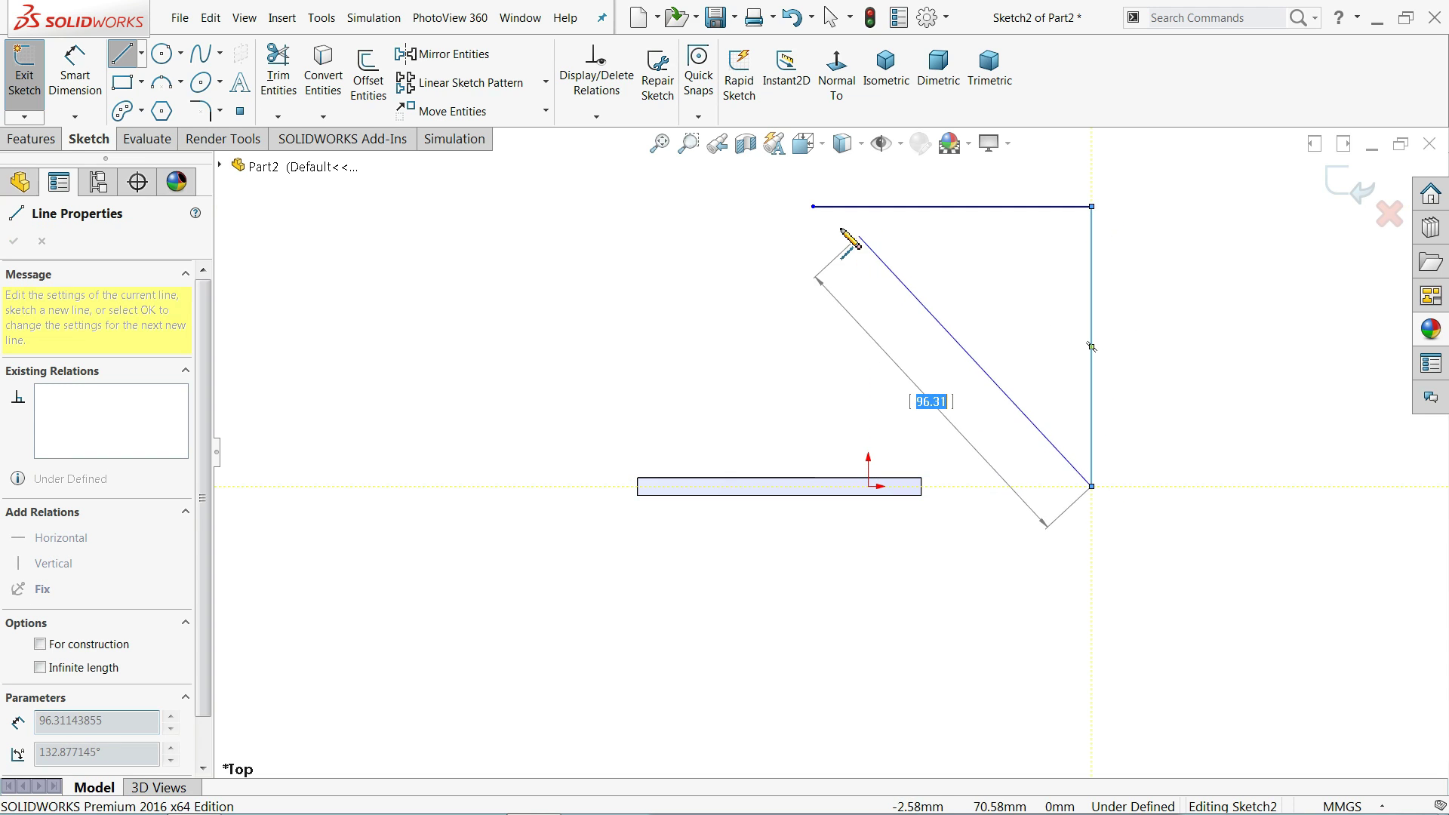
pyautogui.click(813, 206)
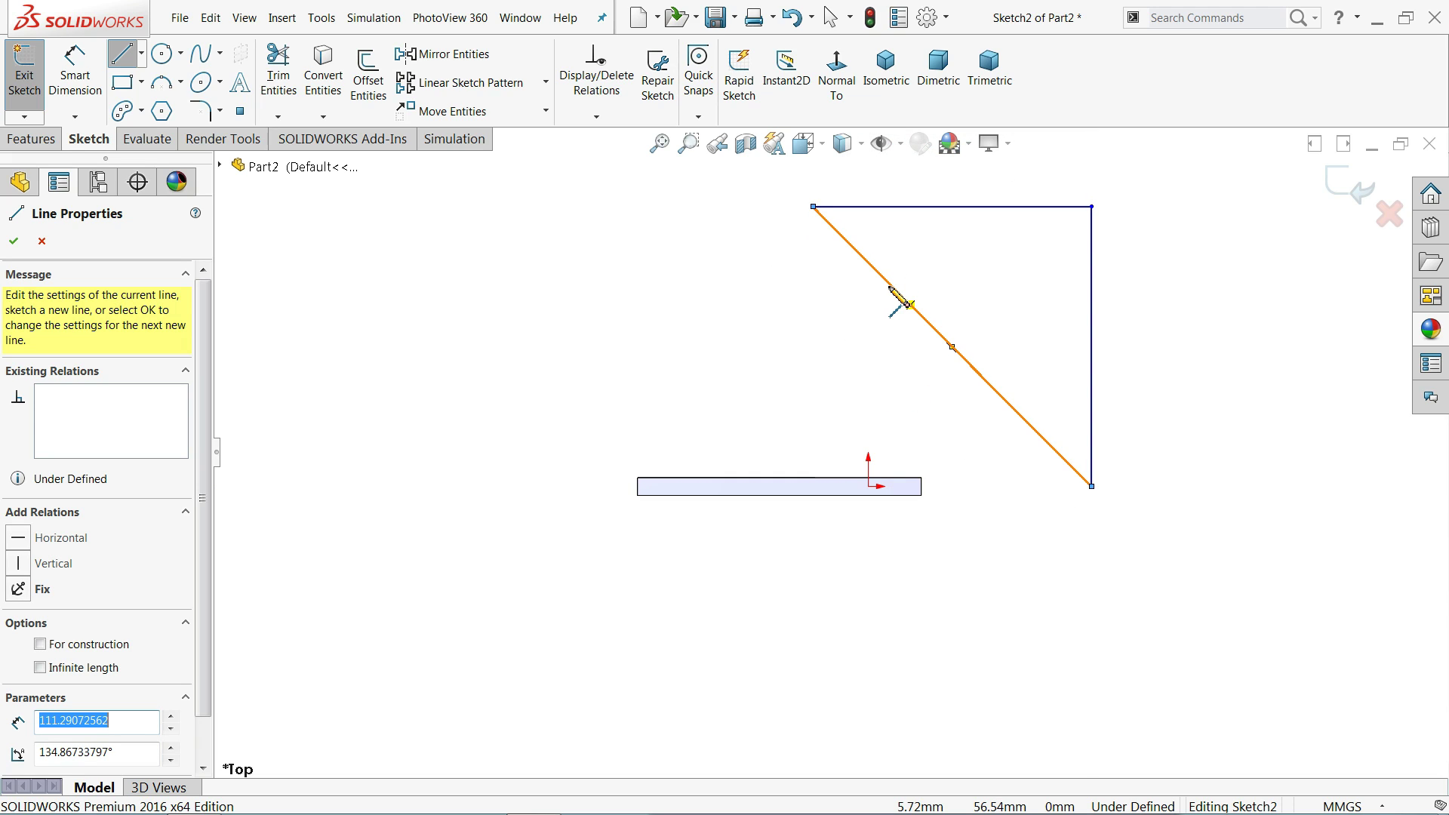
# - Add an inner horizontal and vertical step line ending on the diagonal
pyautogui.click(891, 284)
pyautogui.click(1000, 284)
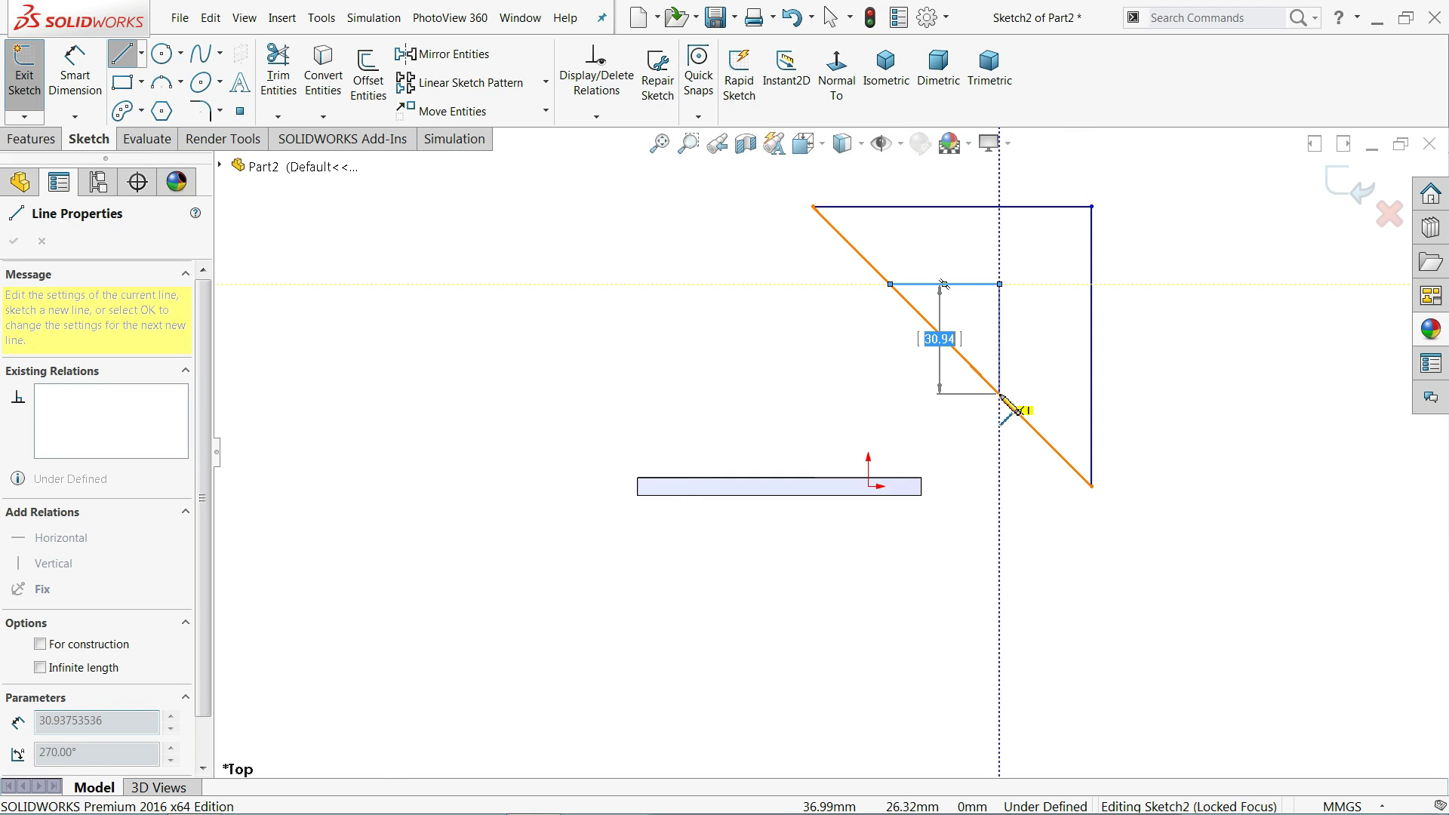
pyautogui.click(1000, 394)
pyautogui.rightClick(1037, 365)
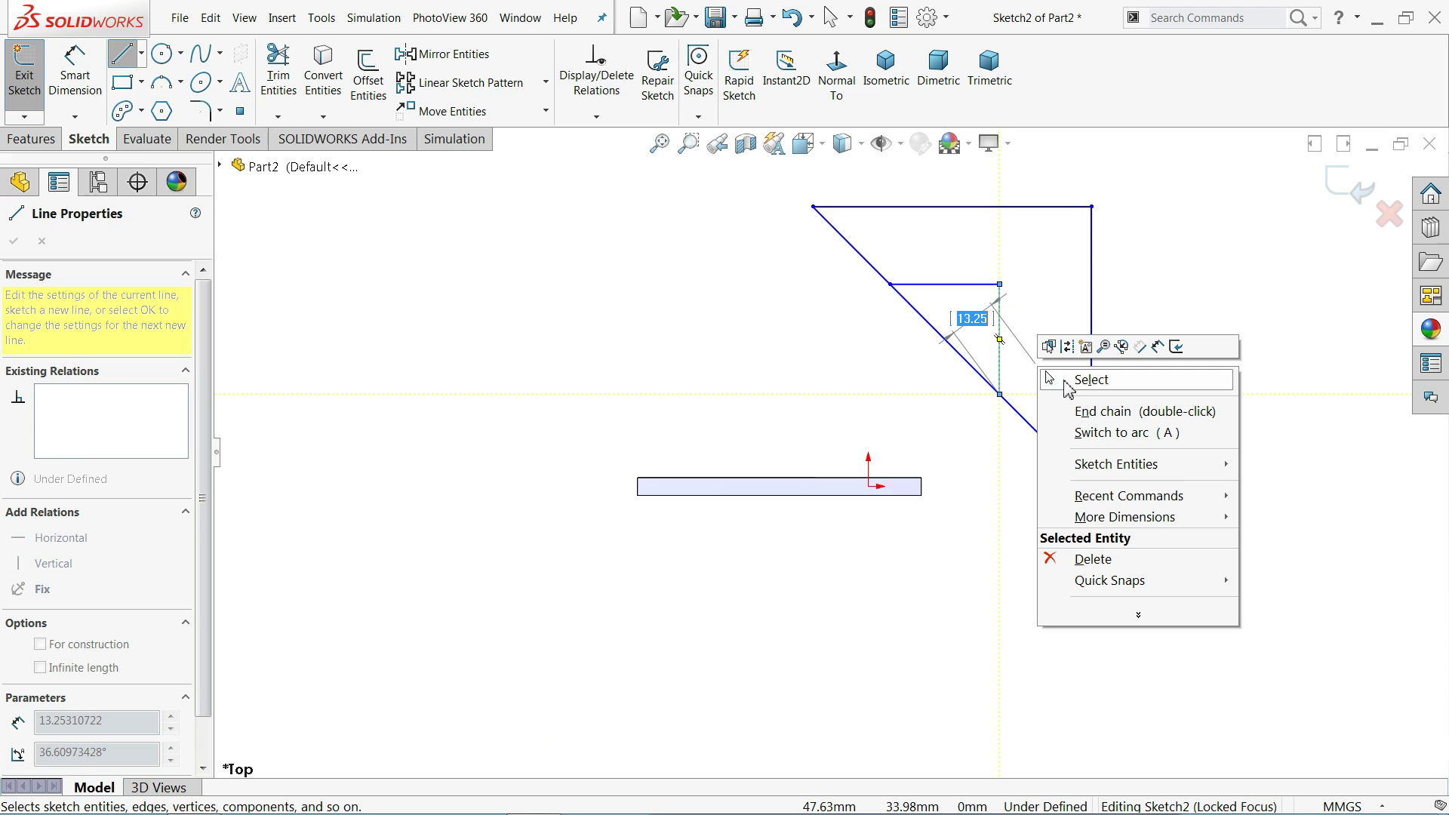
pyautogui.click(1066, 382)
pyautogui.scroll(-5, 1022, 204)
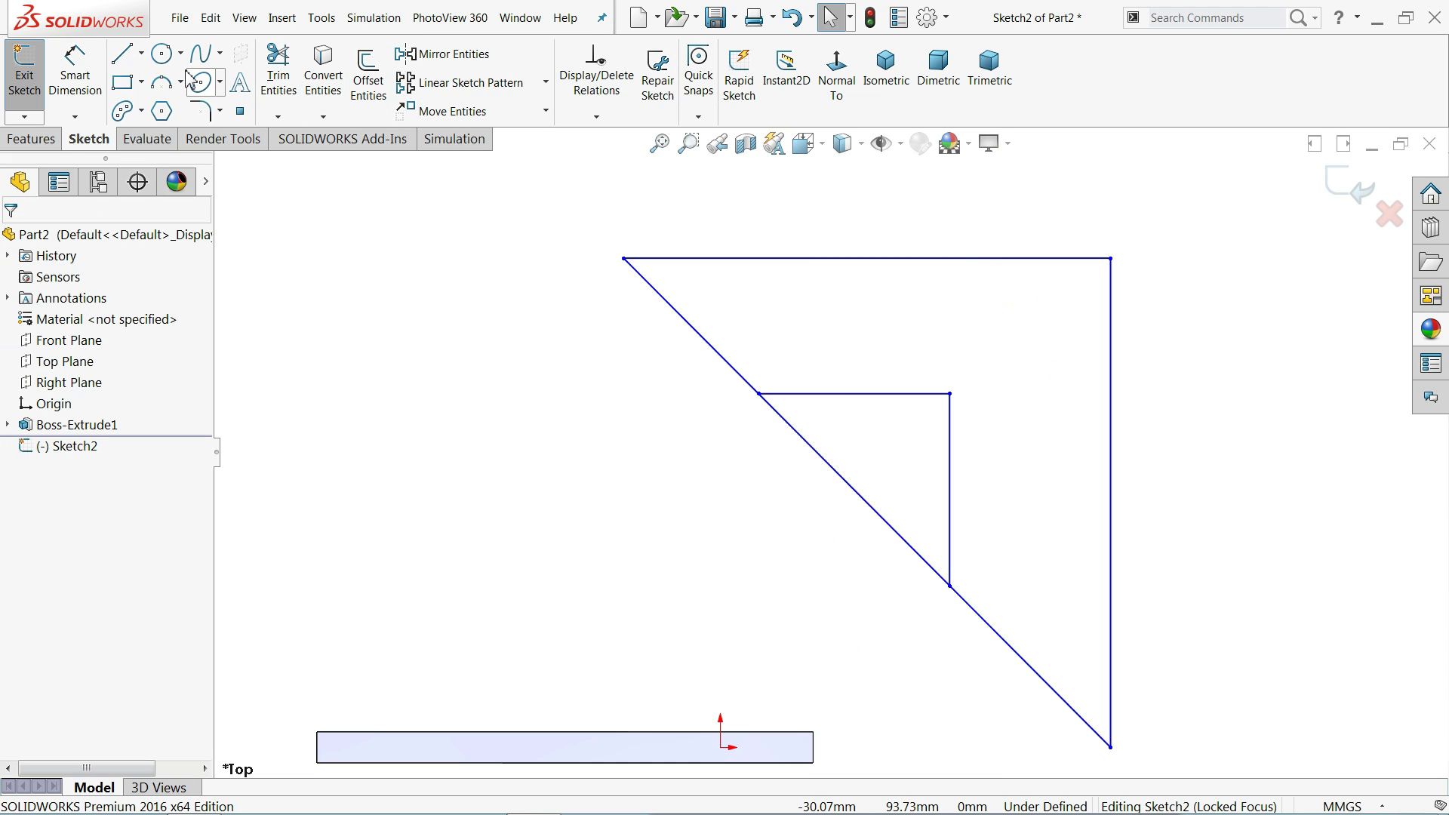
pyautogui.click(278, 75)
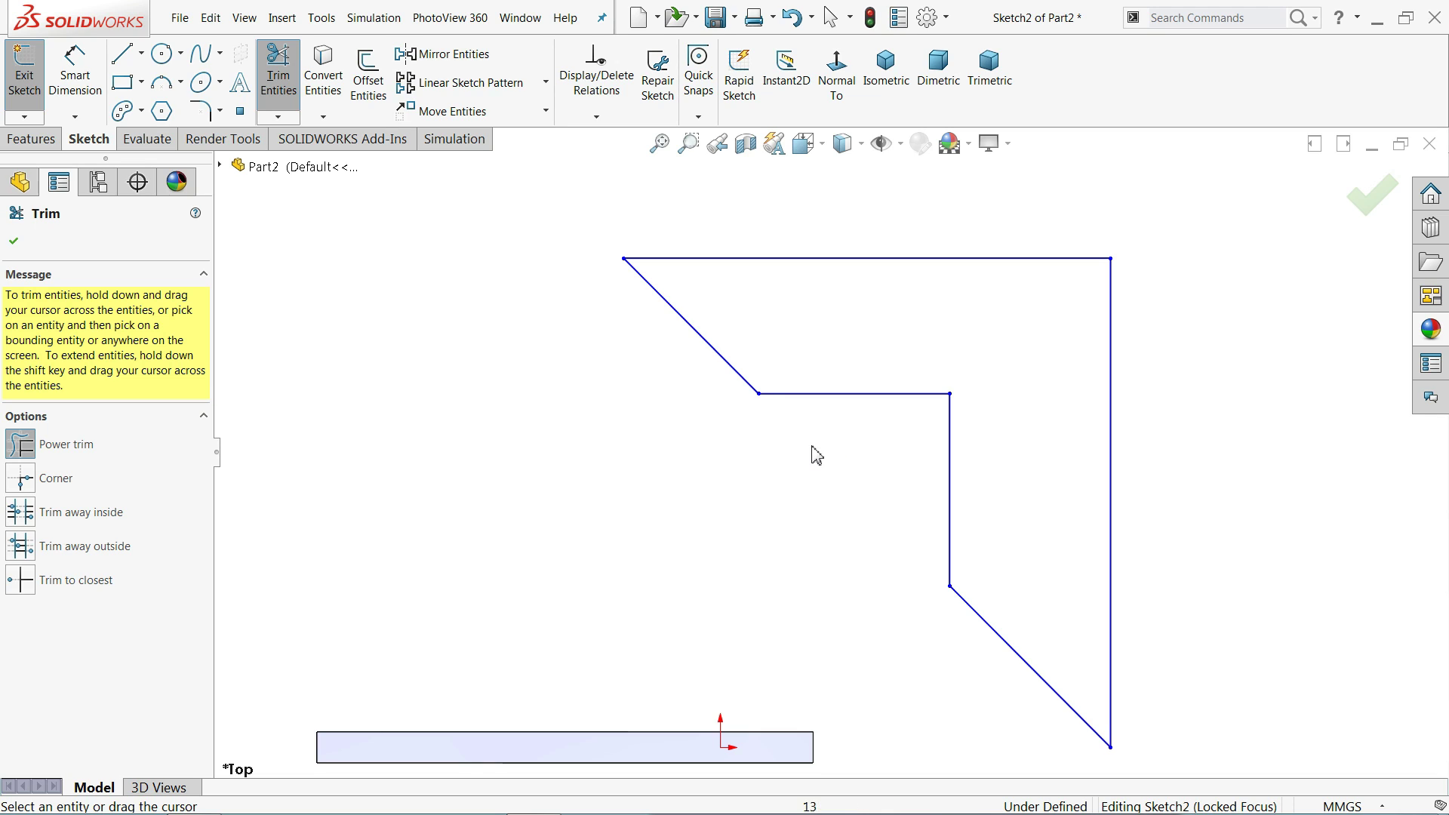
# - Trim away the upper diagonal piece, end the trim, and select the top and right lines
pyautogui.click(716, 357)
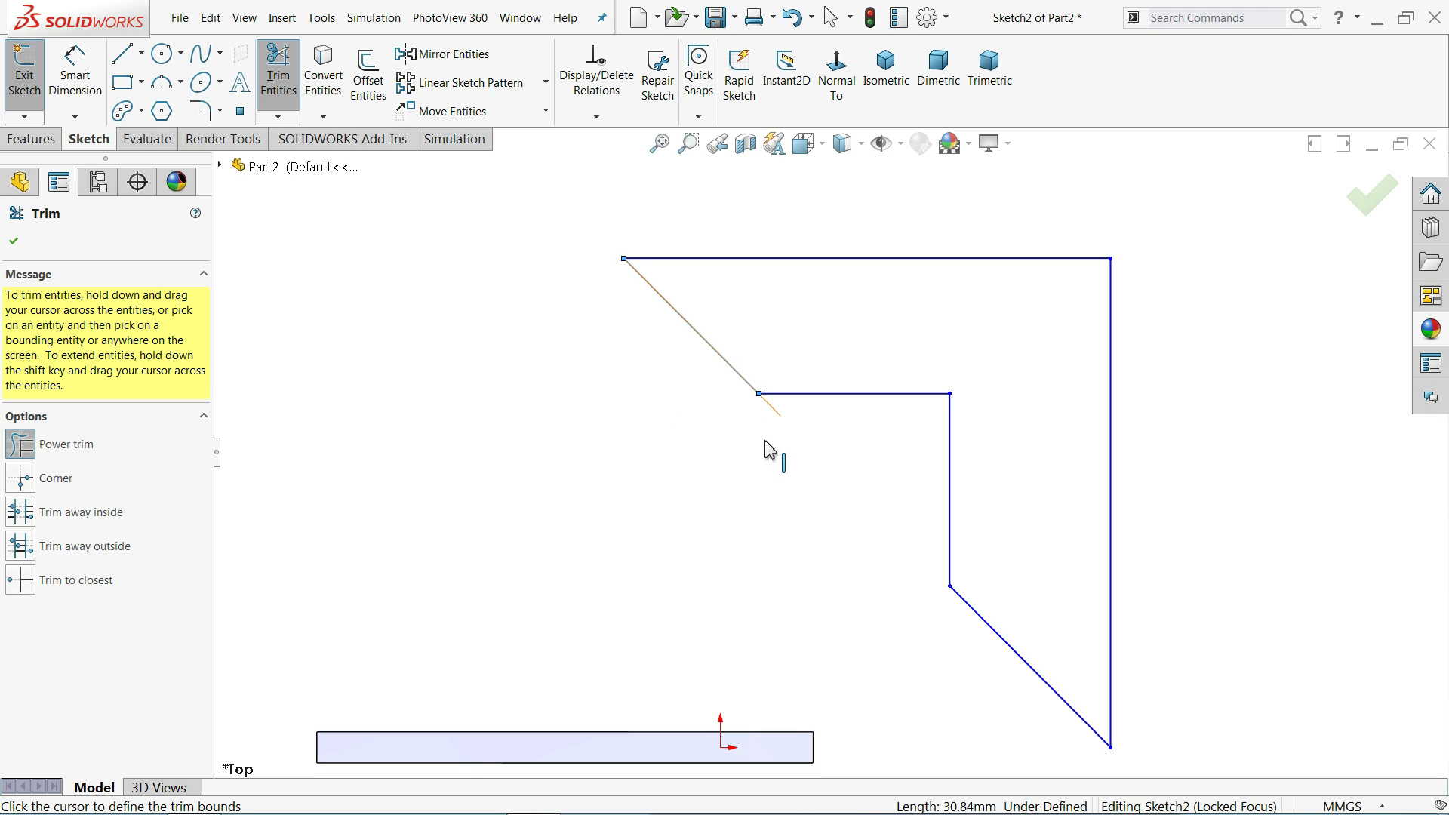
pyautogui.click(14, 243)
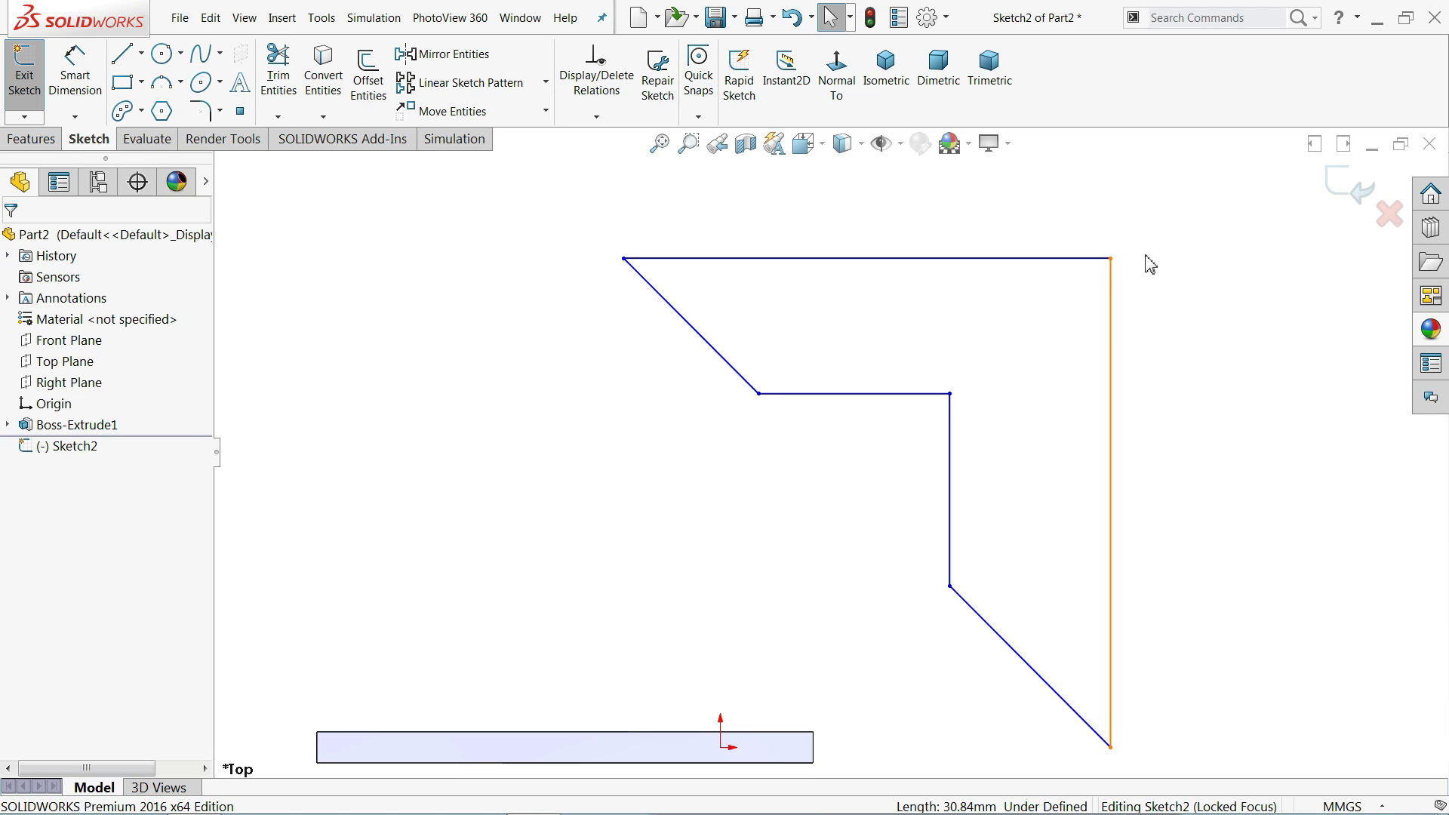
pyautogui.moveTo(1168, 209); pyautogui.dragTo(1060, 305)
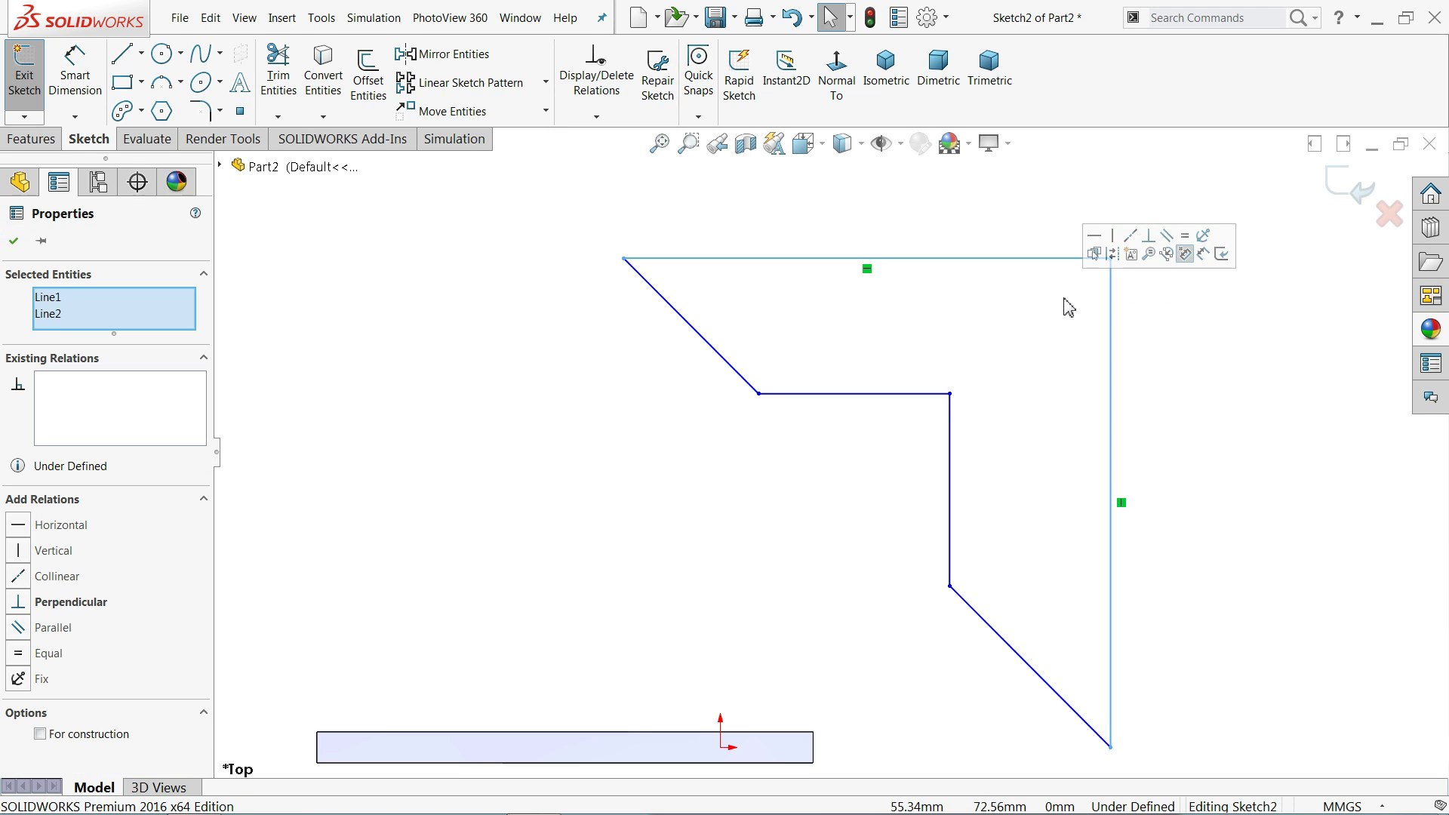
# - Make the top and right lines equal, the two inner edges equal, and the two diagonals equal
pyautogui.click(1185, 236)
pyautogui.moveTo(981, 346); pyautogui.dragTo(907, 431)
pyautogui.click(1051, 370)
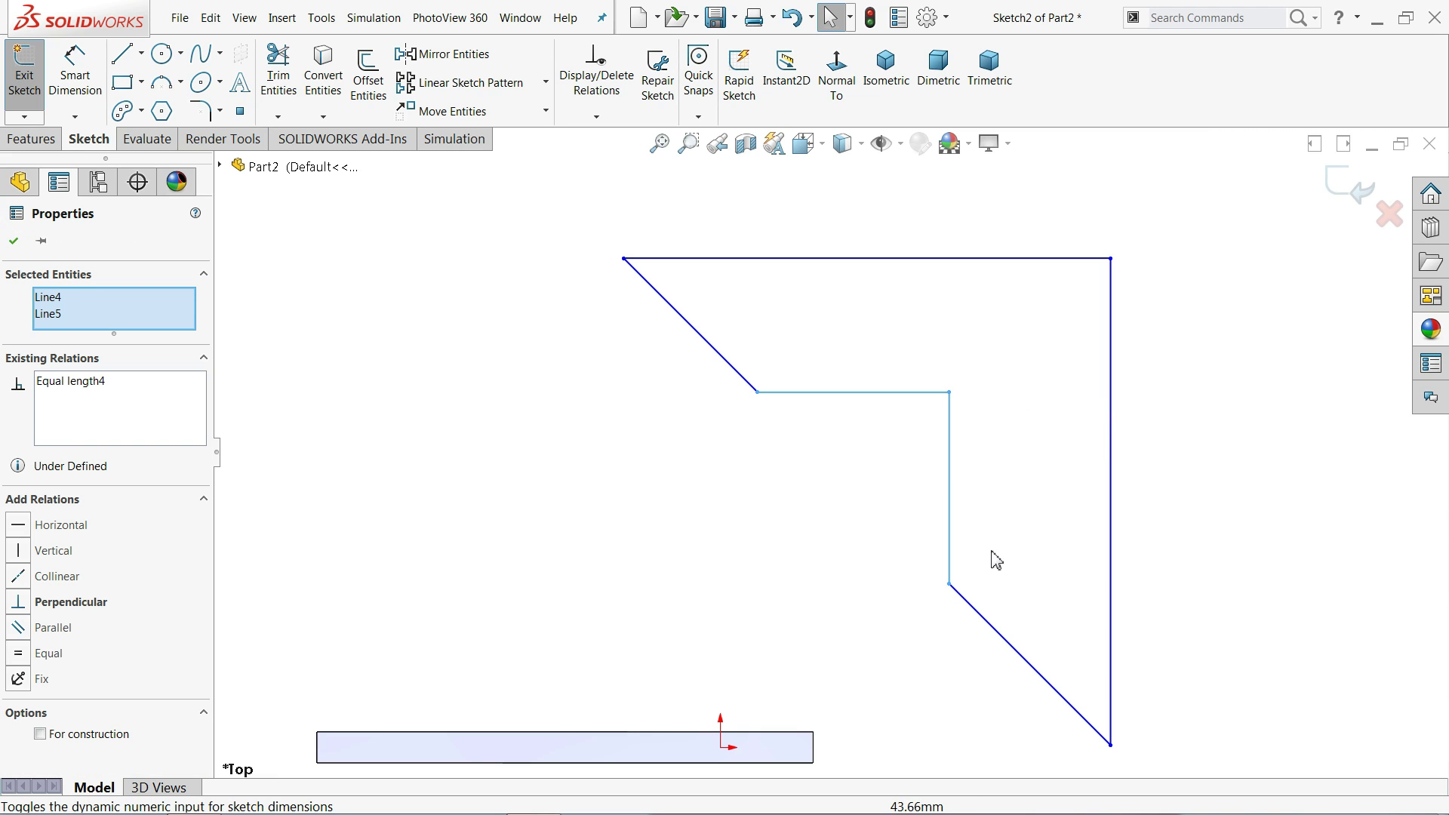
pyautogui.click(972, 608)
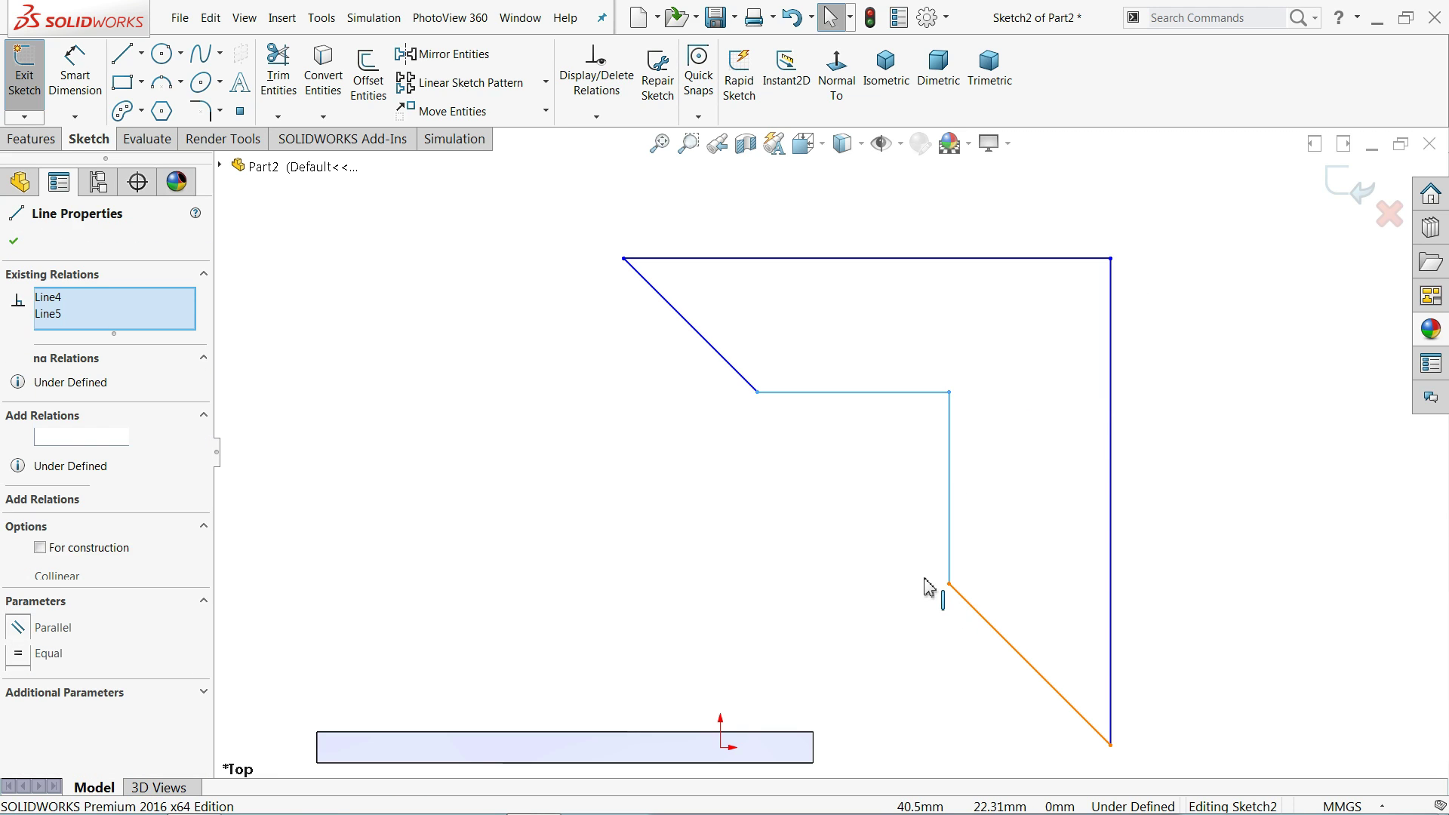
pyautogui.keyDown('ctrl'); pyautogui.click(739, 383); pyautogui.keyUp('ctrl')
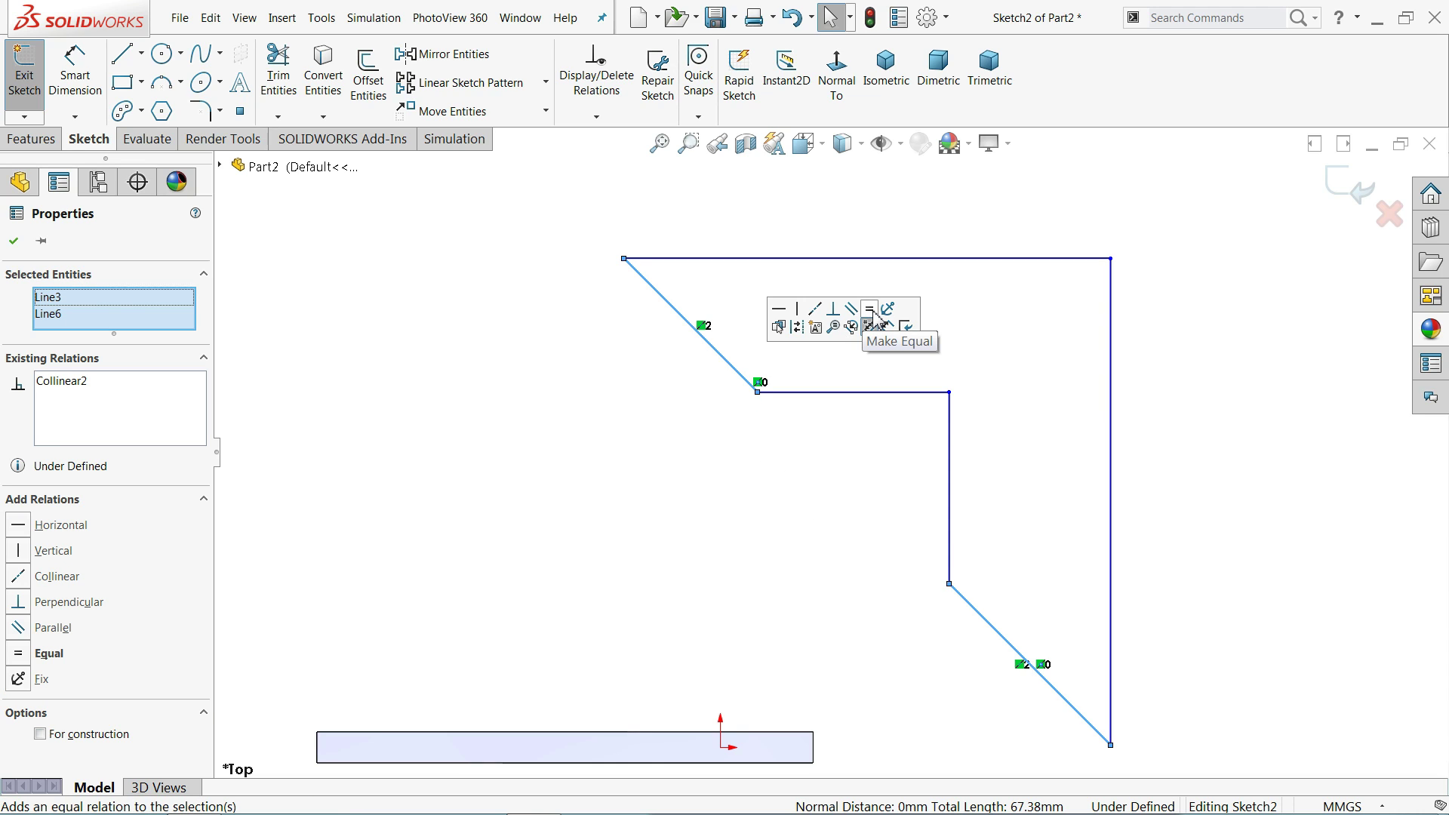
pyautogui.click(870, 310)
pyautogui.click(566, 382)
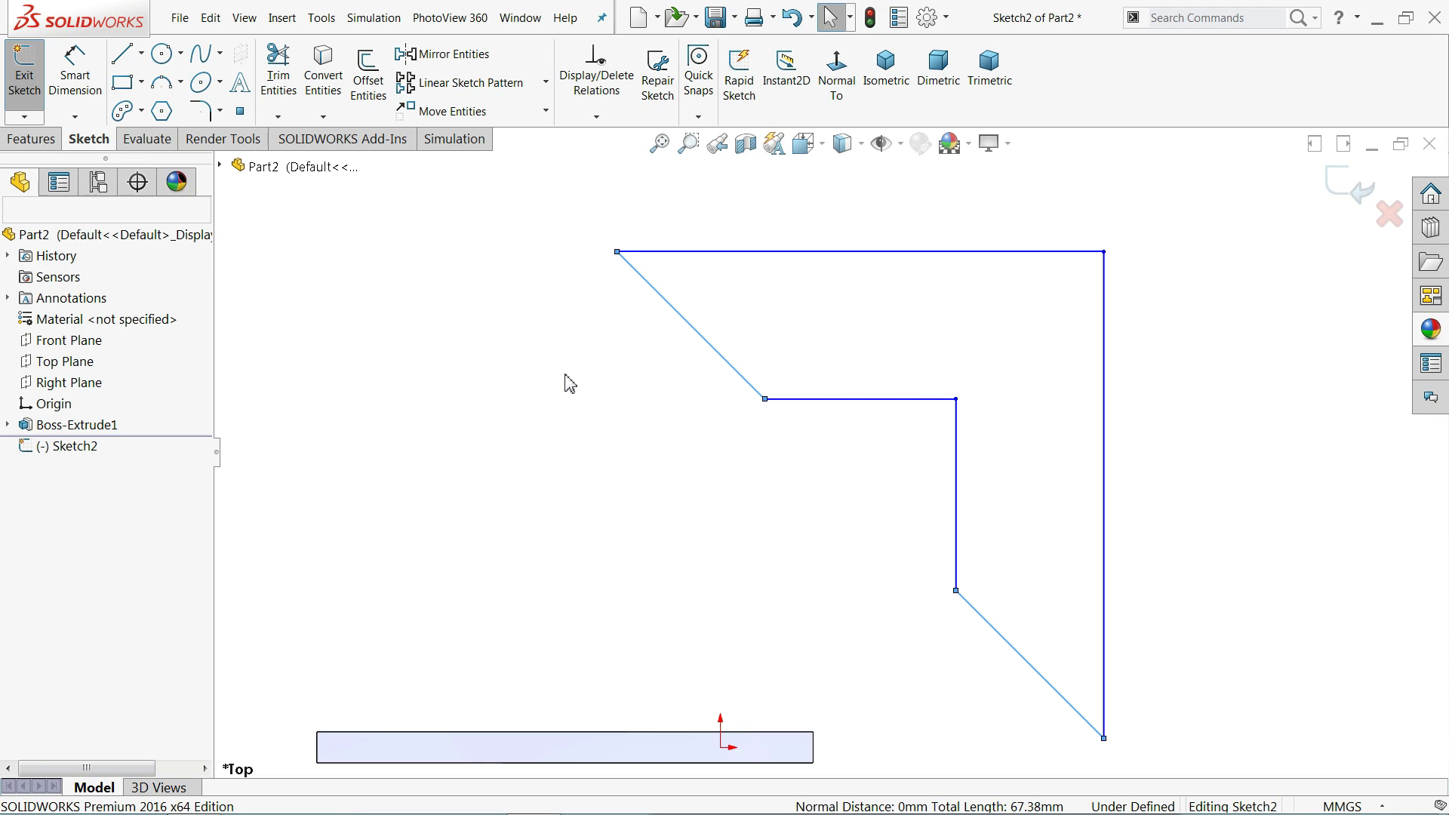
# - Draw centerlines from the upper diagonal's midpoint to the origin and on to the lower diagonal
pyautogui.click(141, 54)
pyautogui.click(157, 101)
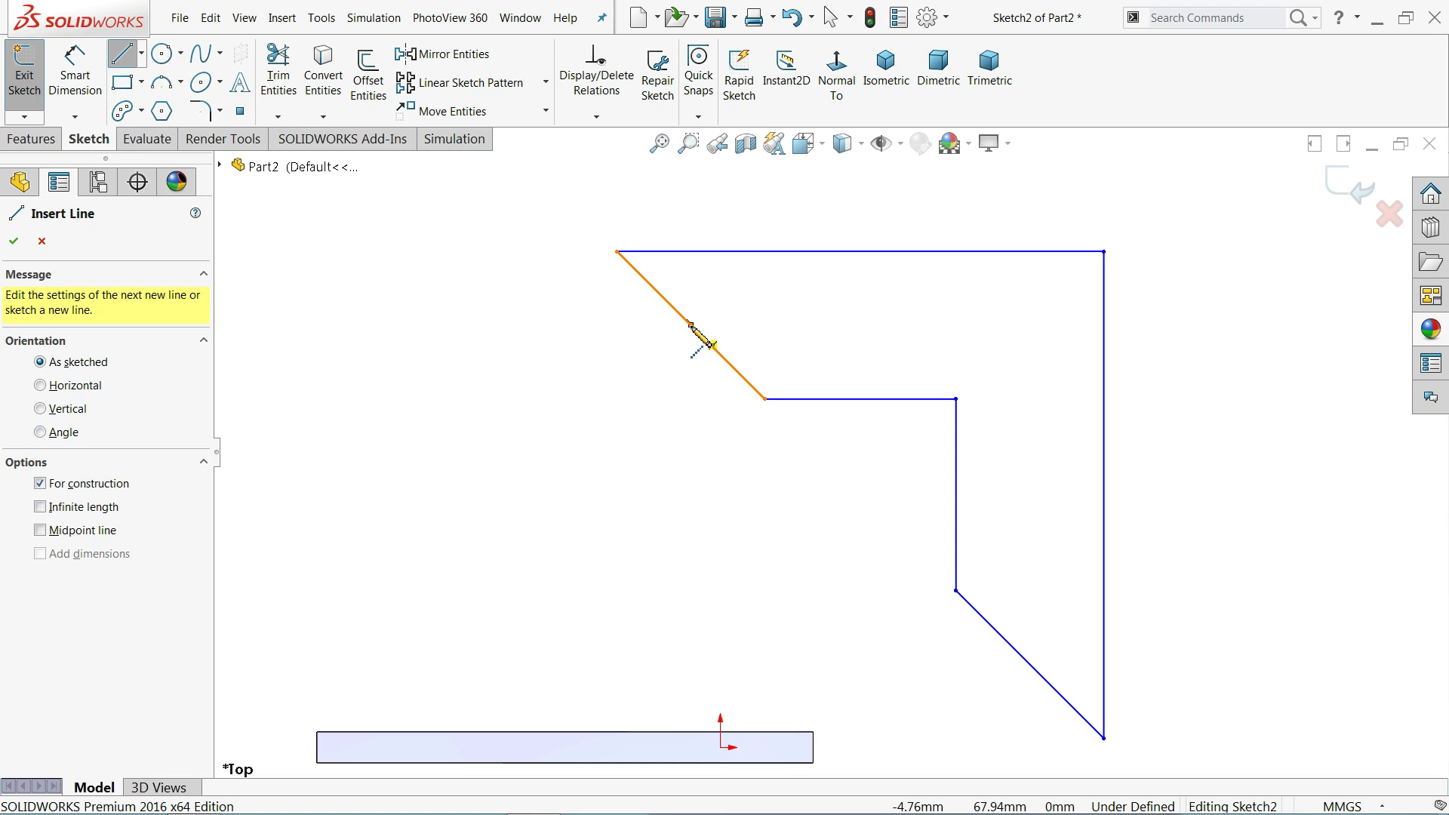
pyautogui.click(692, 325)
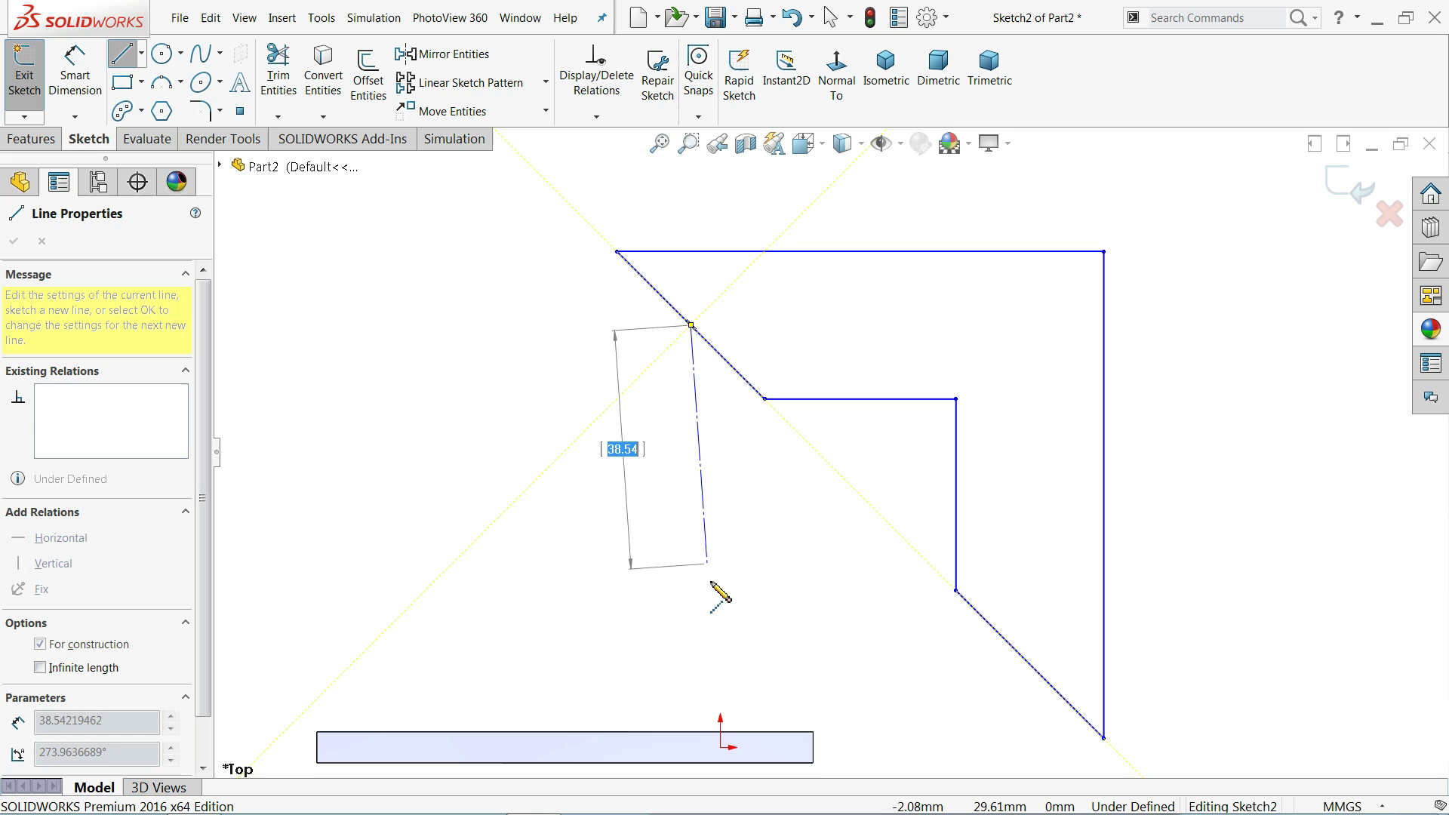
pyautogui.click(721, 747)
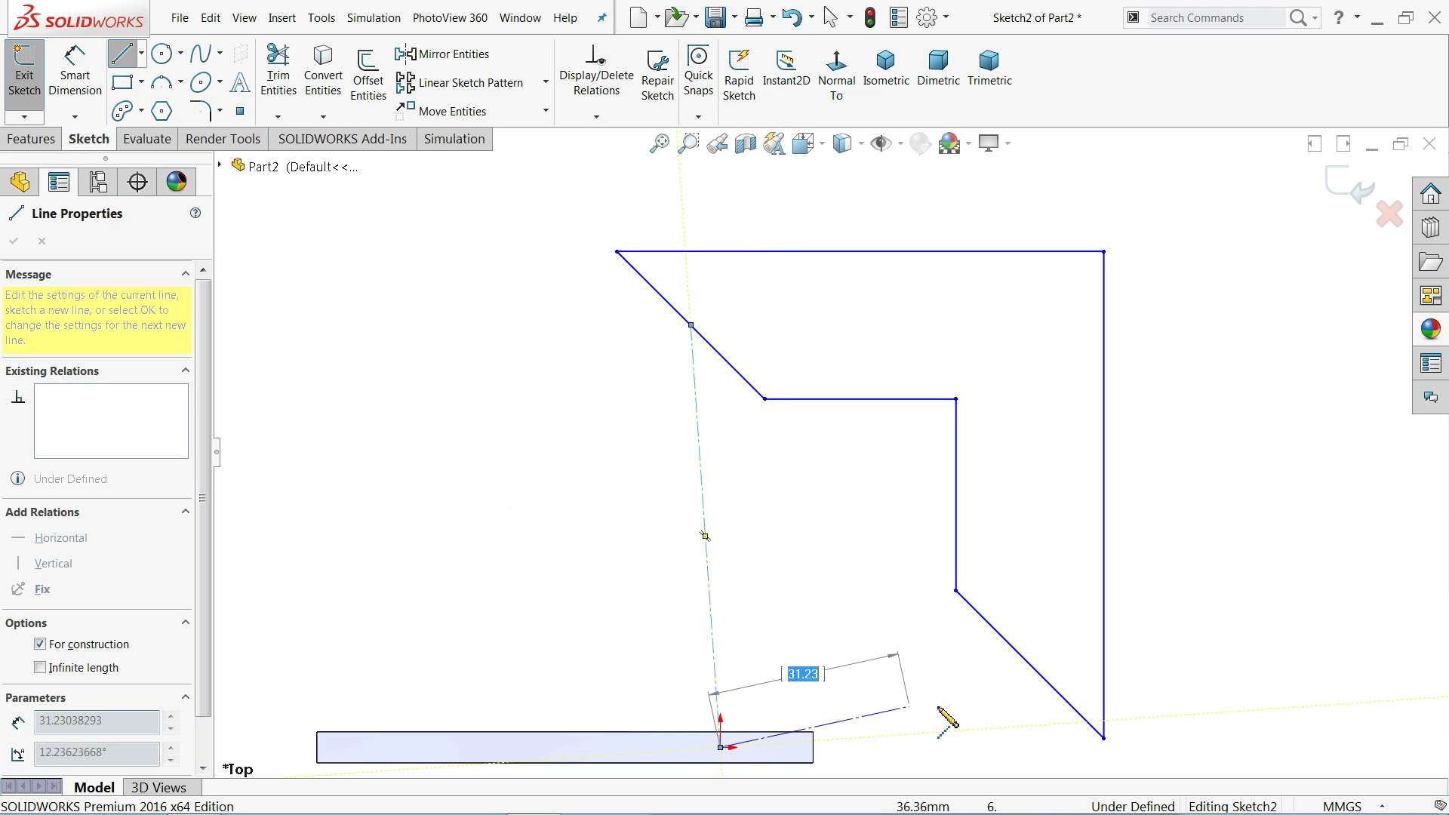
pyautogui.click(1031, 665)
pyautogui.rightClick(1042, 563)
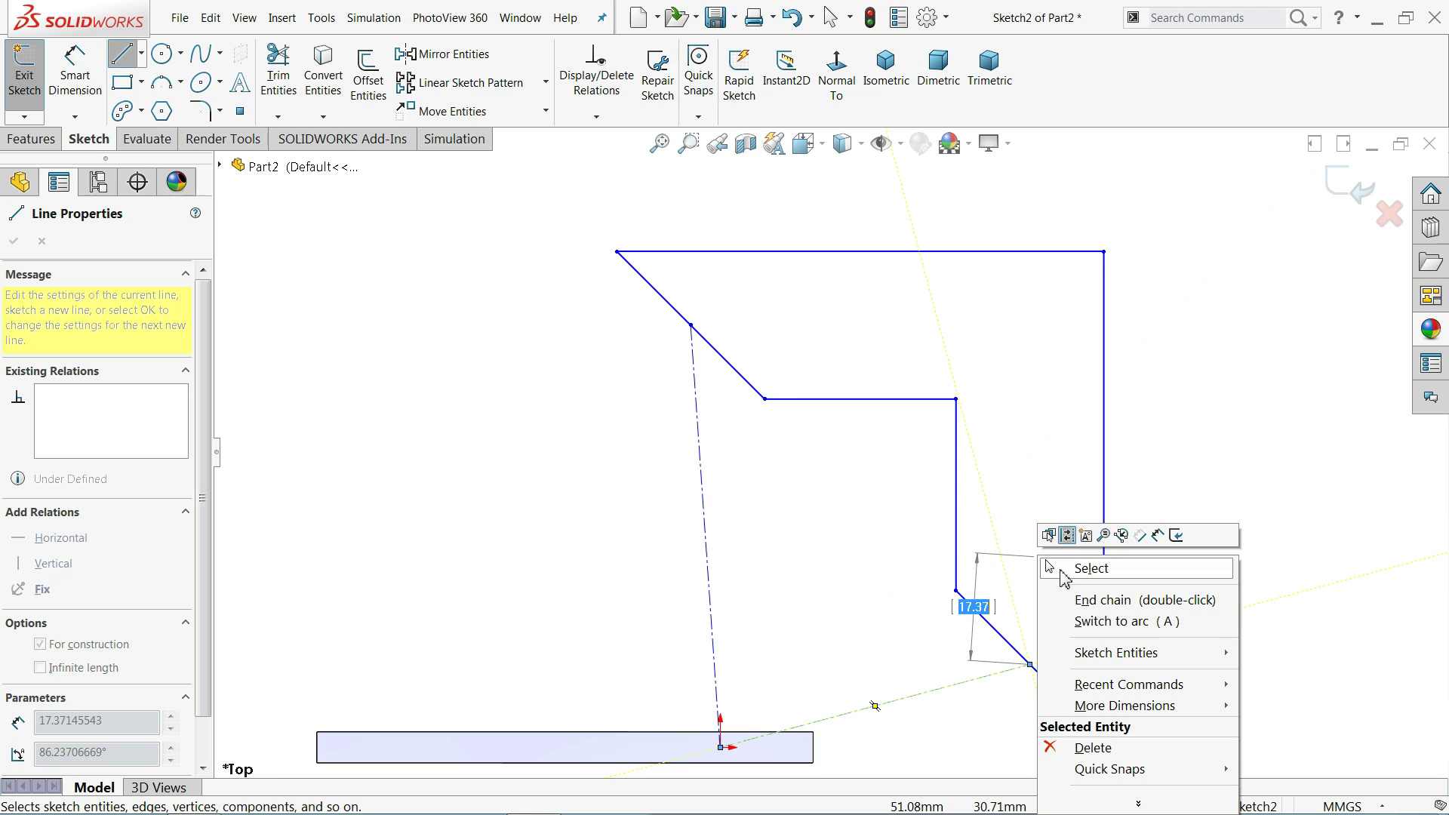
pyautogui.click(1064, 577)
# - Make the first centerline vertical and the second centerline horizontal
pyautogui.click(710, 516)
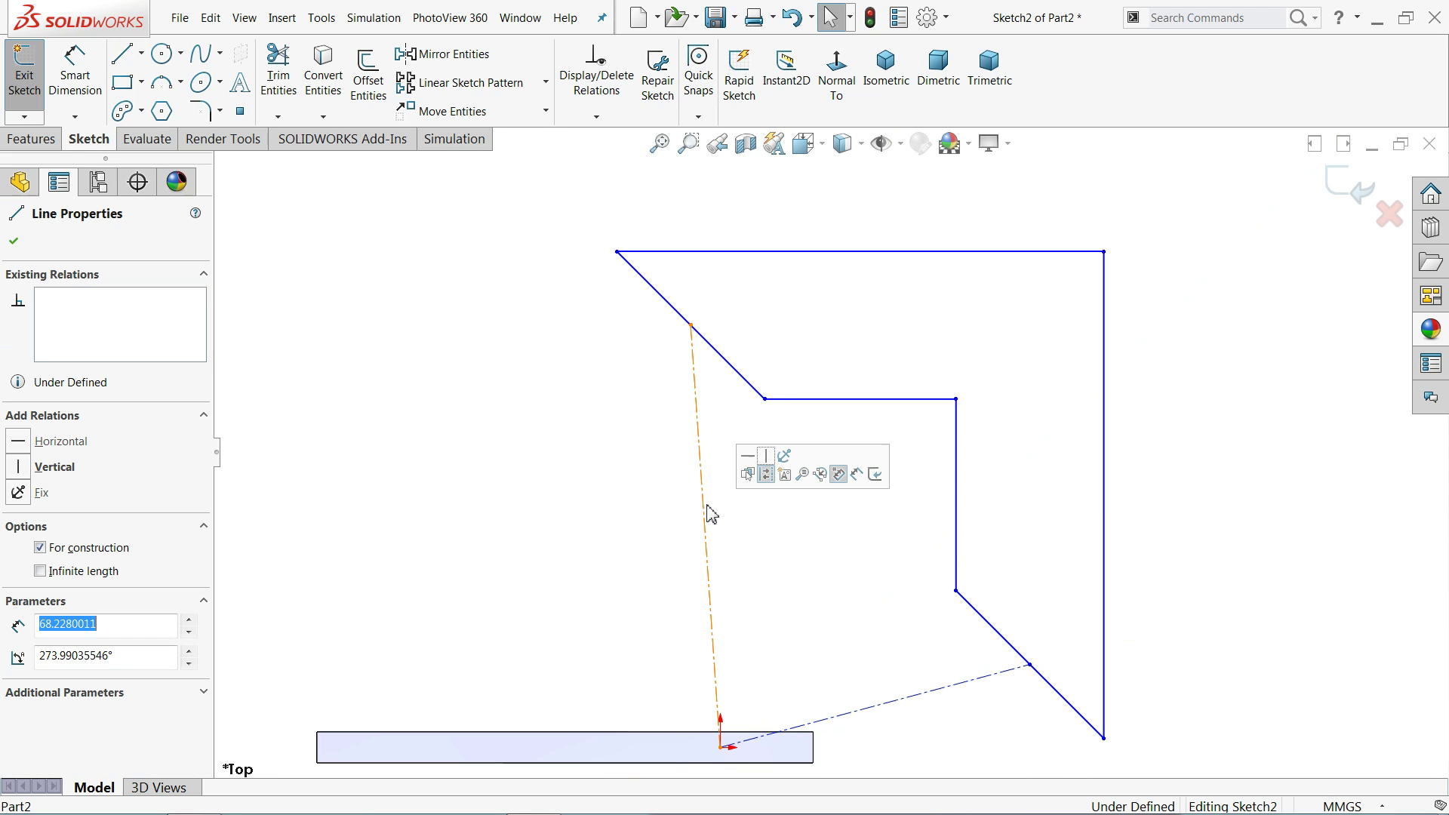
pyautogui.click(767, 456)
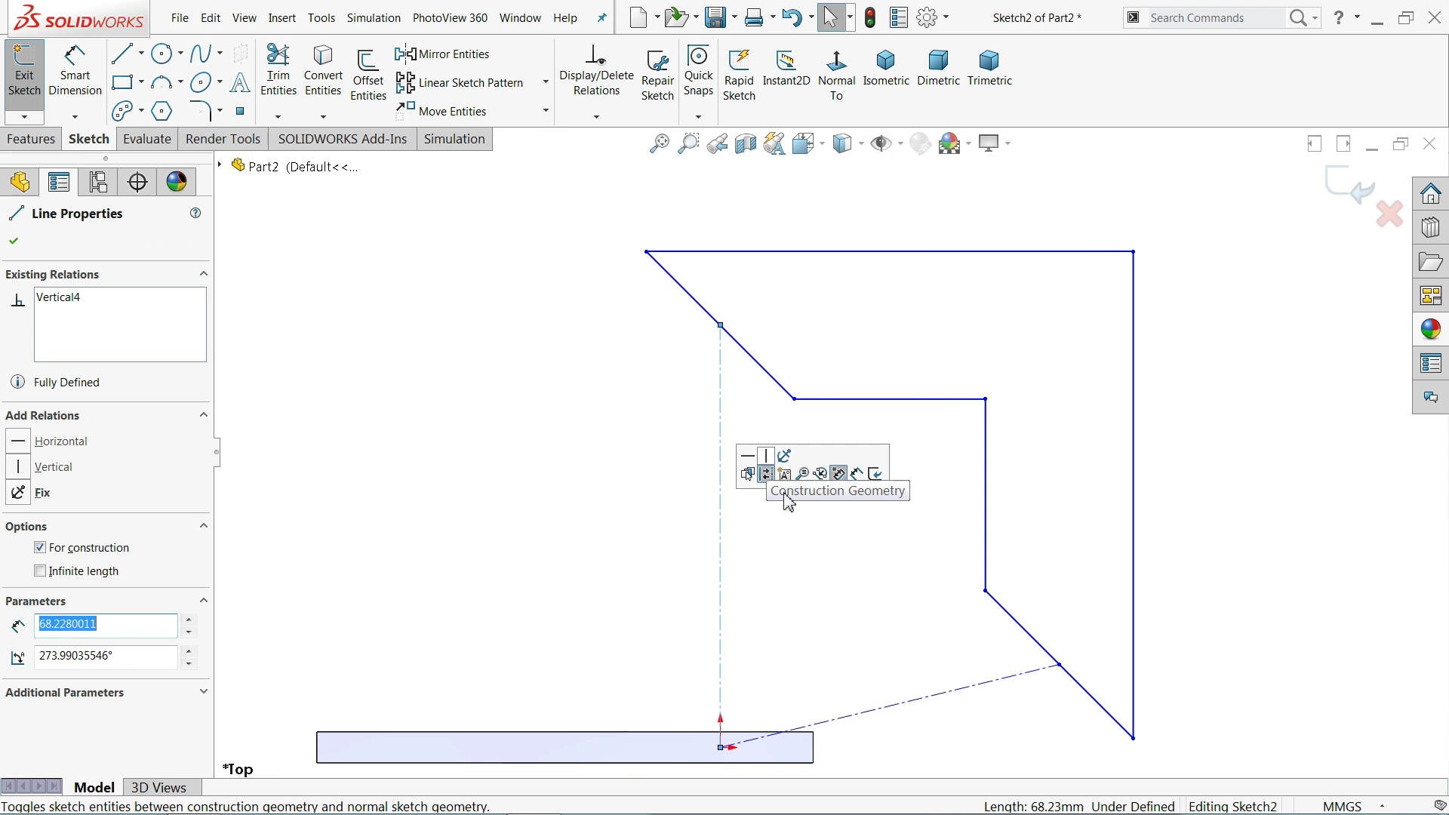
pyautogui.click(920, 700)
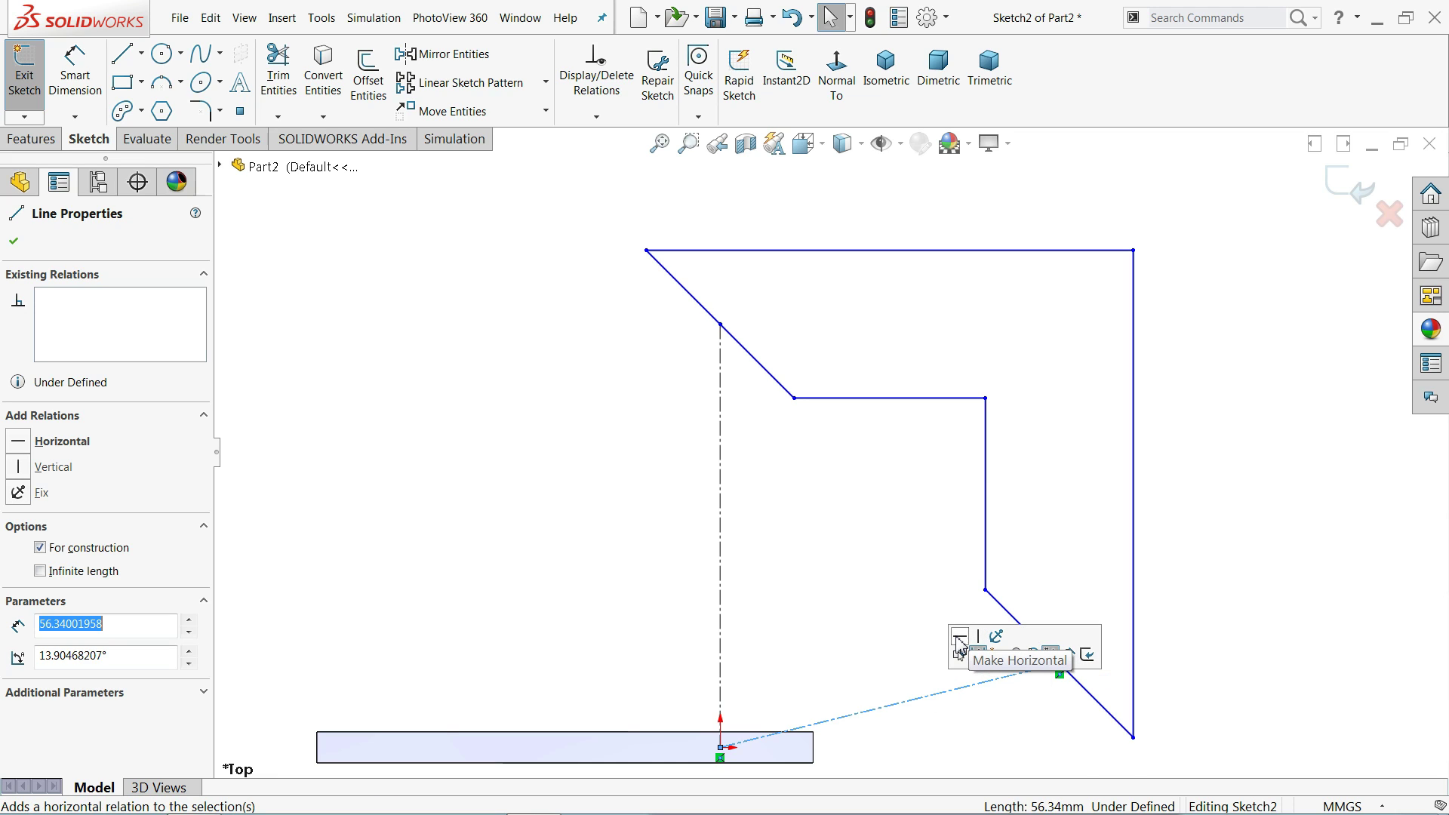
pyautogui.click(959, 640)
pyautogui.click(592, 425)
pyautogui.scroll(3, 608, 428)
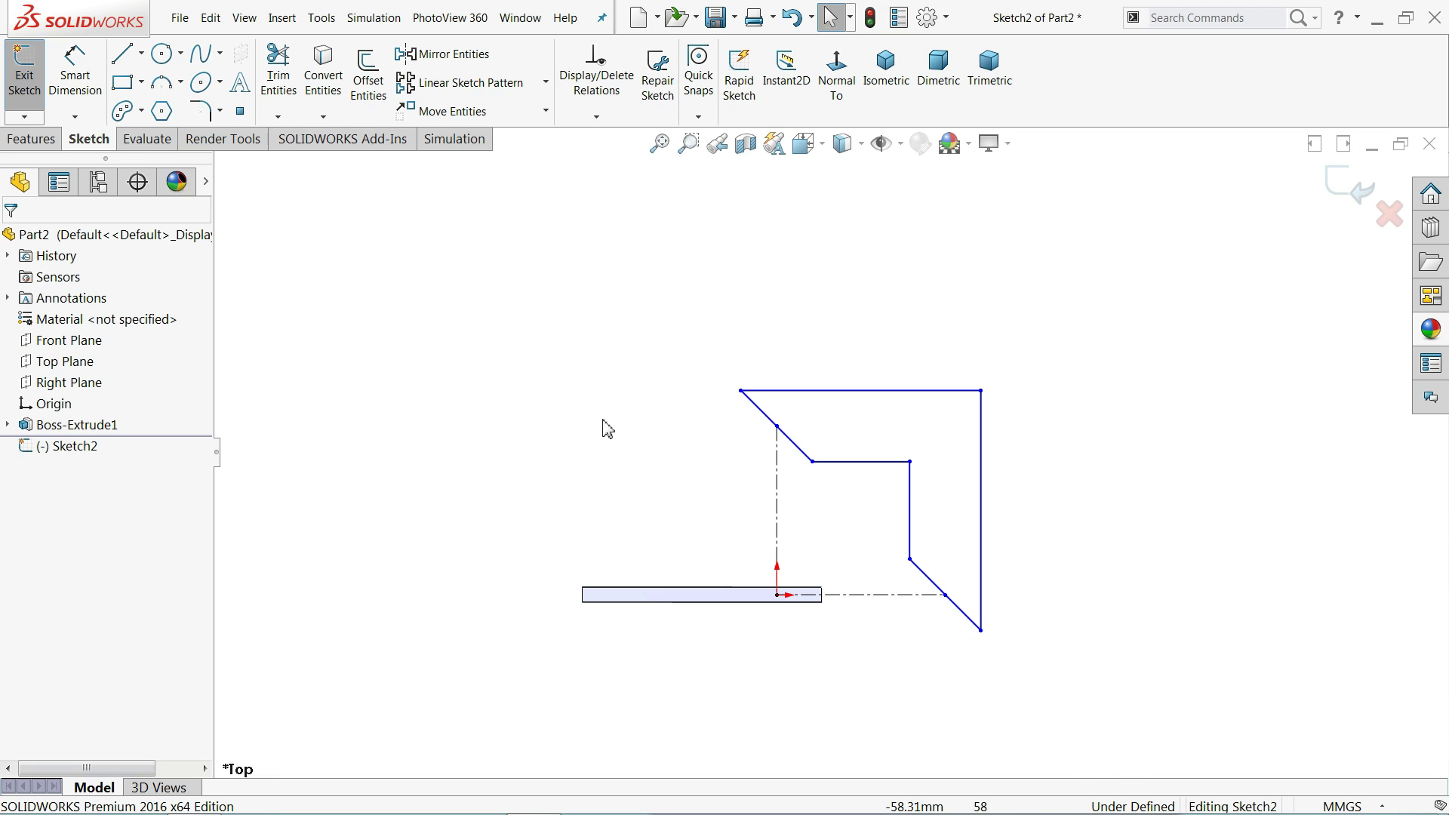
pyautogui.scroll(-3, 936, 505)
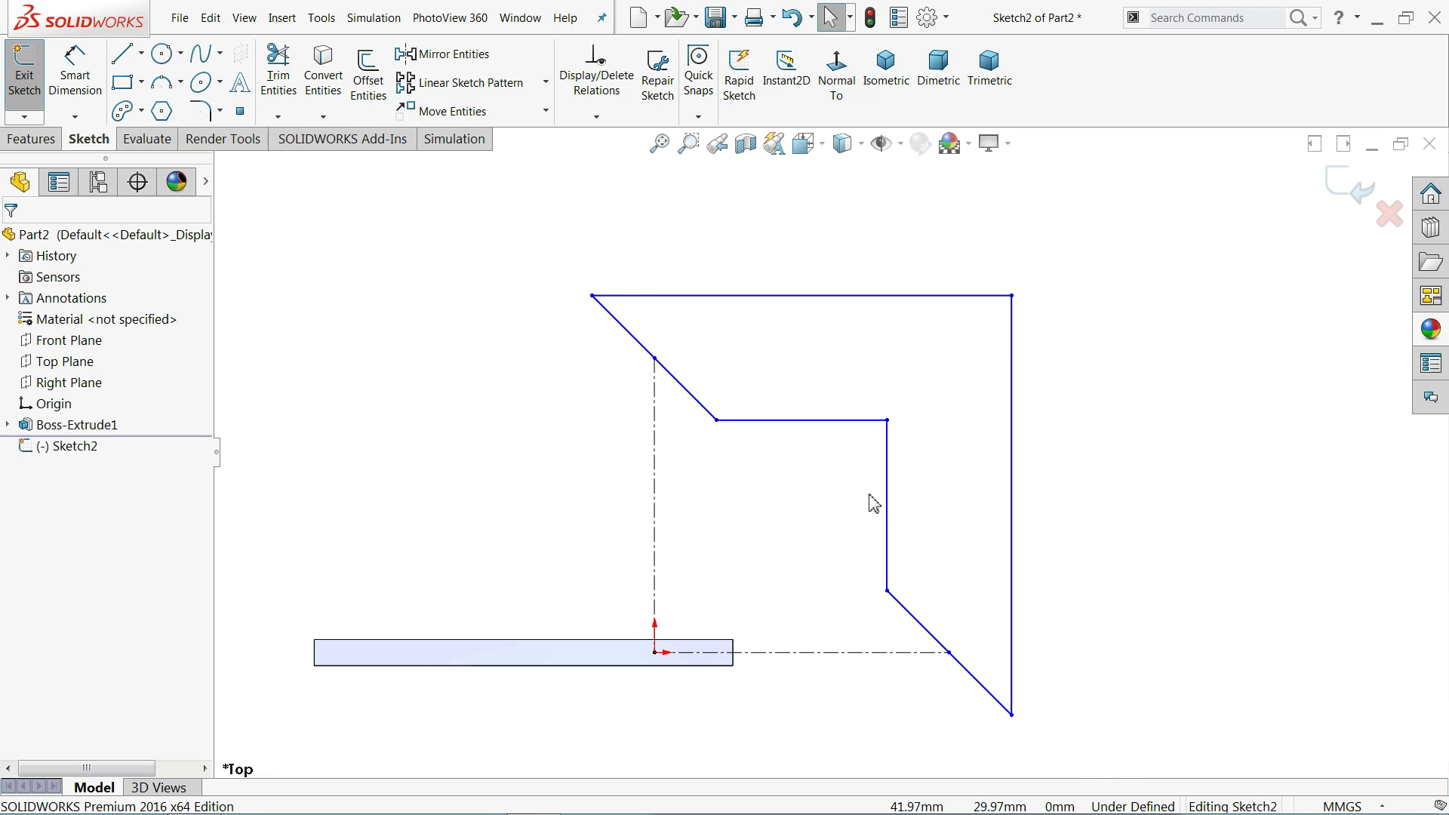
# - Dimension Sketch2's top edge to 80 mm and the short notch edge to 20 mm
pyautogui.click(74, 75)
pyautogui.click(803, 275)
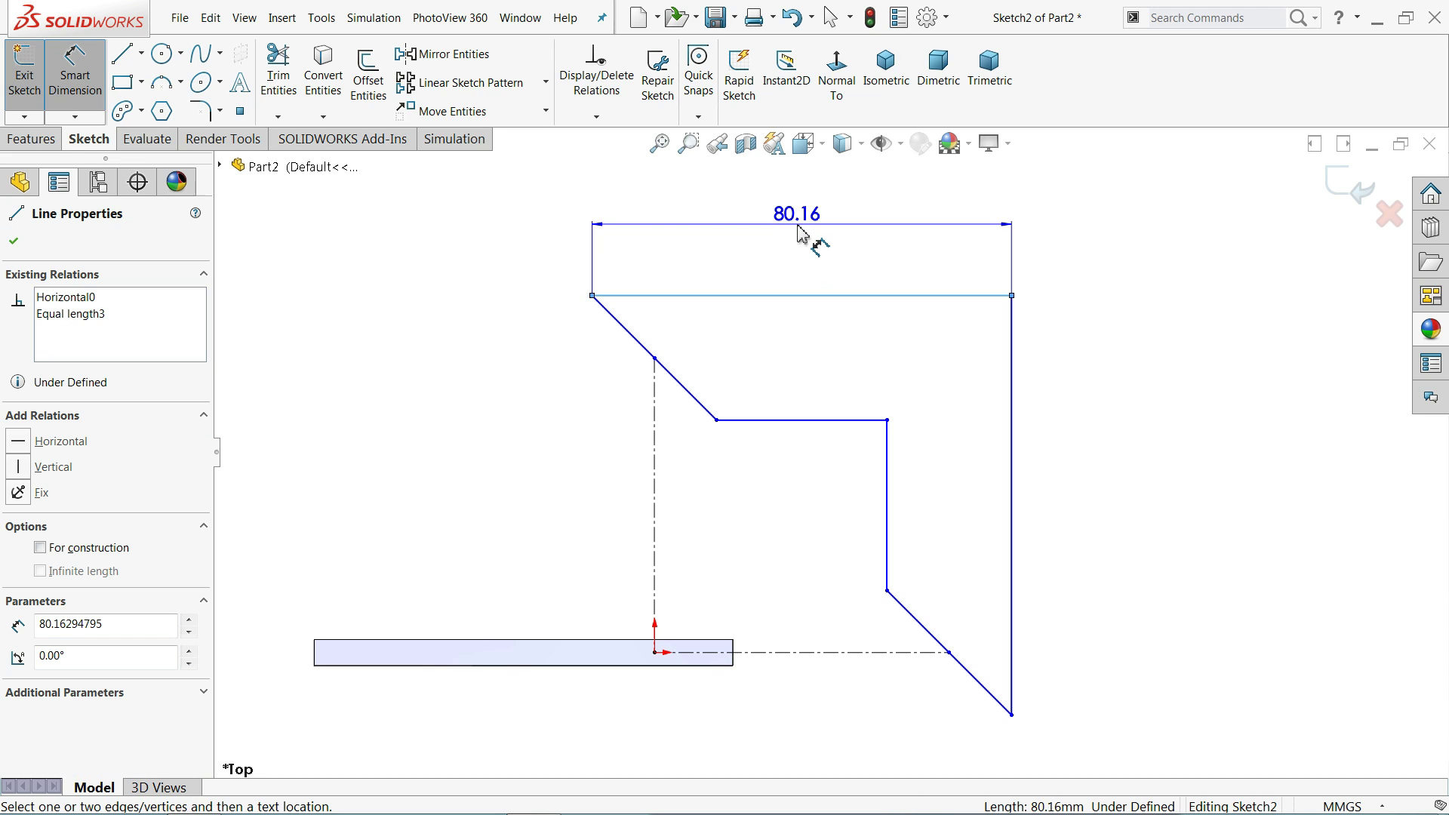
pyautogui.click(812, 237)
pyautogui.write('80')
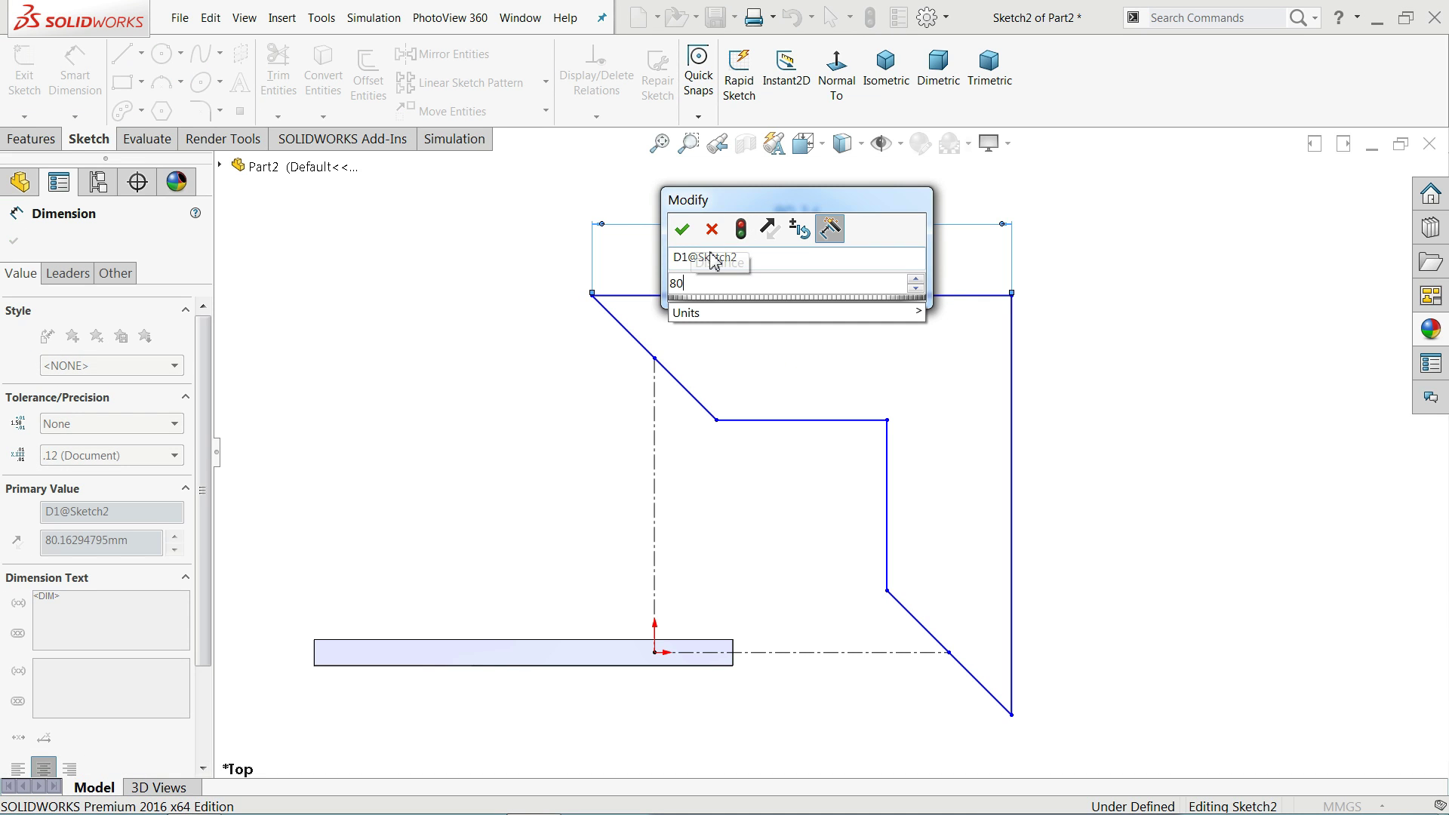
pyautogui.click(681, 230)
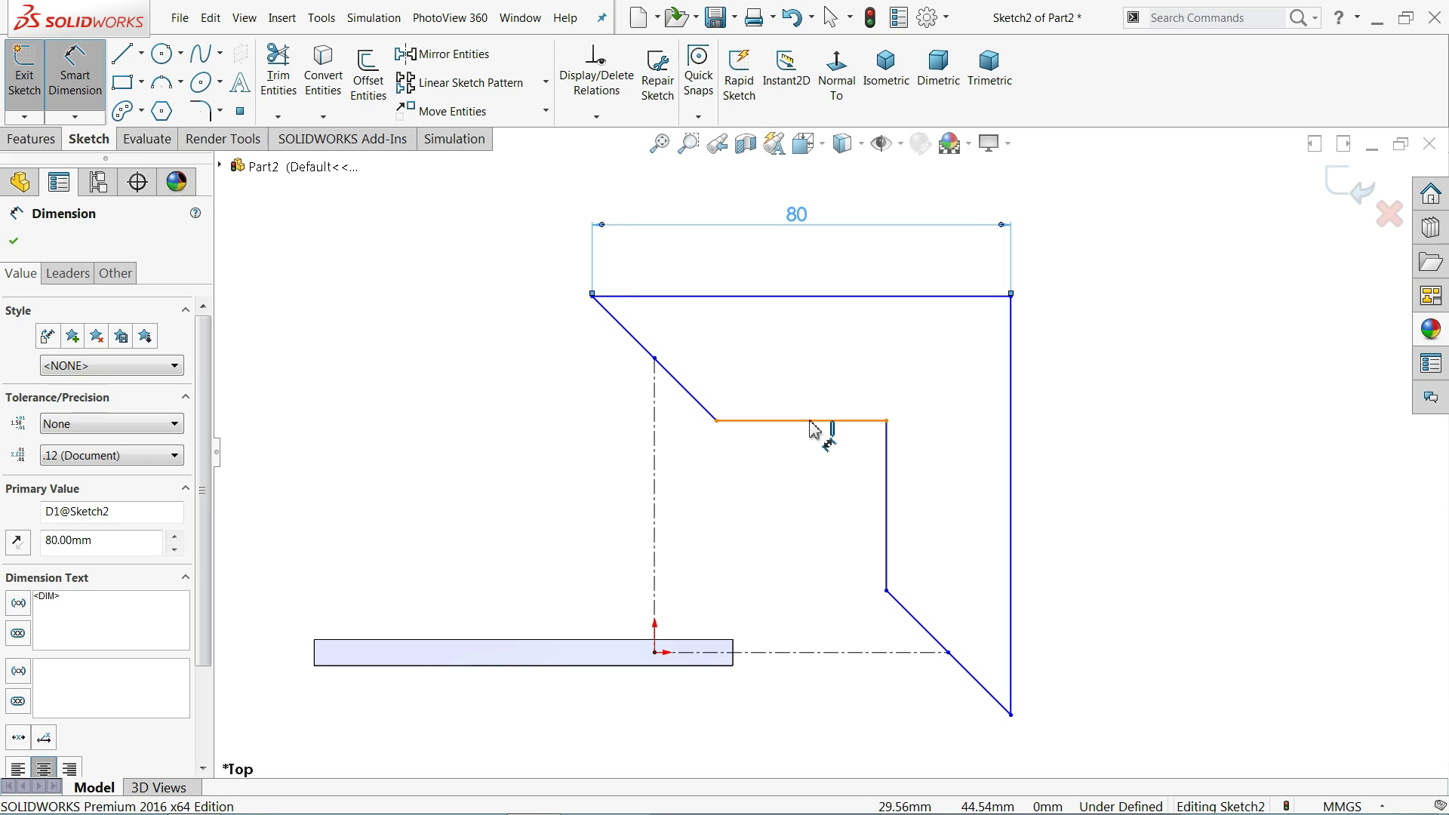
pyautogui.click(812, 425)
pyautogui.click(811, 487)
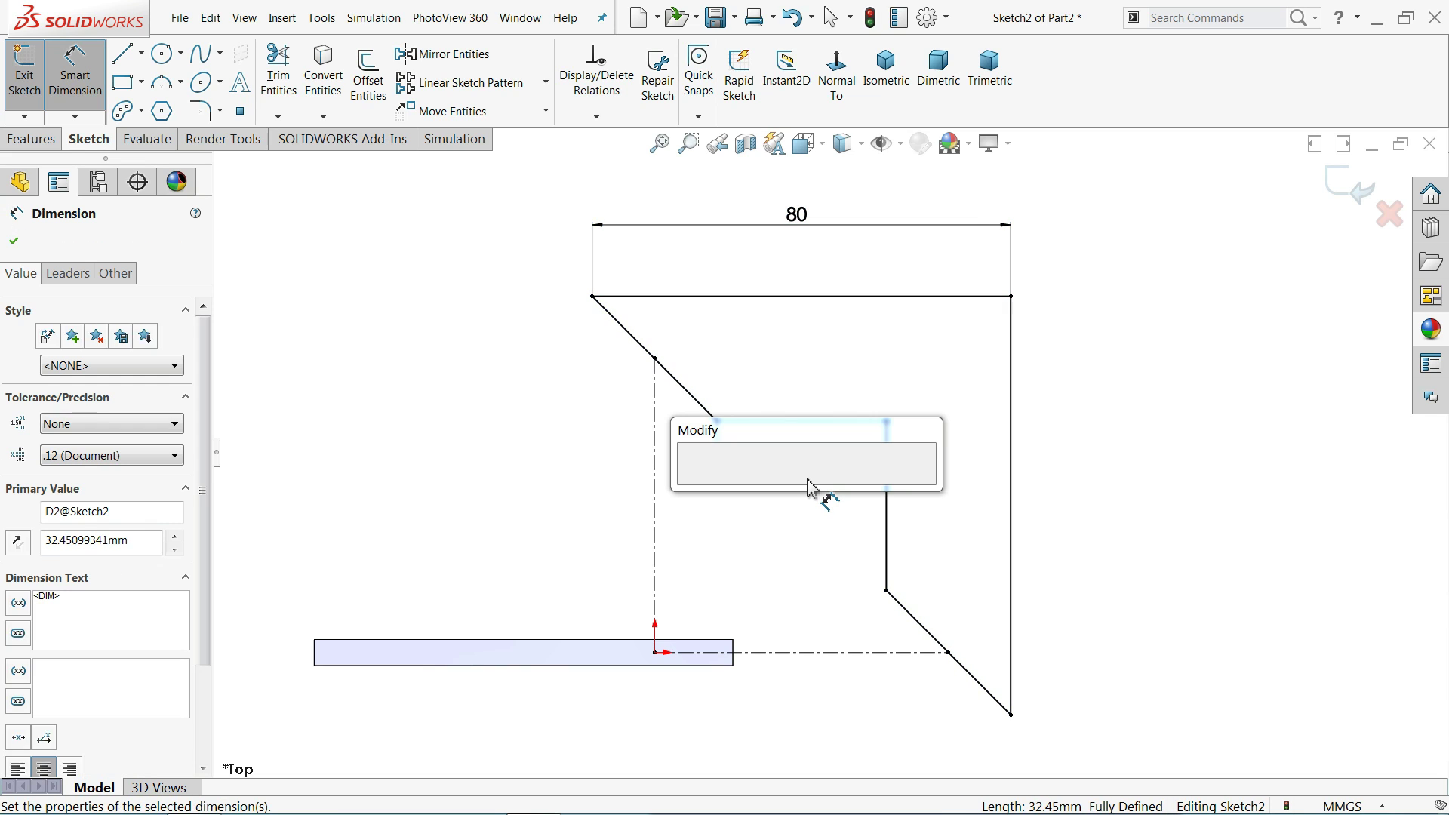
pyautogui.write('20')
pyautogui.click(692, 487)
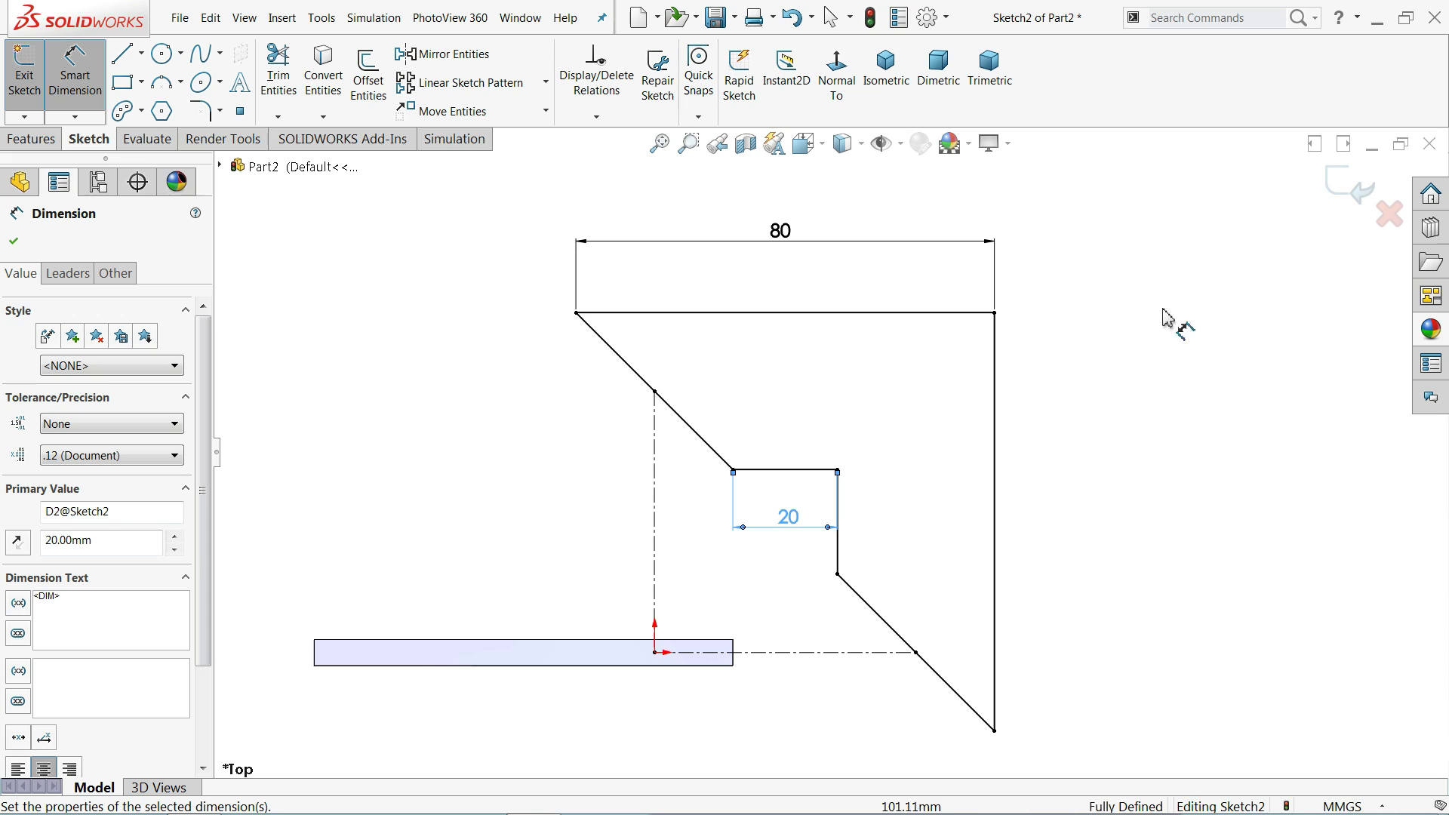
# - Extrude Sketch2 5 mm with a Mid Plane end condition as Boss-Extrude2
pyautogui.click(33, 148)
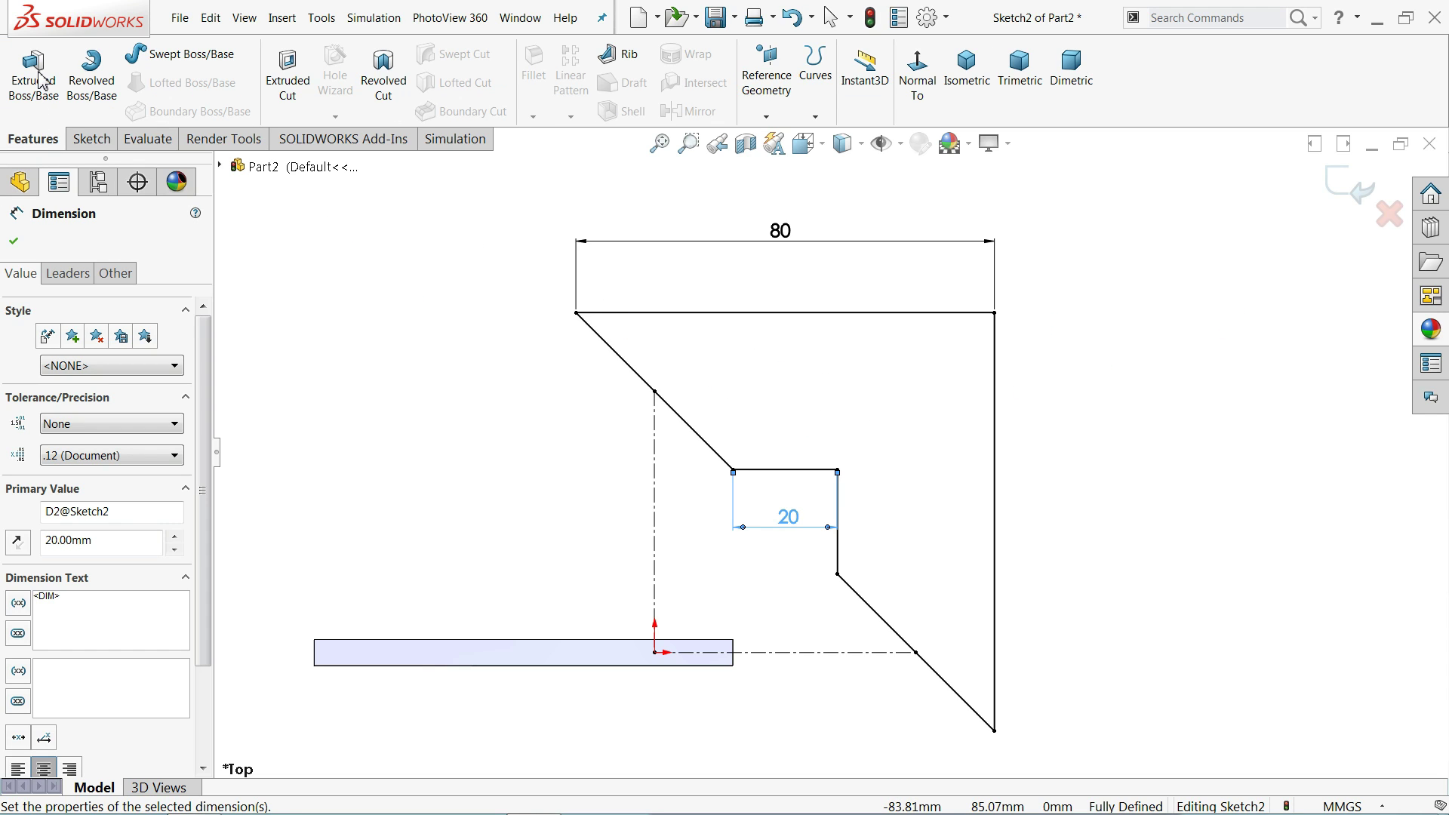
pyautogui.click(38, 75)
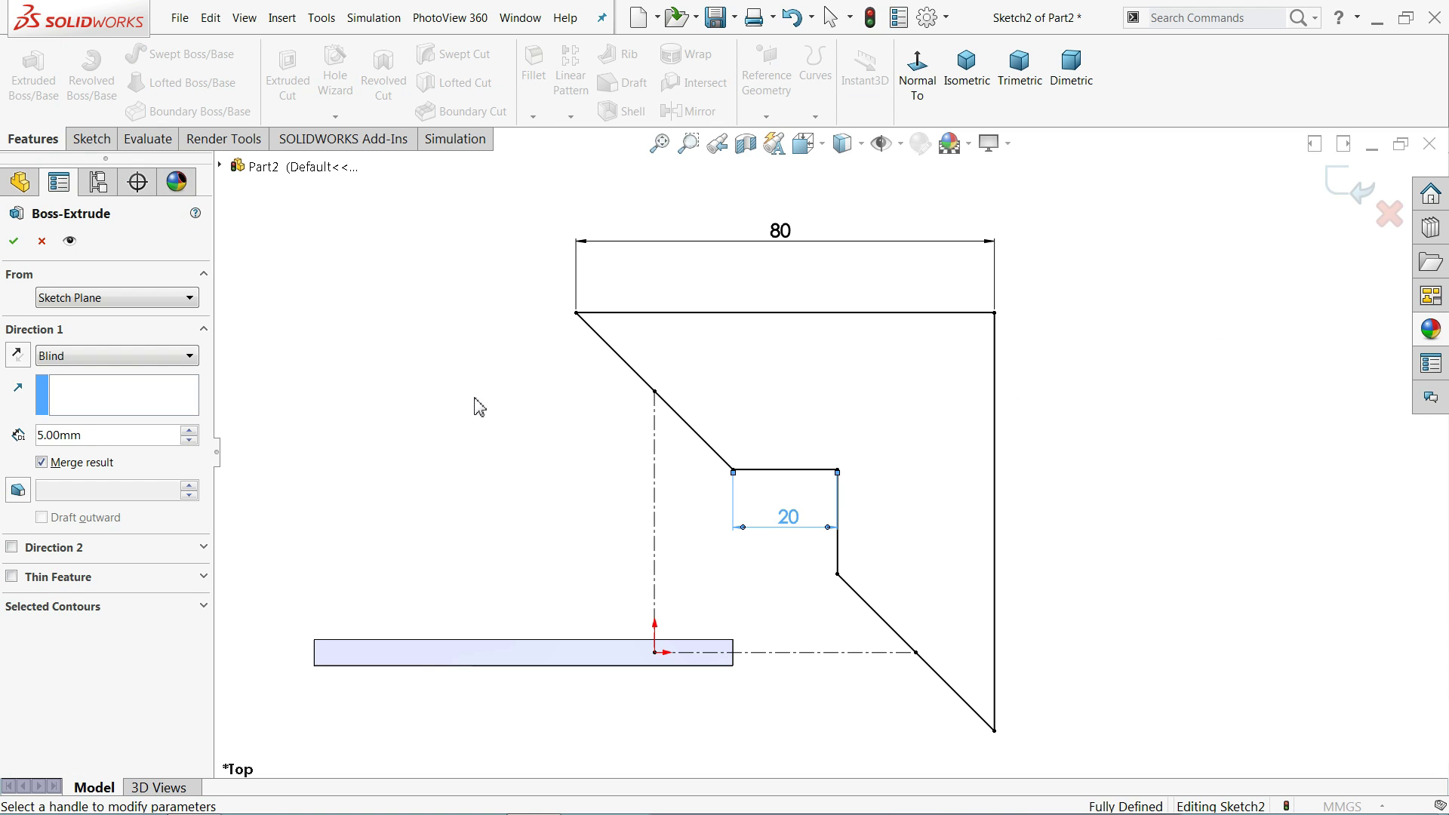
pyautogui.moveTo(502, 408); pyautogui.dragTo(566, 476, button='middle')
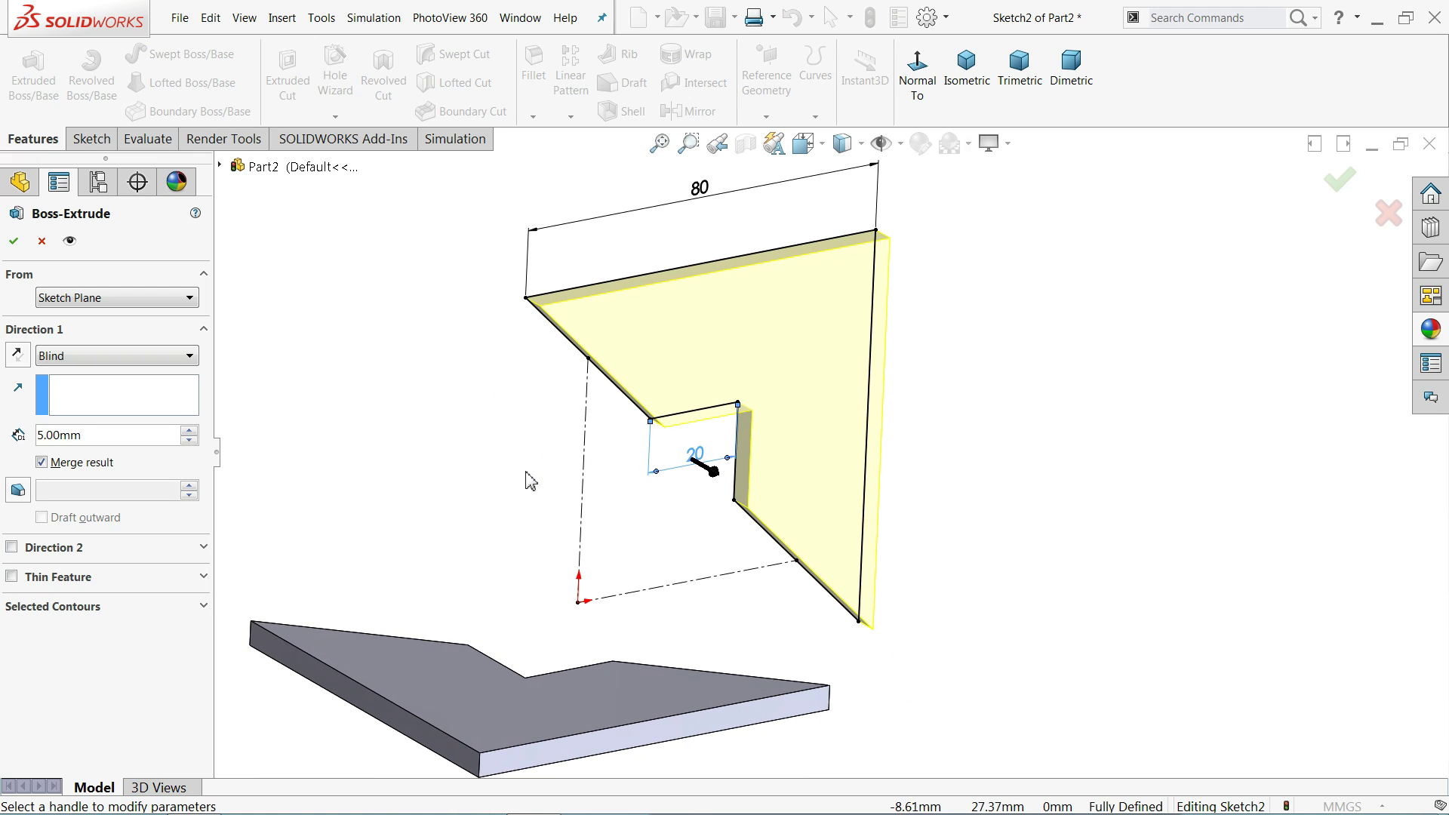
pyautogui.scroll(-3, 496, 356)
pyautogui.click(68, 356)
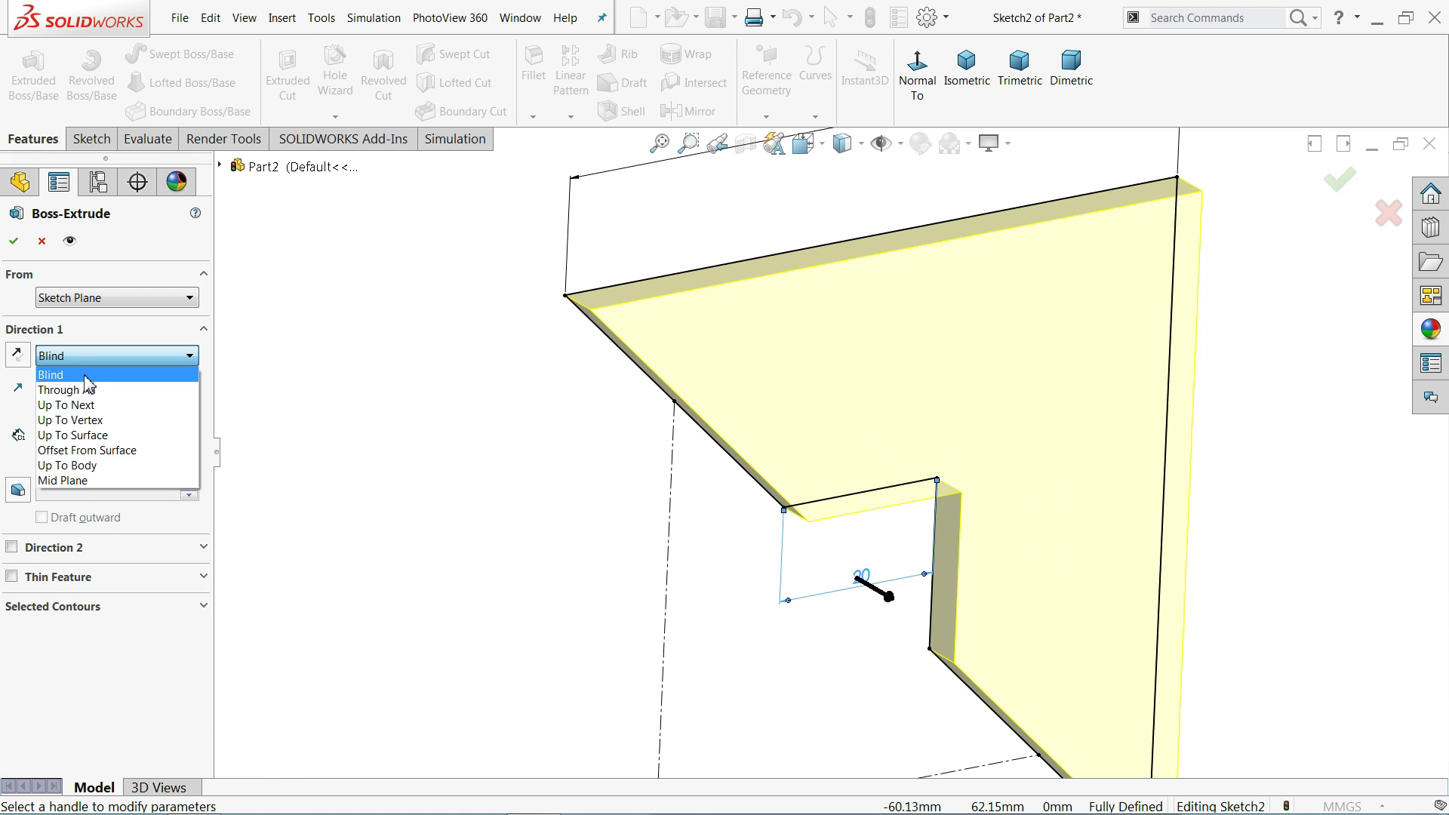
pyautogui.click(66, 486)
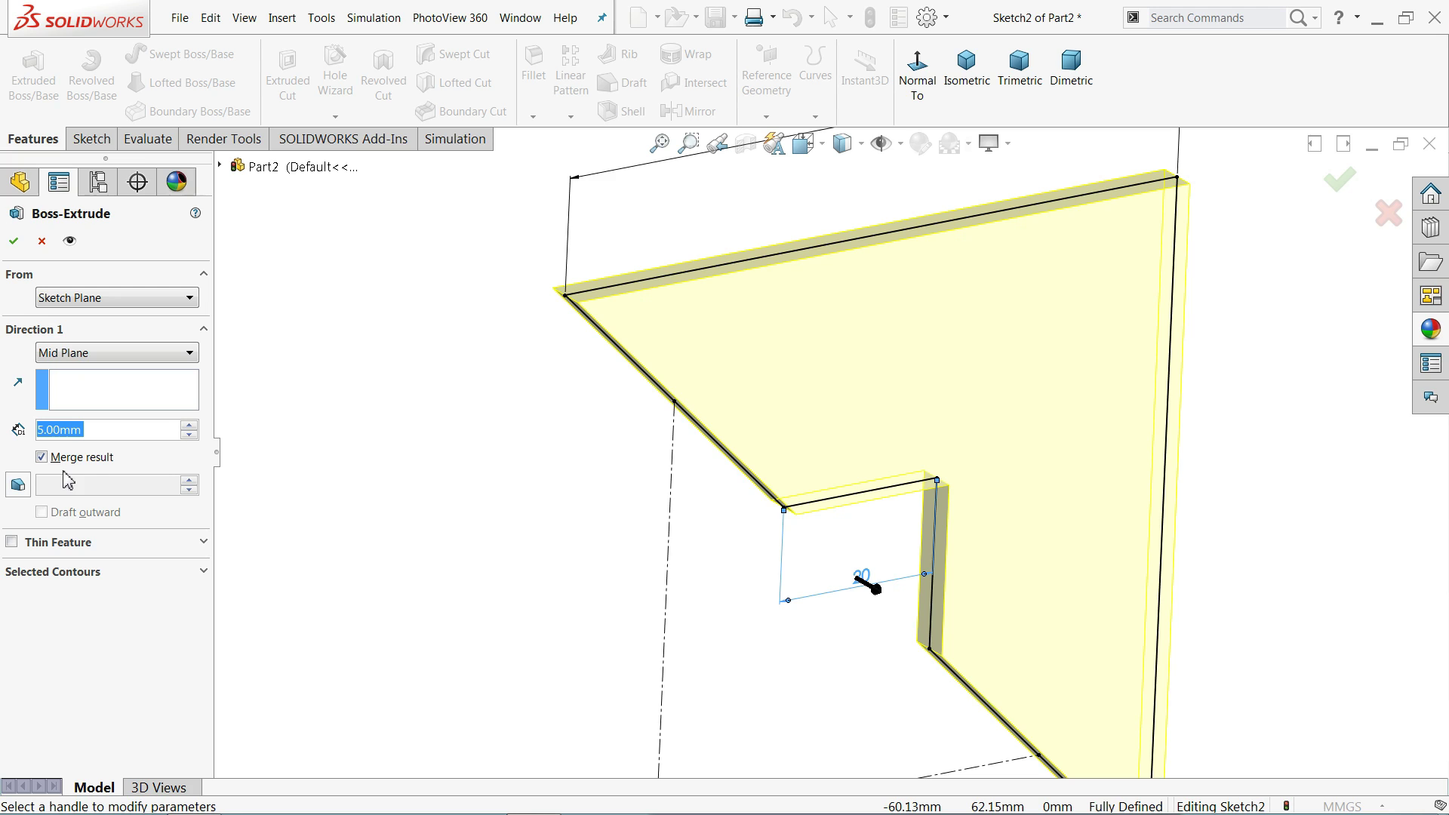
pyautogui.click(14, 241)
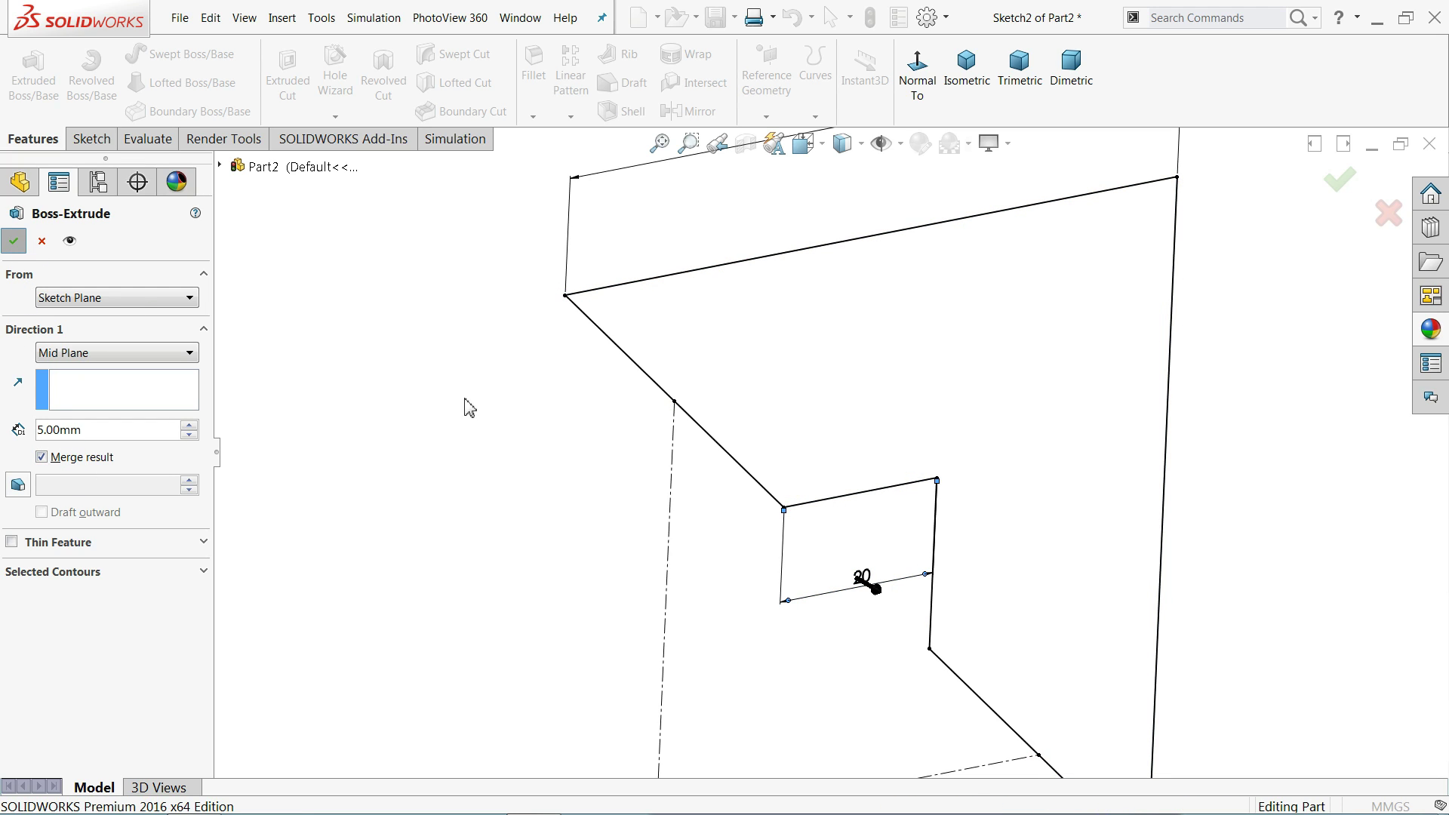
# - Switch to an isometric view and select the first plate's notch end face
pyautogui.press('f')
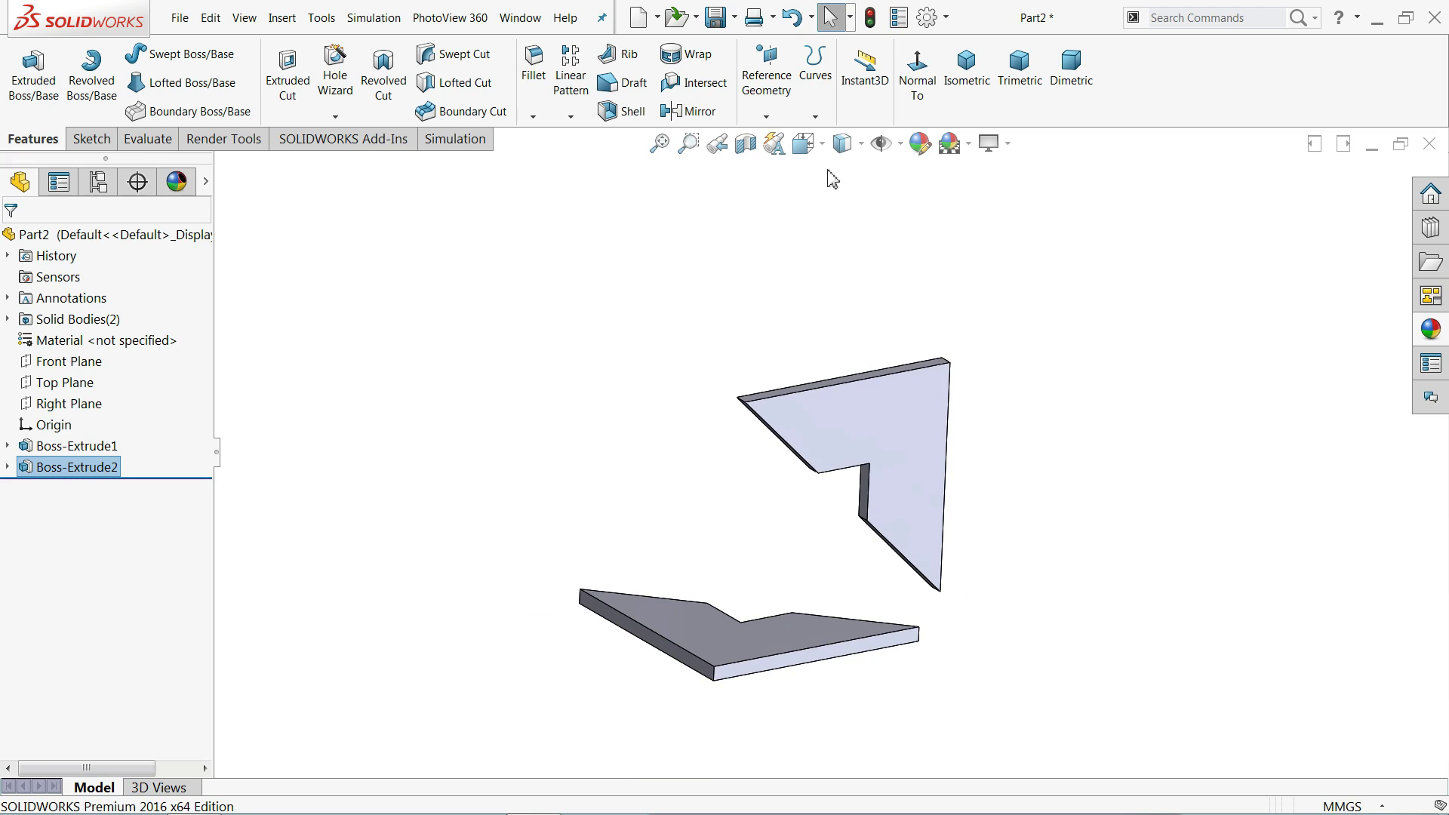
pyautogui.click(961, 96)
pyautogui.scroll(-2, 843, 433)
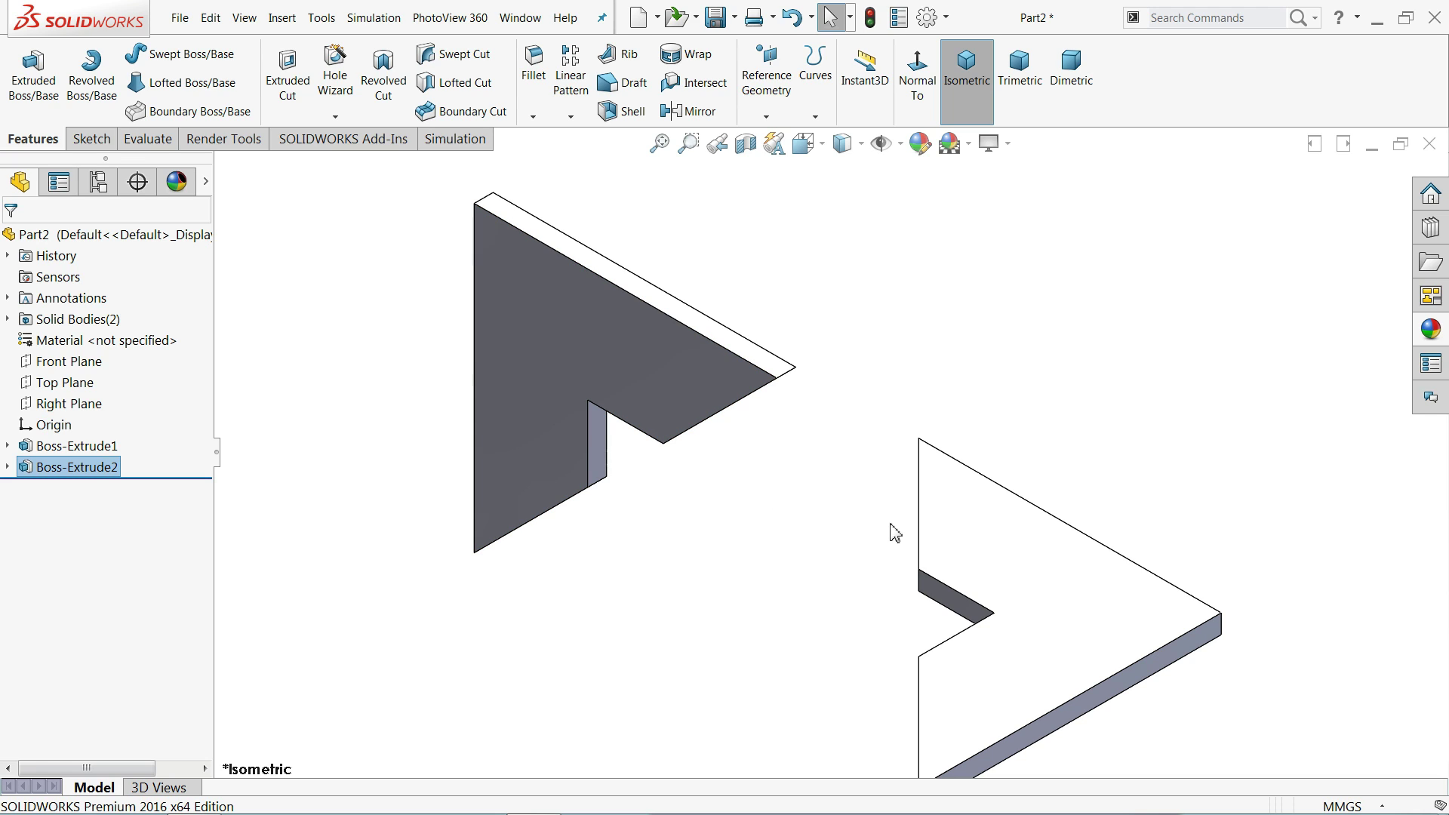
pyautogui.moveTo(696, 473)
pyautogui.mouseDown(button='middle')
pyautogui.moveTo(731, 236)
pyautogui.moveTo(687, 455)
pyautogui.mouseUp(button='middle')
pyautogui.click(651, 463)
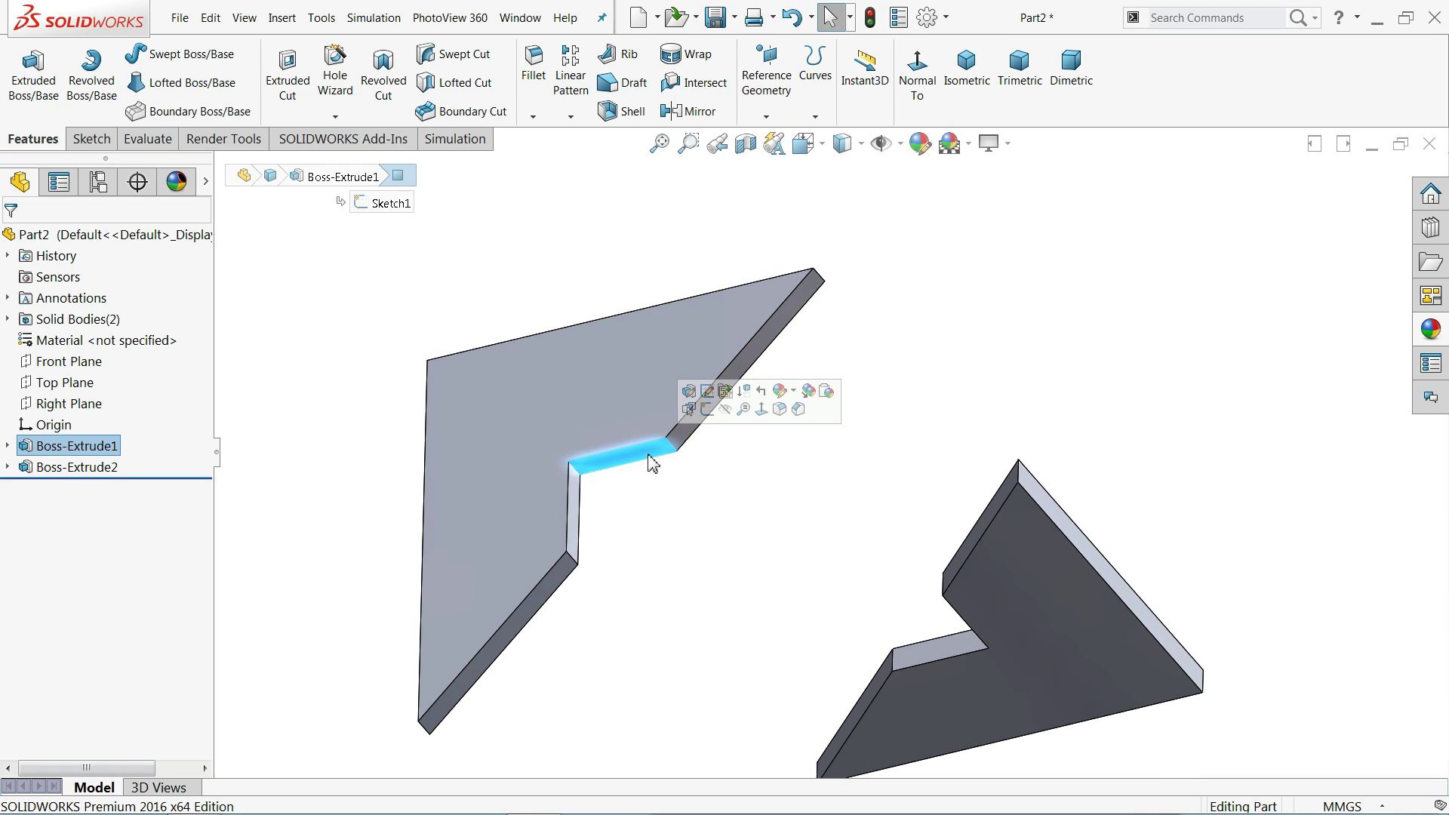
# - Sketch on the notch face, convert its rectangular outline into Sketch3, and exit the sketch
pyautogui.click(708, 410)
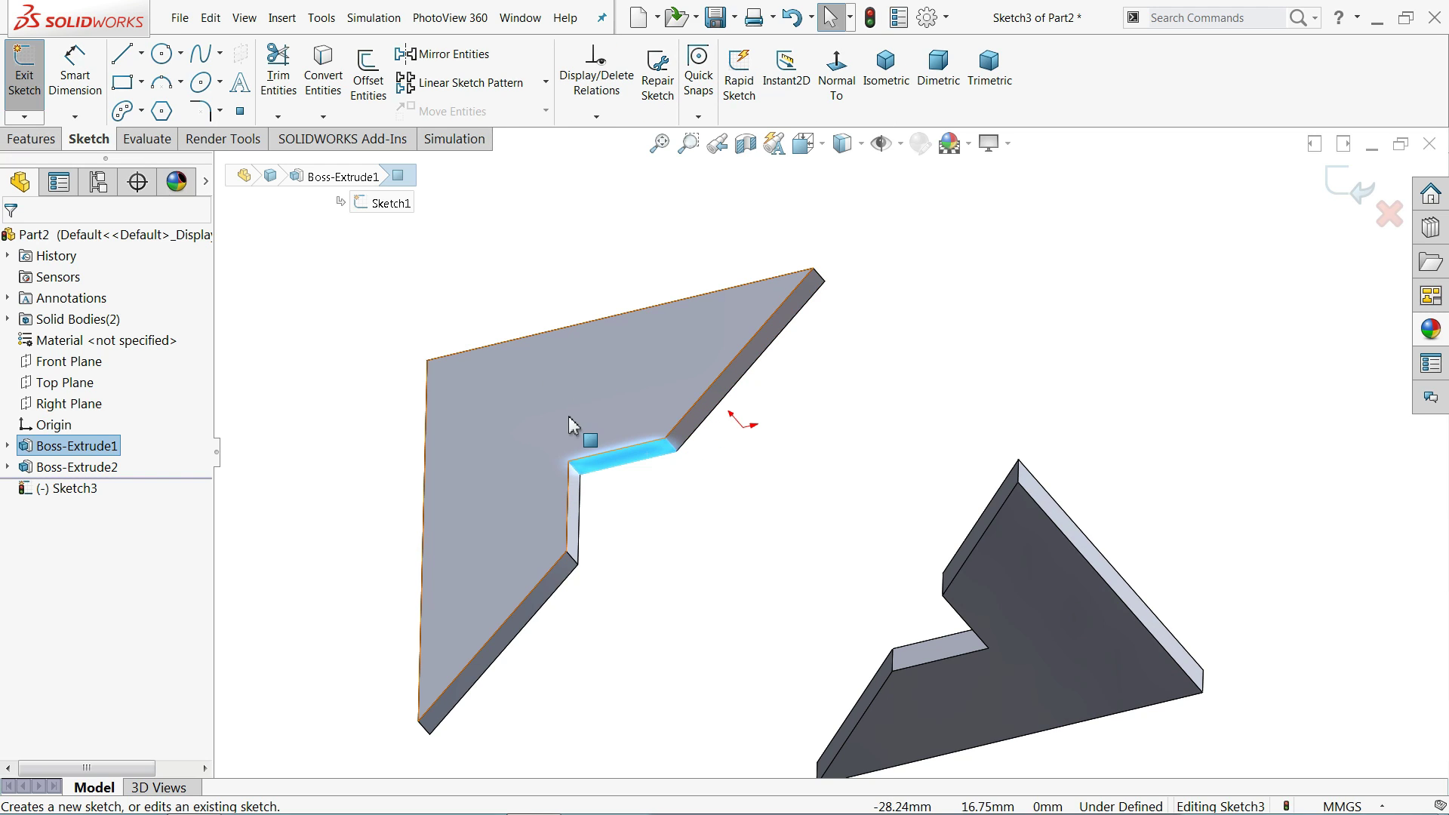
pyautogui.scroll(-1, 724, 381)
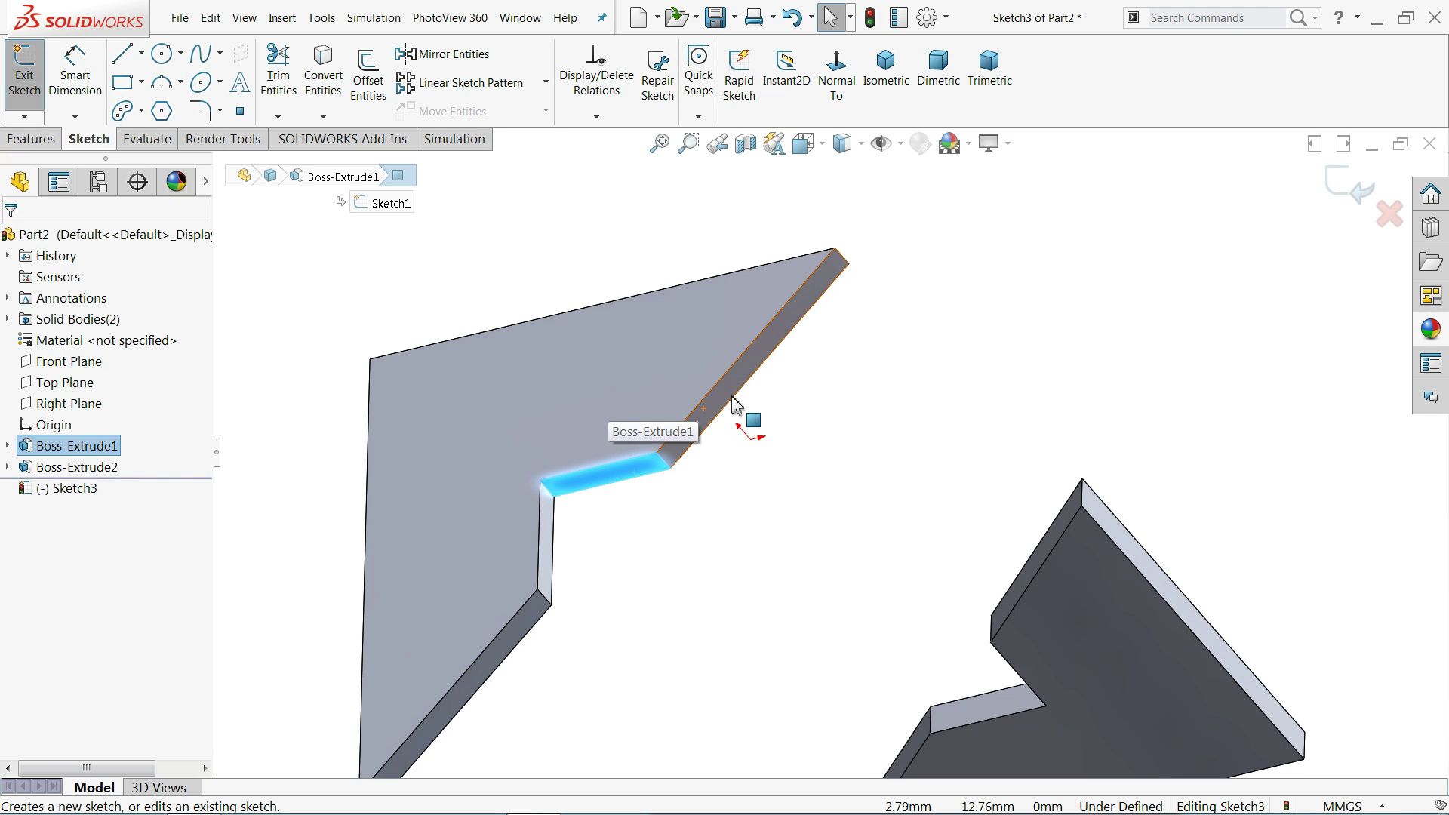
pyautogui.click(825, 116)
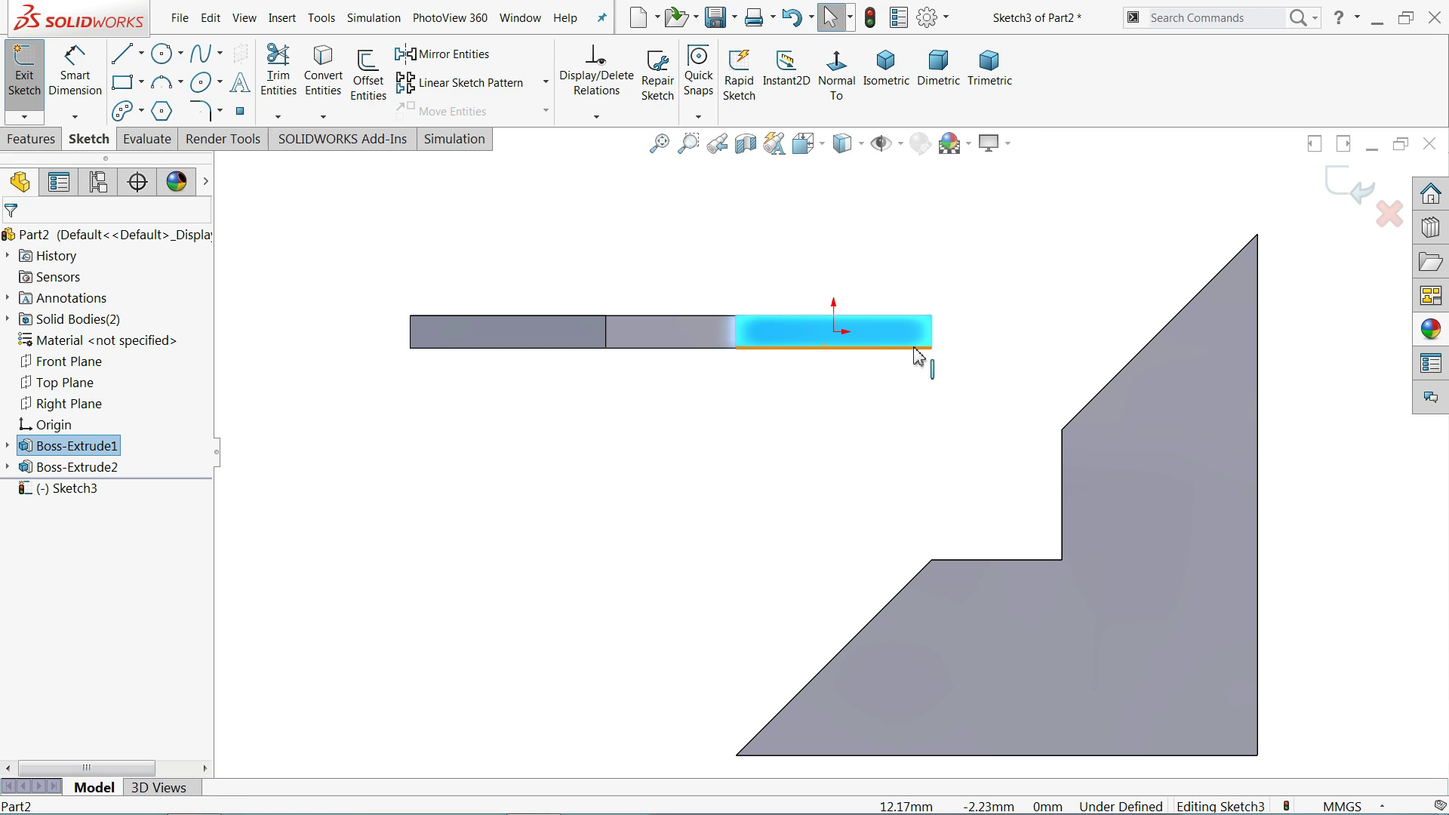
pyautogui.moveTo(787, 221); pyautogui.dragTo(796, 330, button='middle')
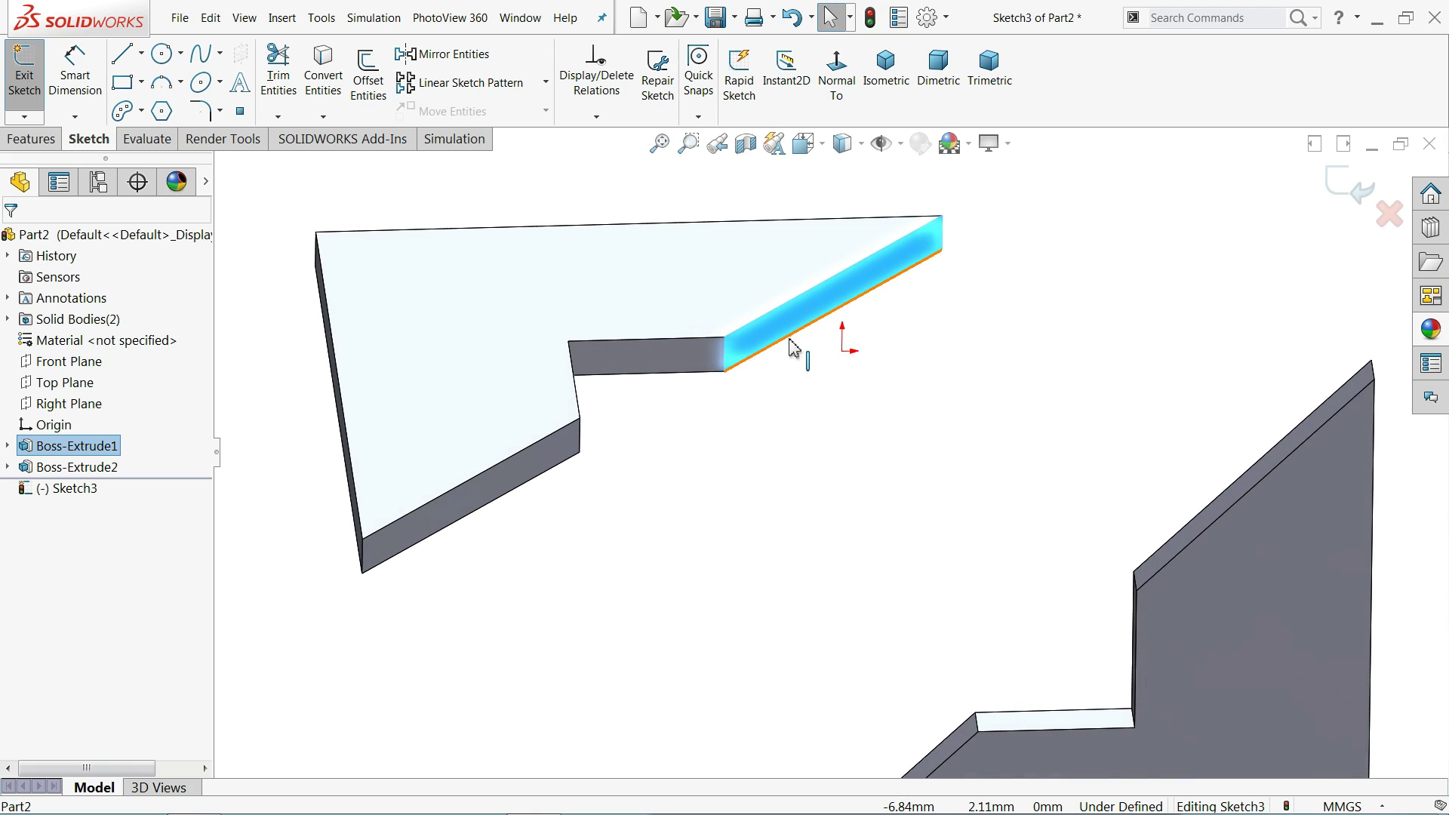
pyautogui.click(330, 80)
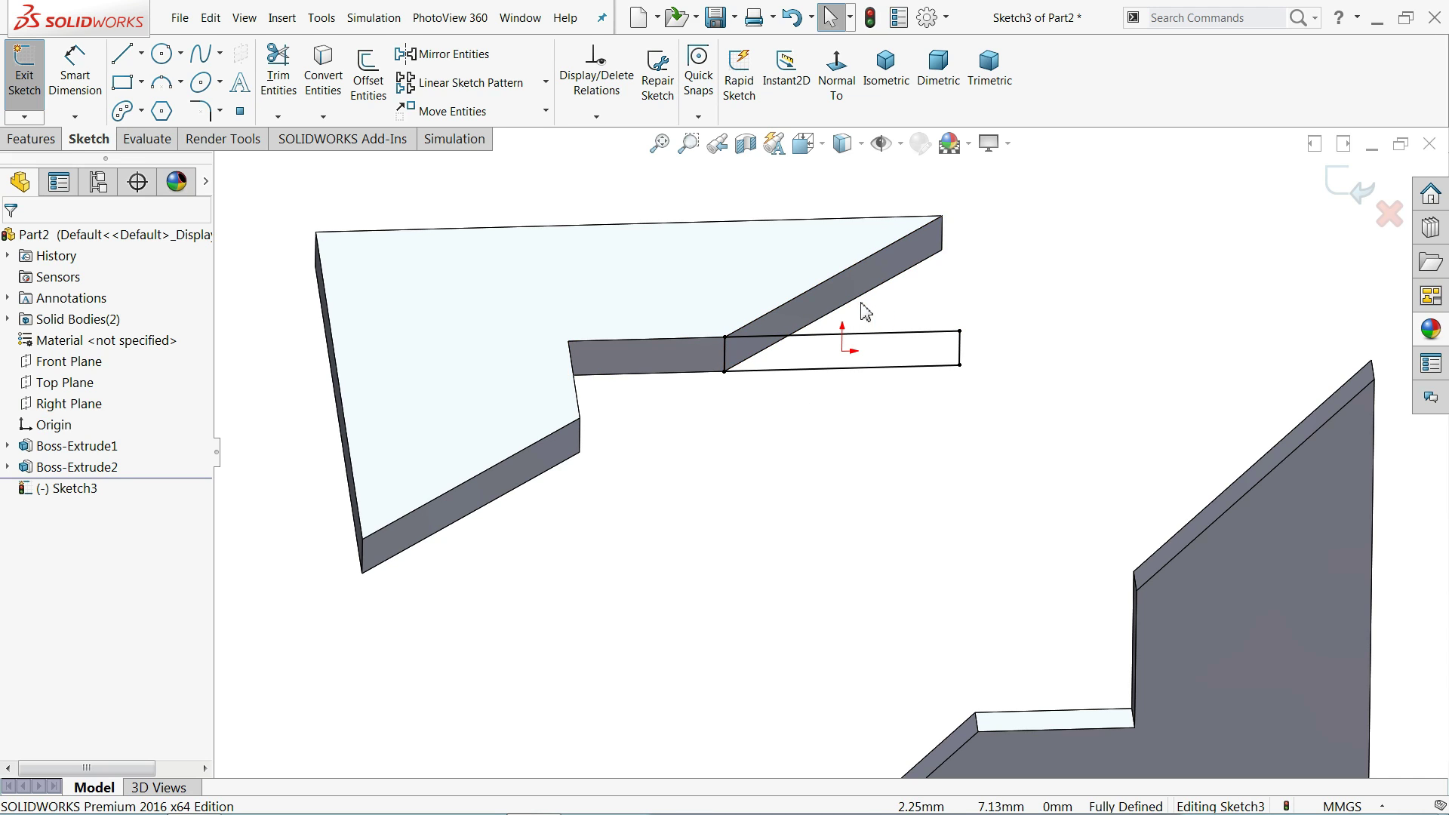
pyautogui.moveTo(864, 310)
pyautogui.mouseDown(button='middle')
pyautogui.moveTo(858, 202)
pyautogui.moveTo(868, 381)
pyautogui.moveTo(893, 393)
pyautogui.moveTo(857, 388)
pyautogui.moveTo(864, 421)
pyautogui.mouseUp(button='middle')
pyautogui.scroll(-3, 868, 419)
pyautogui.click(1351, 197)
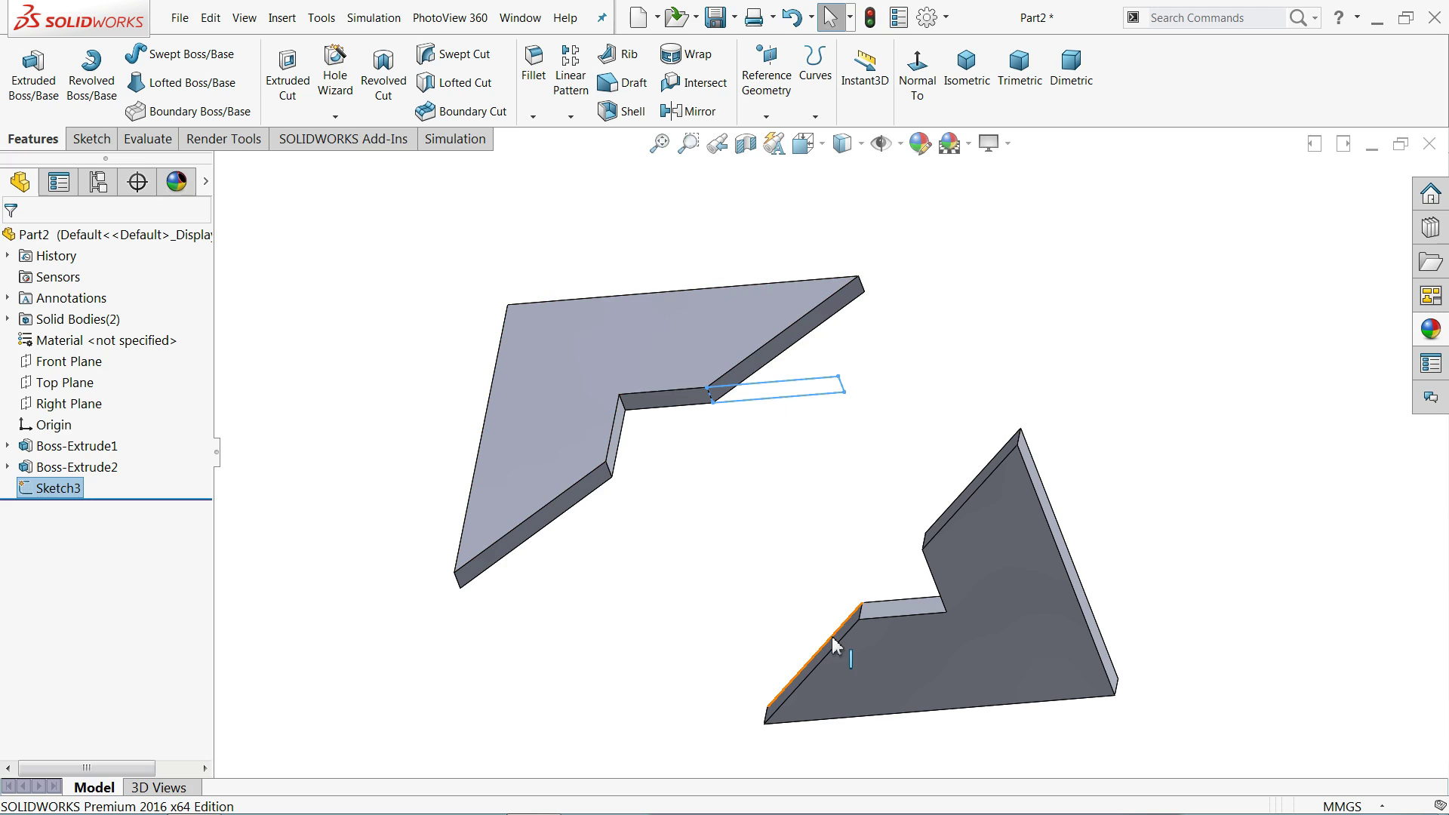
# - Show Sketch1 and Sketch2 from the feature tree, then select the Right Plane
pyautogui.click(7, 446)
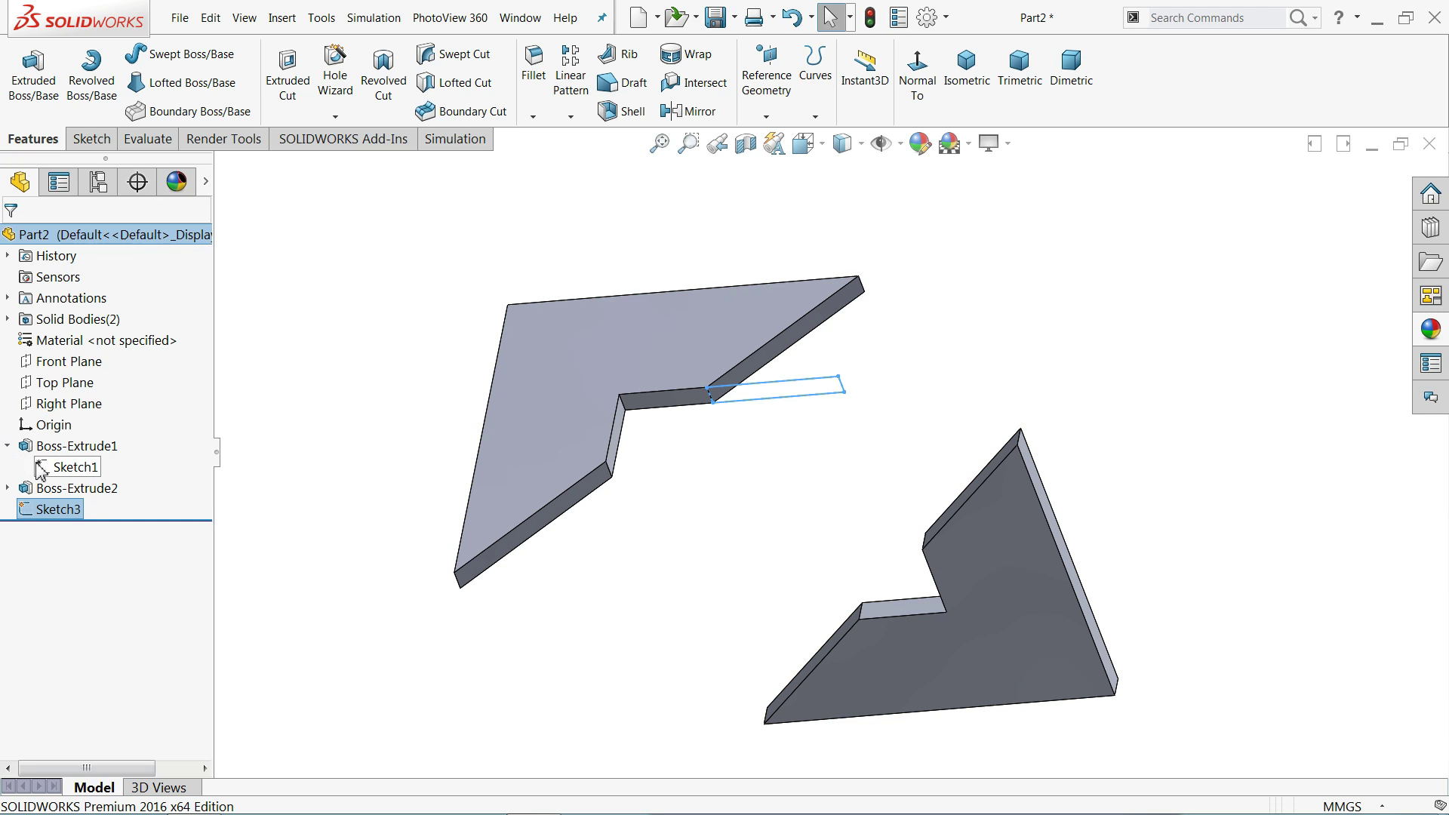
pyautogui.click(66, 469)
pyautogui.click(74, 447)
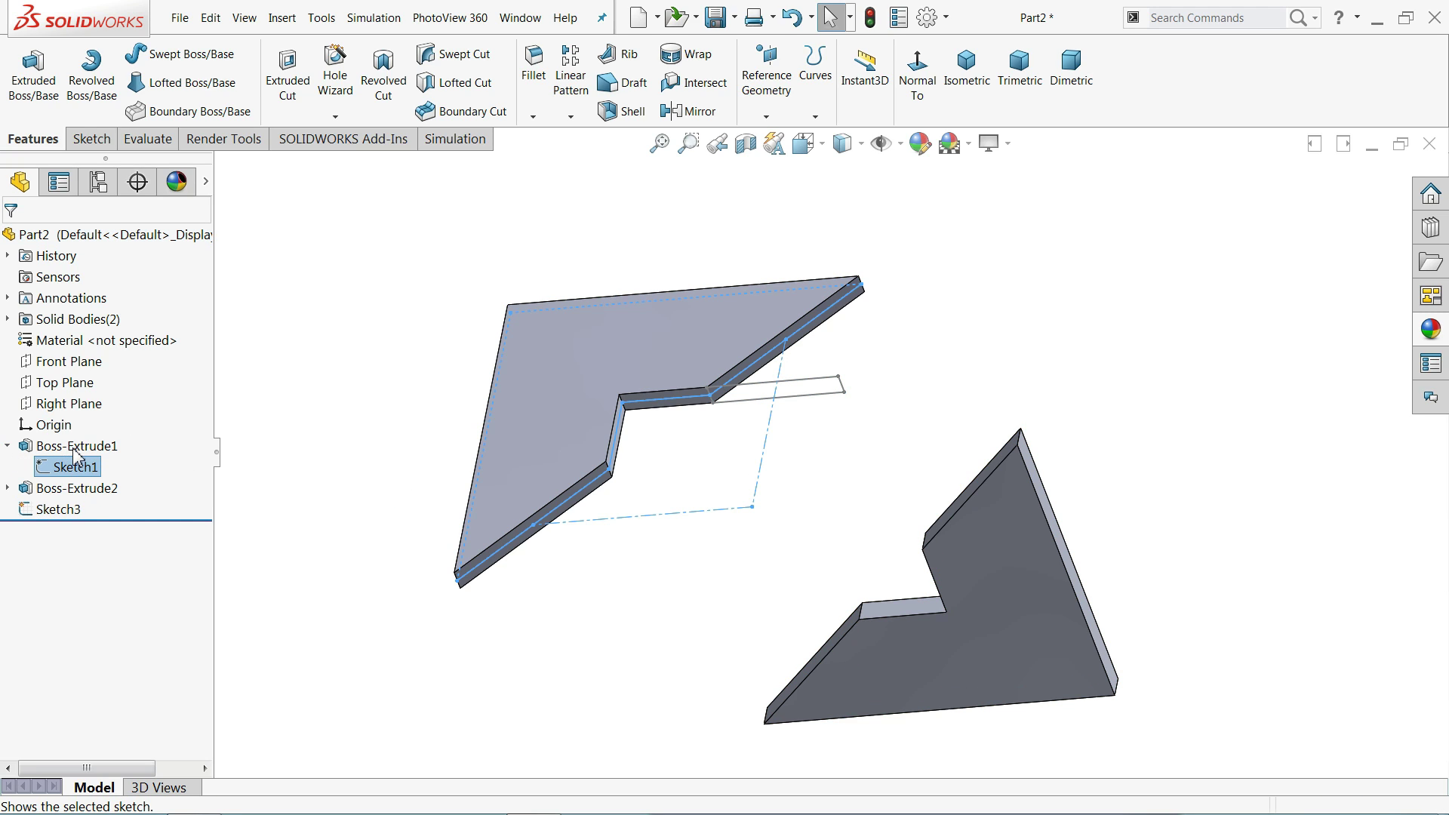
pyautogui.click(8, 488)
pyautogui.click(48, 514)
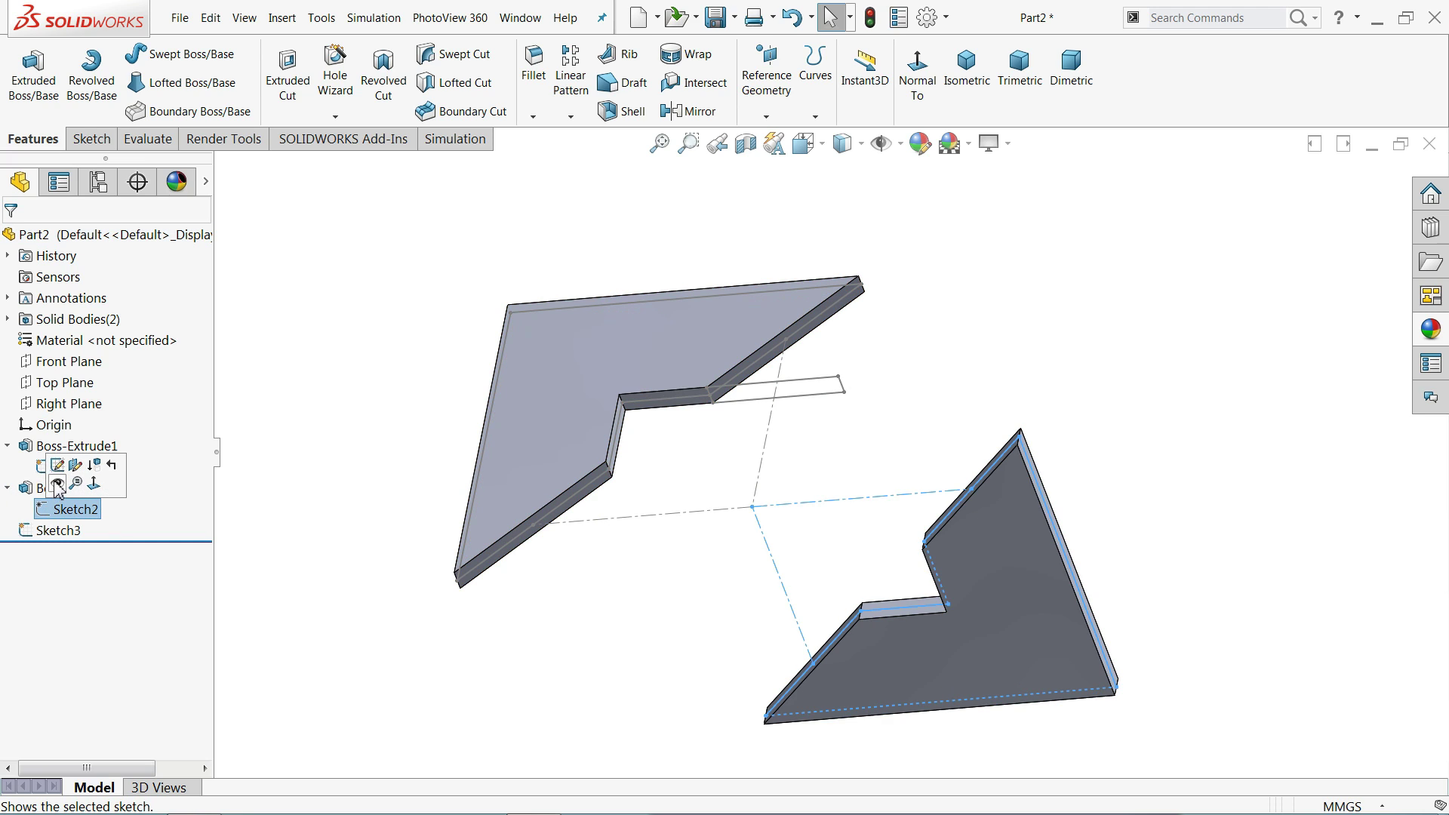
pyautogui.click(58, 485)
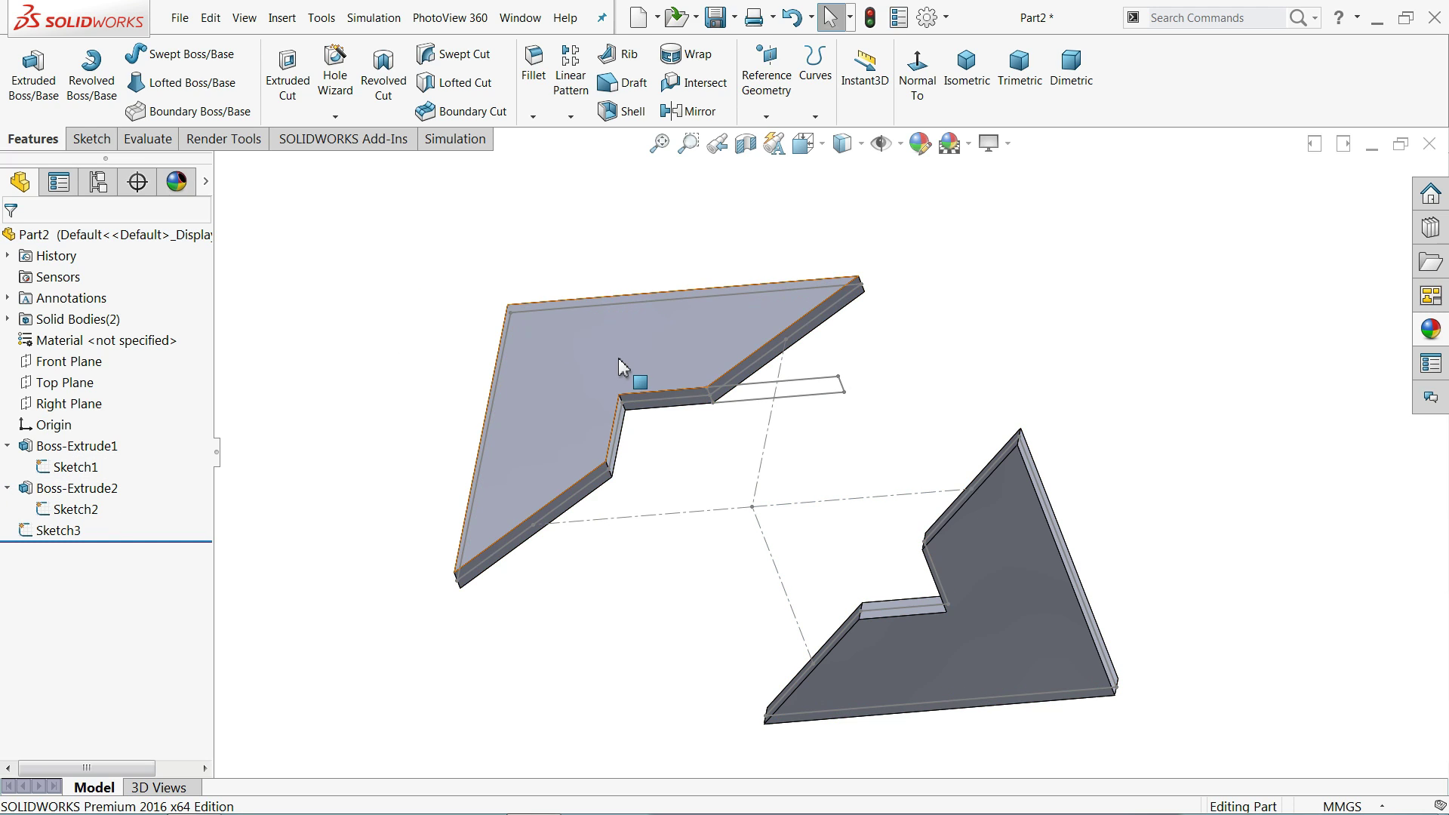
pyautogui.scroll(-3, 641, 379)
pyautogui.scroll(4, 929, 424)
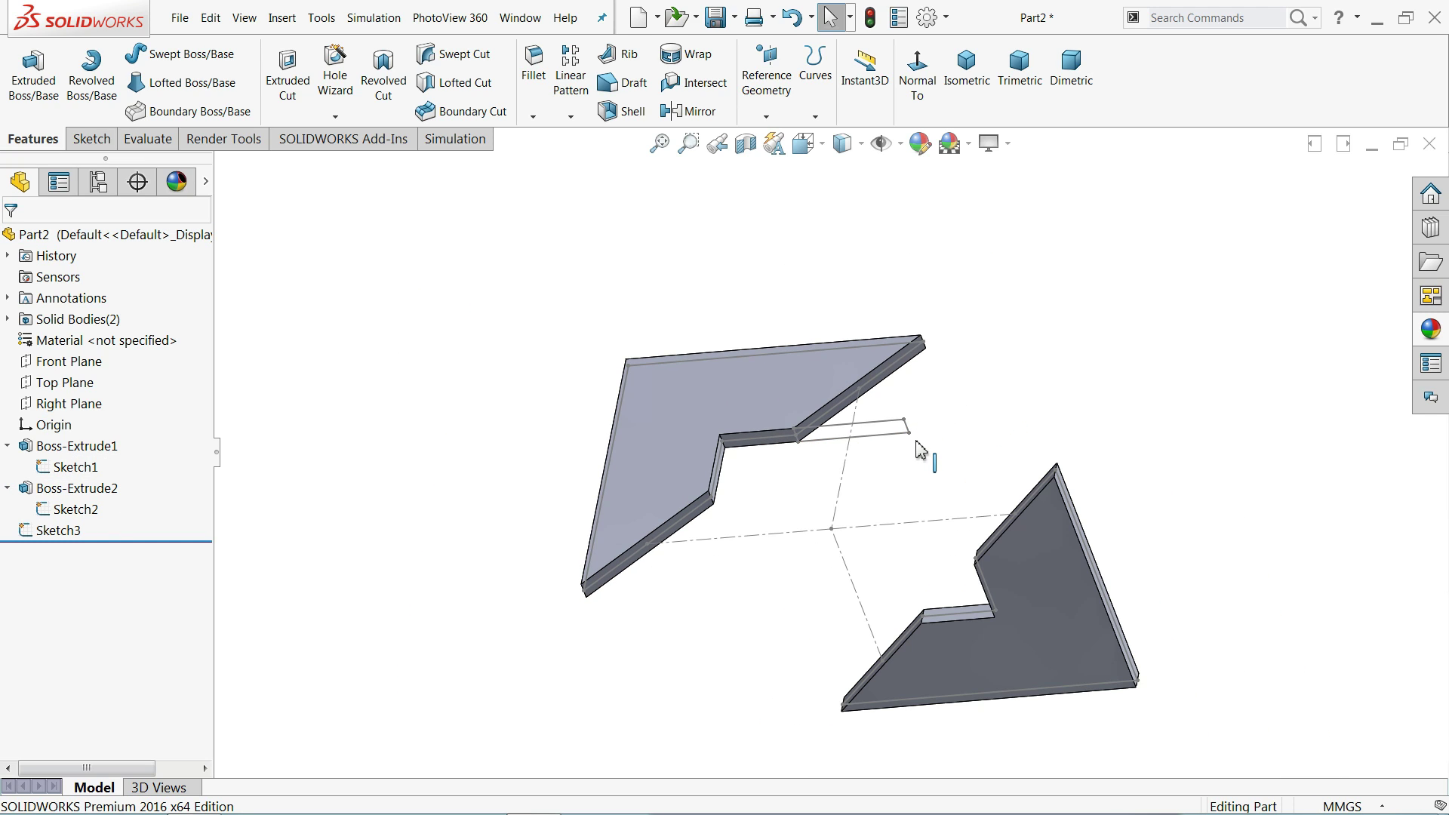
pyautogui.moveTo(897, 452)
pyautogui.mouseDown(button='middle')
pyautogui.moveTo(904, 500)
pyautogui.moveTo(878, 455)
pyautogui.mouseUp(button='middle')
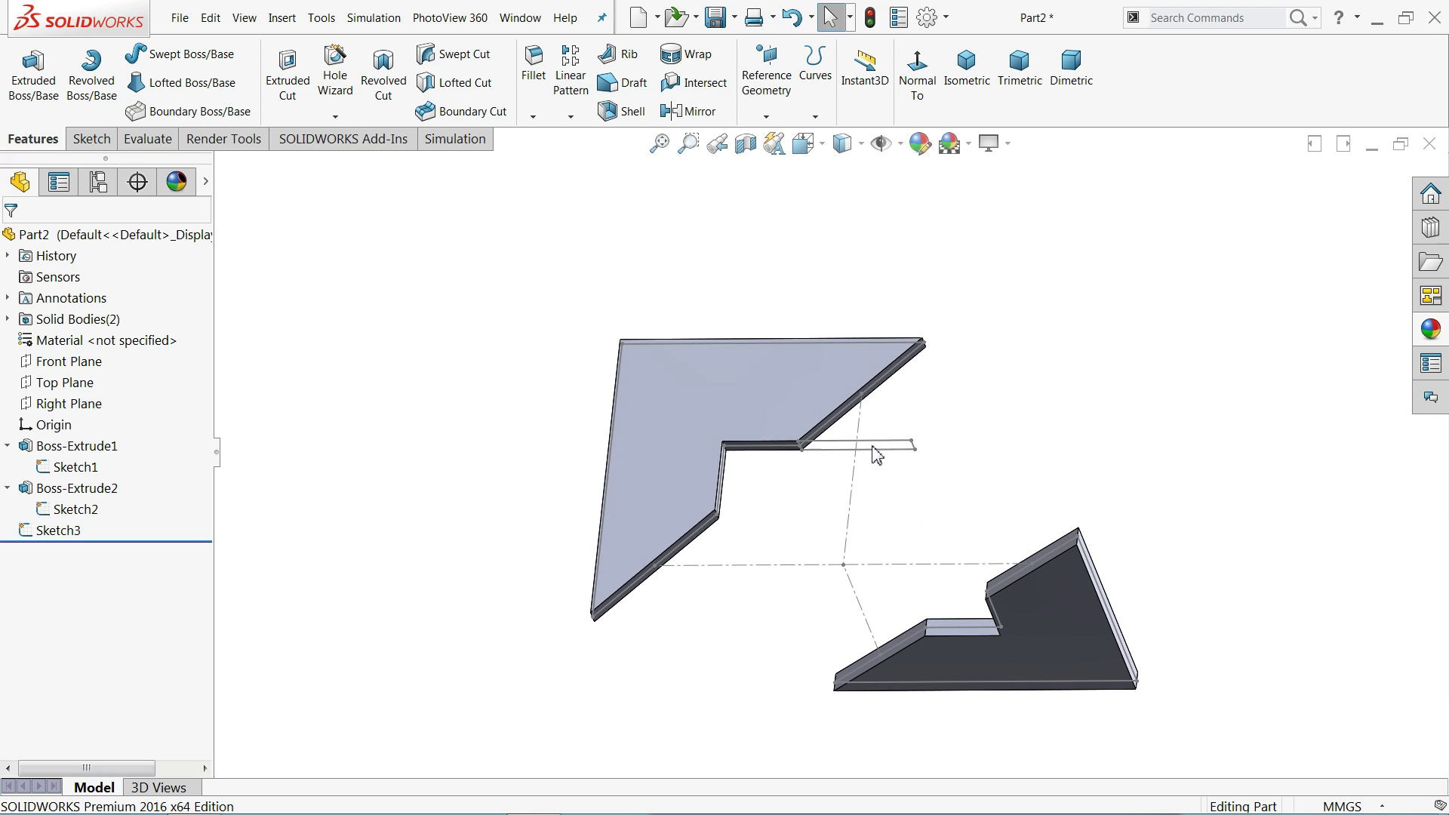
pyautogui.click(85, 408)
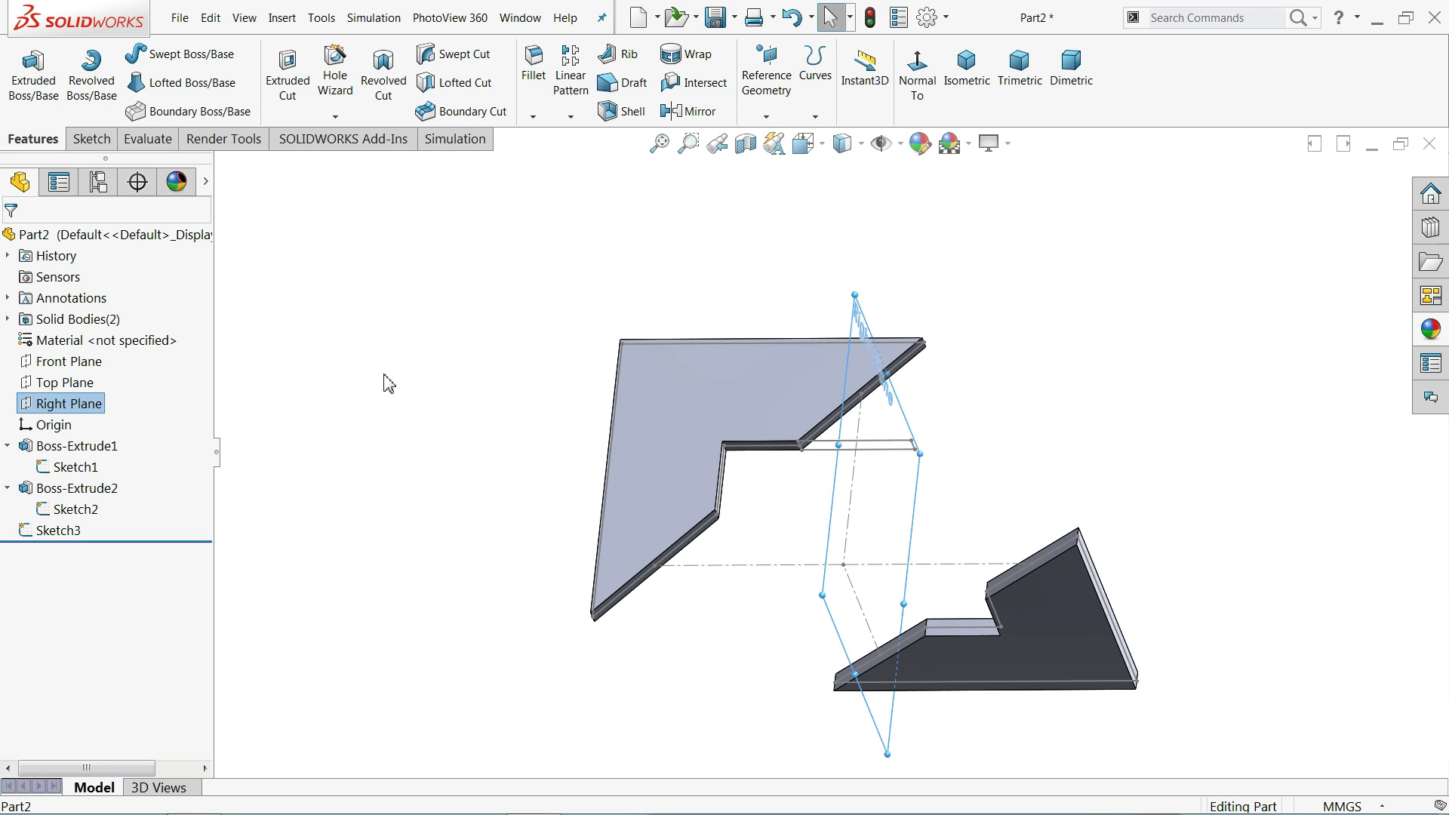
# - Start a new sketch on the Right Plane, viewed normal to it
pyautogui.moveTo(388, 384); pyautogui.dragTo(339, 444, button='middle')
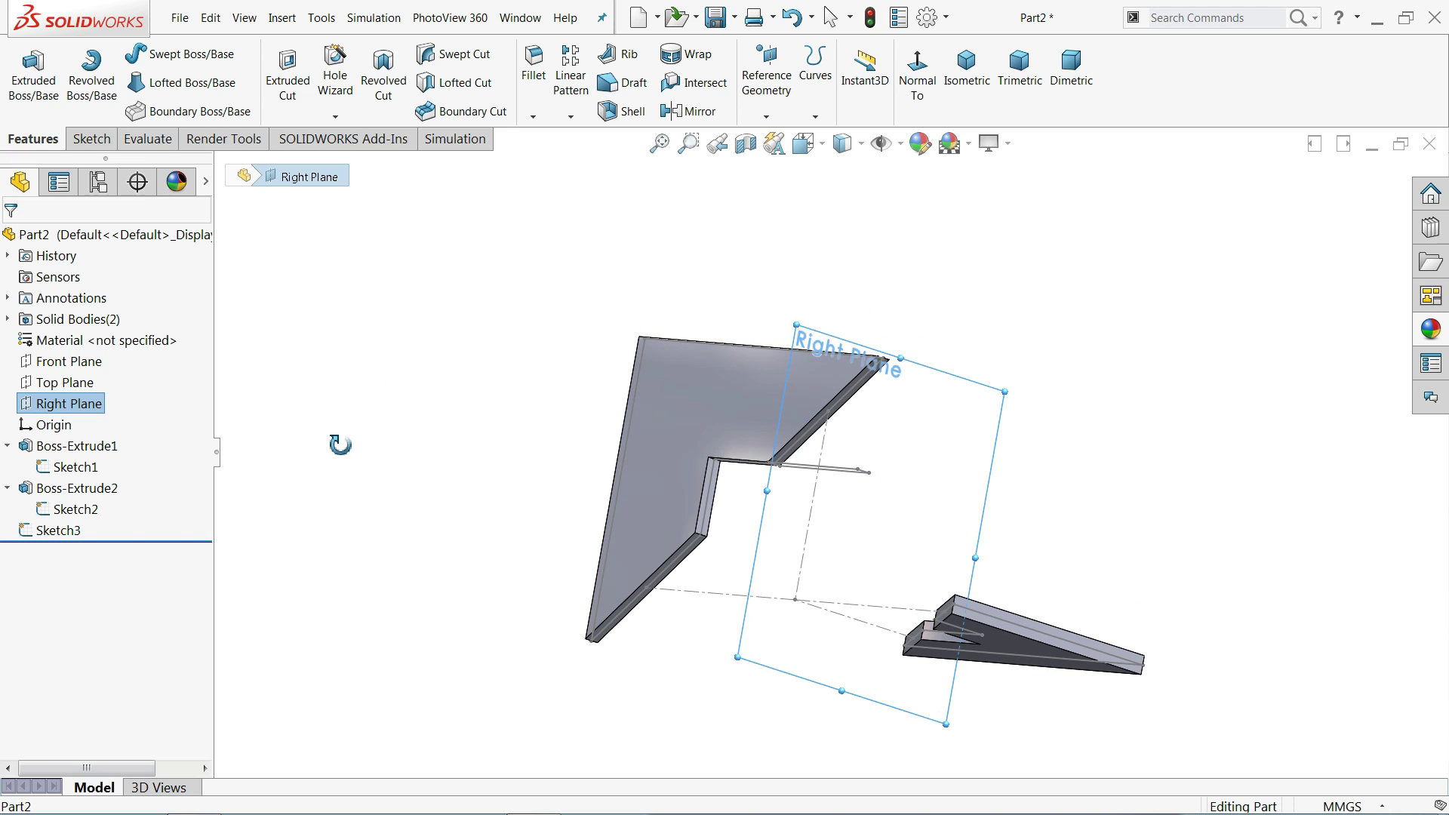
pyautogui.click(926, 90)
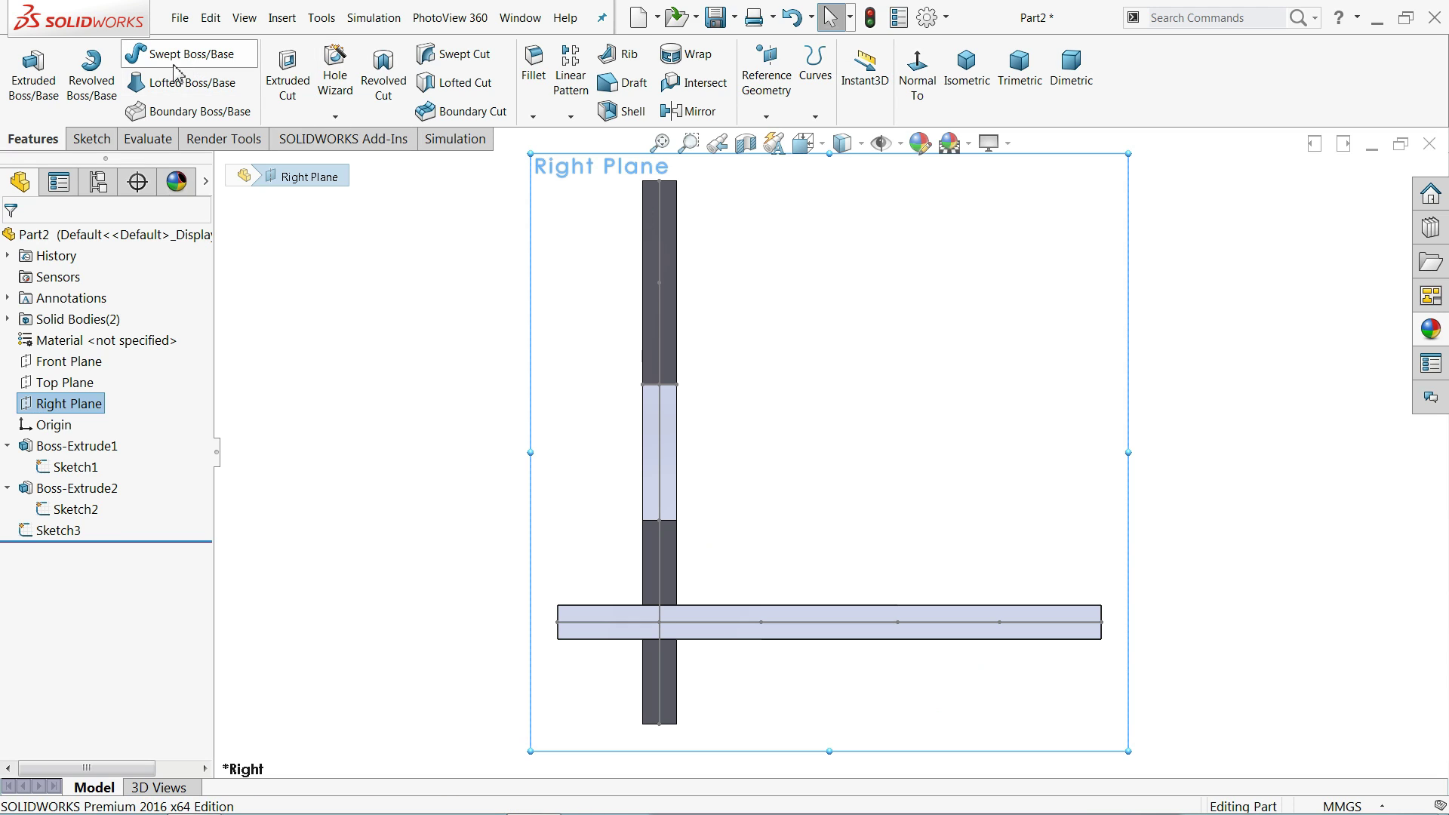
pyautogui.click(91, 139)
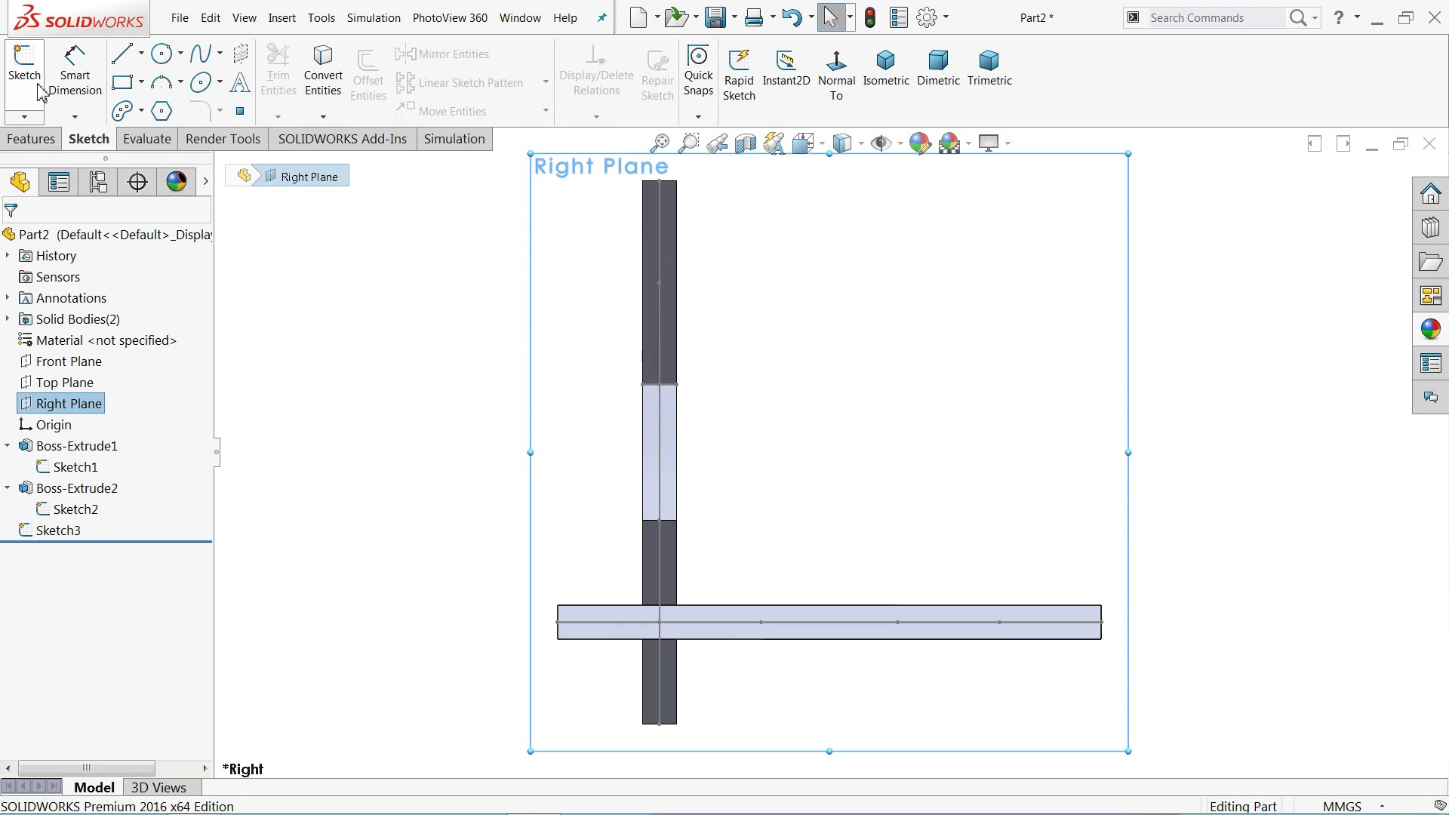
pyautogui.click(37, 89)
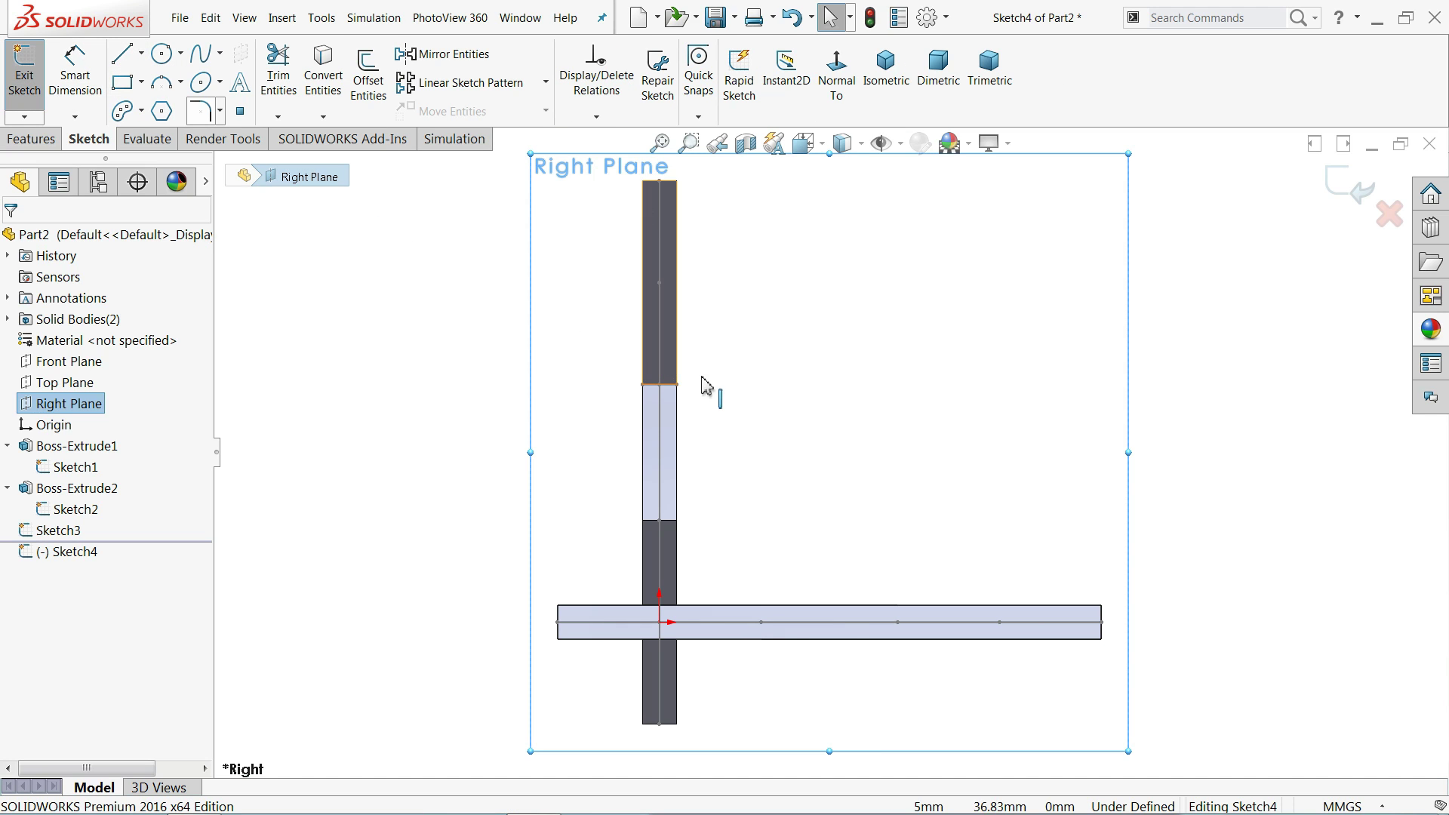
pyautogui.scroll(-2, 706, 386)
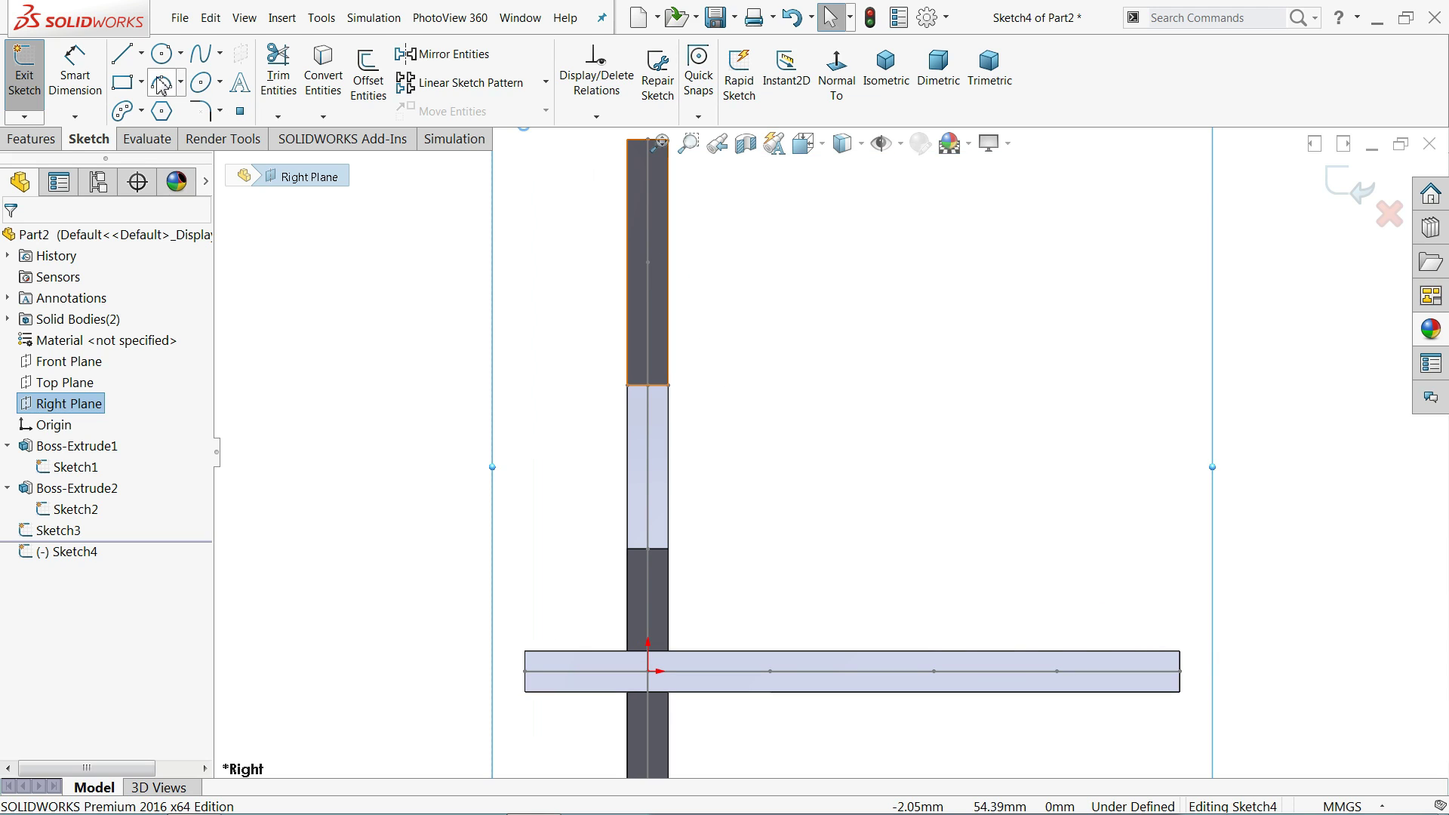
# - Draw a vertical line down the upright plate, a tangent arc, then a horizontal line
pyautogui.click(124, 56)
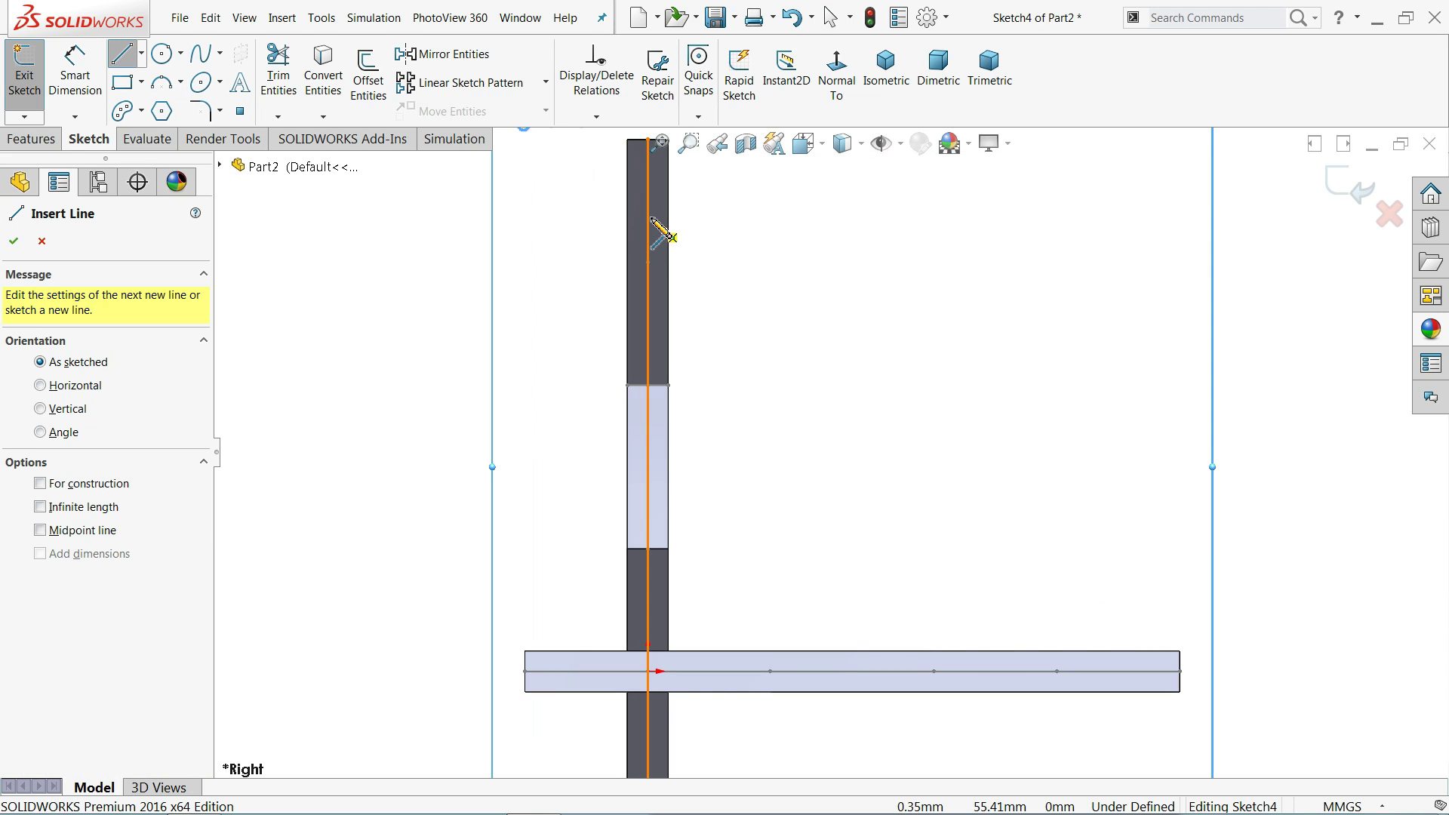
pyautogui.click(671, 235)
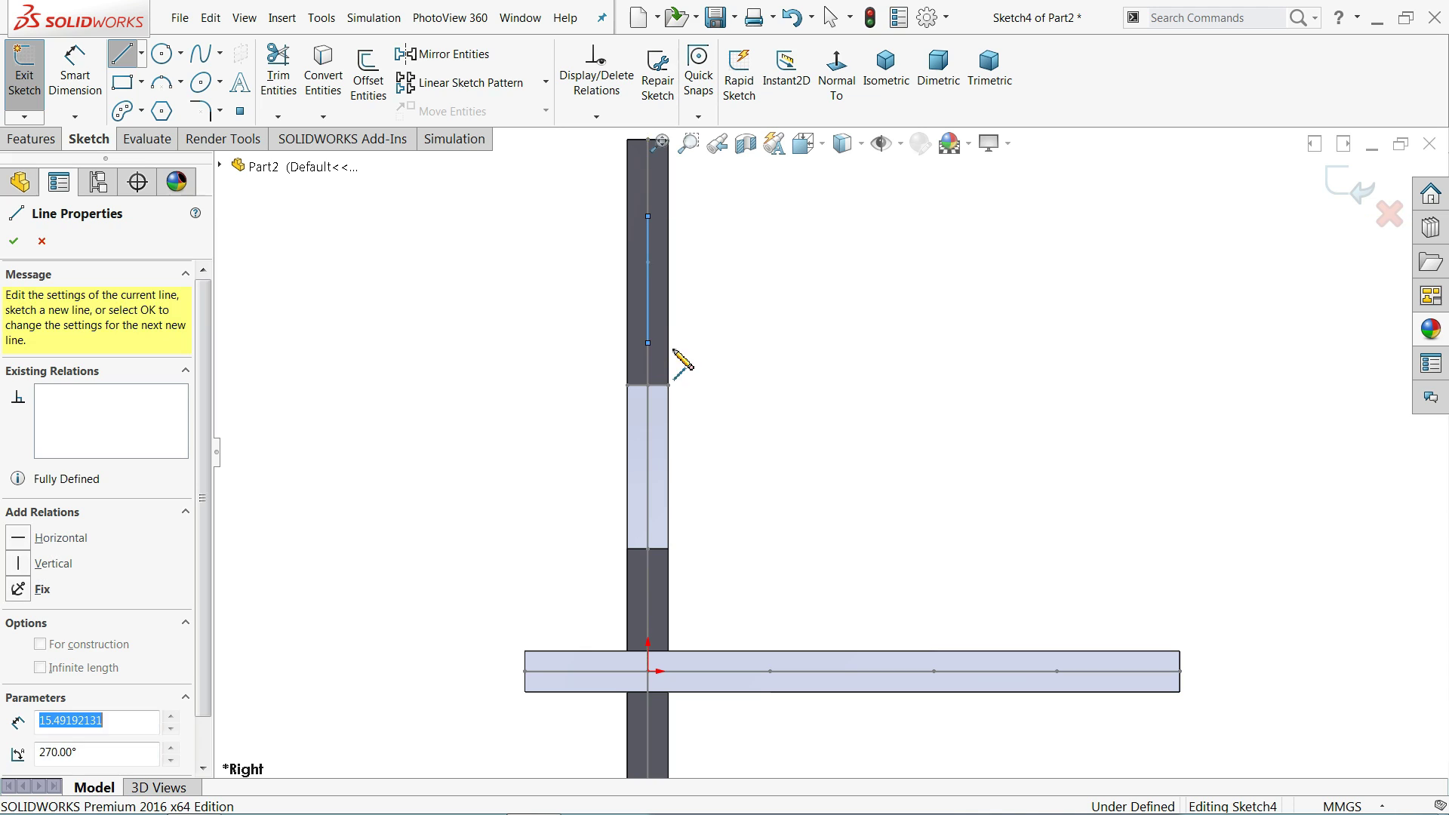
pyautogui.click(647, 342)
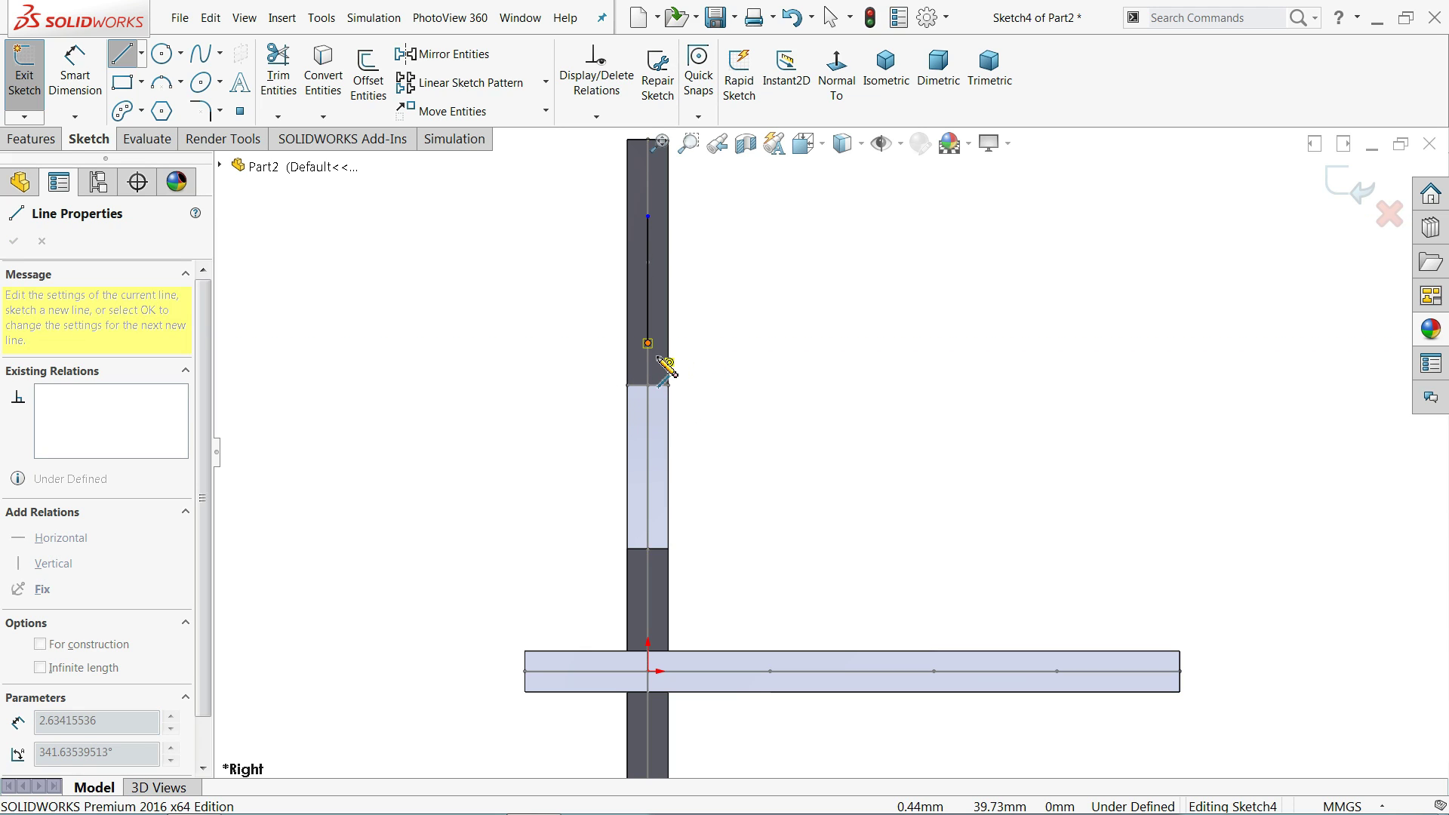
pyautogui.press('a')
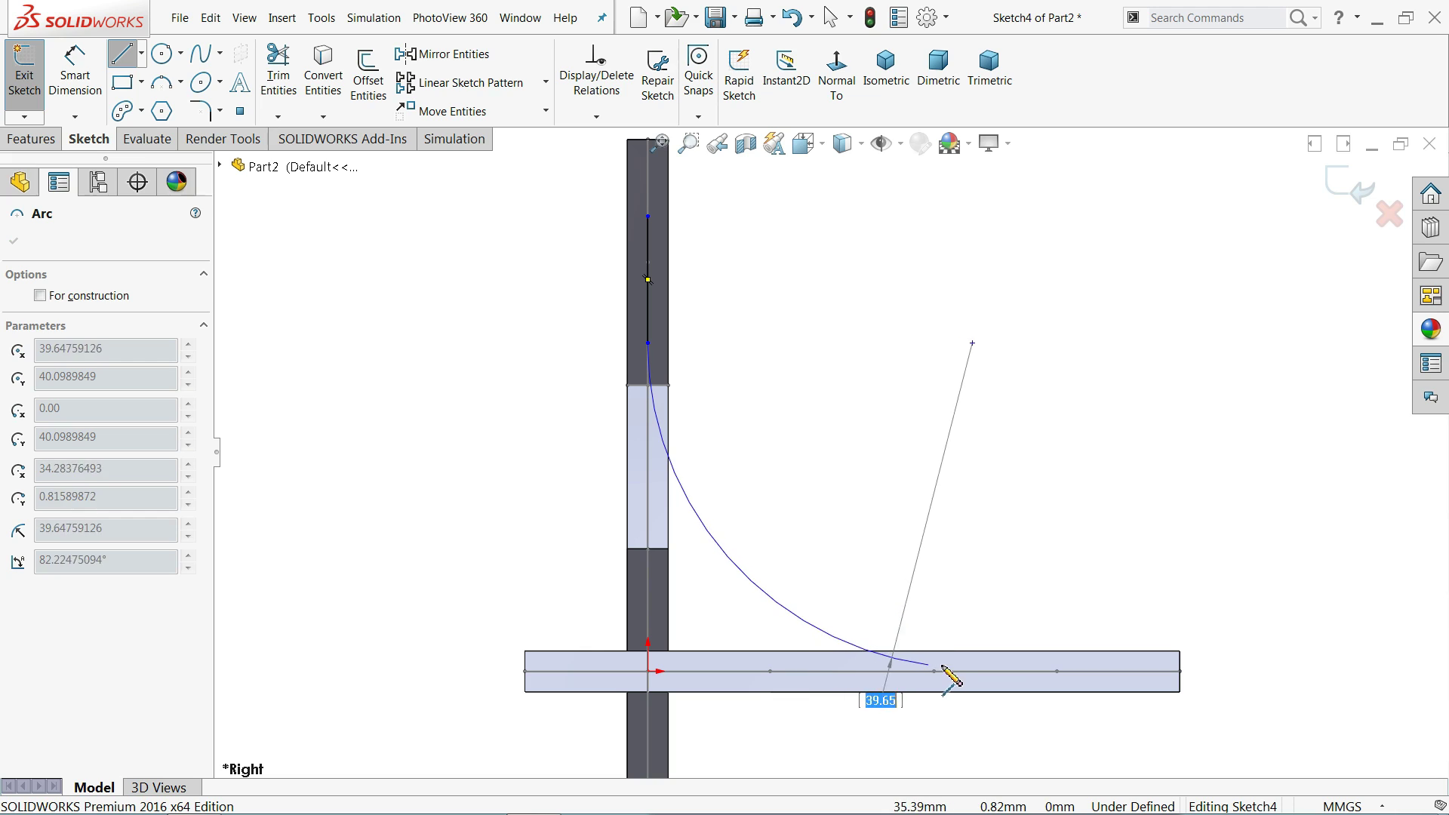
pyautogui.click(978, 662)
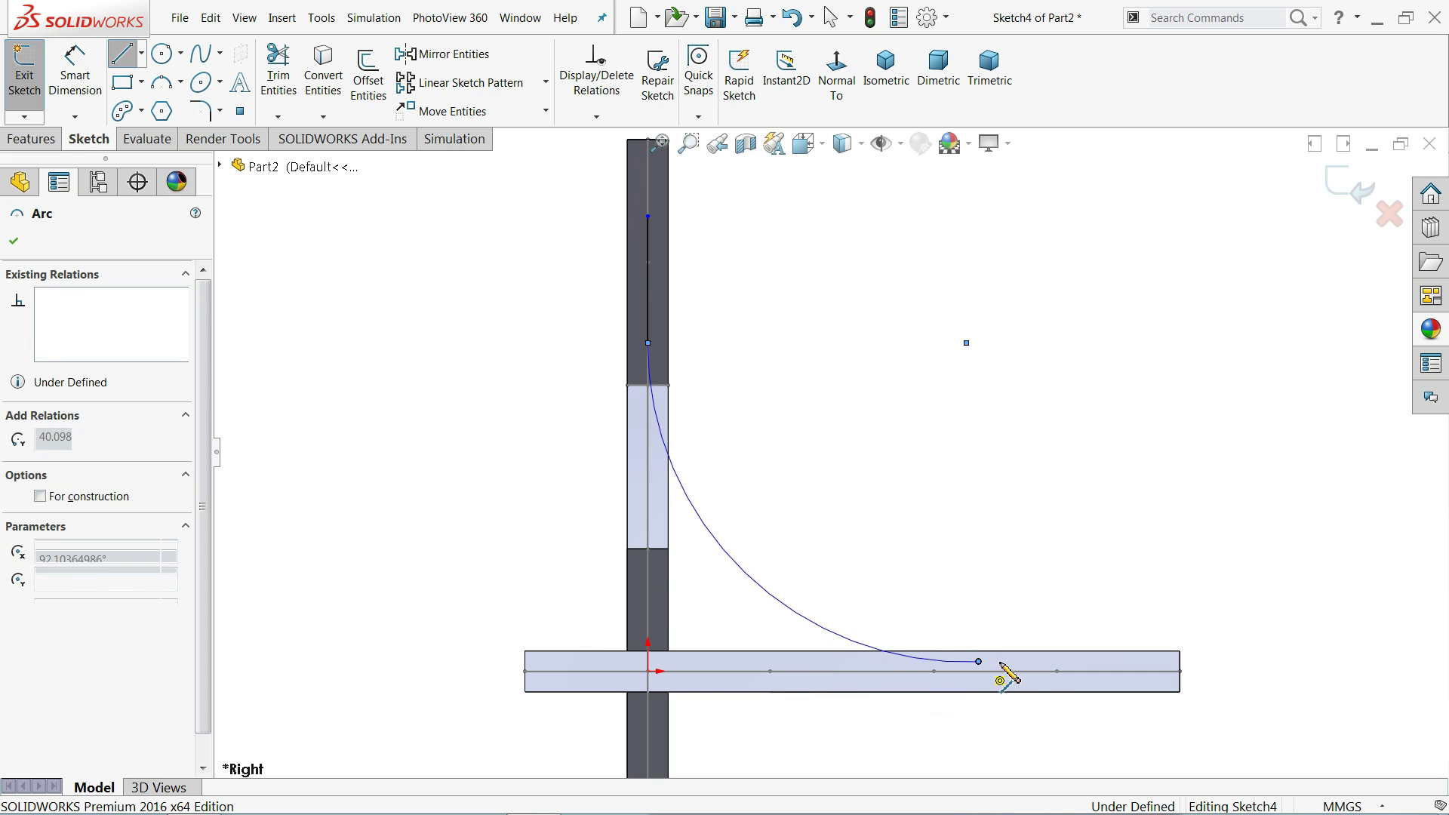
pyautogui.click(1097, 662)
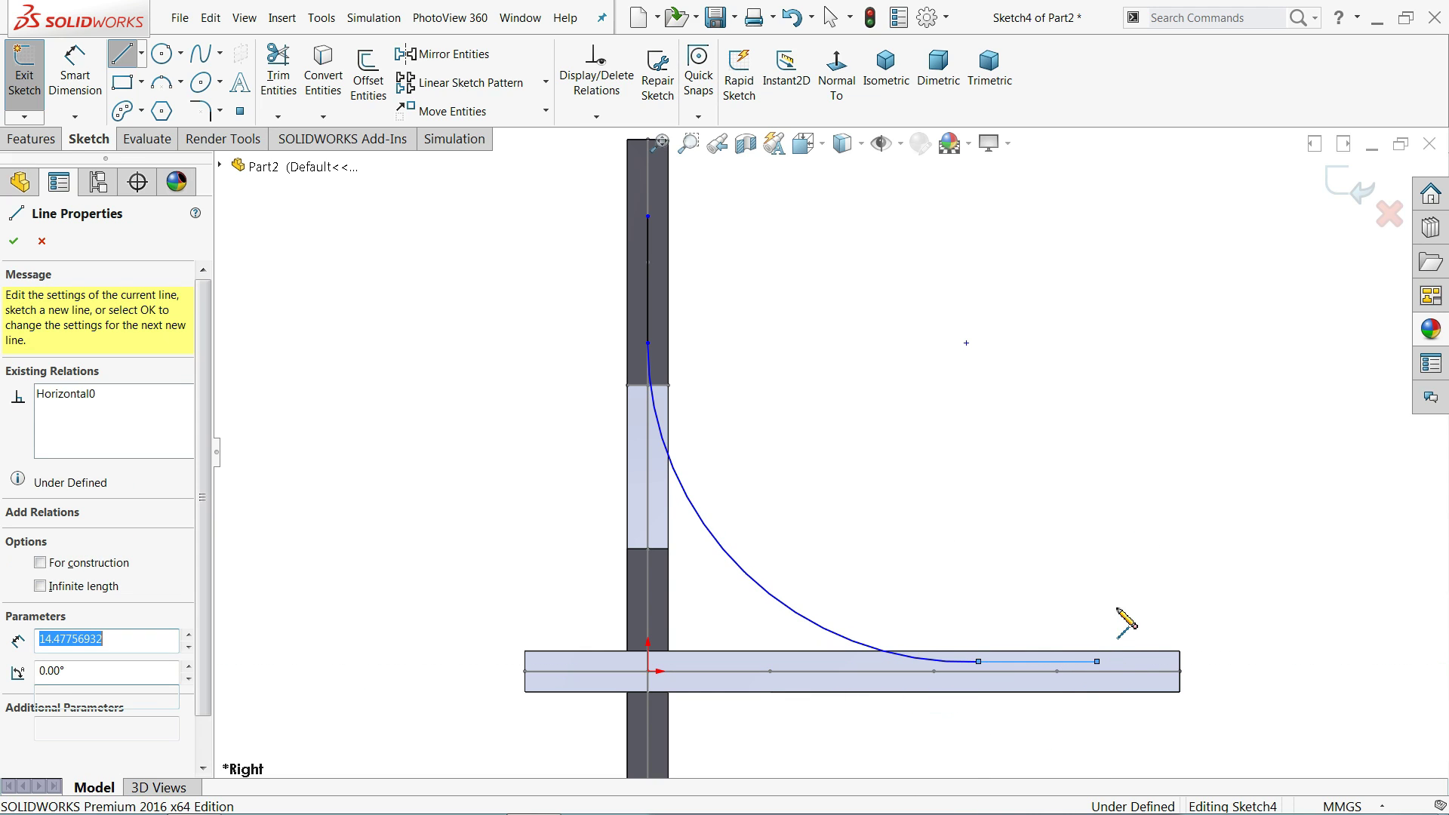
pyautogui.rightClick(1184, 556)
pyautogui.click(1190, 534)
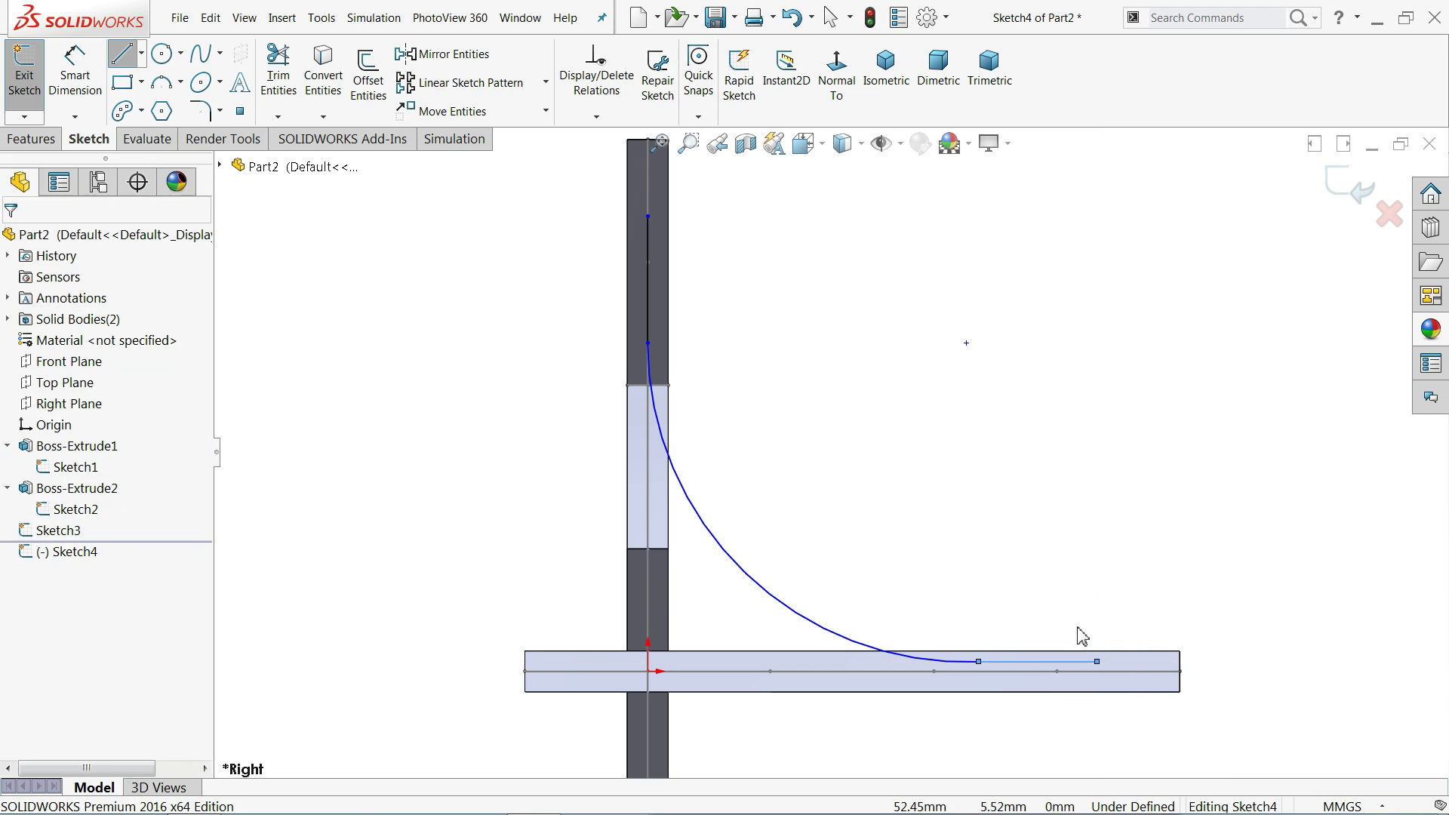
# - Make the arc tangent to the horizontal line
pyautogui.click(1060, 664)
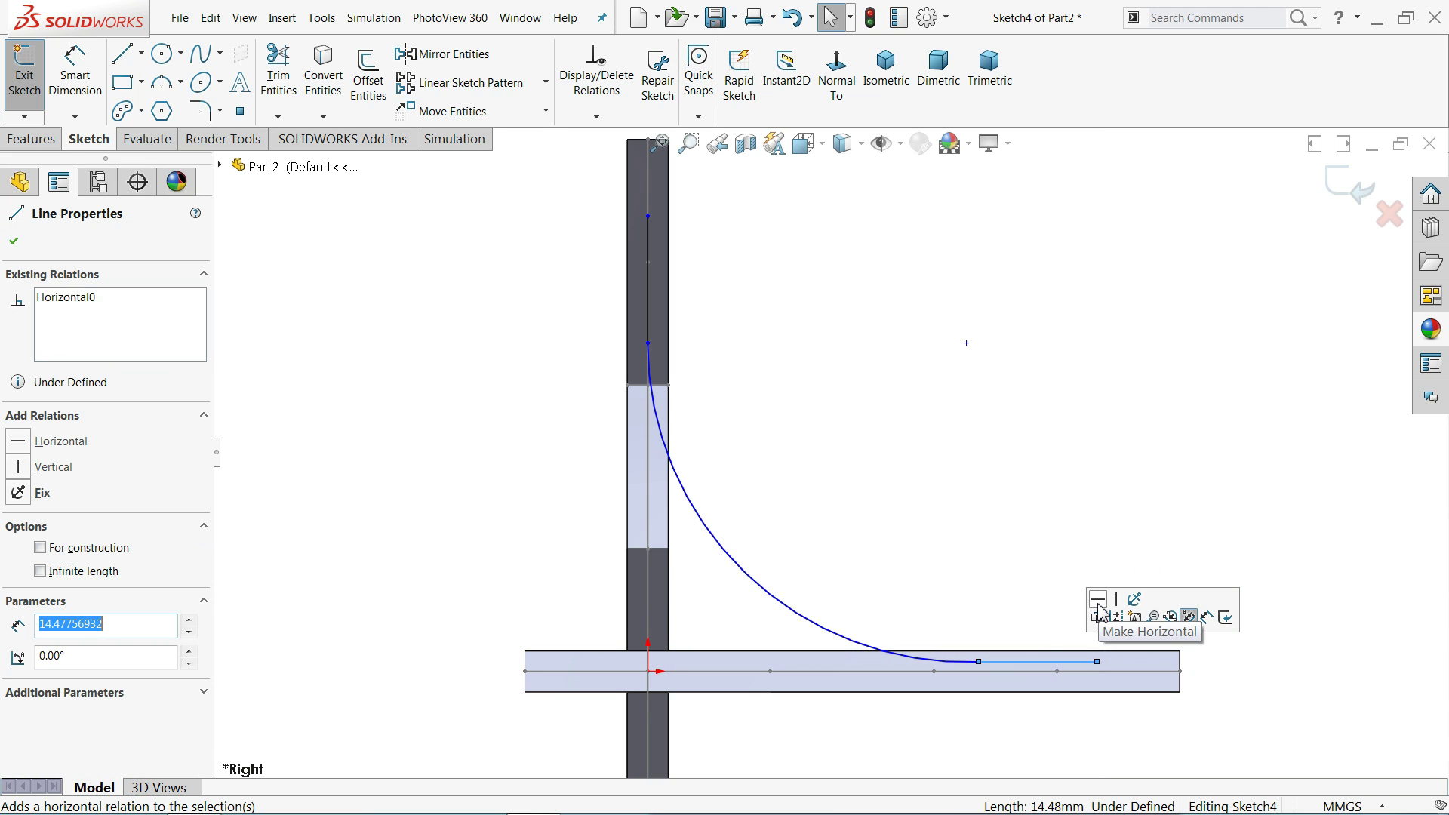
pyautogui.click(979, 662)
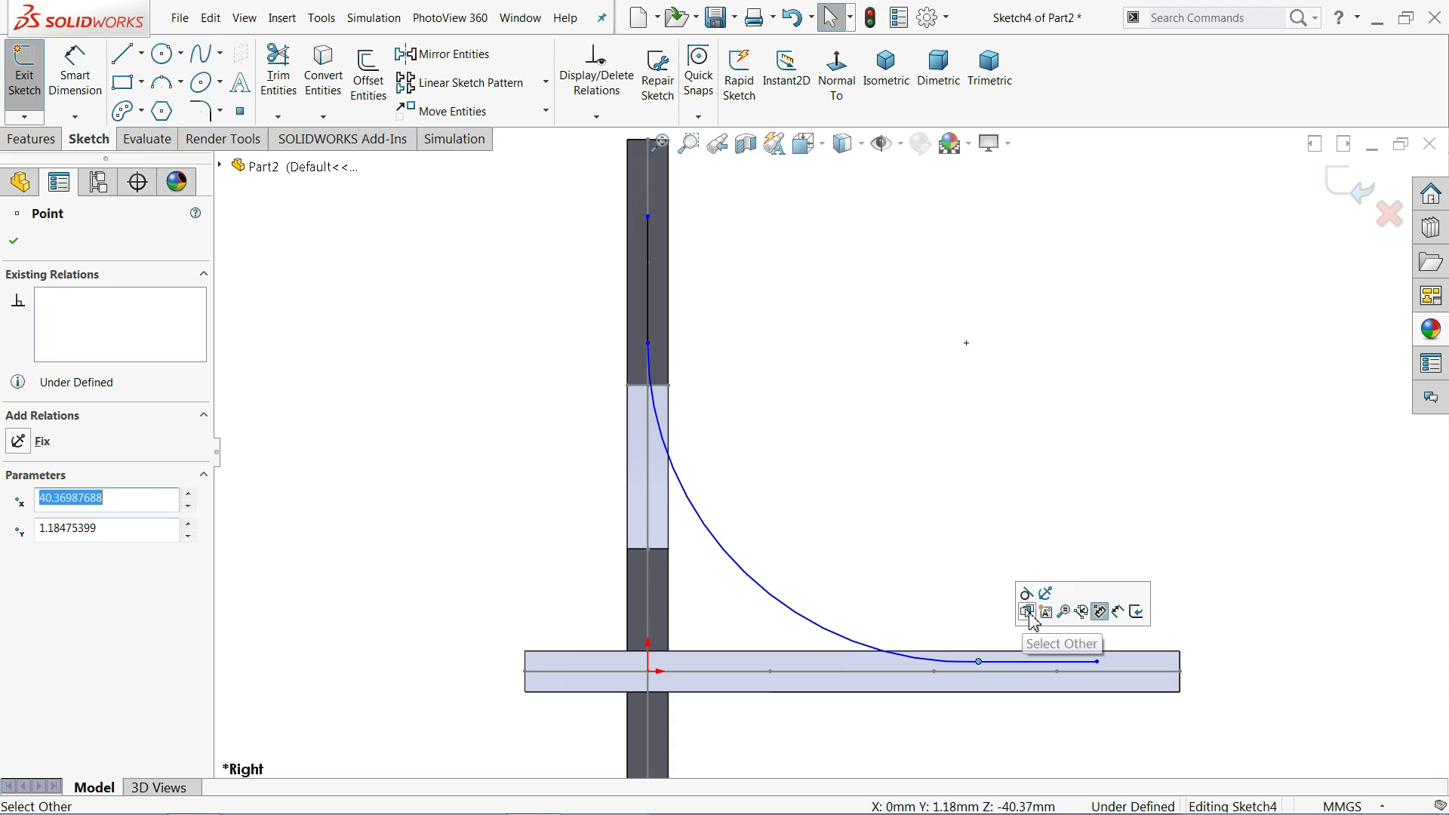
pyautogui.click(1027, 593)
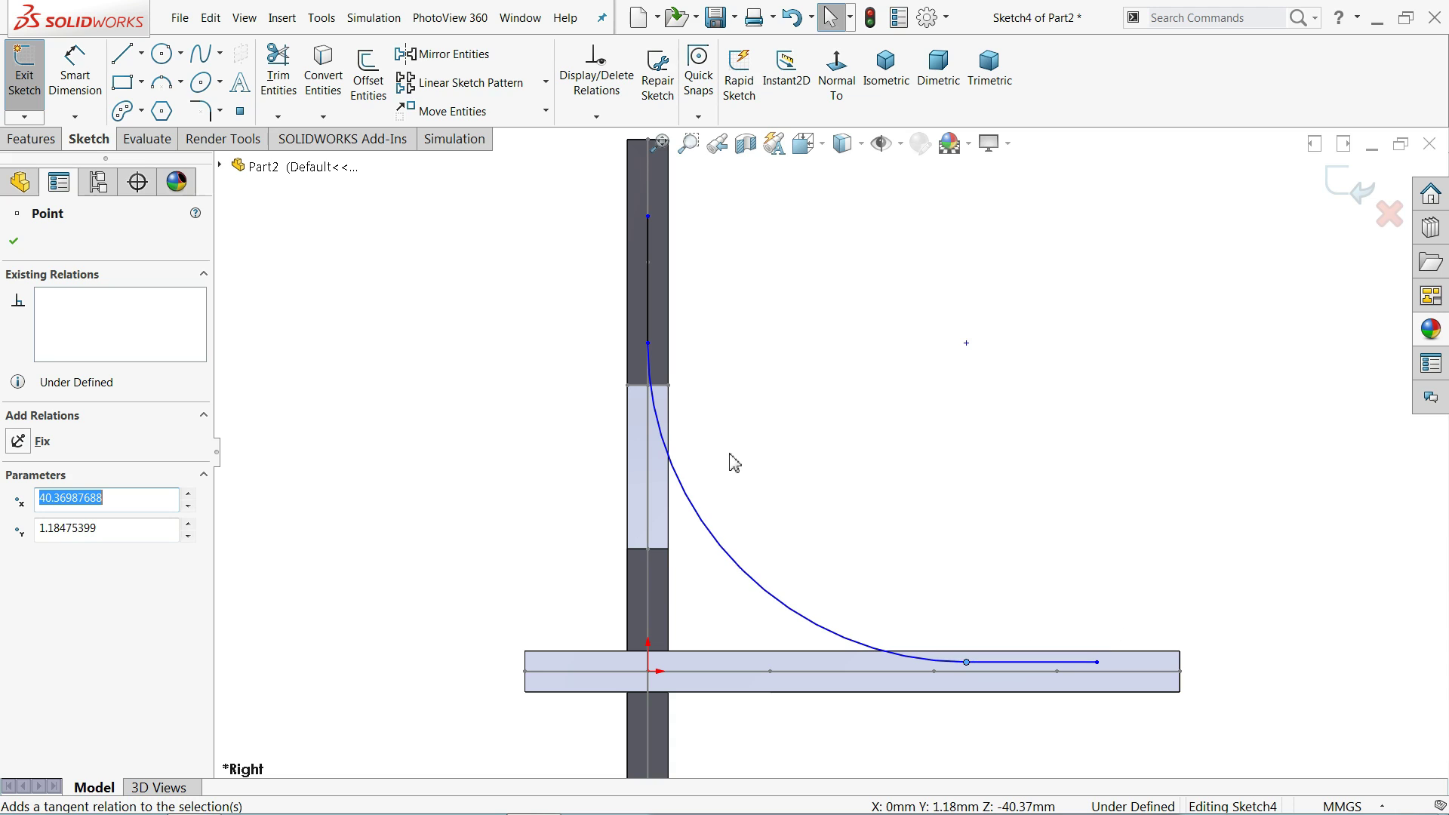
pyautogui.click(649, 345)
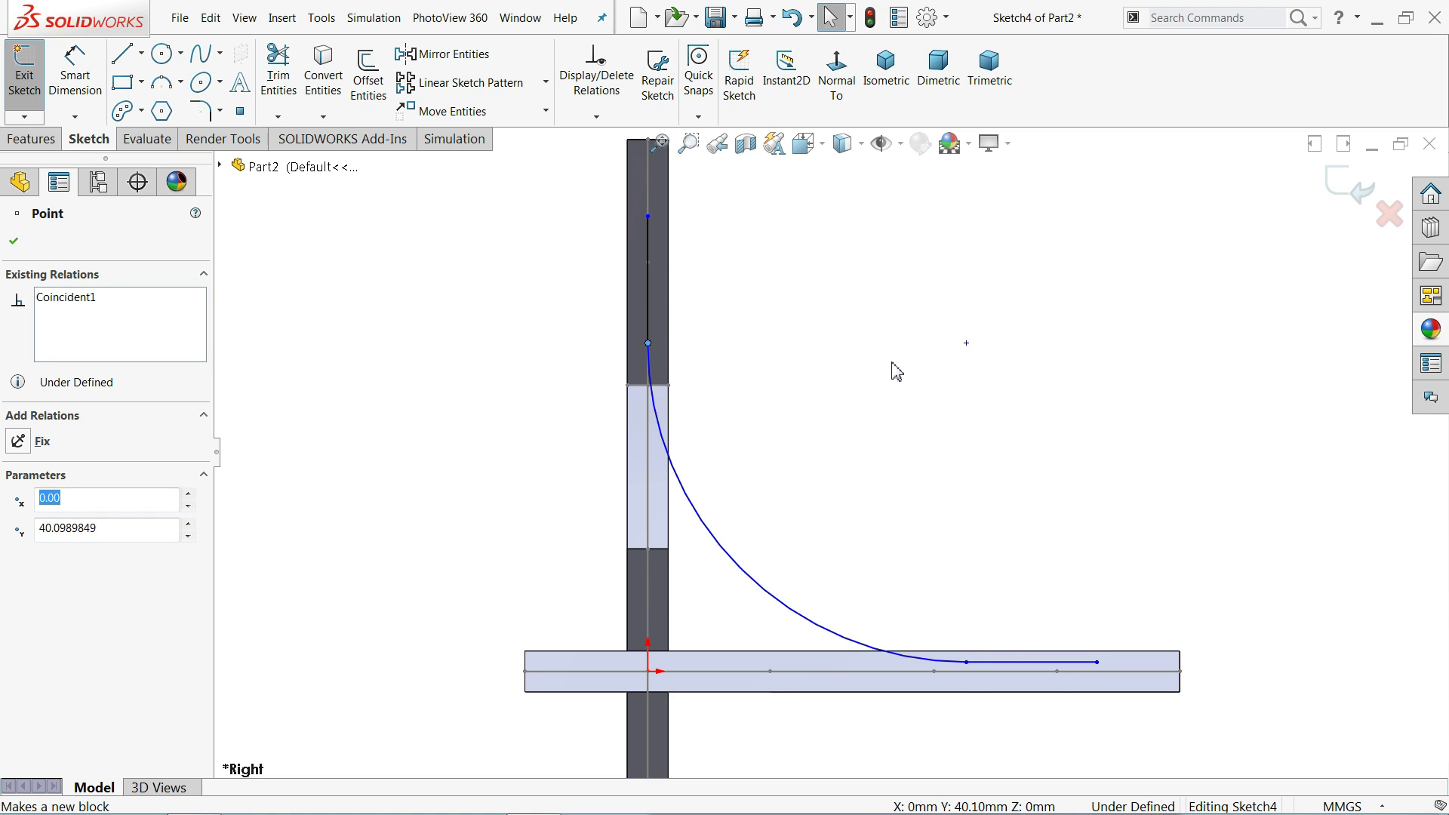
# - Make the path's top end coincident with the upright plate's corner and its far end with the lower plate's corner
pyautogui.moveTo(860, 375); pyautogui.dragTo(908, 401, button='middle')
pyautogui.scroll(-5, 710, 305)
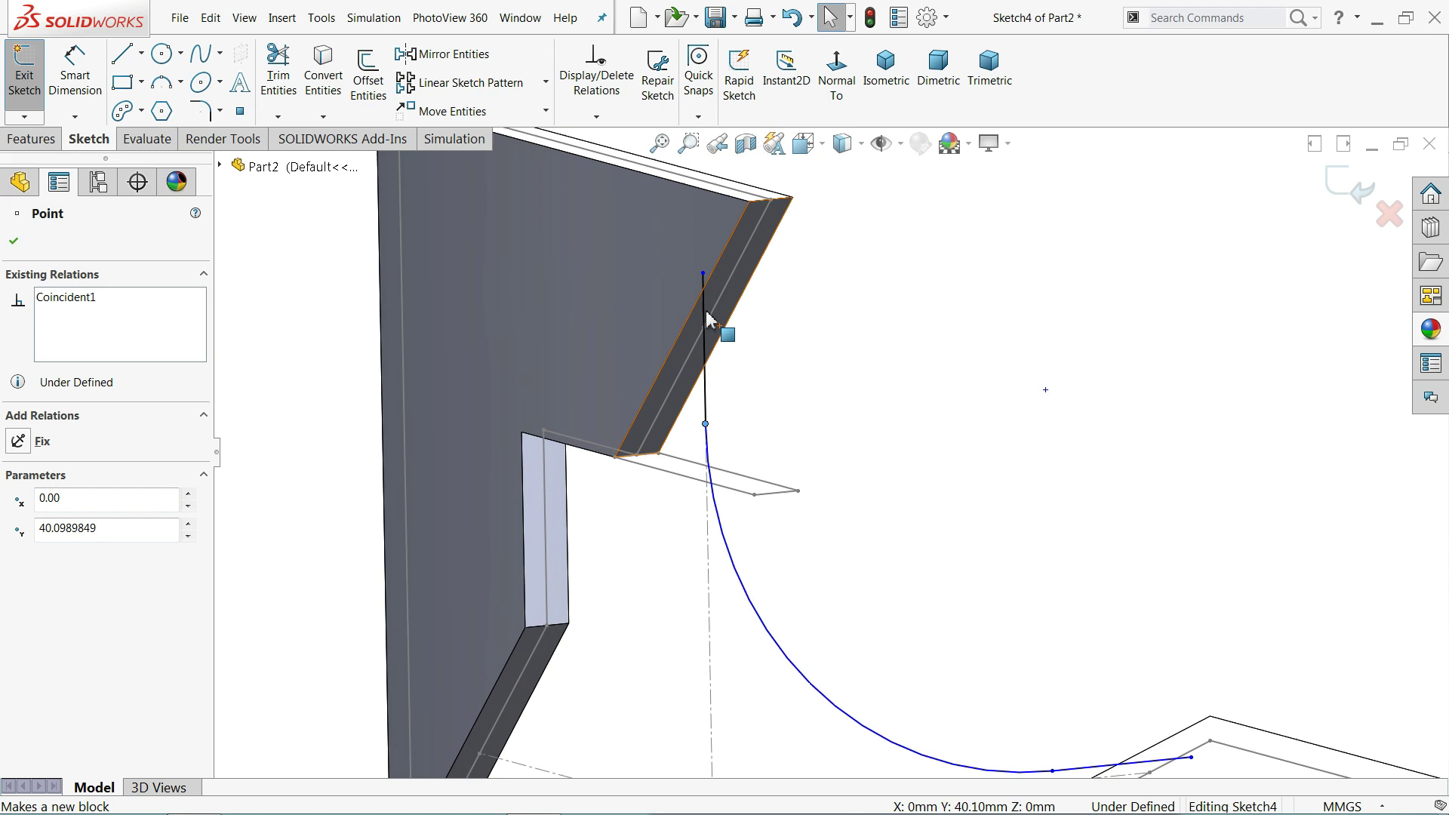
pyautogui.moveTo(708, 272); pyautogui.dragTo(710, 339)
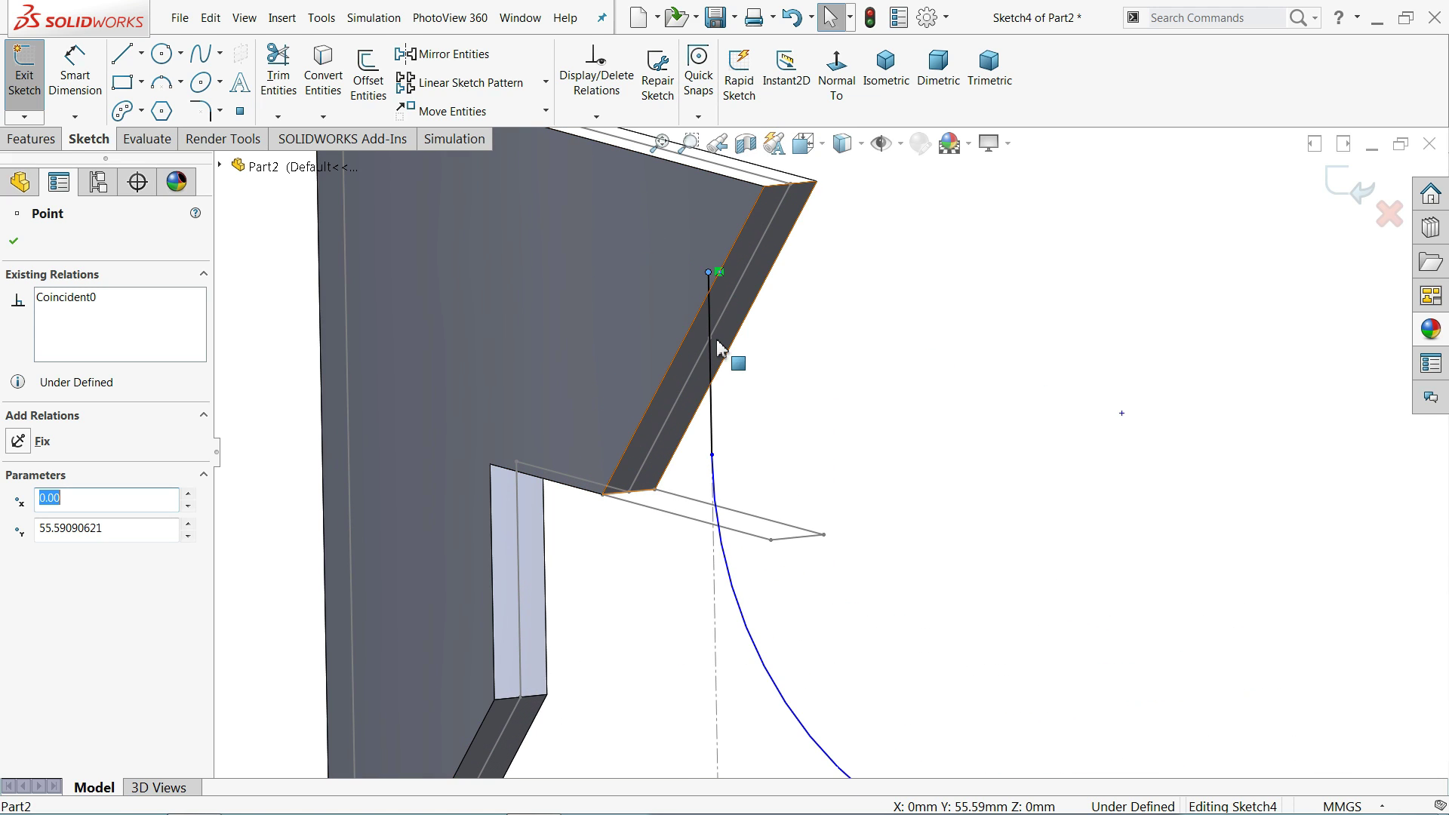
pyautogui.press('Escape')
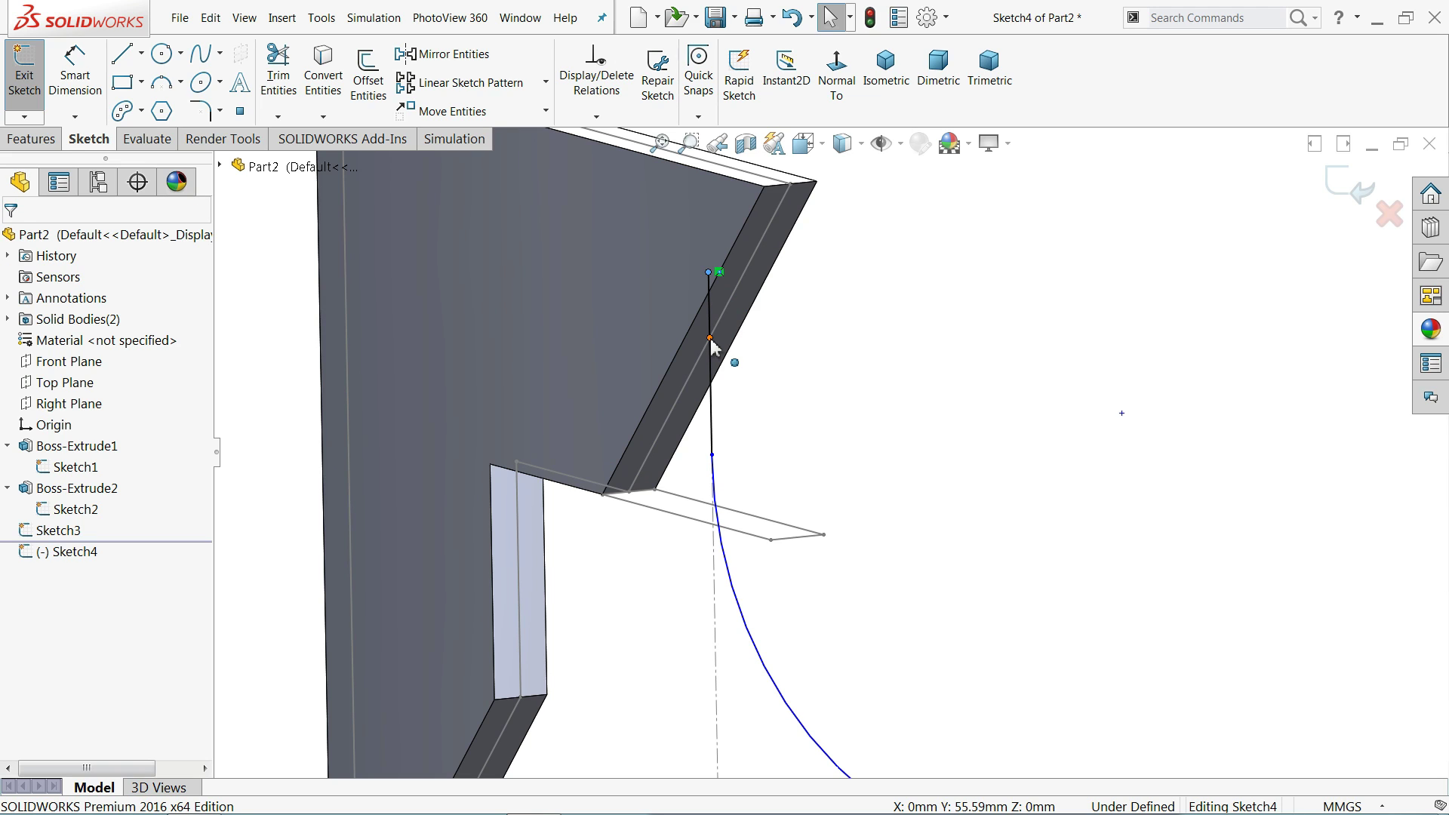
pyautogui.click(709, 337)
pyautogui.keyDown('ctrl'); pyautogui.click(710, 337); pyautogui.keyUp('ctrl')
pyautogui.click(789, 276)
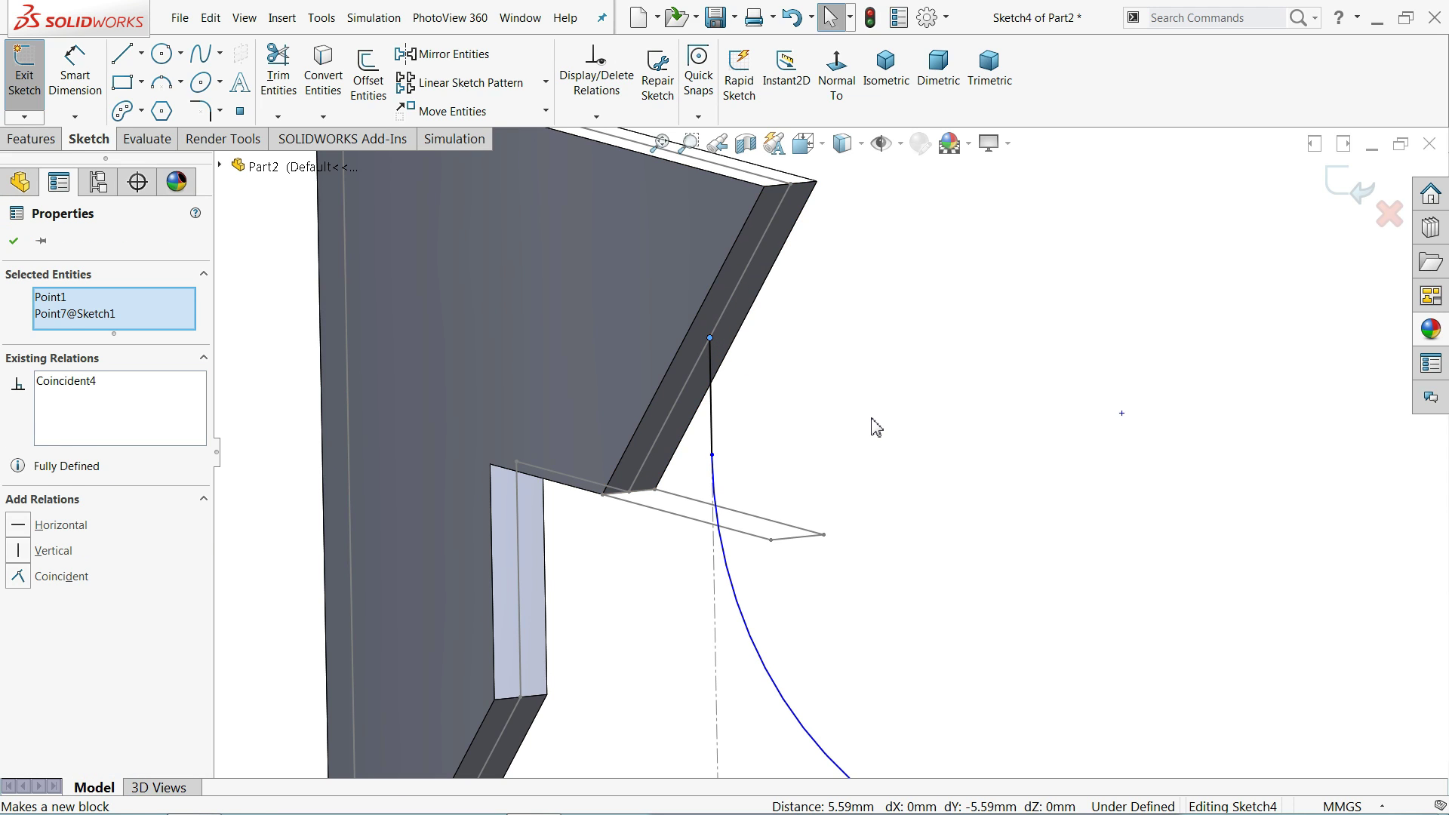
pyautogui.scroll(5, 870, 424)
pyautogui.scroll(-5, 1058, 591)
pyautogui.scroll(-6, 891, 600)
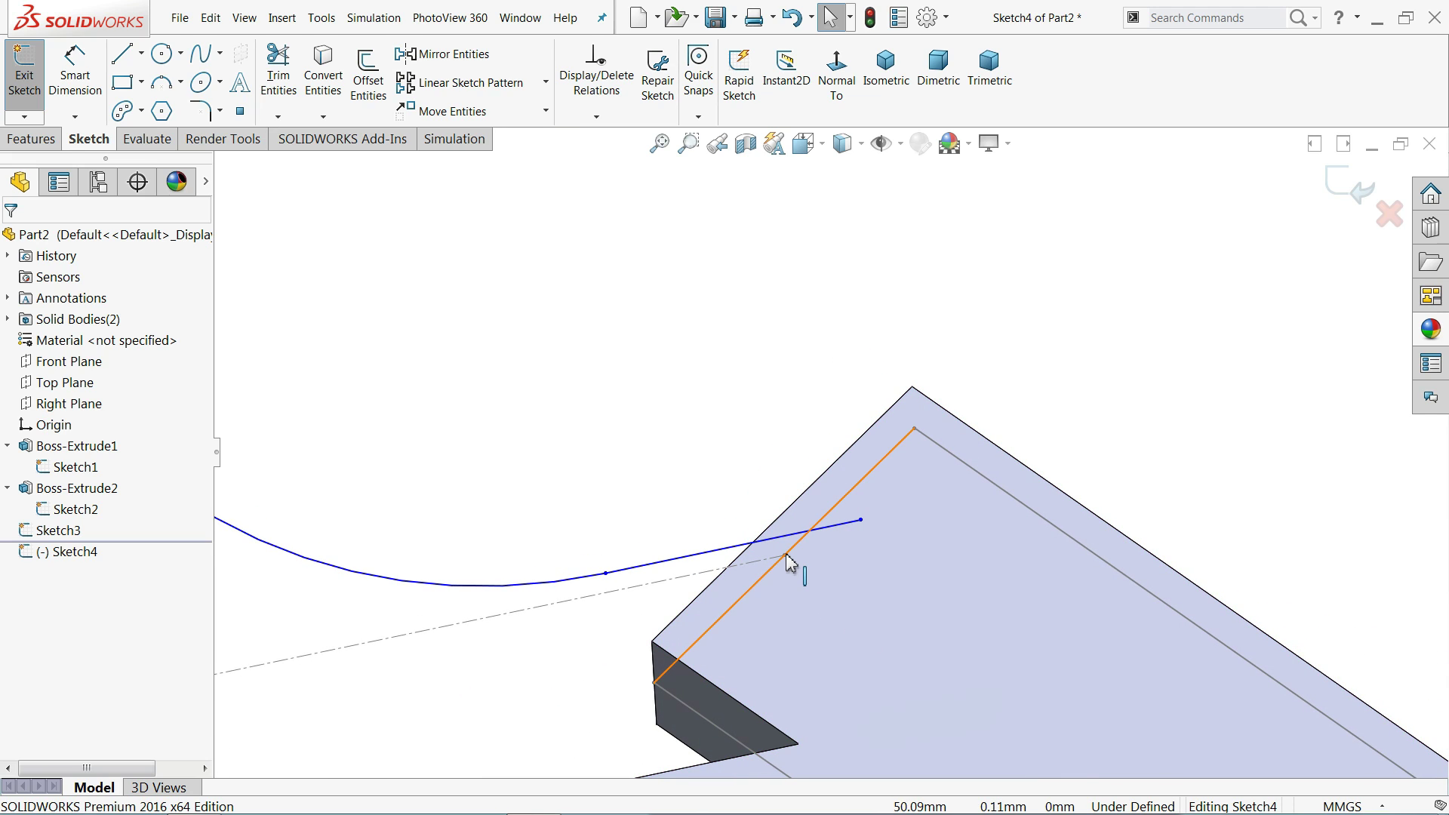
pyautogui.click(785, 556)
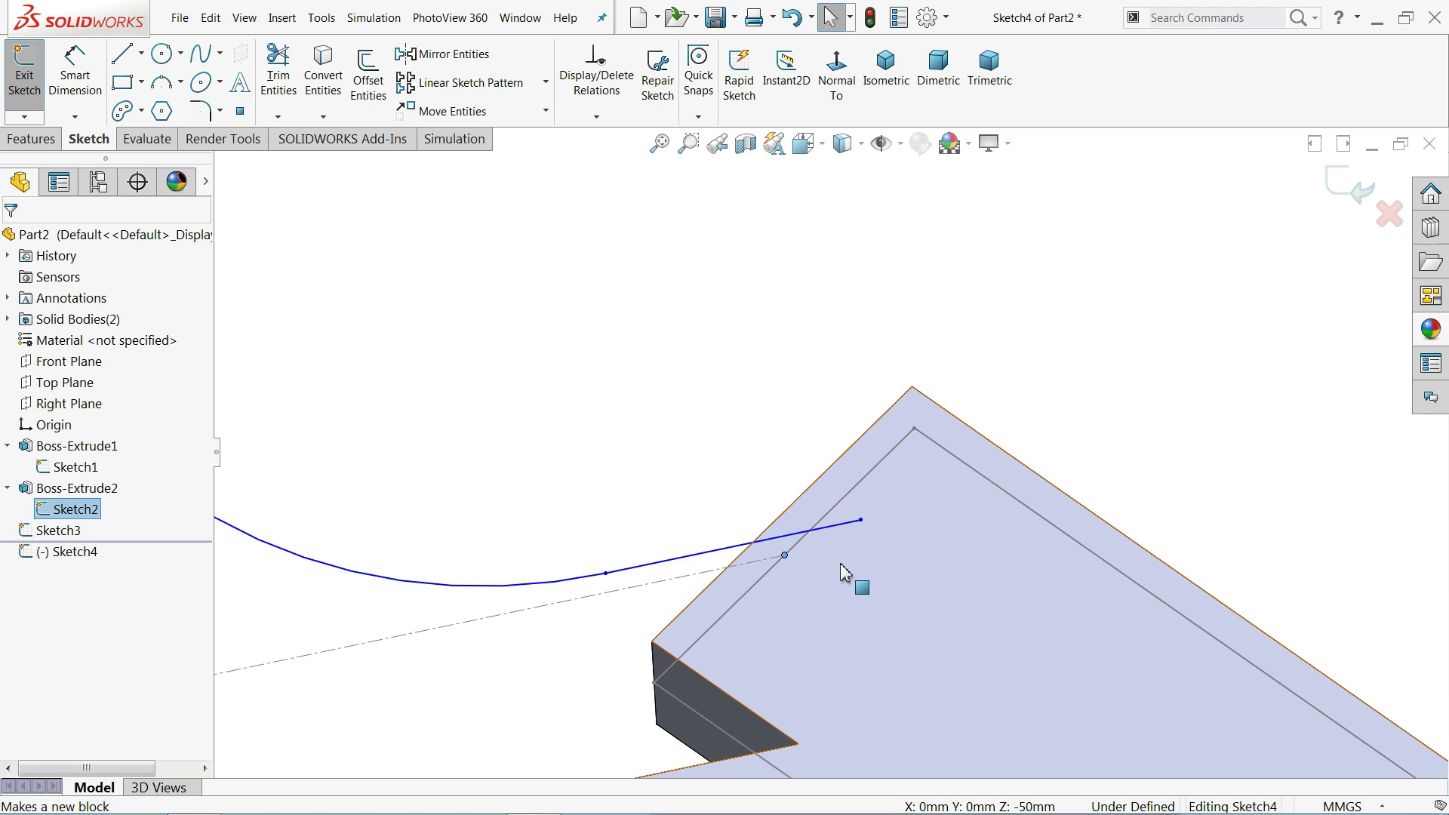
pyautogui.keyDown('ctrl'); pyautogui.click(861, 521); pyautogui.keyUp('ctrl')
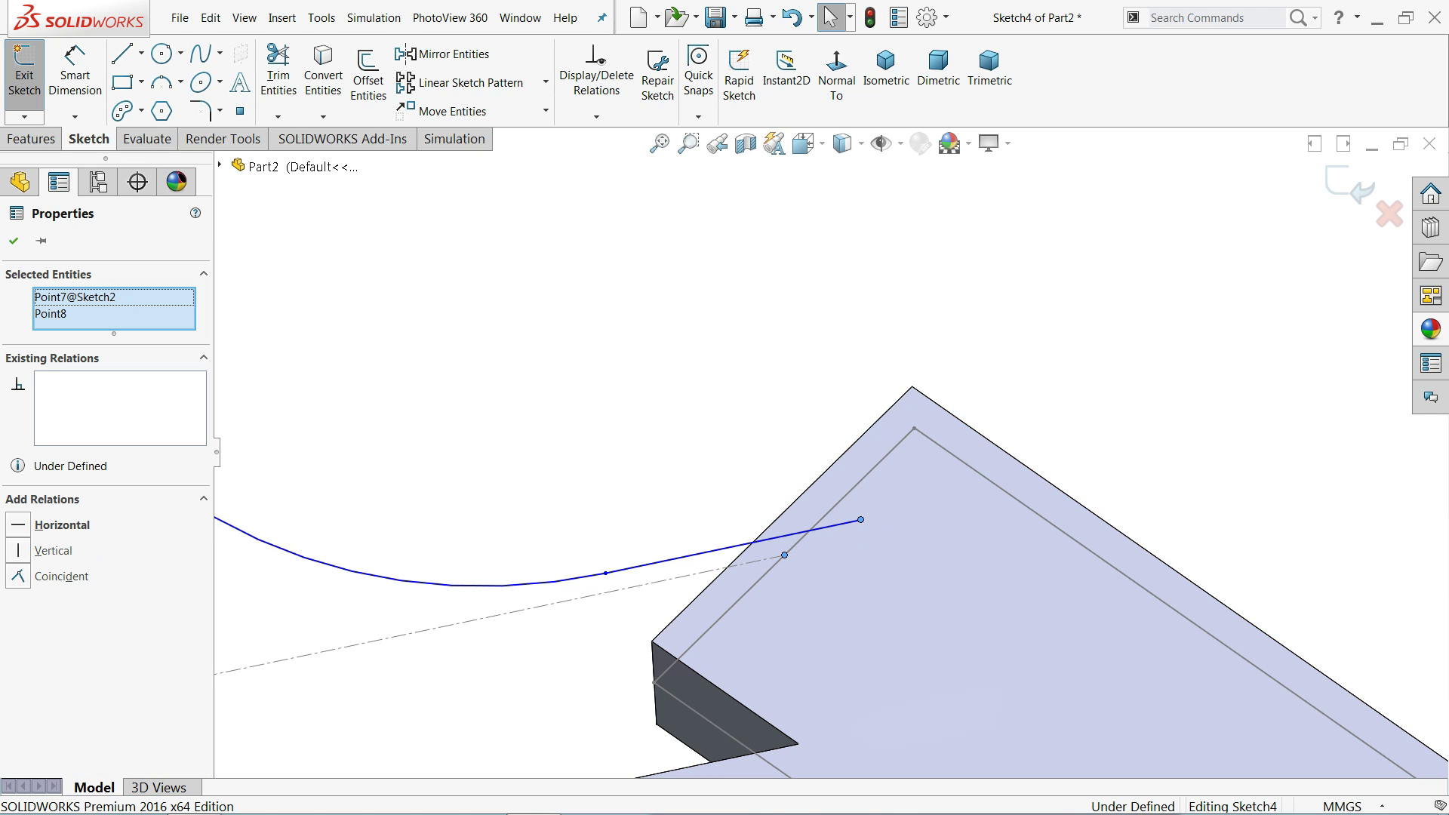
pyautogui.click(942, 458)
# - Dimension the final straight segment to 15 mm and exit Sketch4
pyautogui.press('f')
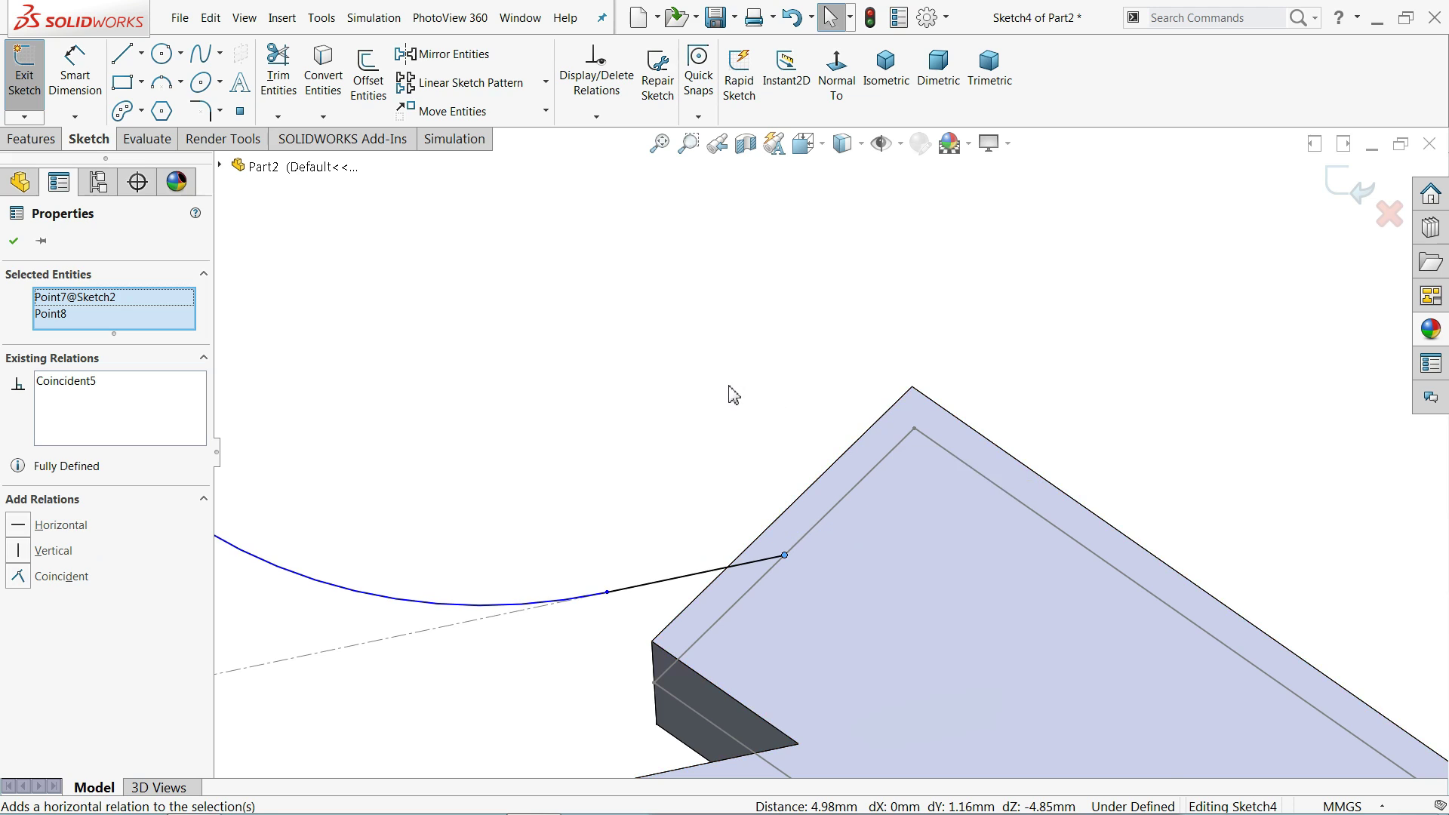
pyautogui.click(75, 76)
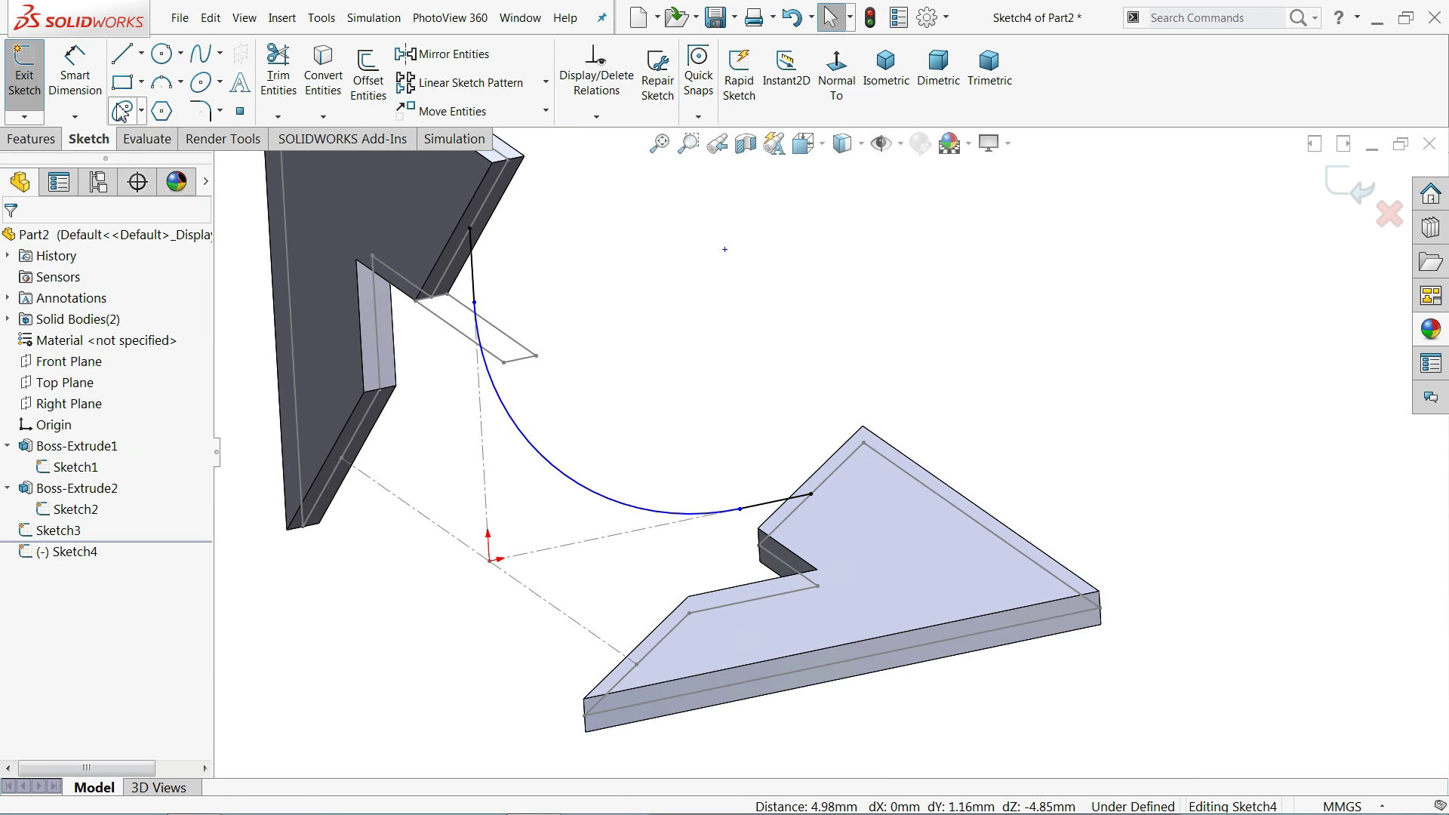
pyautogui.click(75, 76)
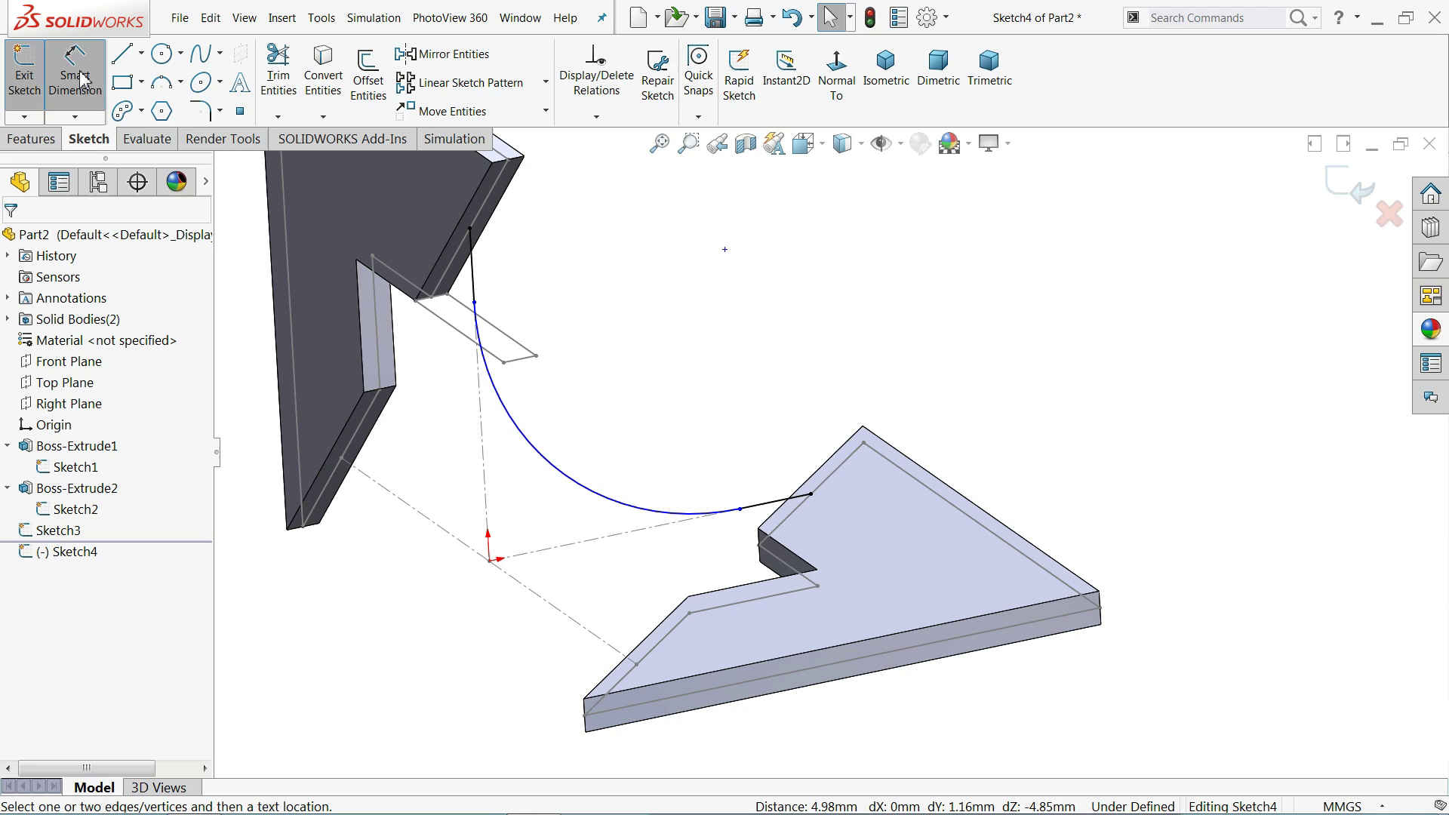
pyautogui.click(765, 495)
pyautogui.click(759, 444)
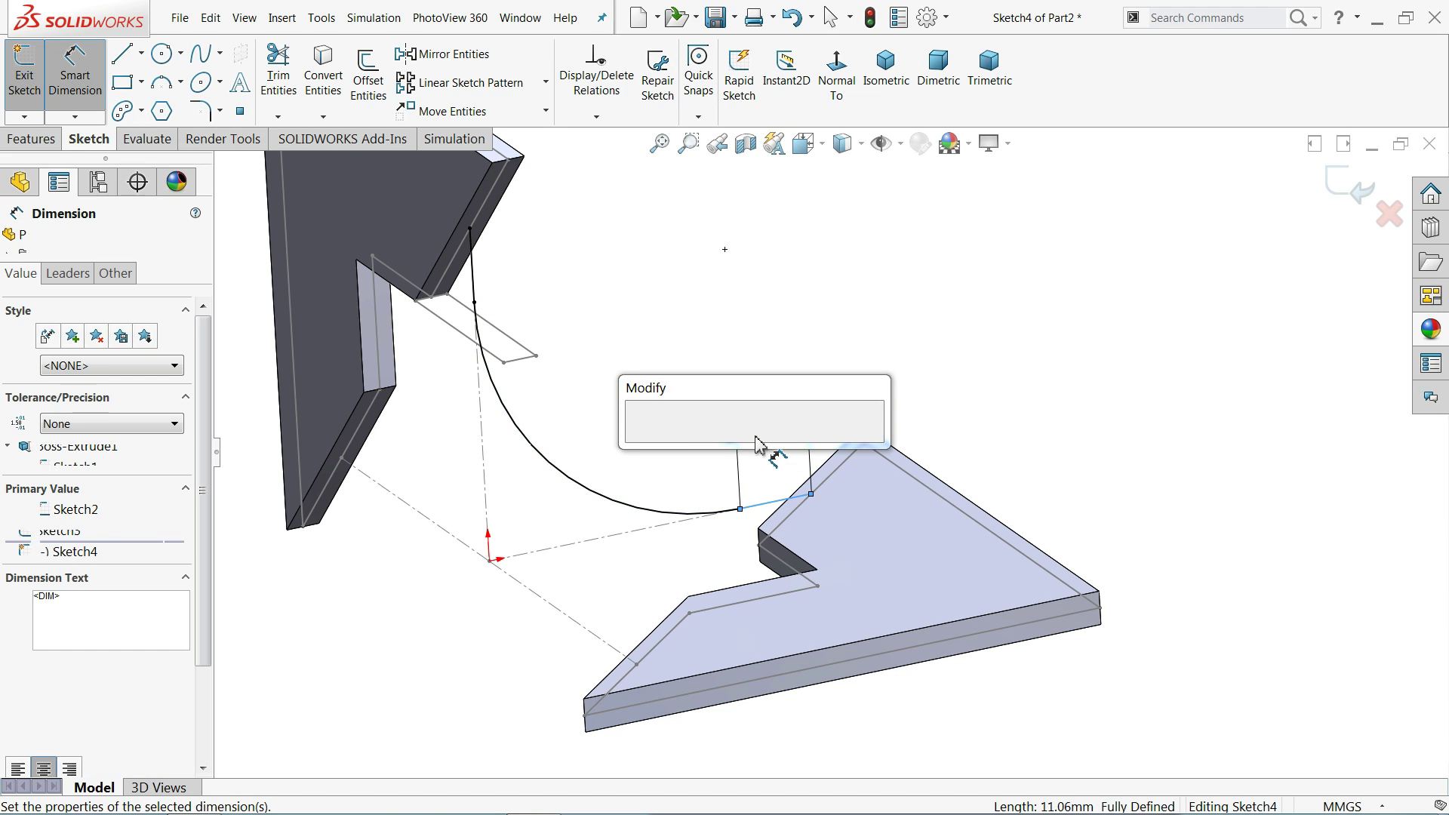
pyautogui.write('15')
pyautogui.press('Return')
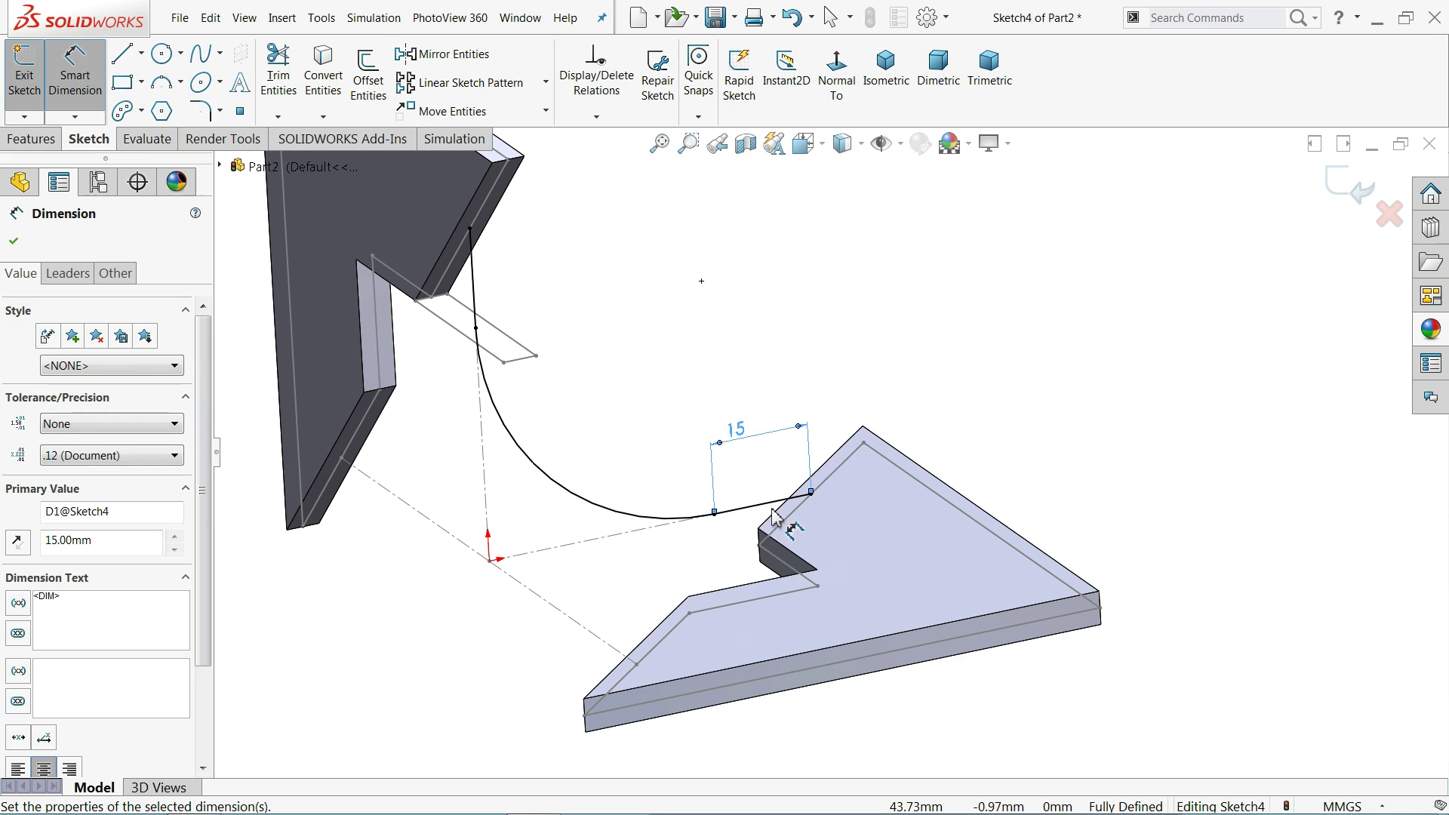
pyautogui.click(836, 76)
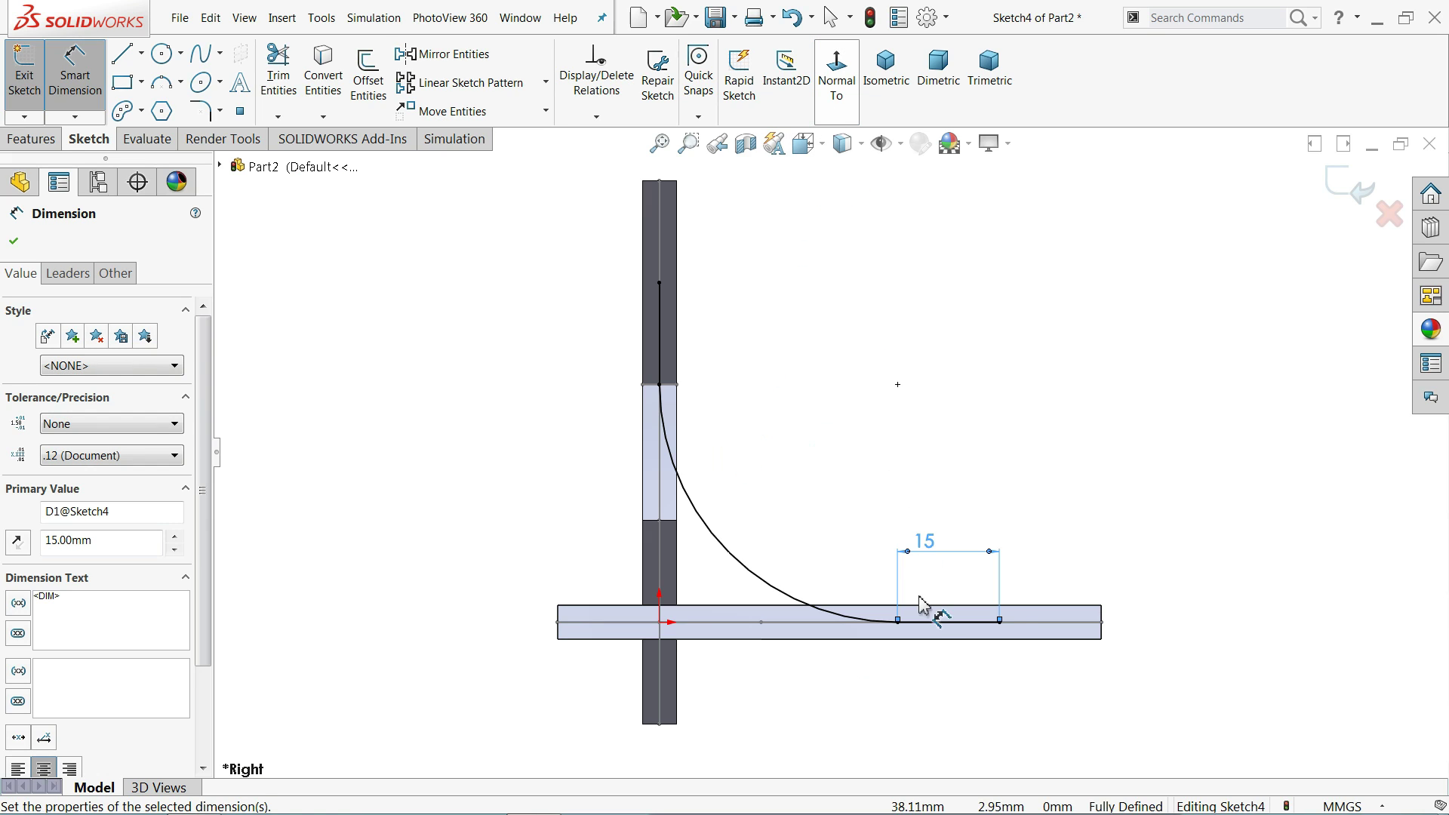
pyautogui.click(1348, 185)
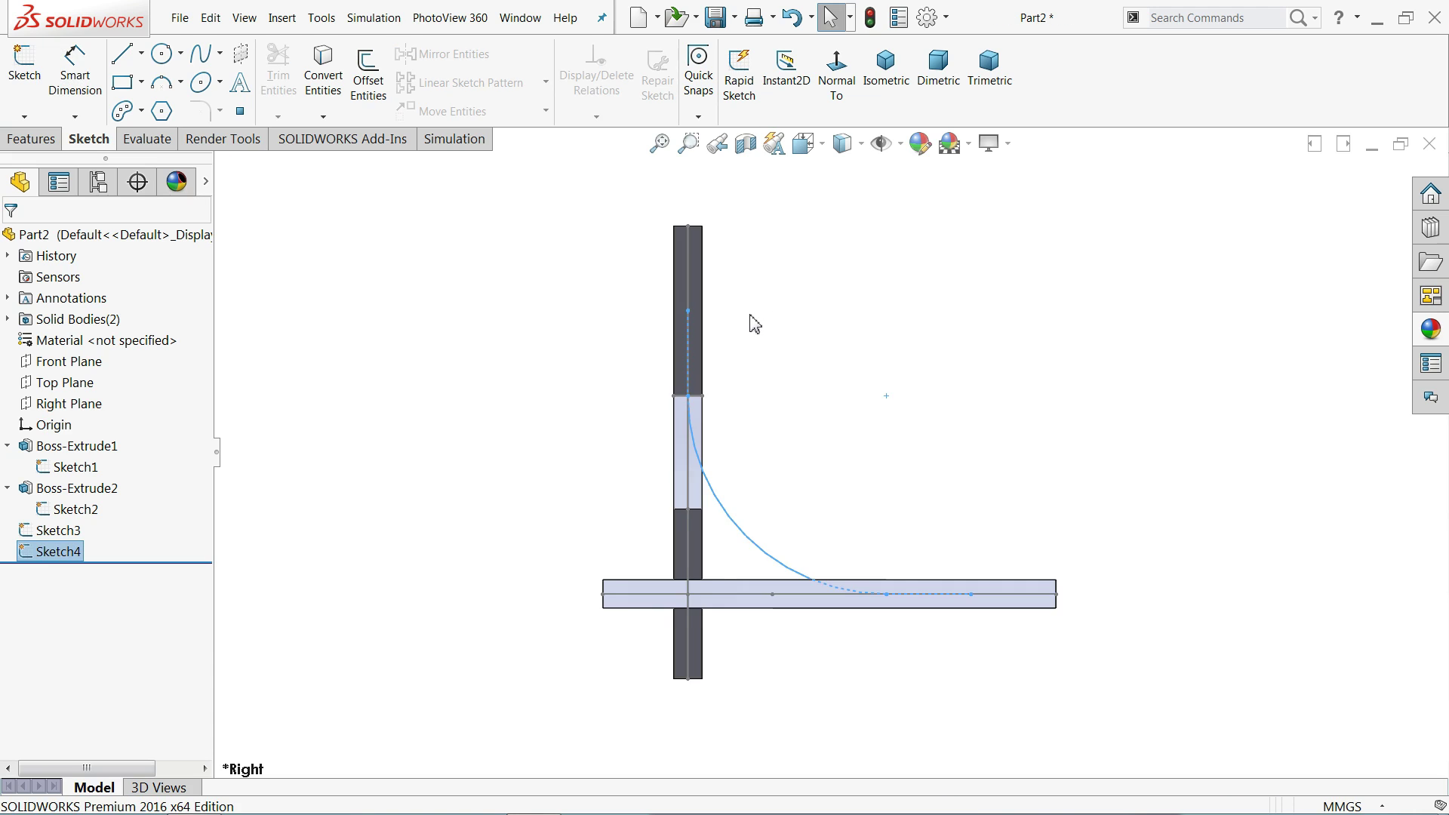
# - Start a swept boss using Sketch3 as the profile and Sketch4 as the path
pyautogui.moveTo(750, 323)
pyautogui.mouseDown(button='middle')
pyautogui.moveTo(847, 427)
pyautogui.moveTo(824, 412)
pyautogui.mouseUp(button='middle')
pyautogui.scroll(-2, 832, 490)
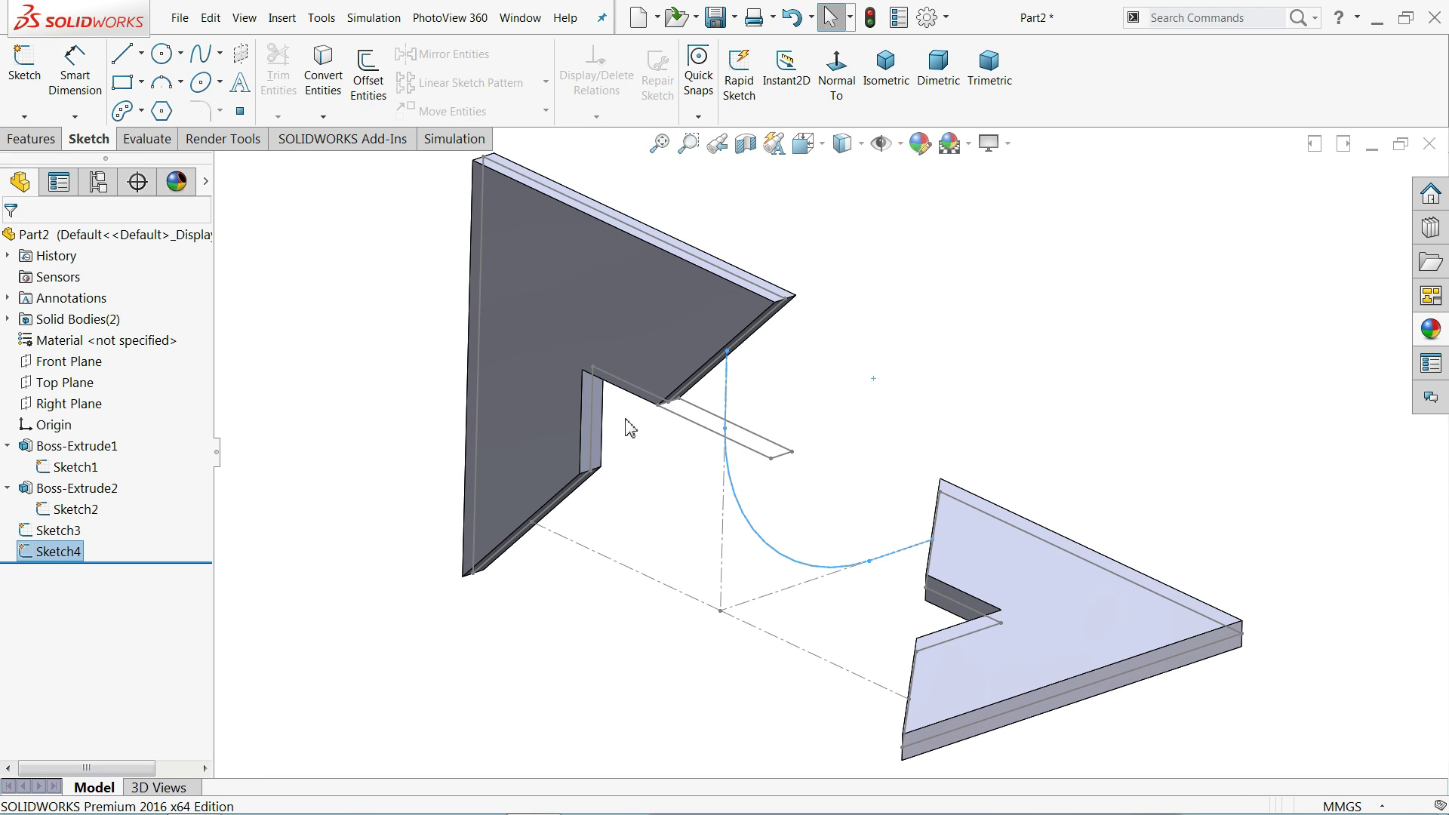
pyautogui.click(31, 139)
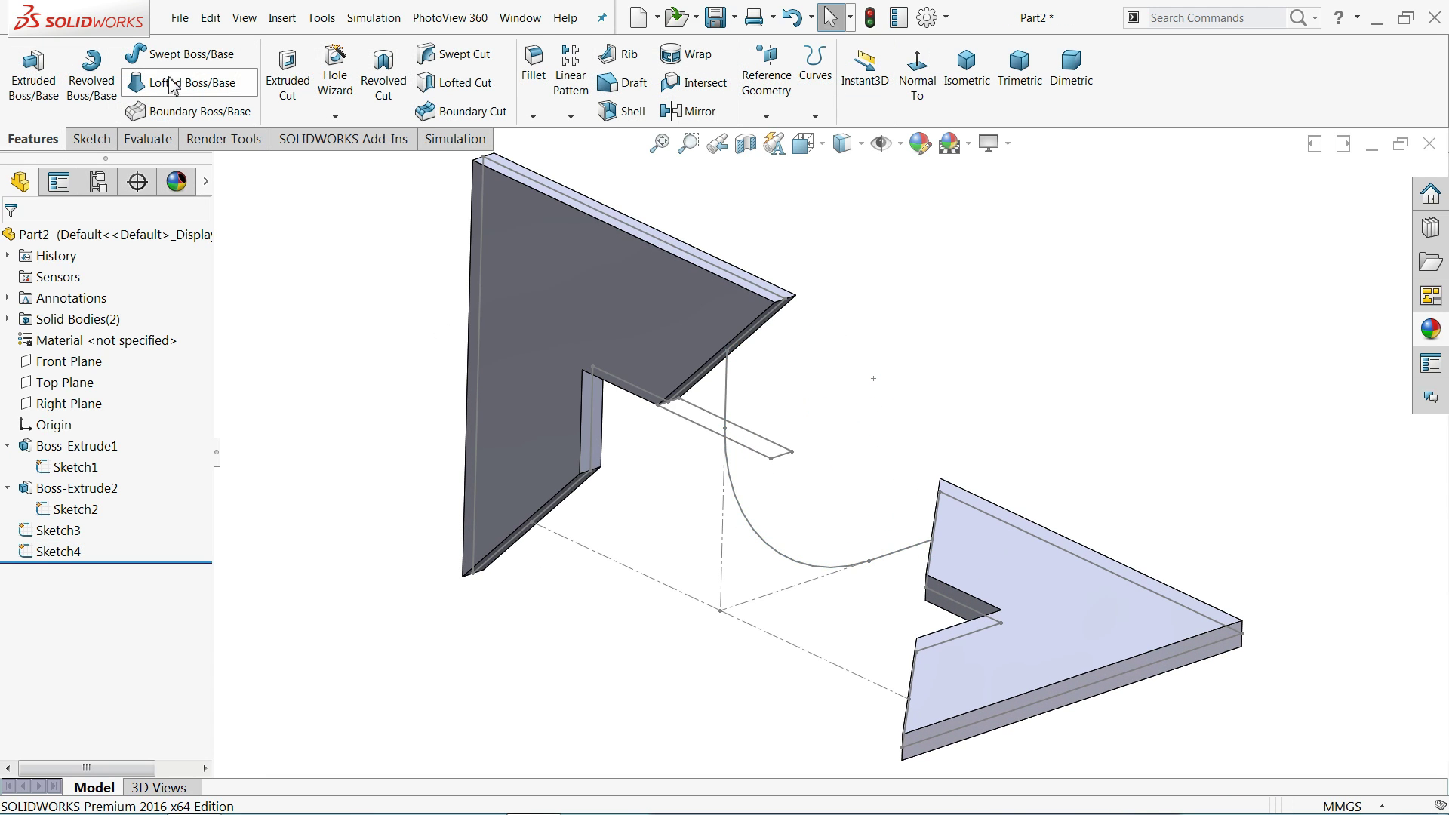
pyautogui.click(194, 60)
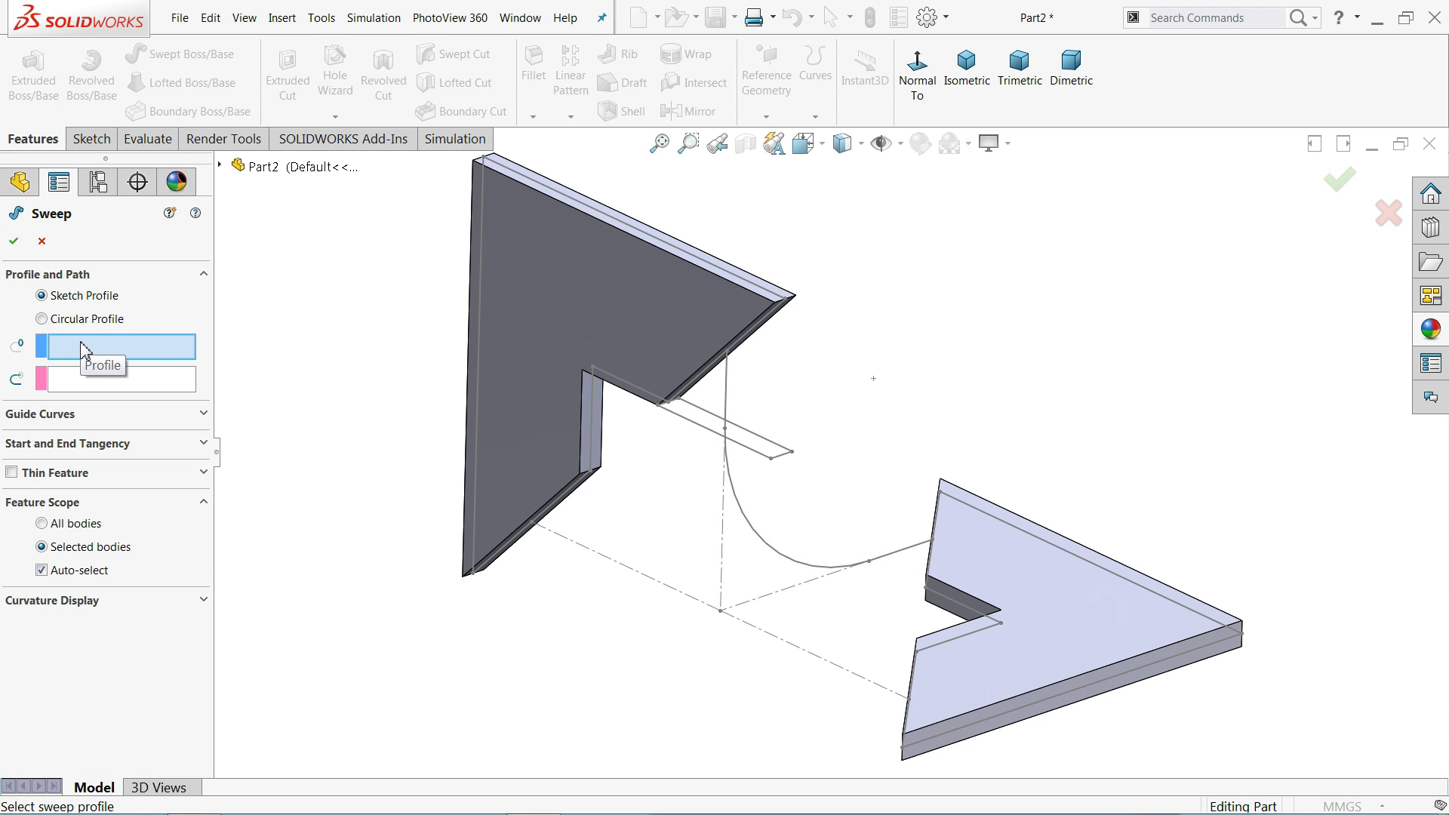
pyautogui.click(754, 453)
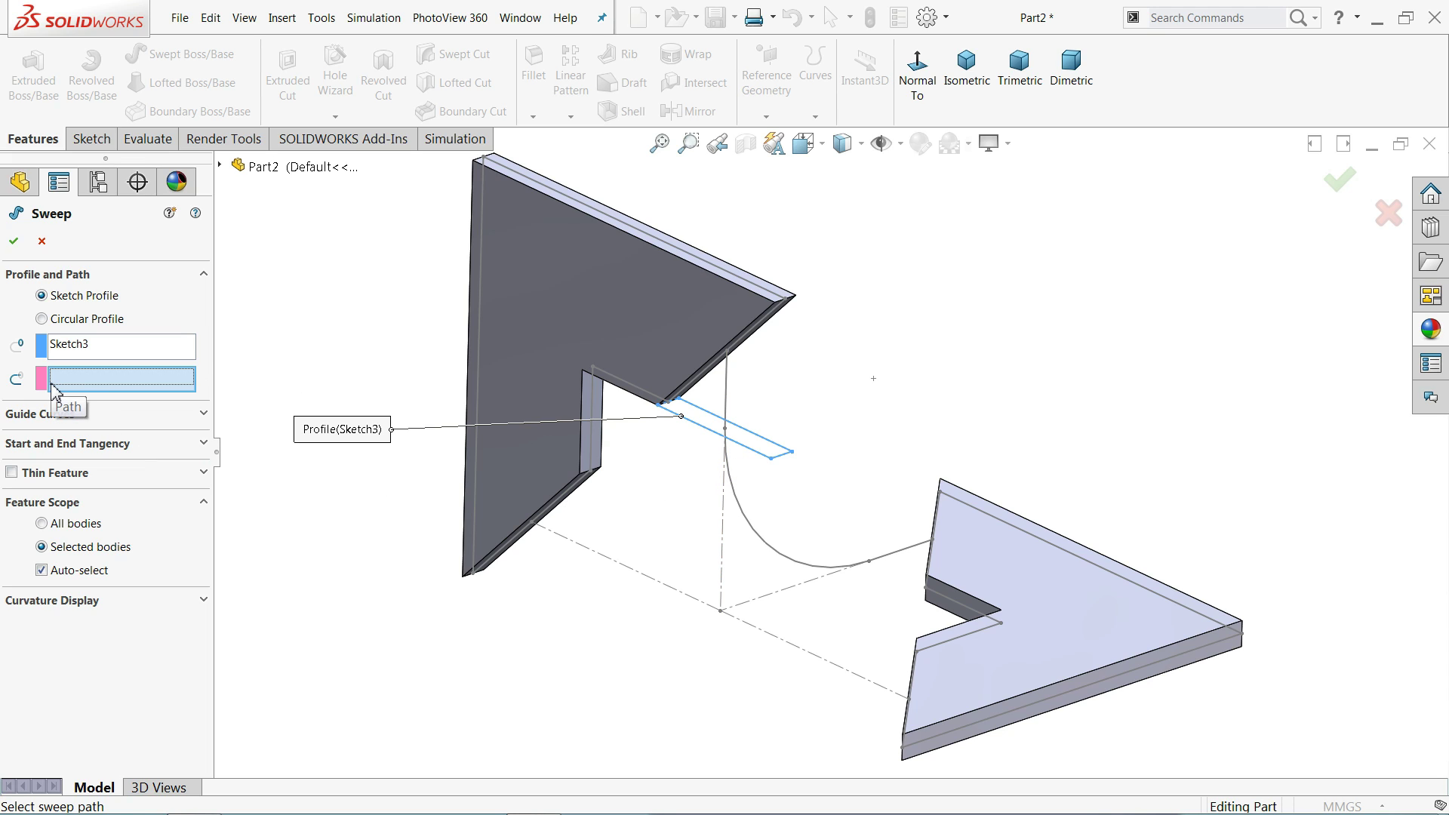
pyautogui.click(778, 557)
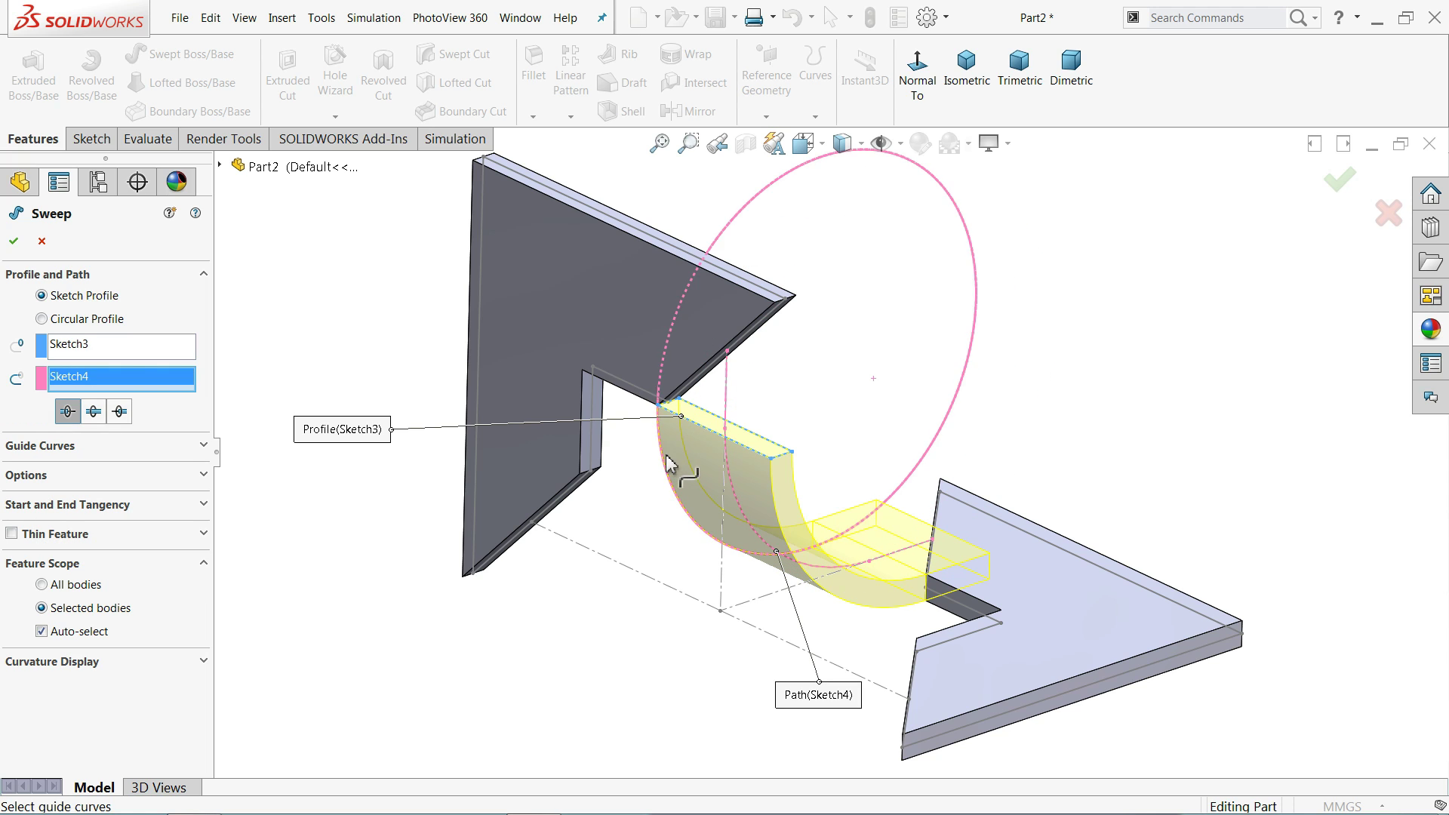
pyautogui.moveTo(673, 473); pyautogui.dragTo(658, 500, button='middle')
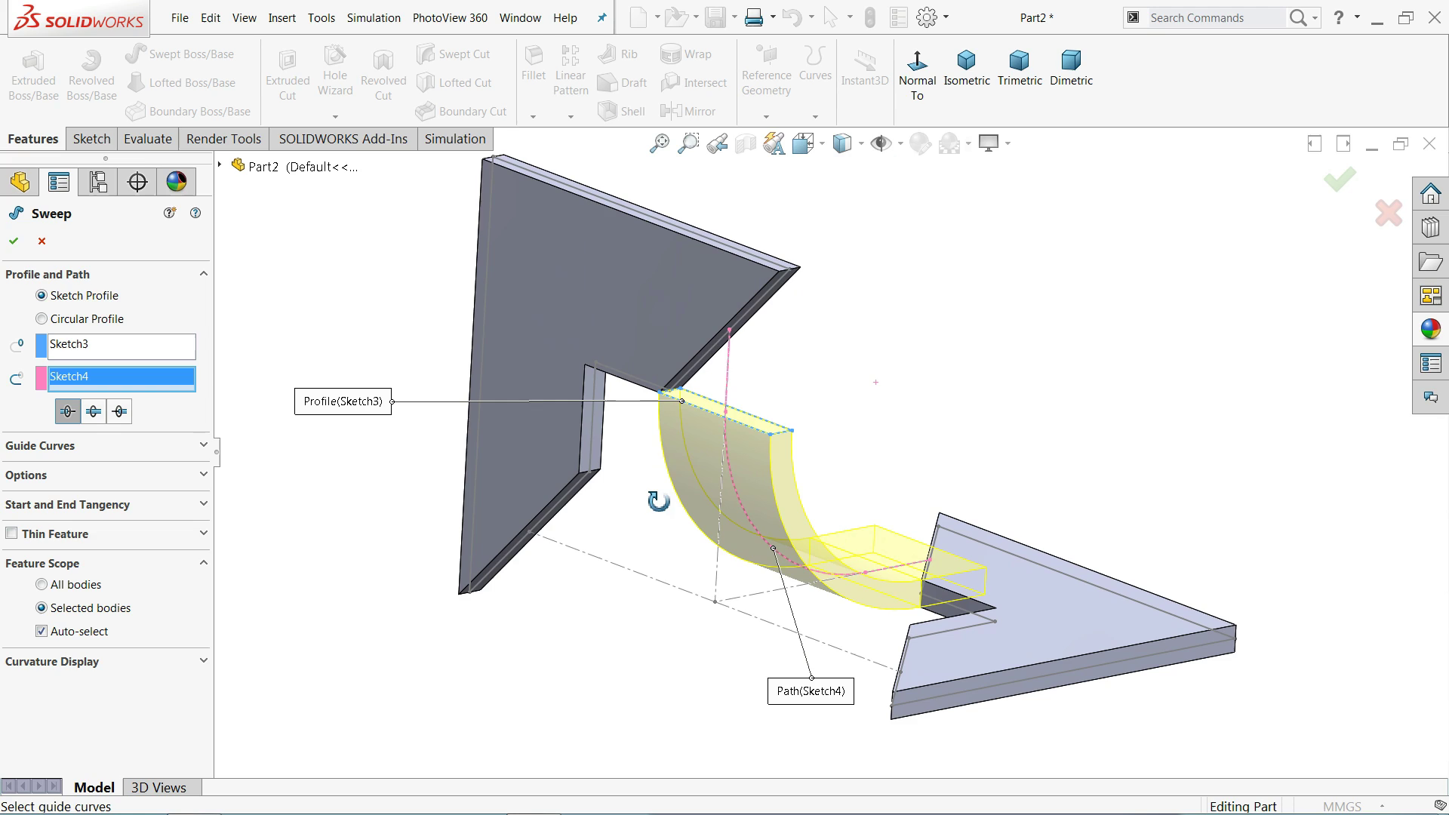
# - Set the sweep to align with end faces and extend bidirectionally
pyautogui.click(41, 482)
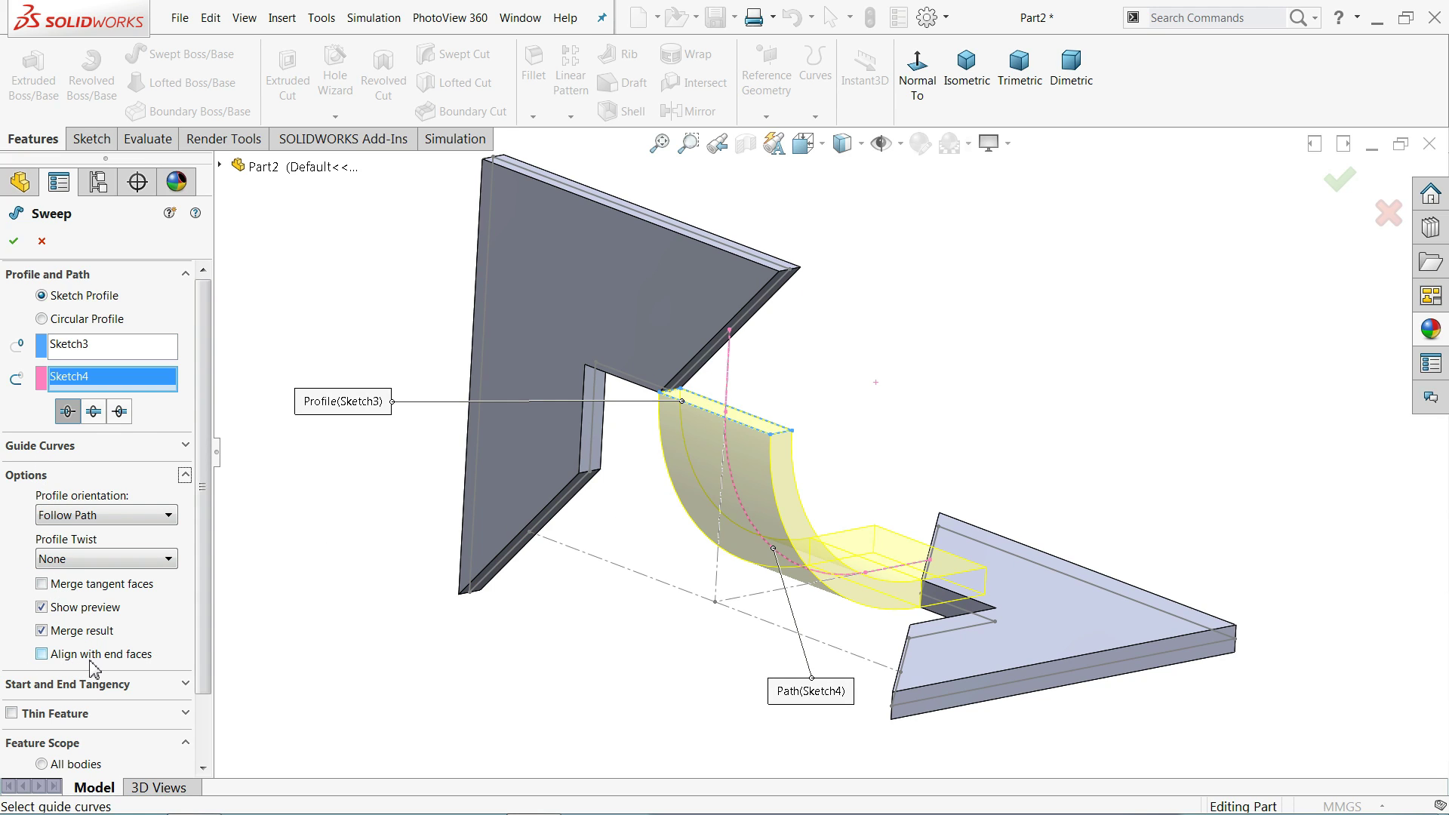
pyautogui.click(42, 654)
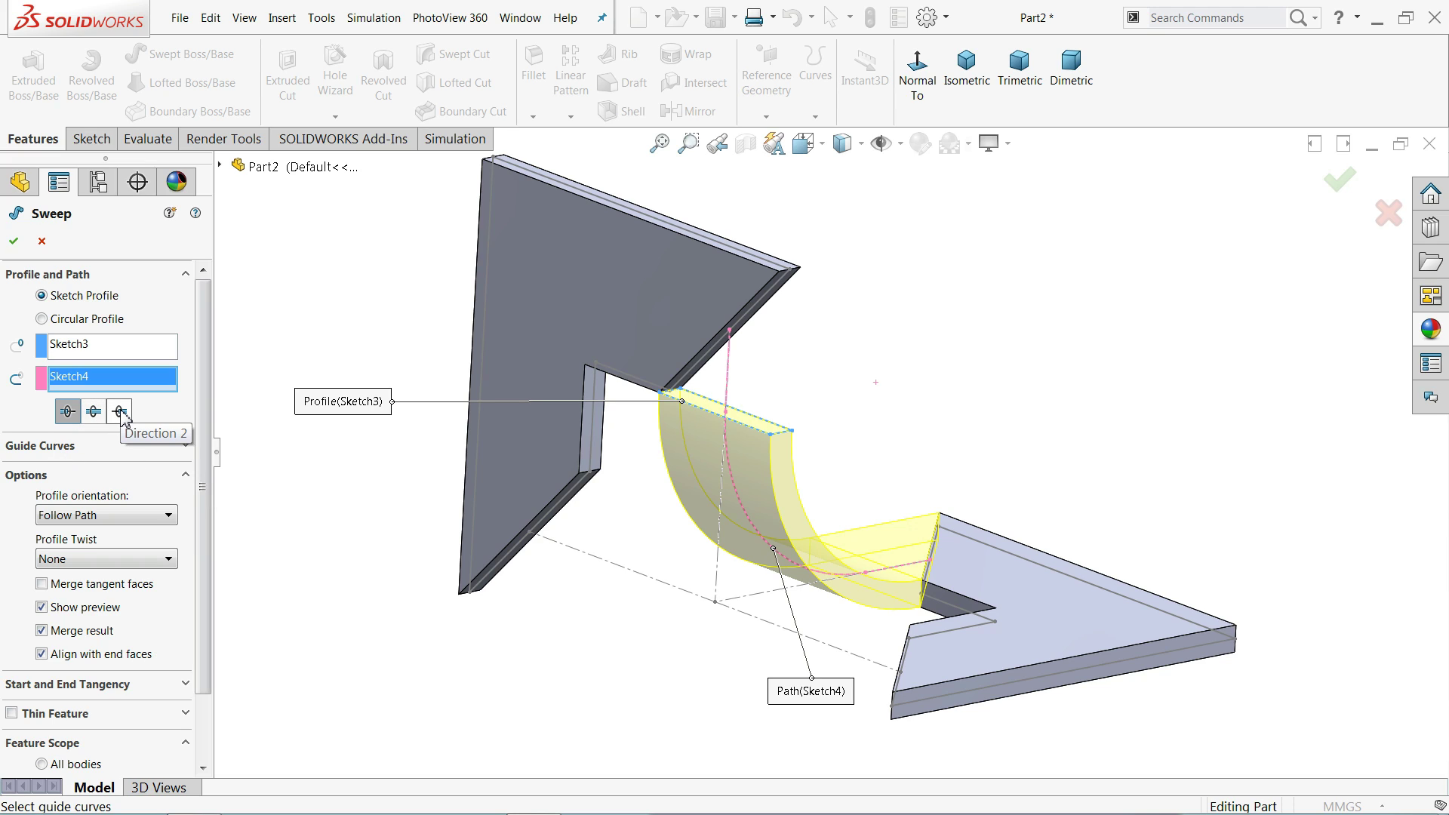
pyautogui.click(95, 414)
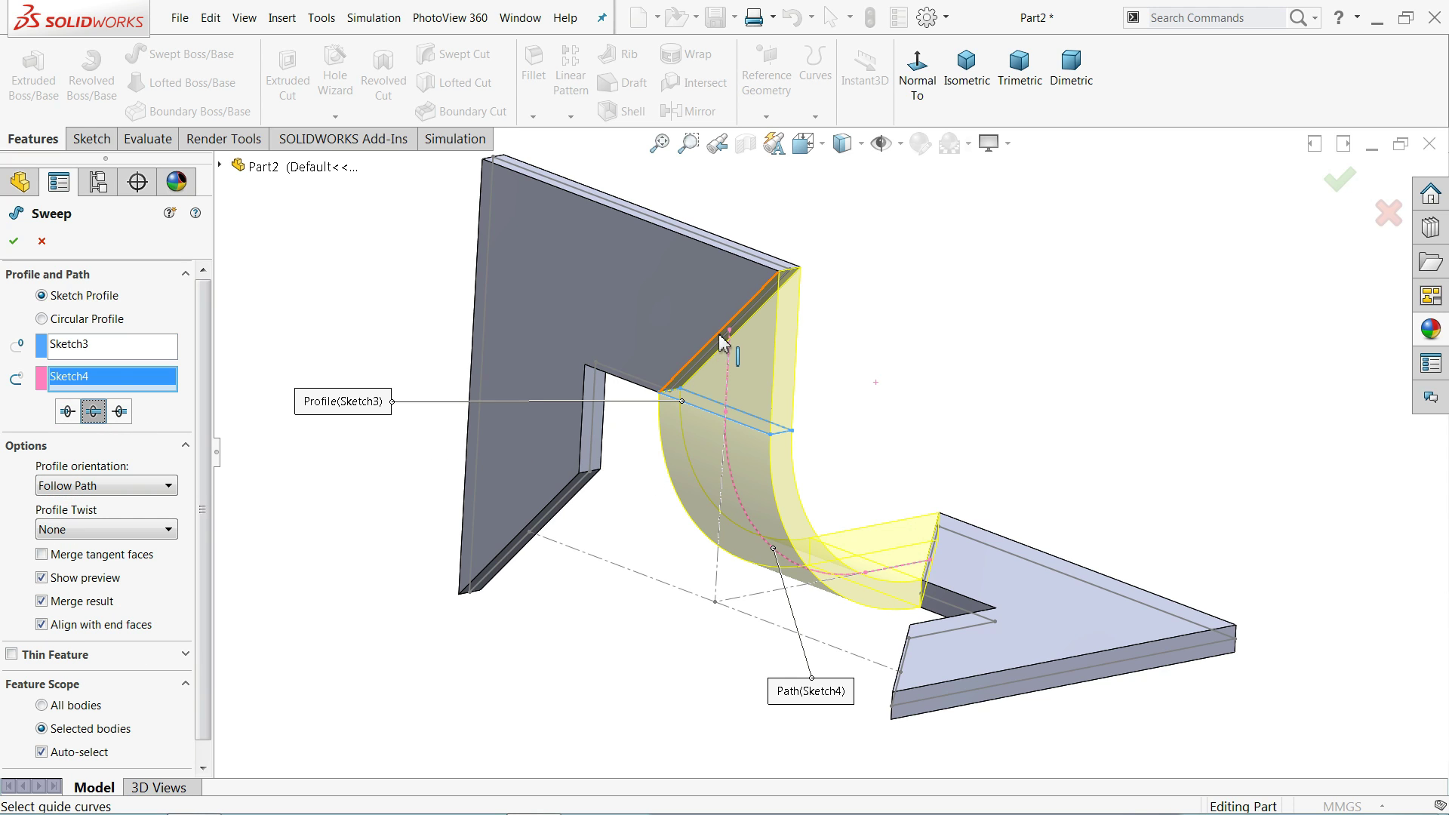
pyautogui.moveTo(865, 471)
pyautogui.mouseDown(button='middle')
pyautogui.moveTo(778, 468)
pyautogui.moveTo(821, 375)
pyautogui.moveTo(873, 433)
pyautogui.moveTo(875, 468)
pyautogui.mouseUp(button='middle')
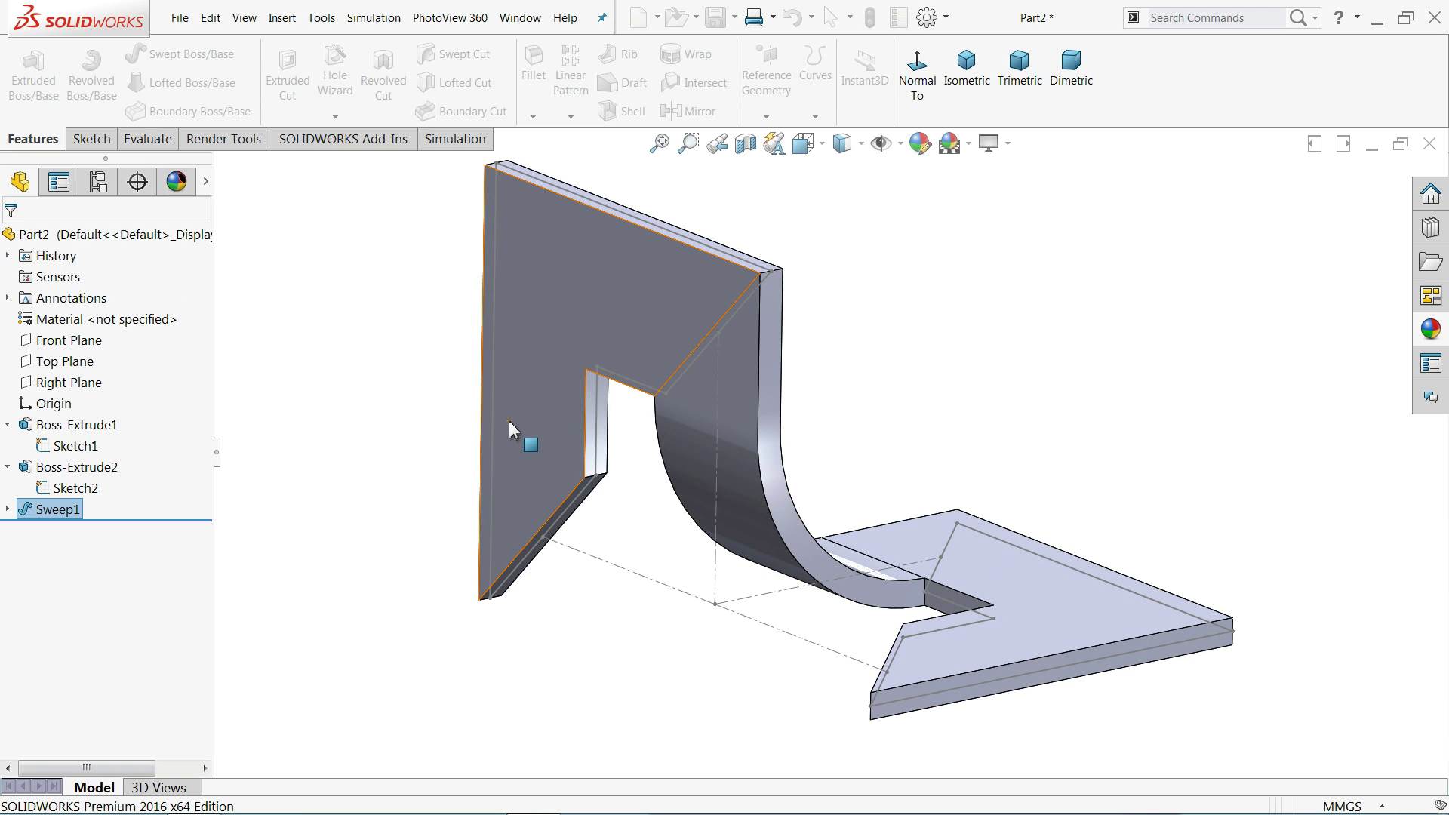
# - Start a new sketch on the Right Plane and view it Normal To
pyautogui.moveTo(695, 518)
pyautogui.mouseDown(button='middle')
pyautogui.moveTo(751, 541)
pyautogui.moveTo(718, 544)
pyautogui.moveTo(702, 566)
pyautogui.moveTo(699, 540)
pyautogui.moveTo(704, 563)
pyautogui.moveTo(637, 618)
pyautogui.moveTo(712, 556)
pyautogui.moveTo(699, 520)
pyautogui.mouseUp(button='middle')
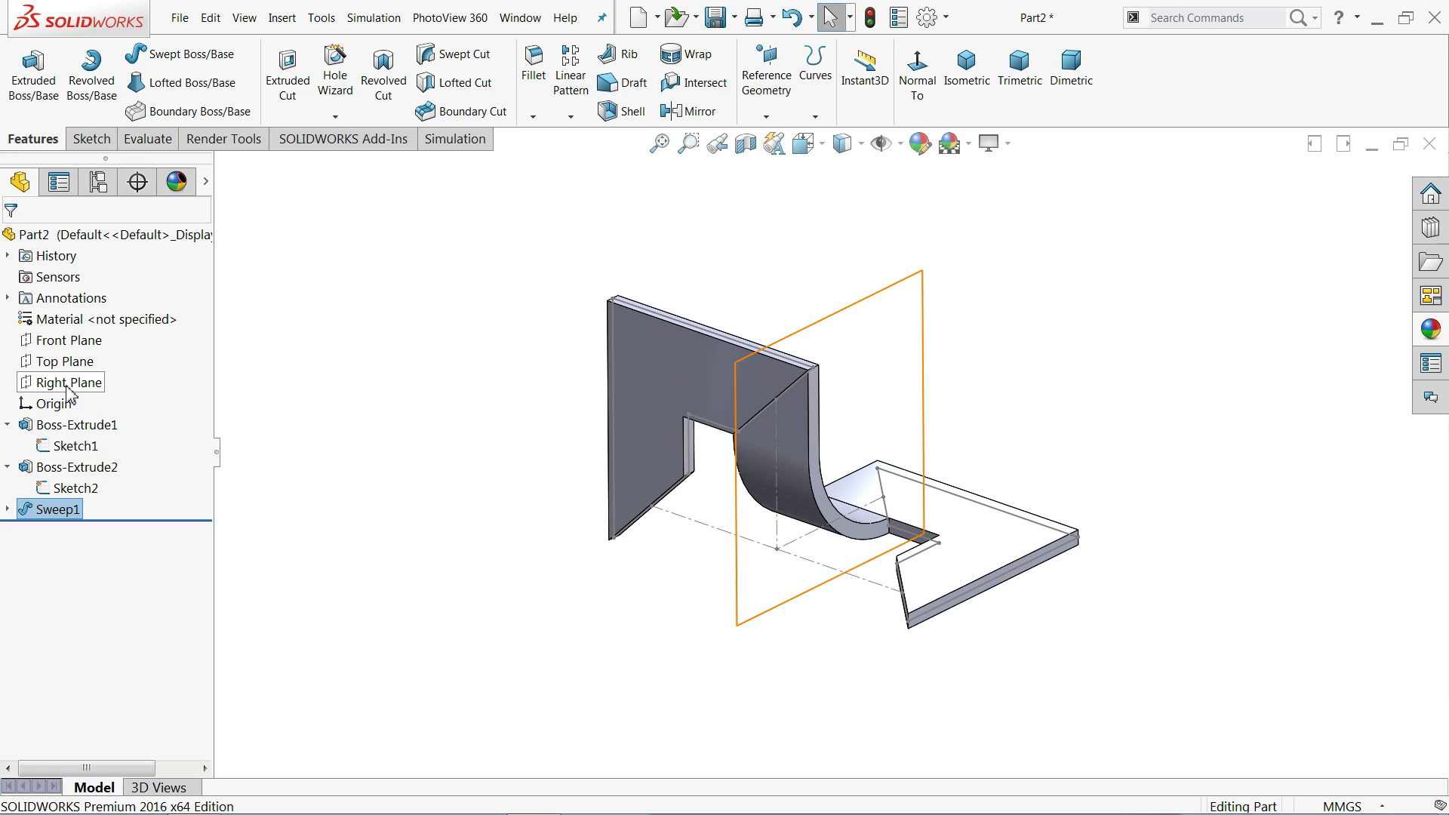
pyautogui.click(68, 383)
pyautogui.click(89, 364)
pyautogui.click(836, 75)
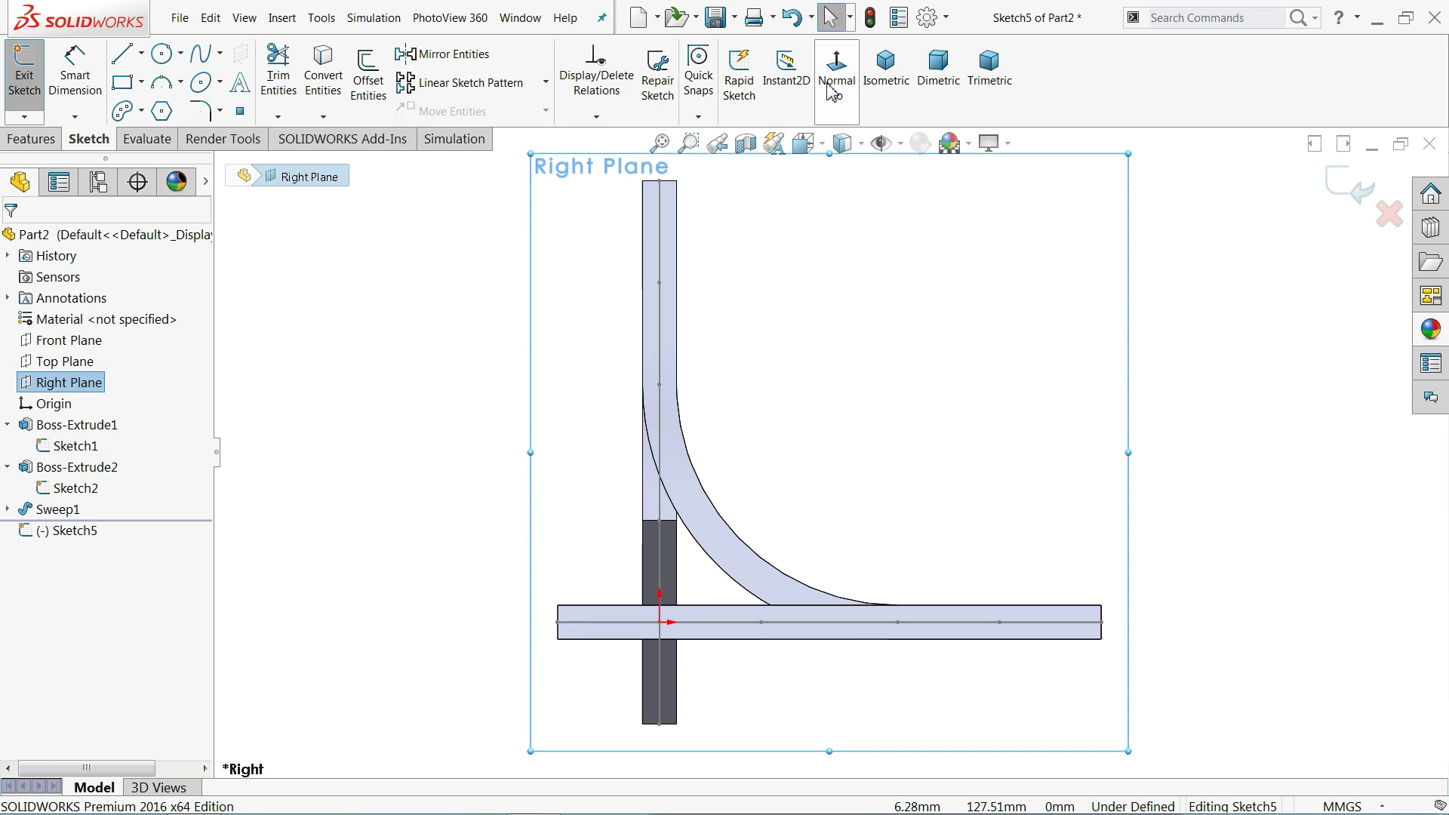
pyautogui.scroll(4, 777, 423)
pyautogui.scroll(-2, 755, 540)
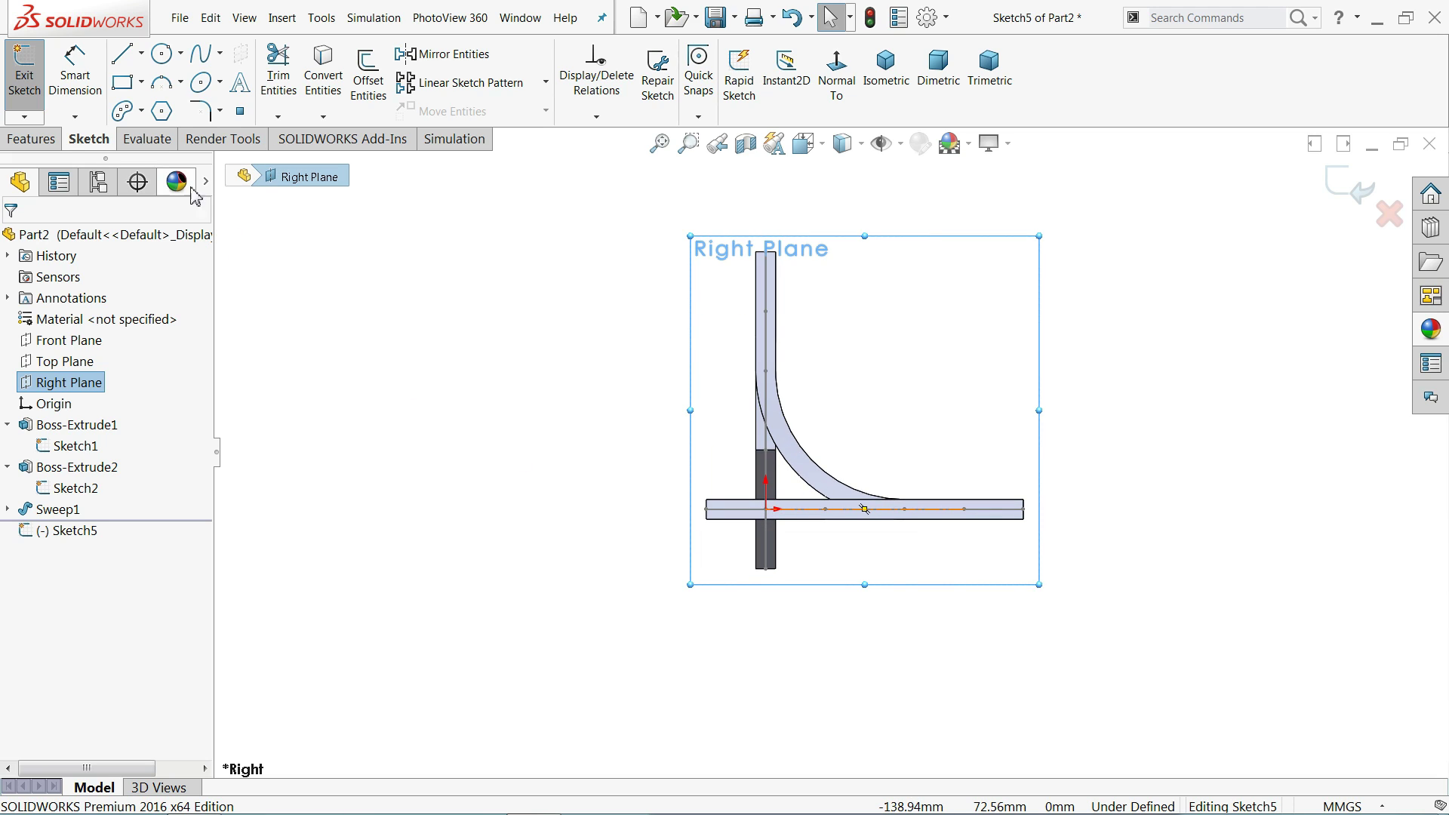
# - Draw the outer right triangle: vertical leg, horizontal base and closing diagonal
pyautogui.click(123, 58)
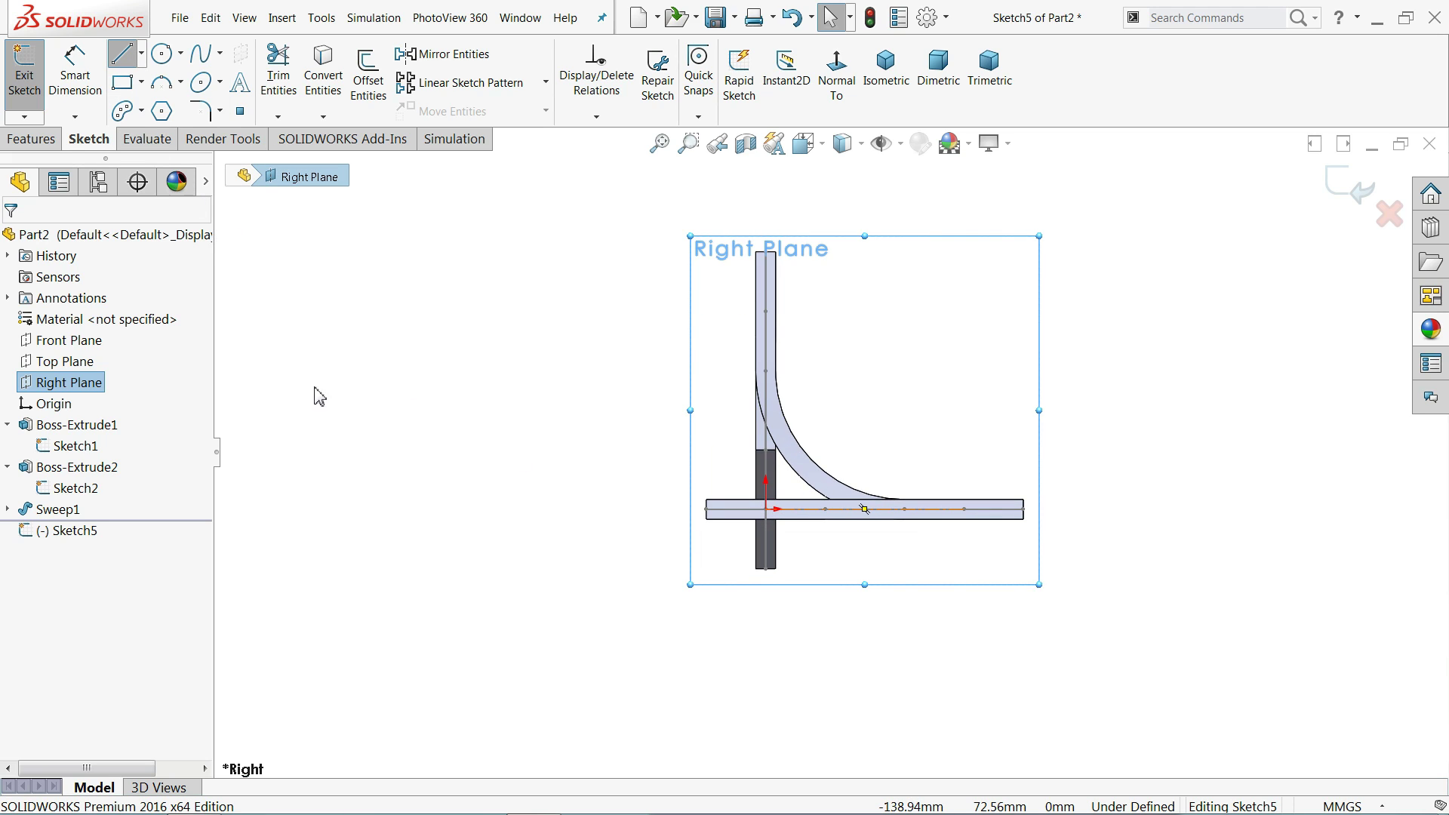
pyautogui.click(413, 391)
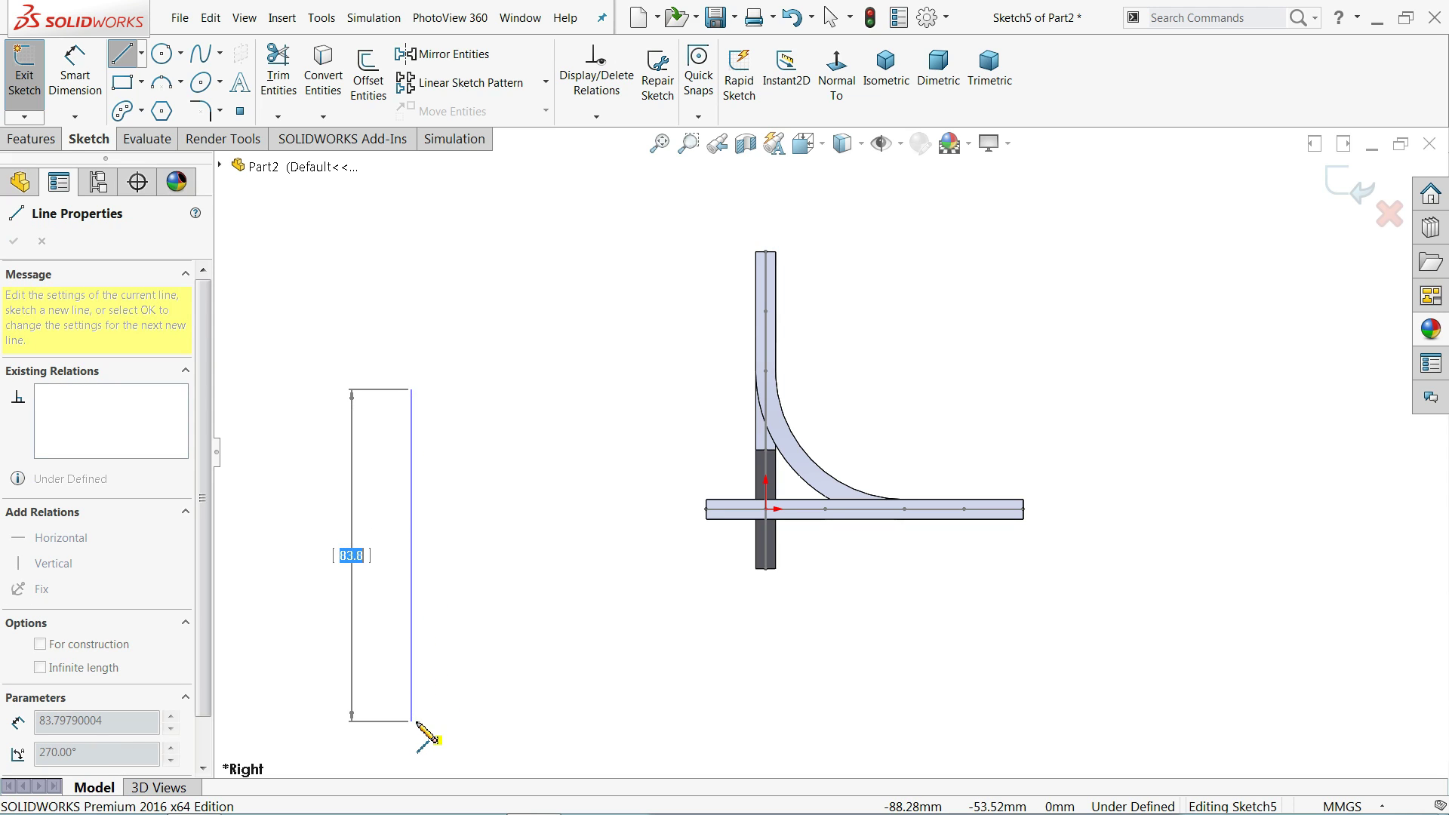
pyautogui.click(411, 721)
pyautogui.doubleClick(808, 720)
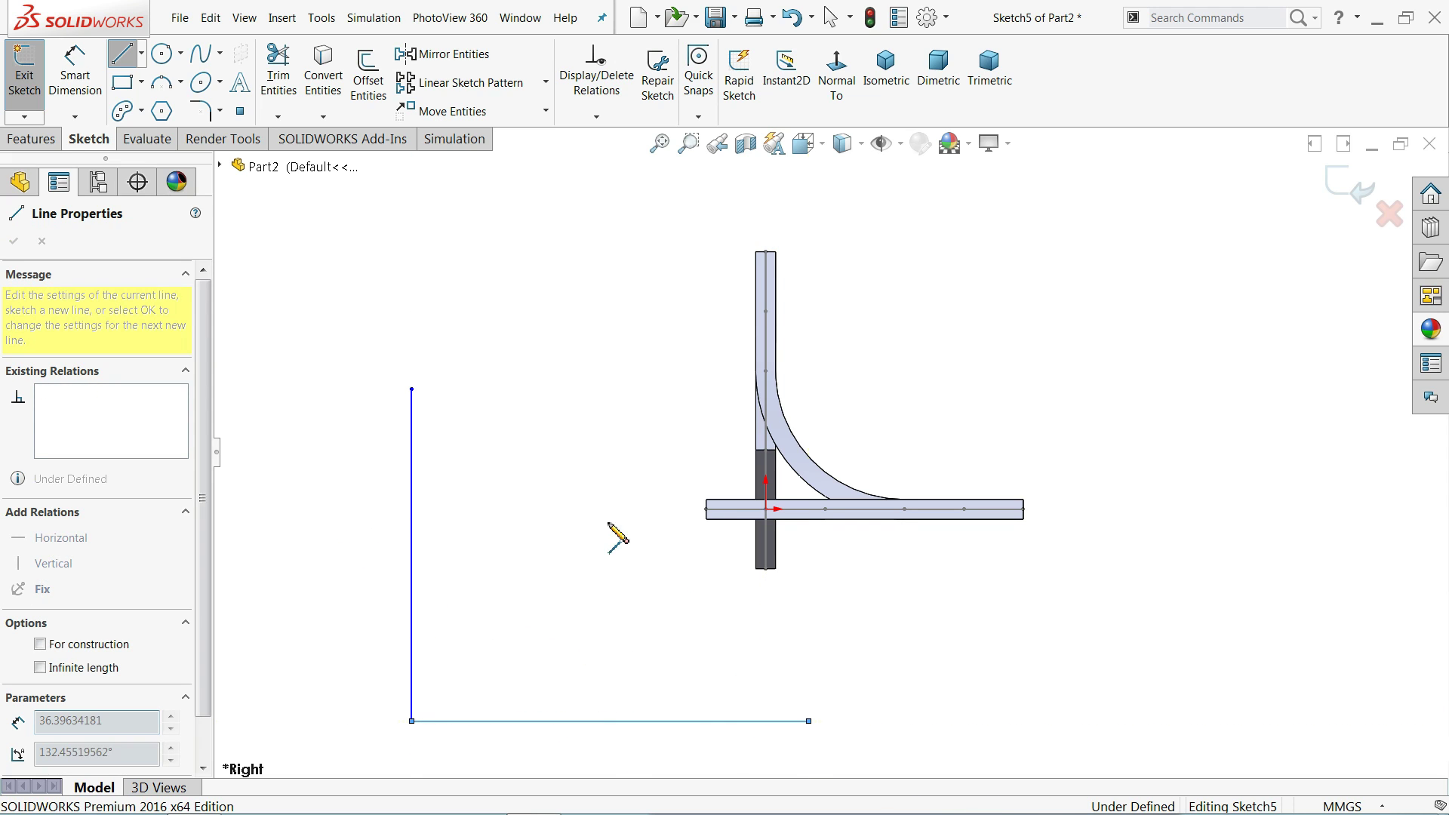
pyautogui.click(411, 389)
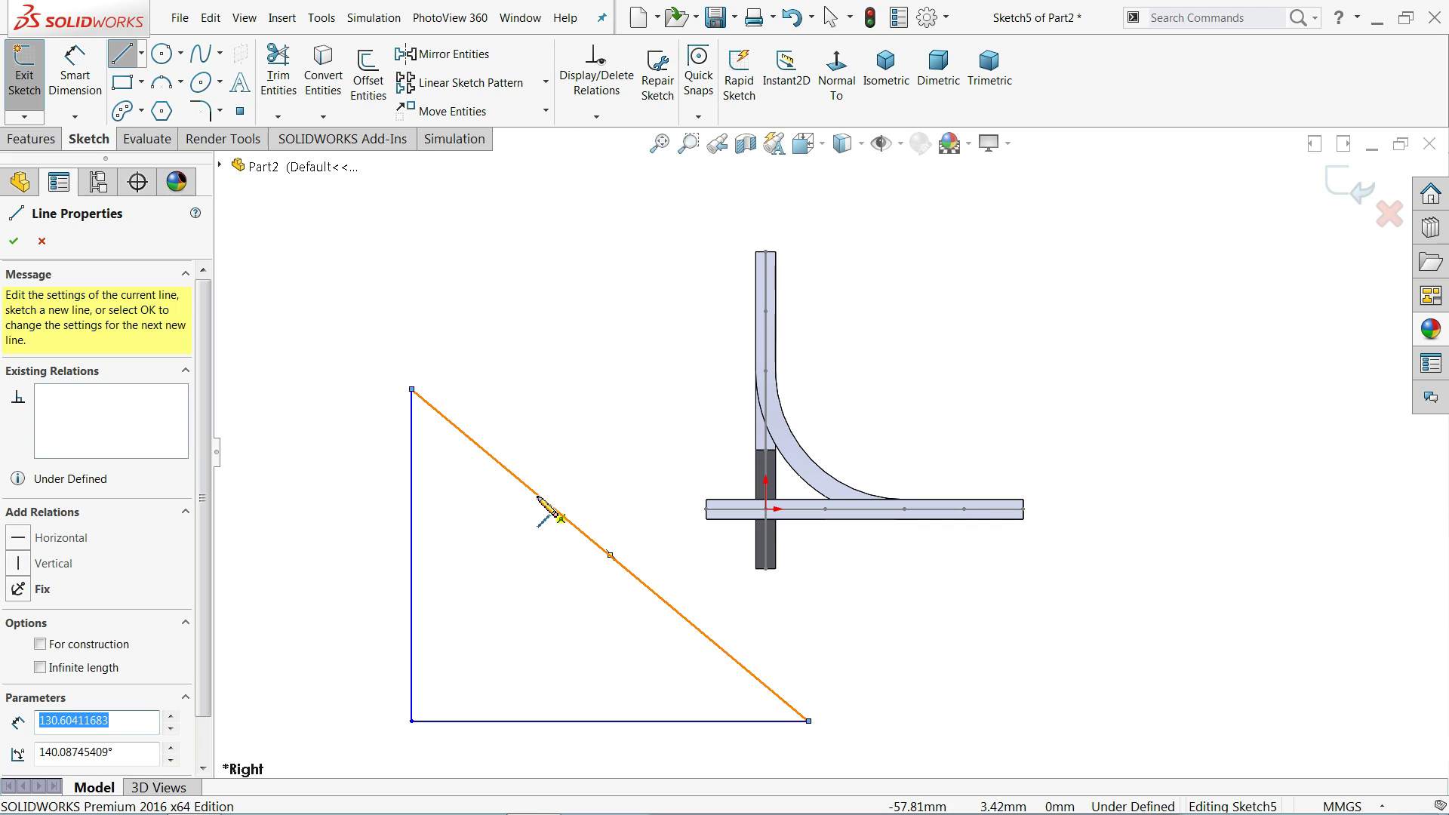
# - Draw the inner vertical and horizontal step lines meeting the diagonal
pyautogui.click(535, 493)
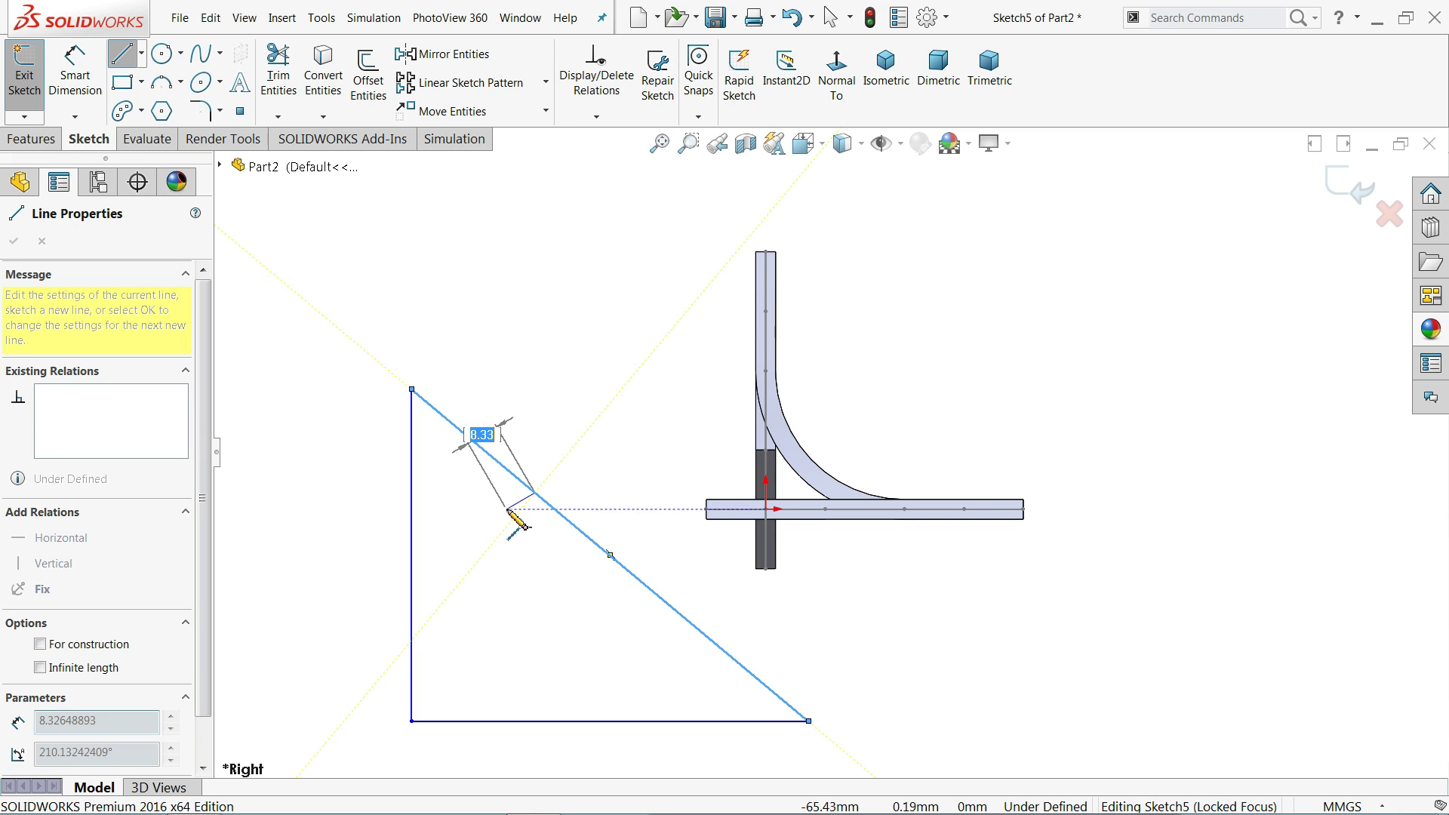
pyautogui.click(536, 621)
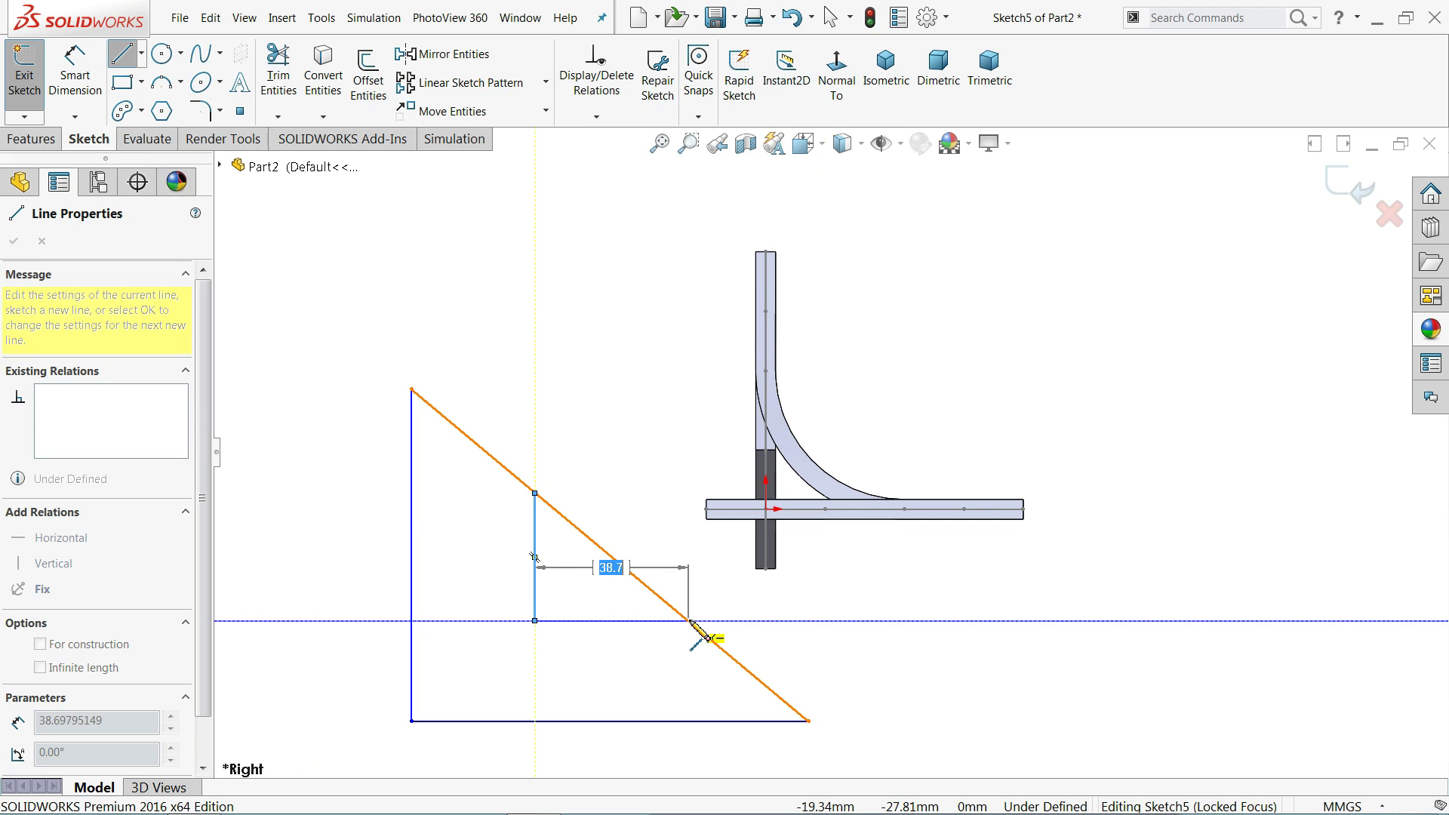
pyautogui.click(689, 621)
pyautogui.rightClick(664, 553)
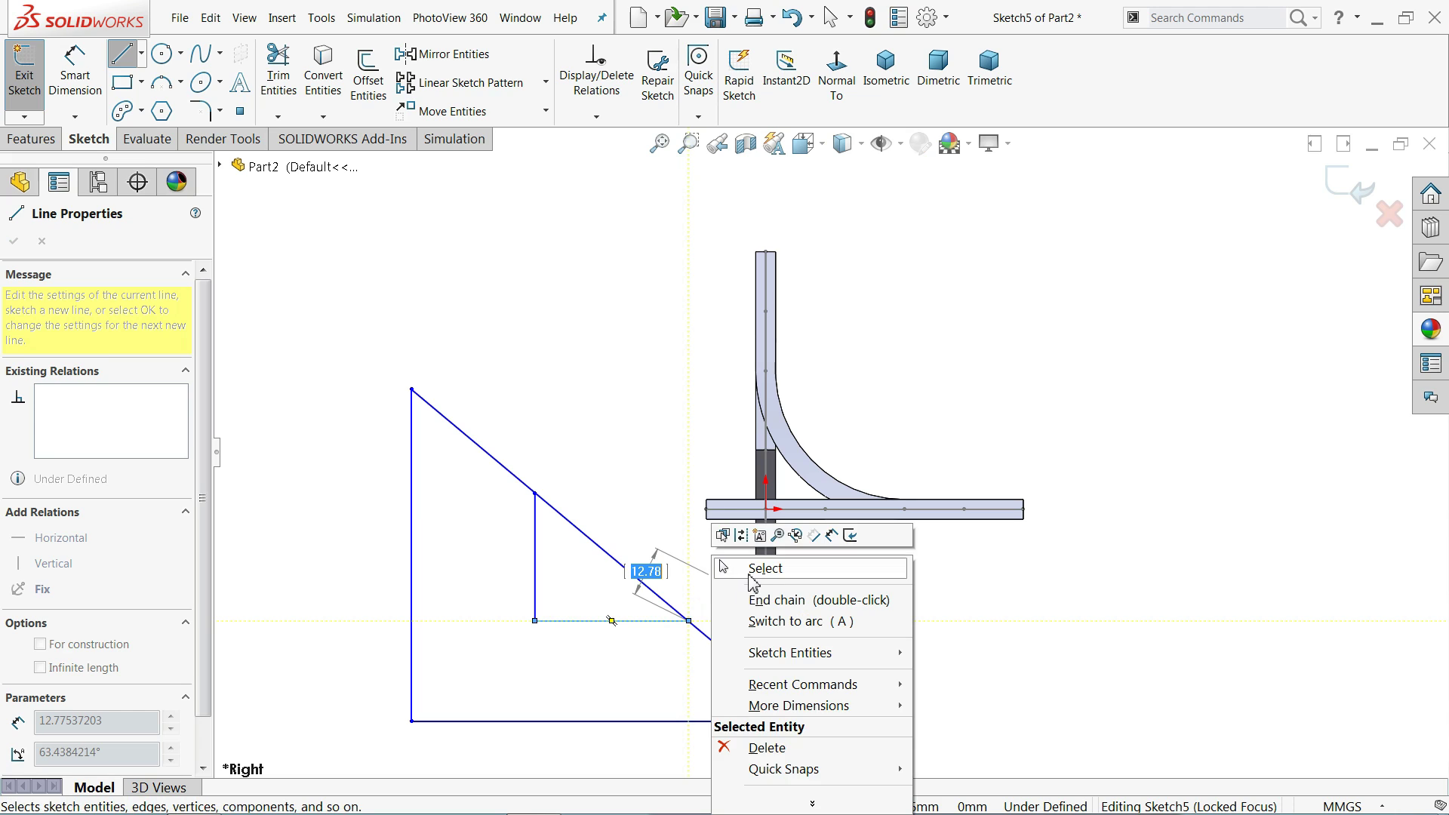
pyautogui.click(679, 571)
# - Add Vertical to the outer left line and Horizontal to the bottom line
pyautogui.scroll(3, 648, 609)
pyautogui.scroll(-3, 705, 551)
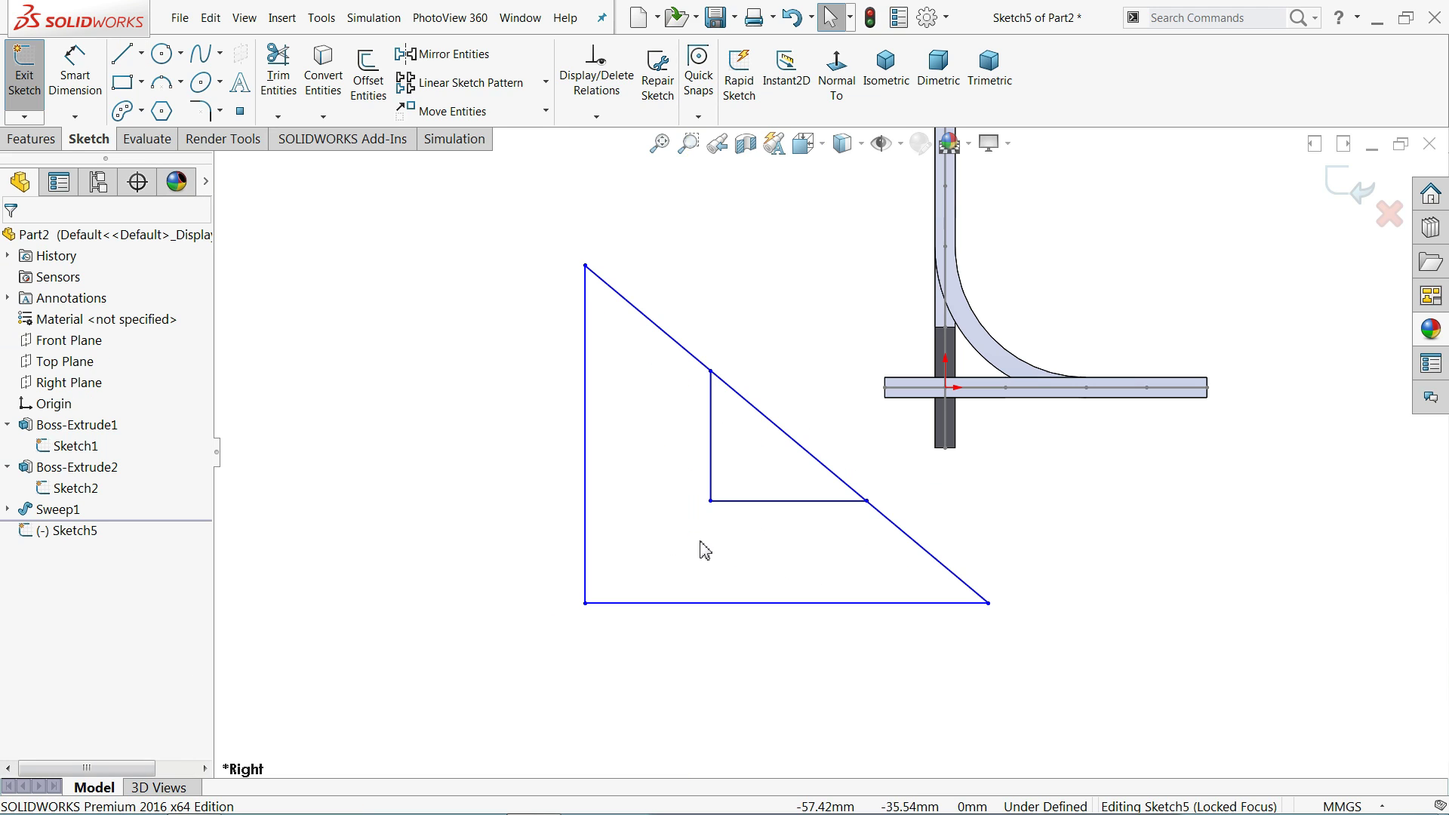
pyautogui.click(588, 480)
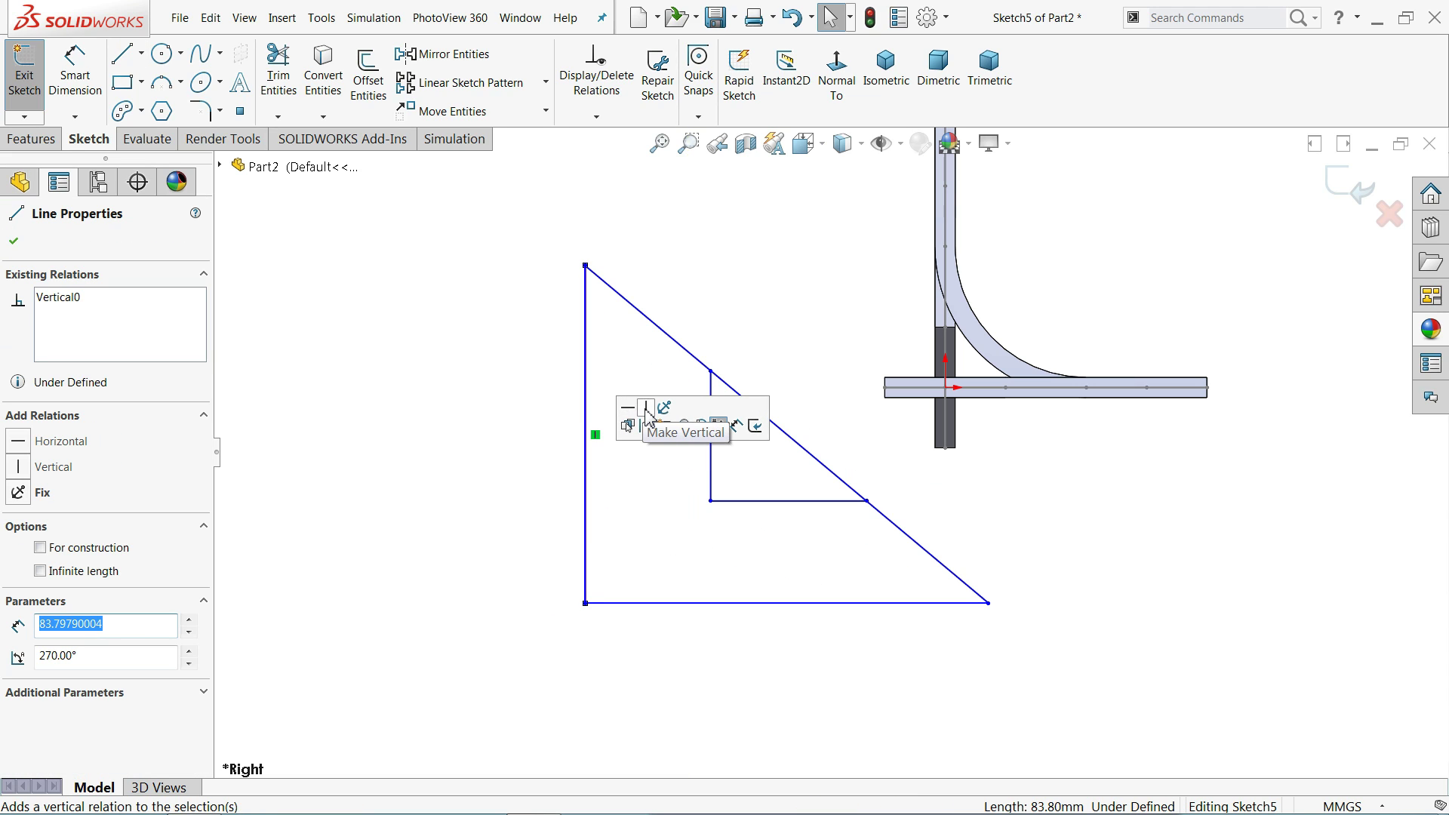
pyautogui.click(717, 608)
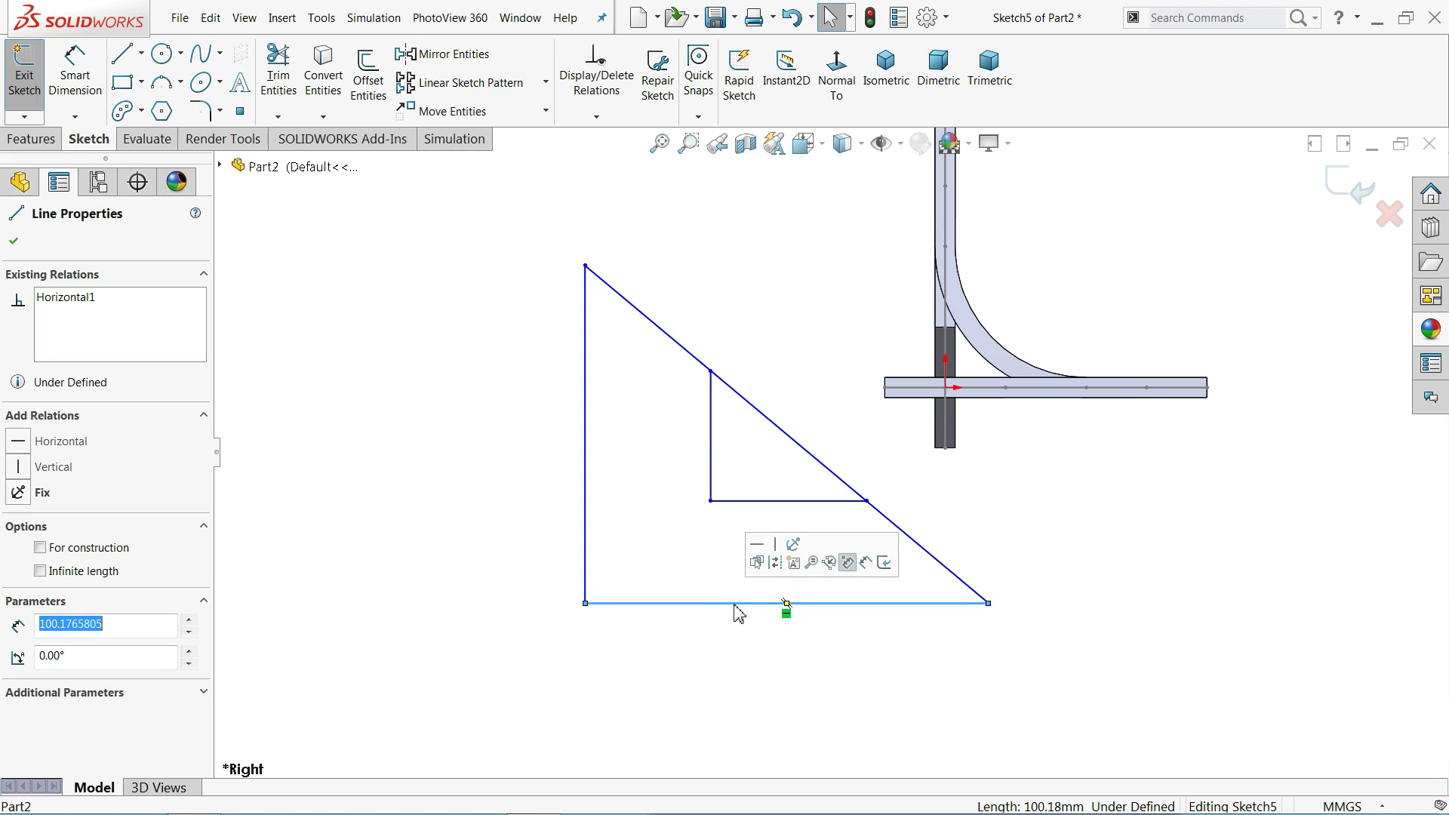
pyautogui.click(688, 553)
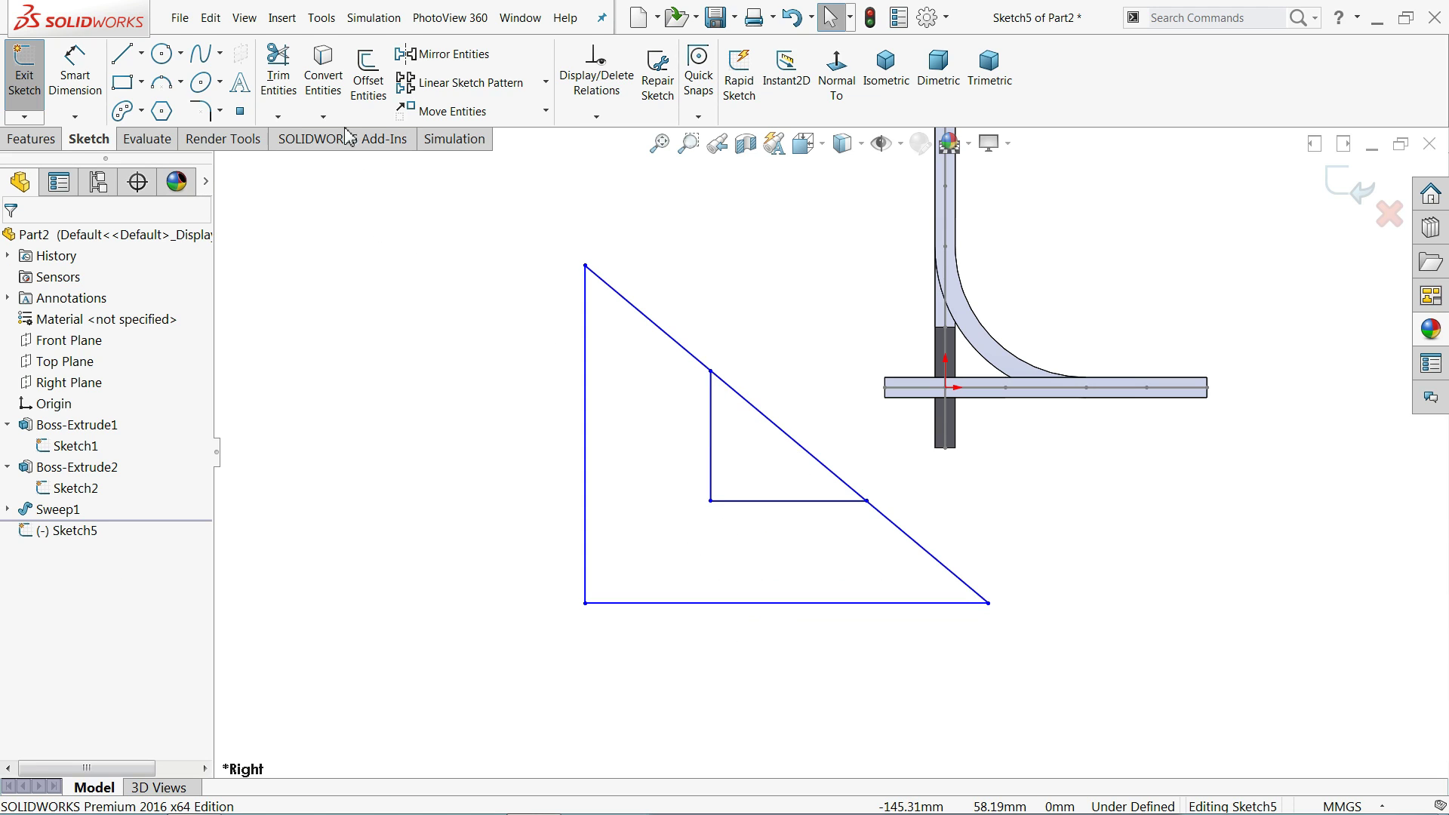
# - Trim away the middle diagonal segment and make the outer left and bottom lines equal
pyautogui.click(279, 76)
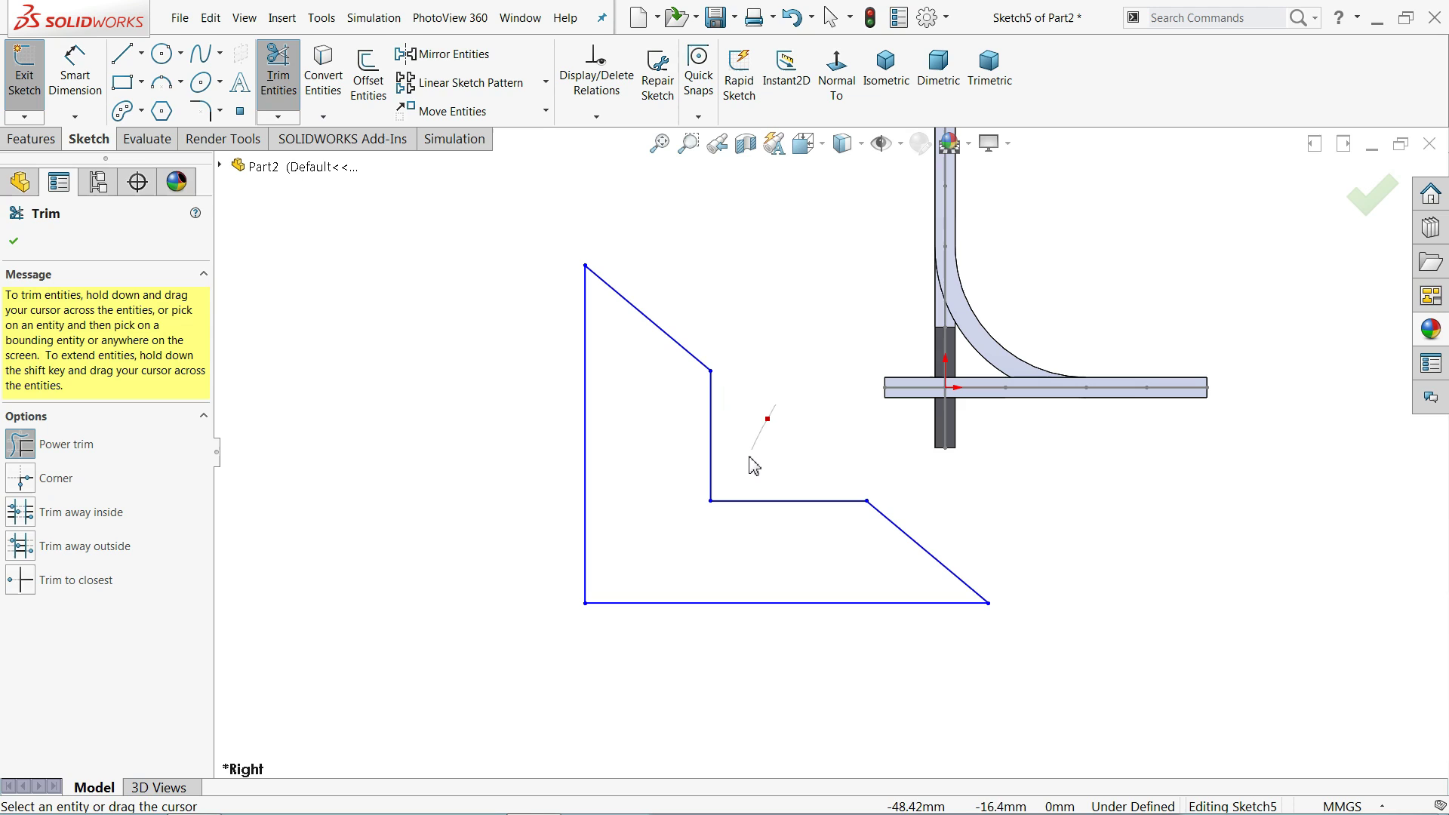
pyautogui.click(16, 243)
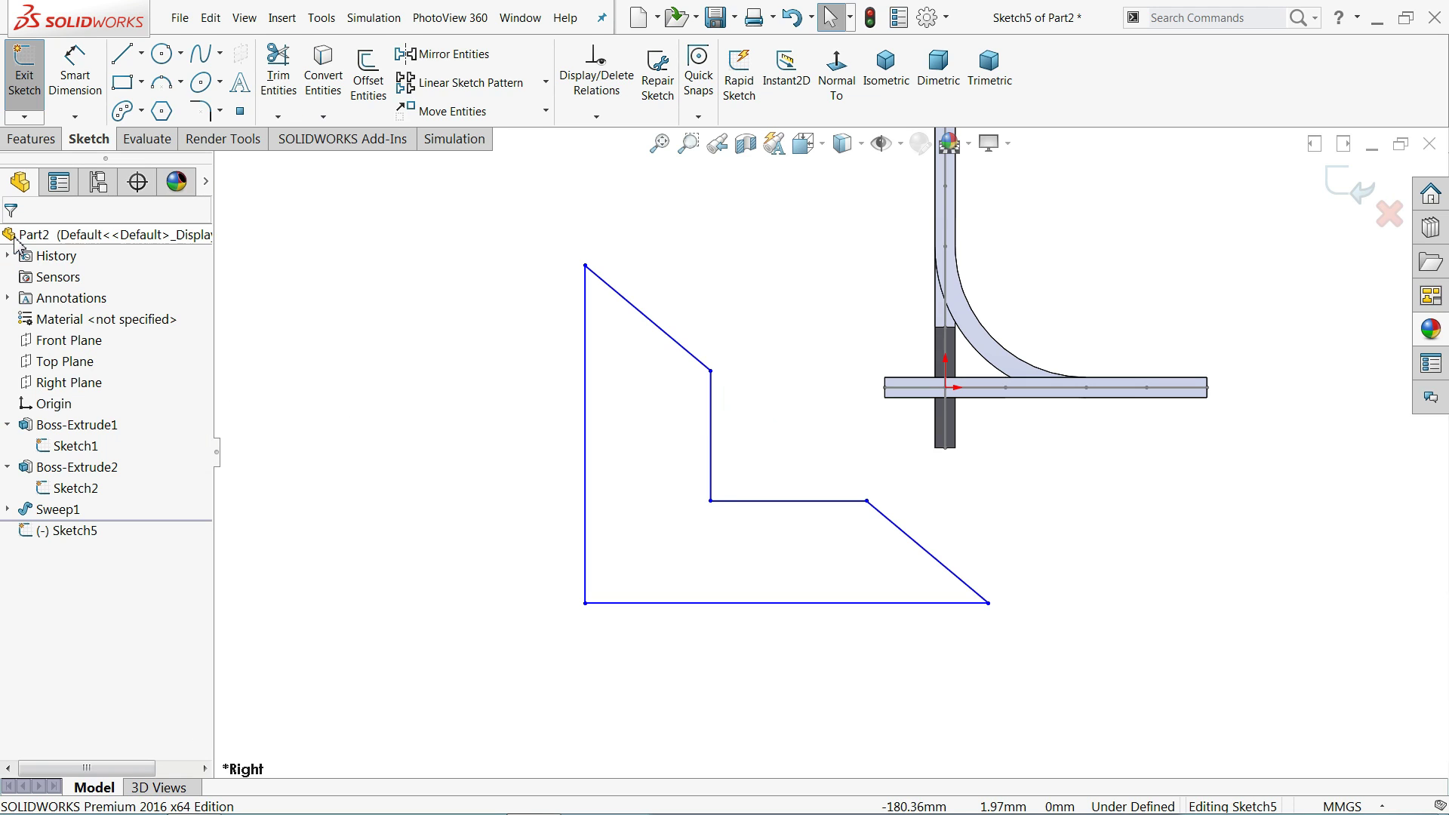
pyautogui.moveTo(511, 528)
pyautogui.mouseDown()
pyautogui.moveTo(637, 628)
pyautogui.moveTo(646, 668)
pyautogui.mouseUp()
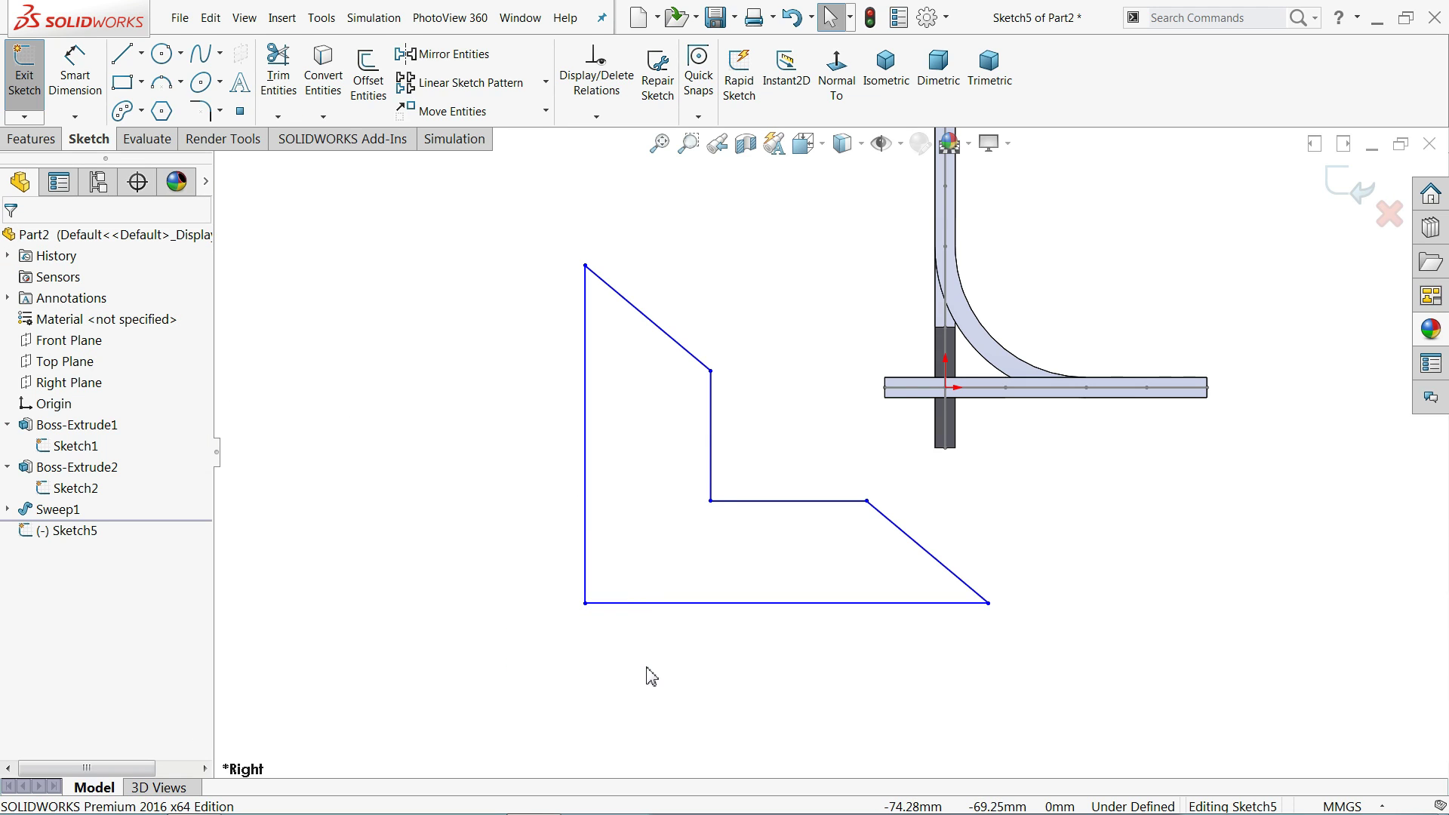
pyautogui.moveTo(638, 567); pyautogui.dragTo(559, 638)
pyautogui.click(683, 577)
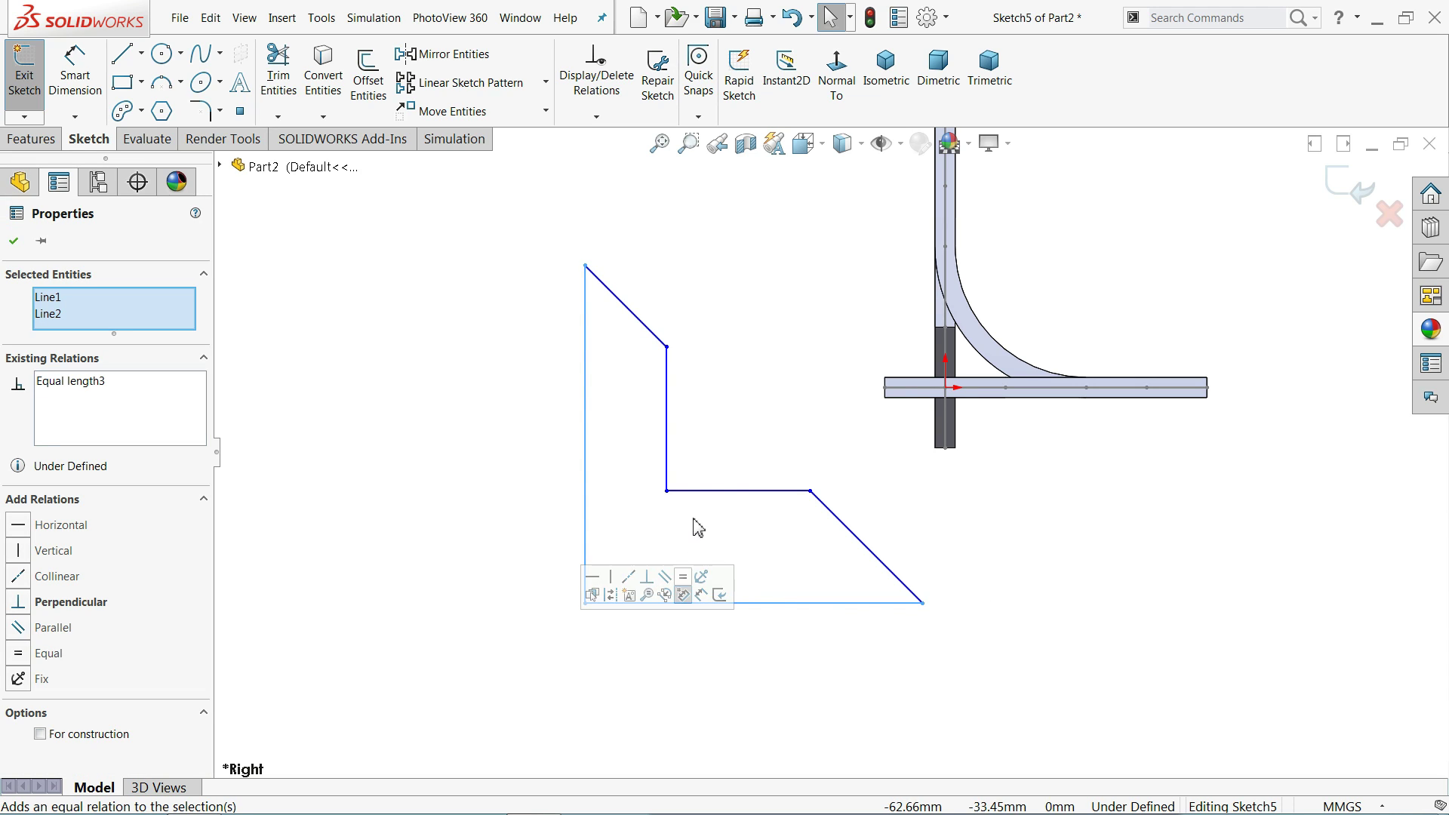
# - Make the inner step lines equal and the two diagonals equal
pyautogui.moveTo(692, 446); pyautogui.dragTo(654, 511)
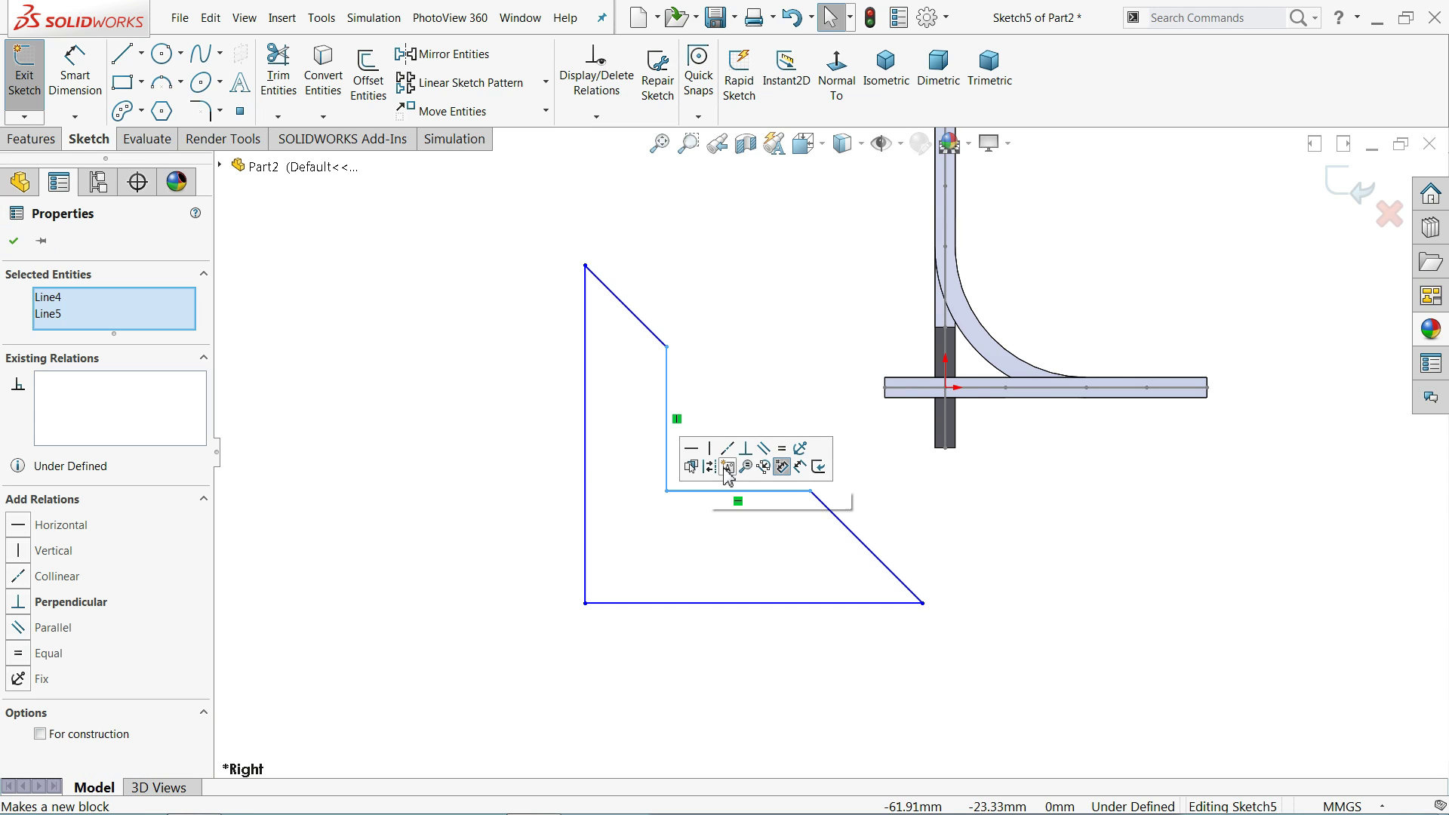
pyautogui.click(844, 527)
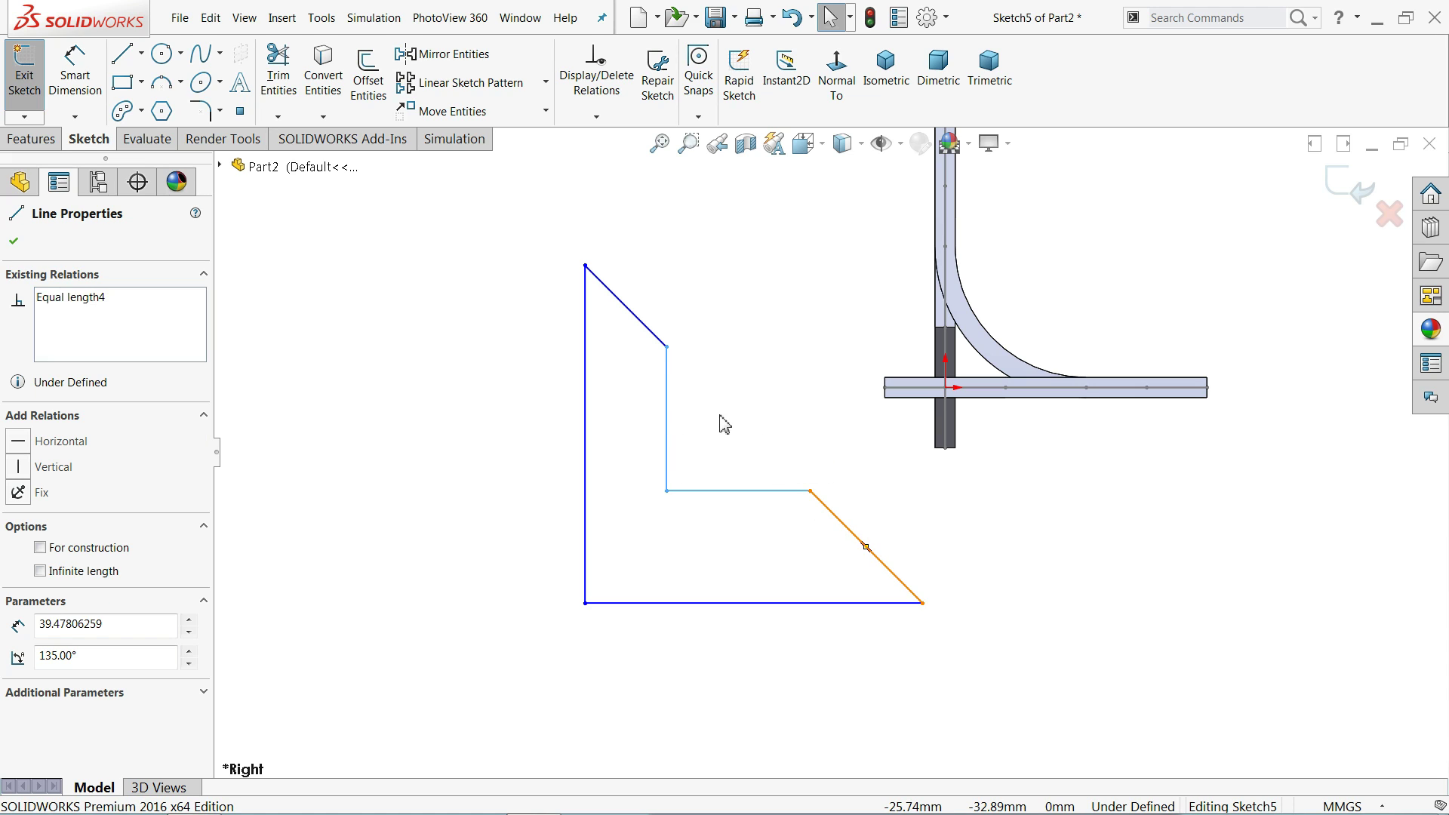
pyautogui.keyDown('ctrl'); pyautogui.click(654, 336); pyautogui.keyUp('ctrl')
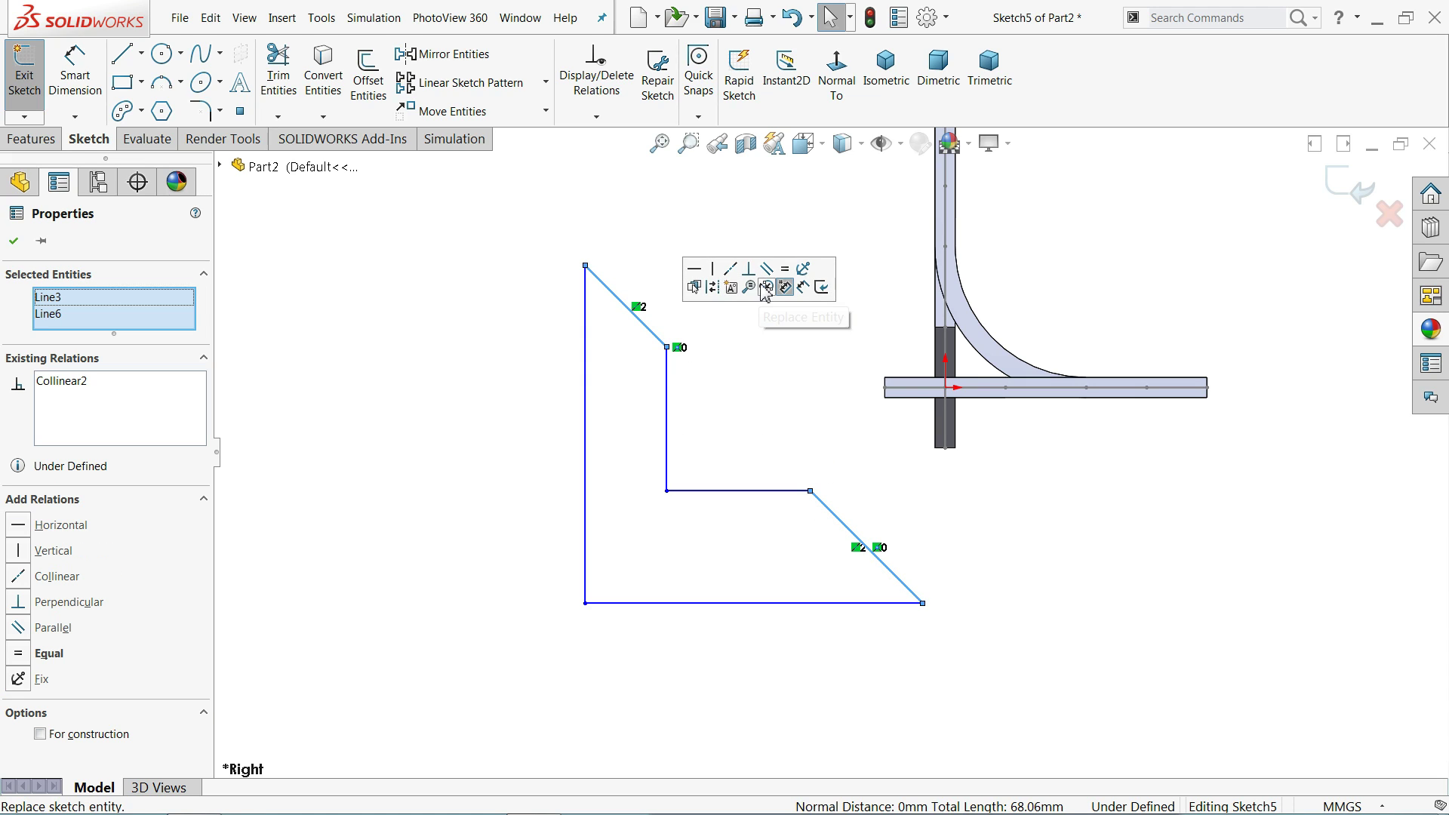
pyautogui.click(787, 271)
pyautogui.click(479, 329)
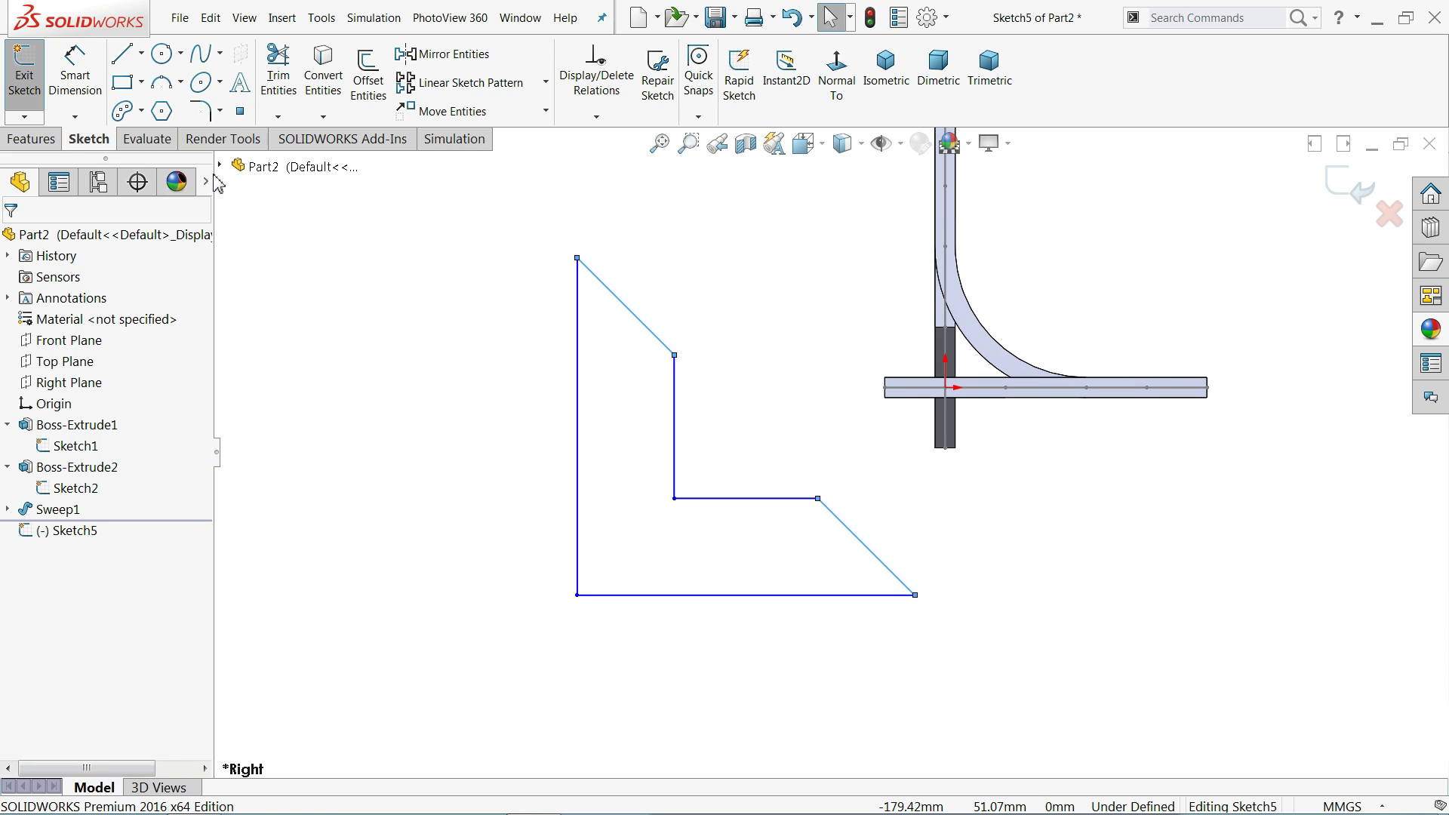
# - Draw construction centerlines from the lower diagonal's midpoint to the origin and on to the upper diagonal
pyautogui.click(142, 55)
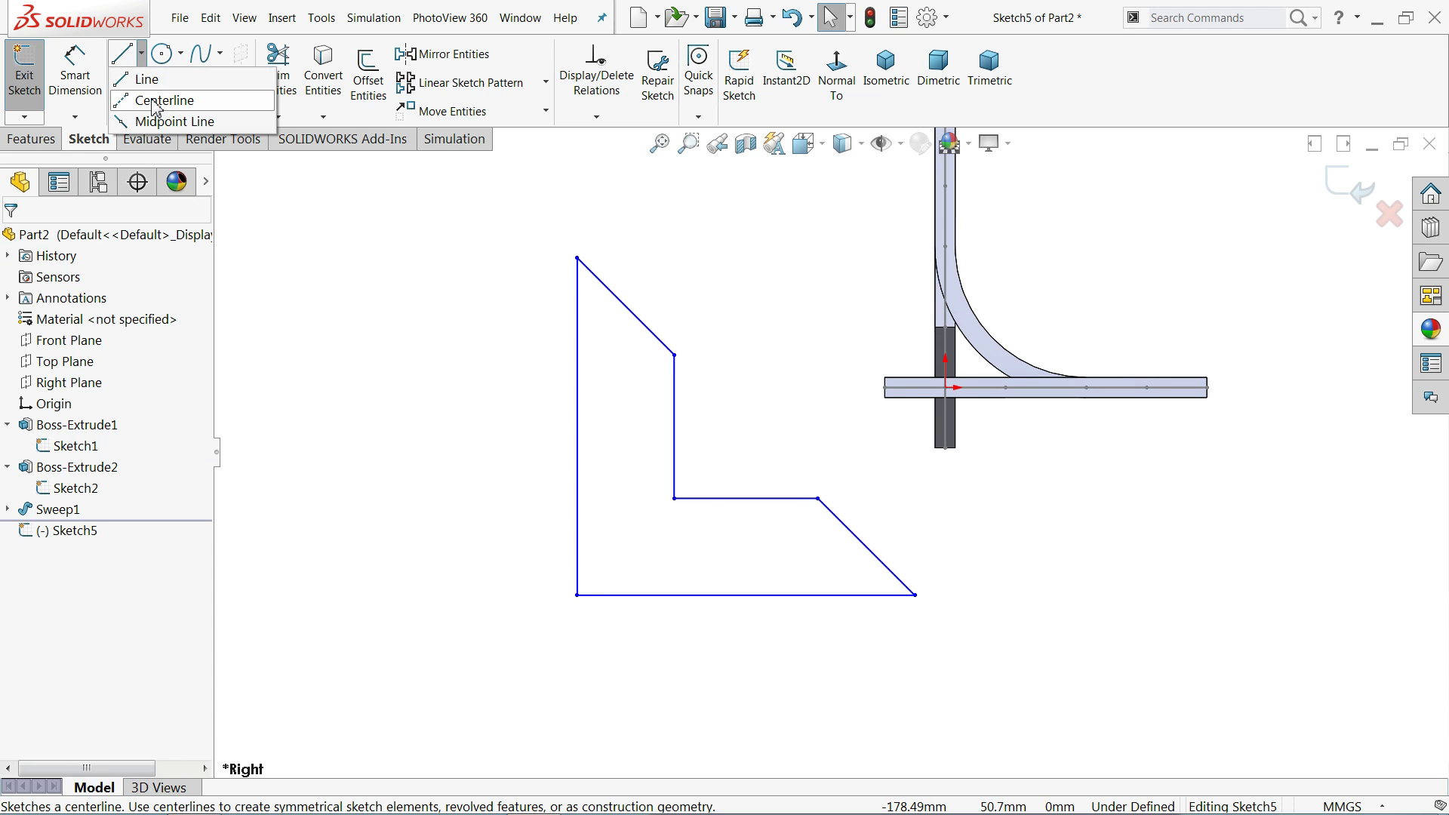
pyautogui.click(159, 102)
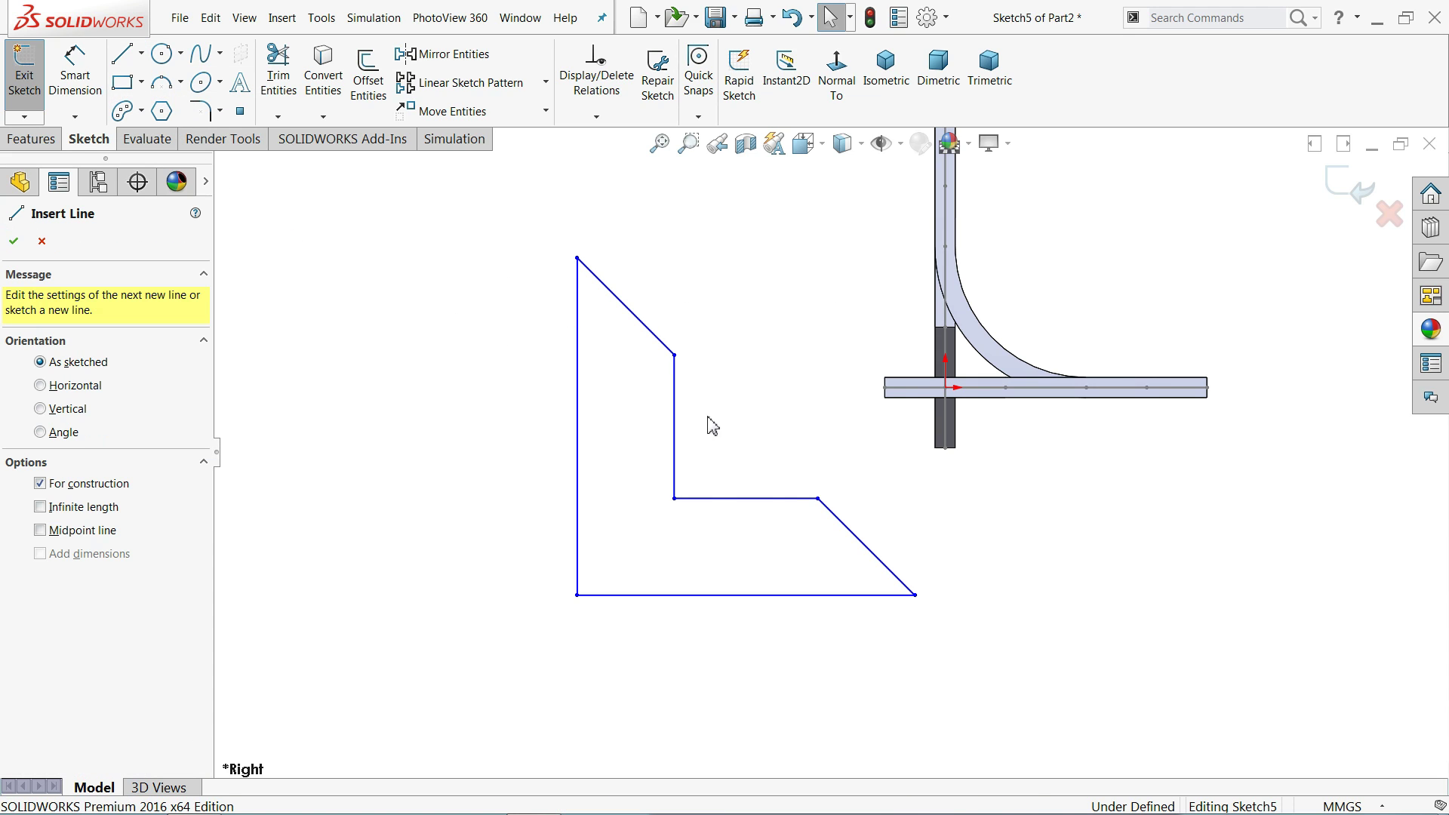
pyautogui.click(866, 547)
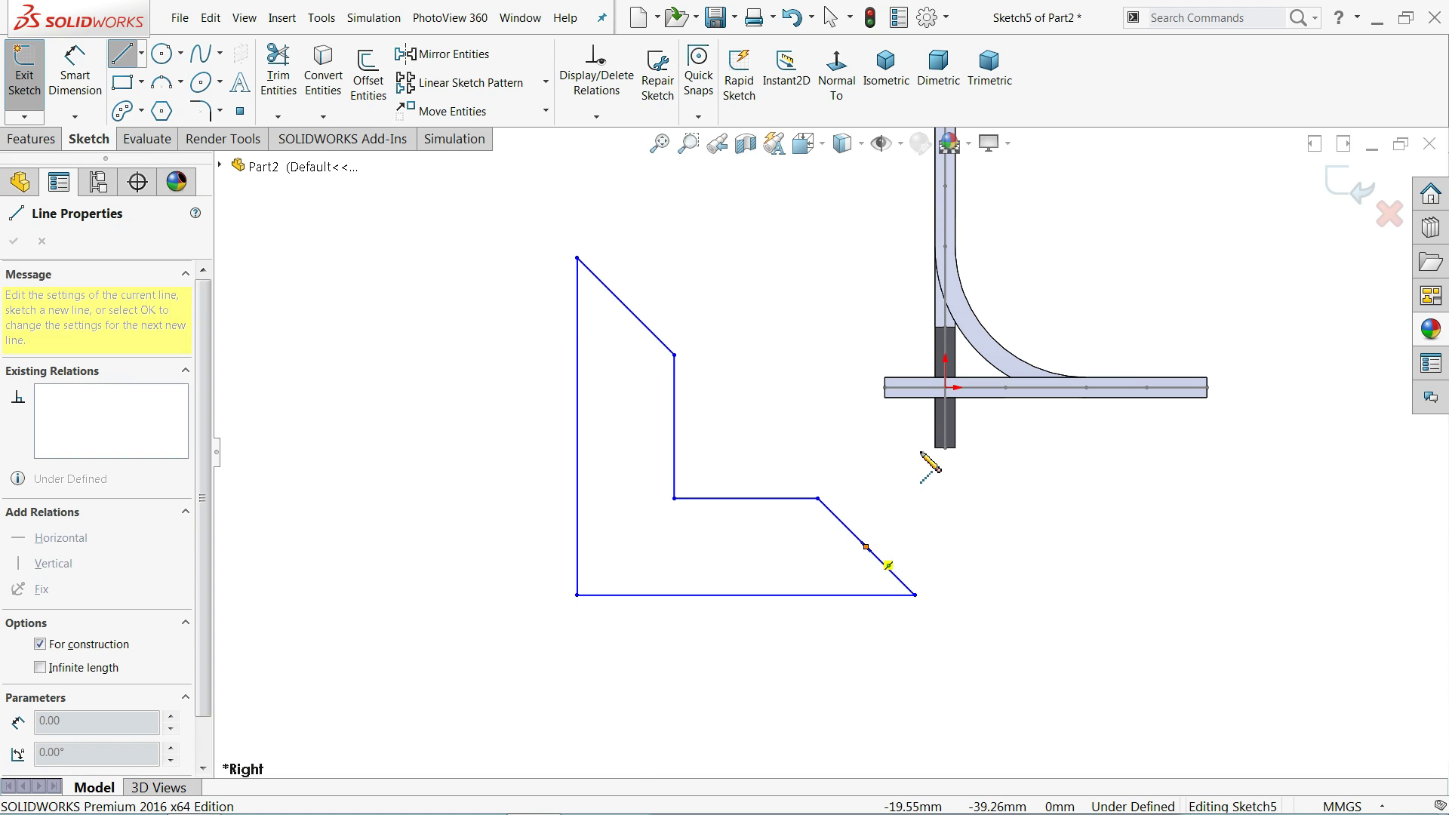
pyautogui.scroll(1, 940, 453)
pyautogui.click(948, 376)
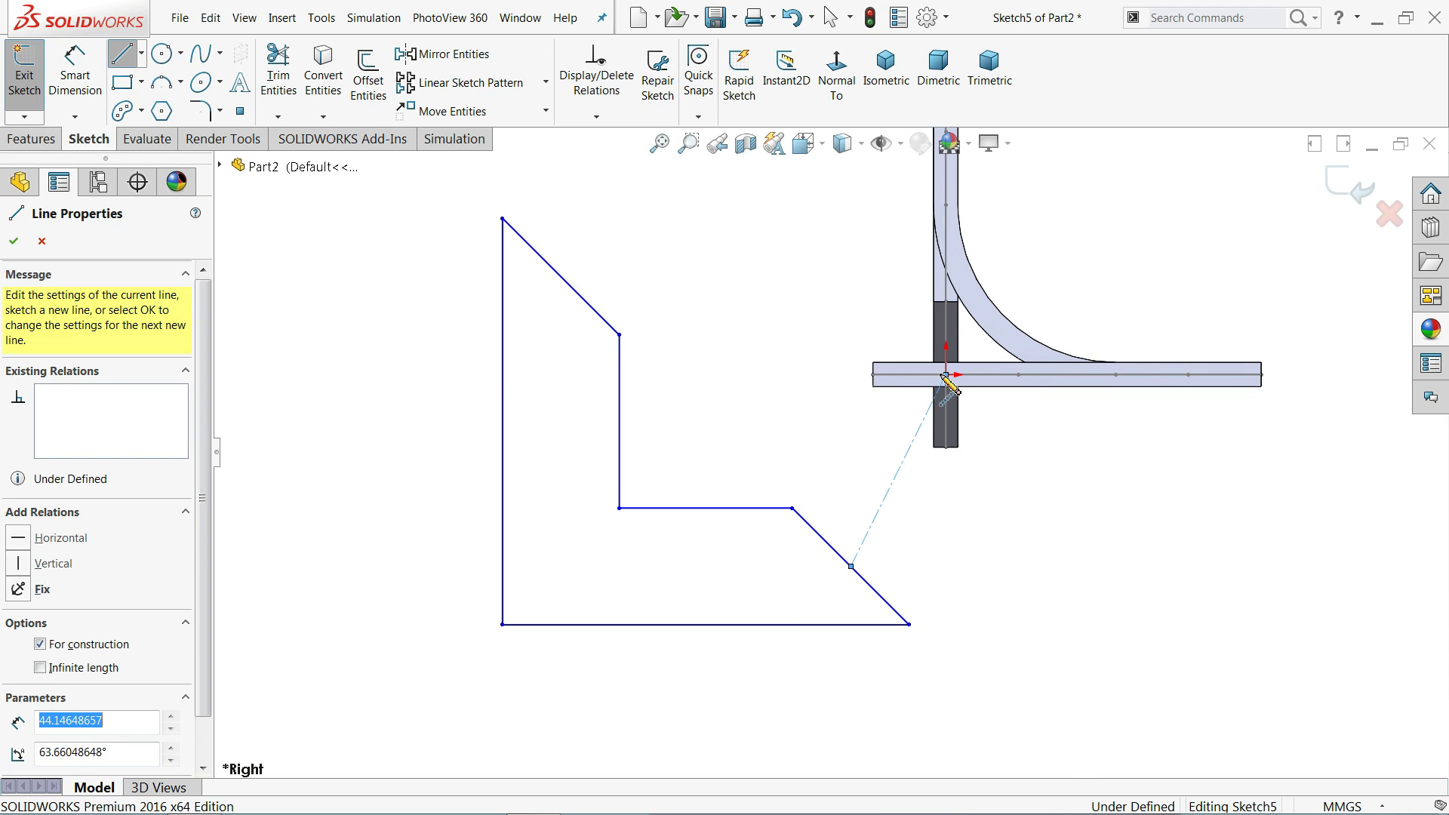
pyautogui.click(561, 277)
pyautogui.rightClick(606, 247)
pyautogui.click(654, 261)
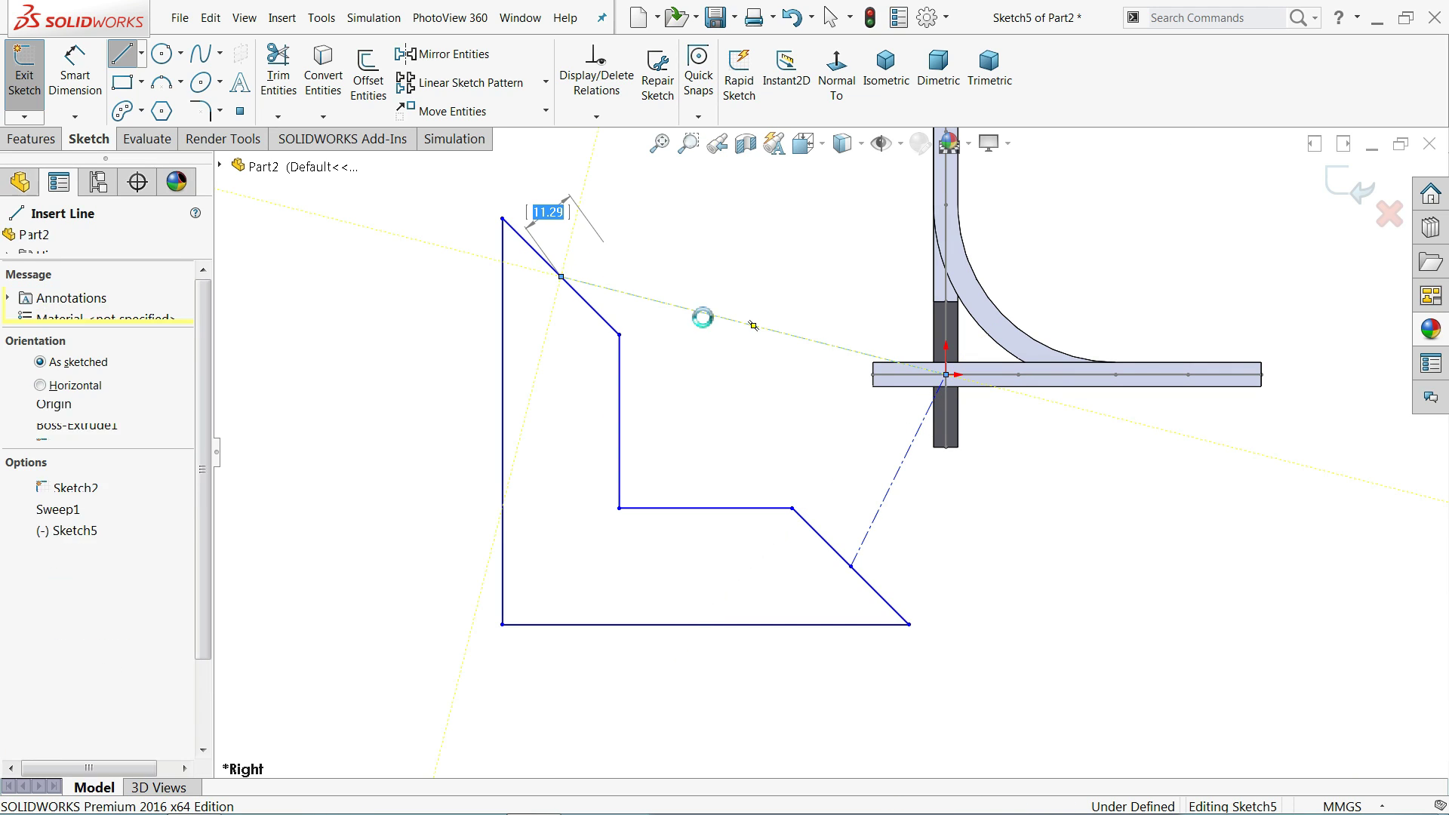
# - Make the lower centerline vertical and the upper centerline horizontal
pyautogui.click(895, 495)
pyautogui.click(954, 427)
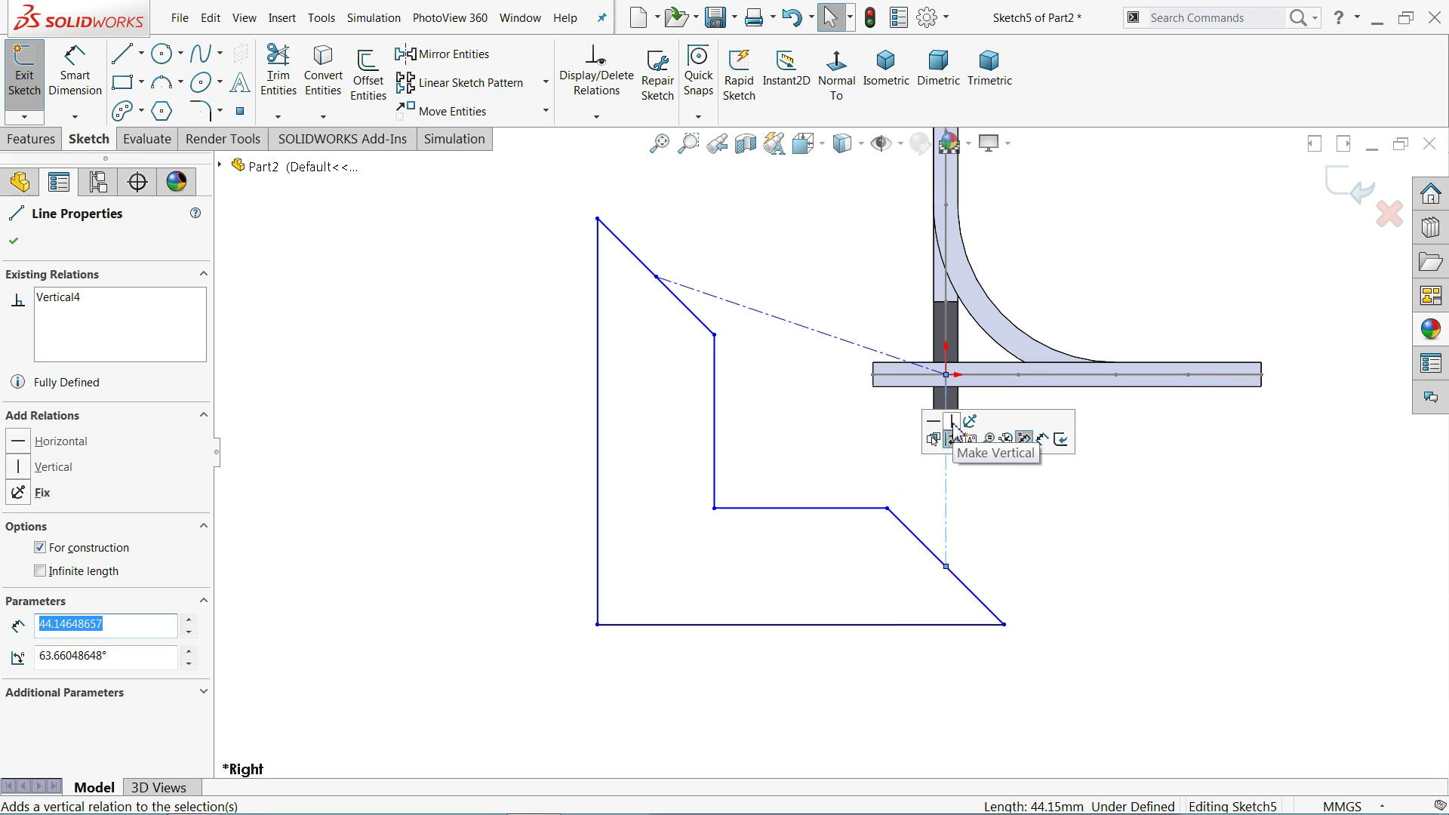
pyautogui.click(802, 372)
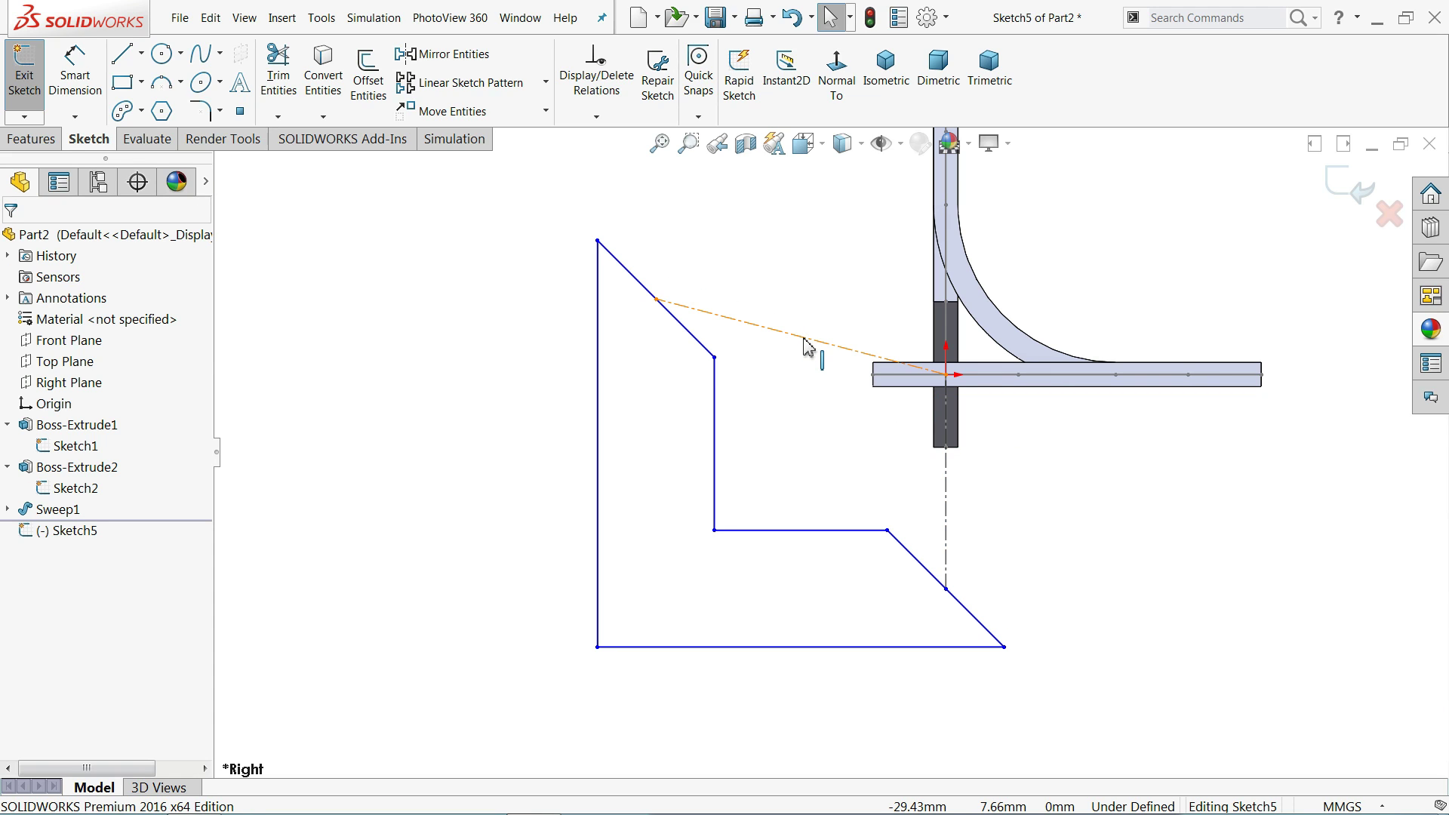
pyautogui.click(806, 344)
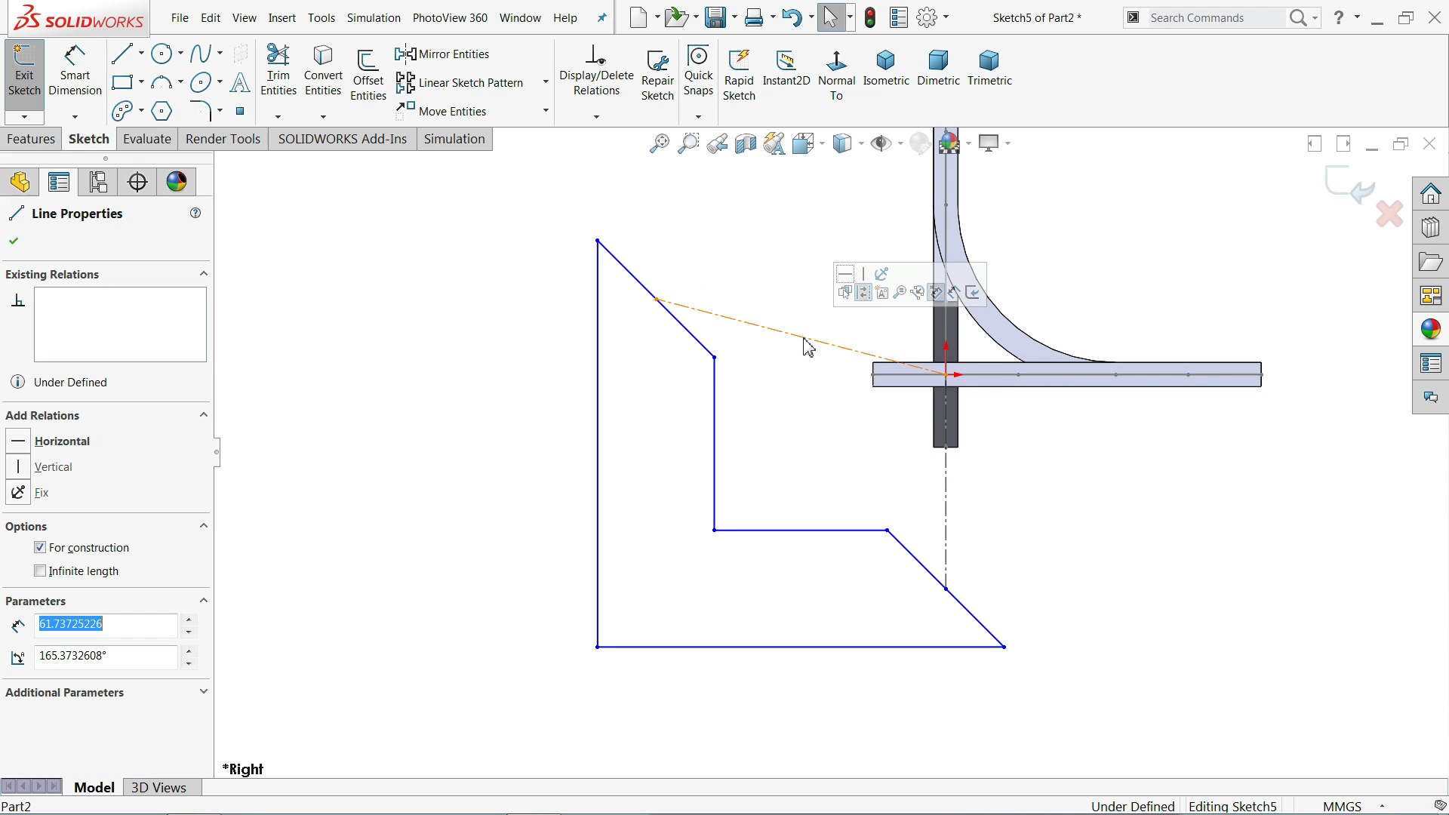
pyautogui.click(847, 276)
pyautogui.click(761, 307)
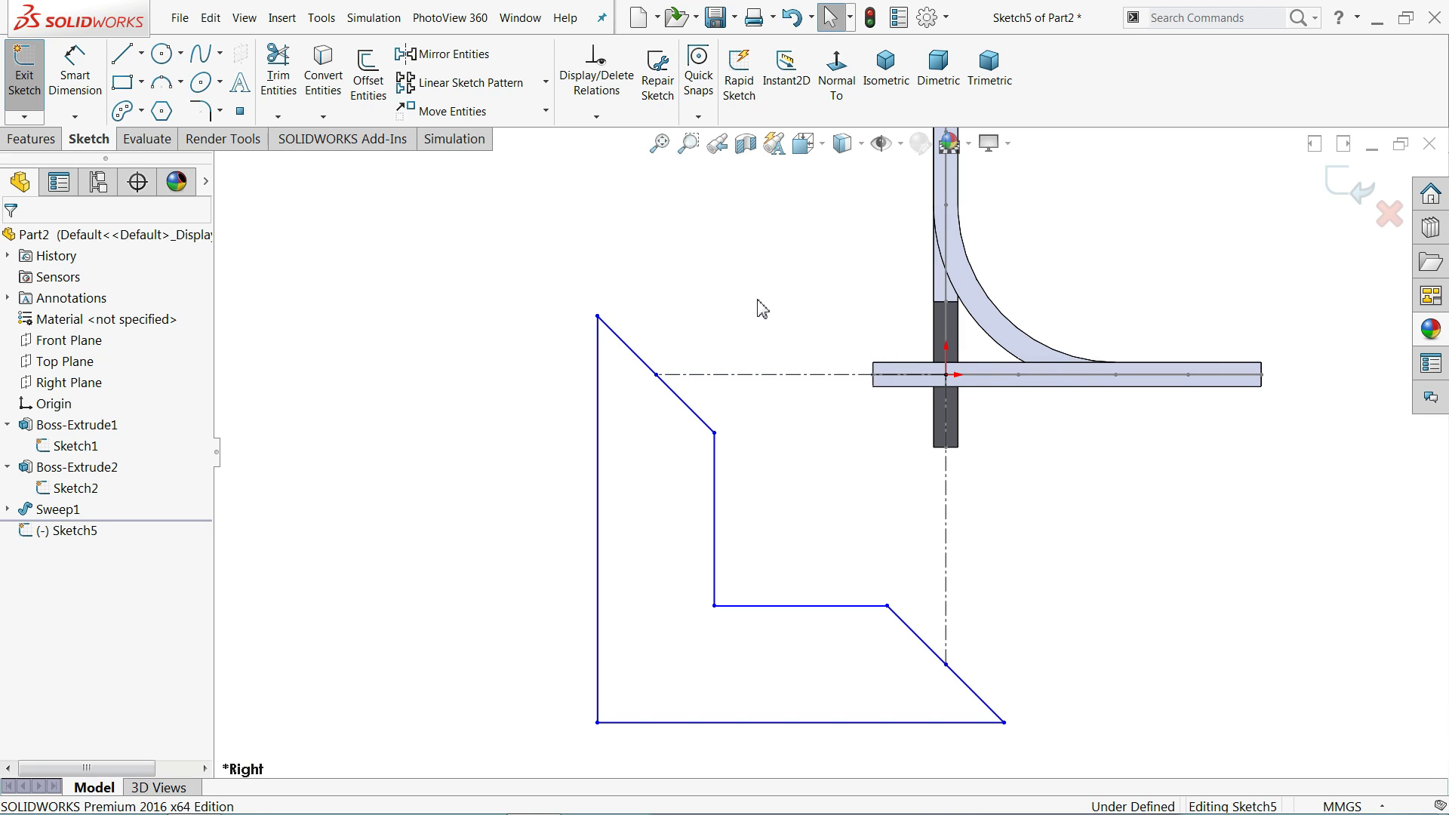
pyautogui.click(88, 87)
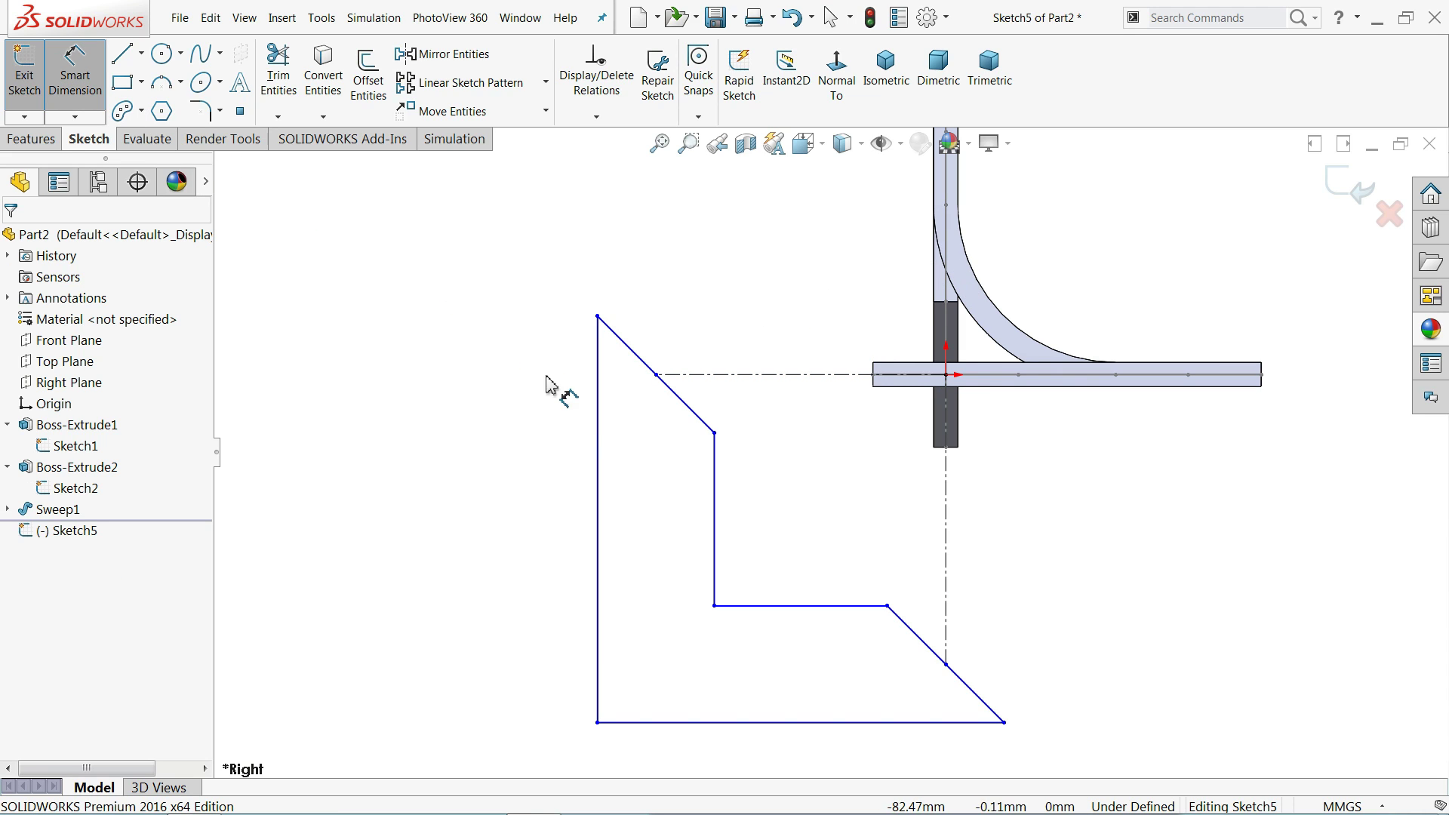
# - Dimension the left edge to 80 and the inner horizontal step to 20, then exit the sketch
pyautogui.click(598, 461)
pyautogui.click(532, 474)
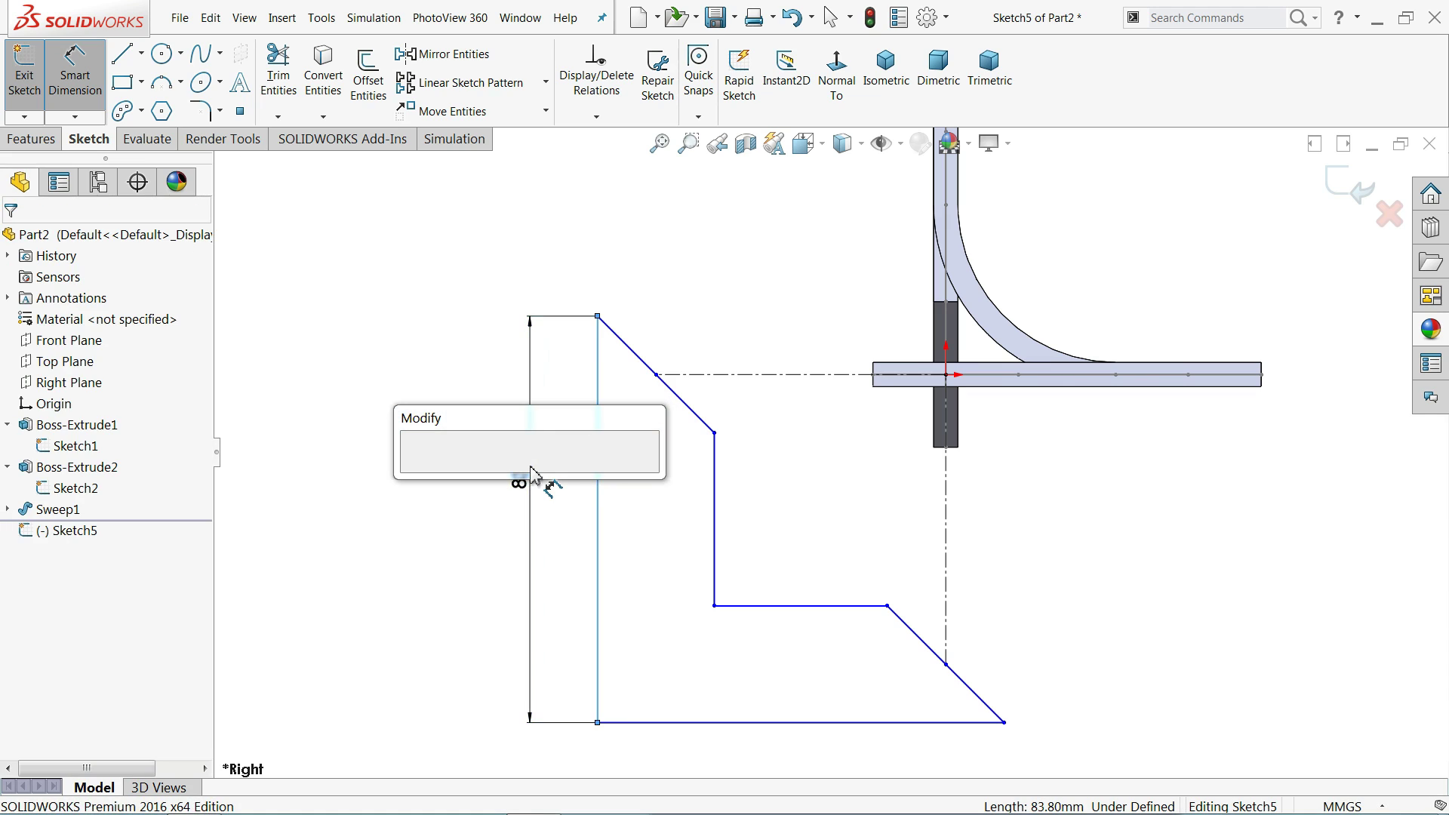
pyautogui.write('80')
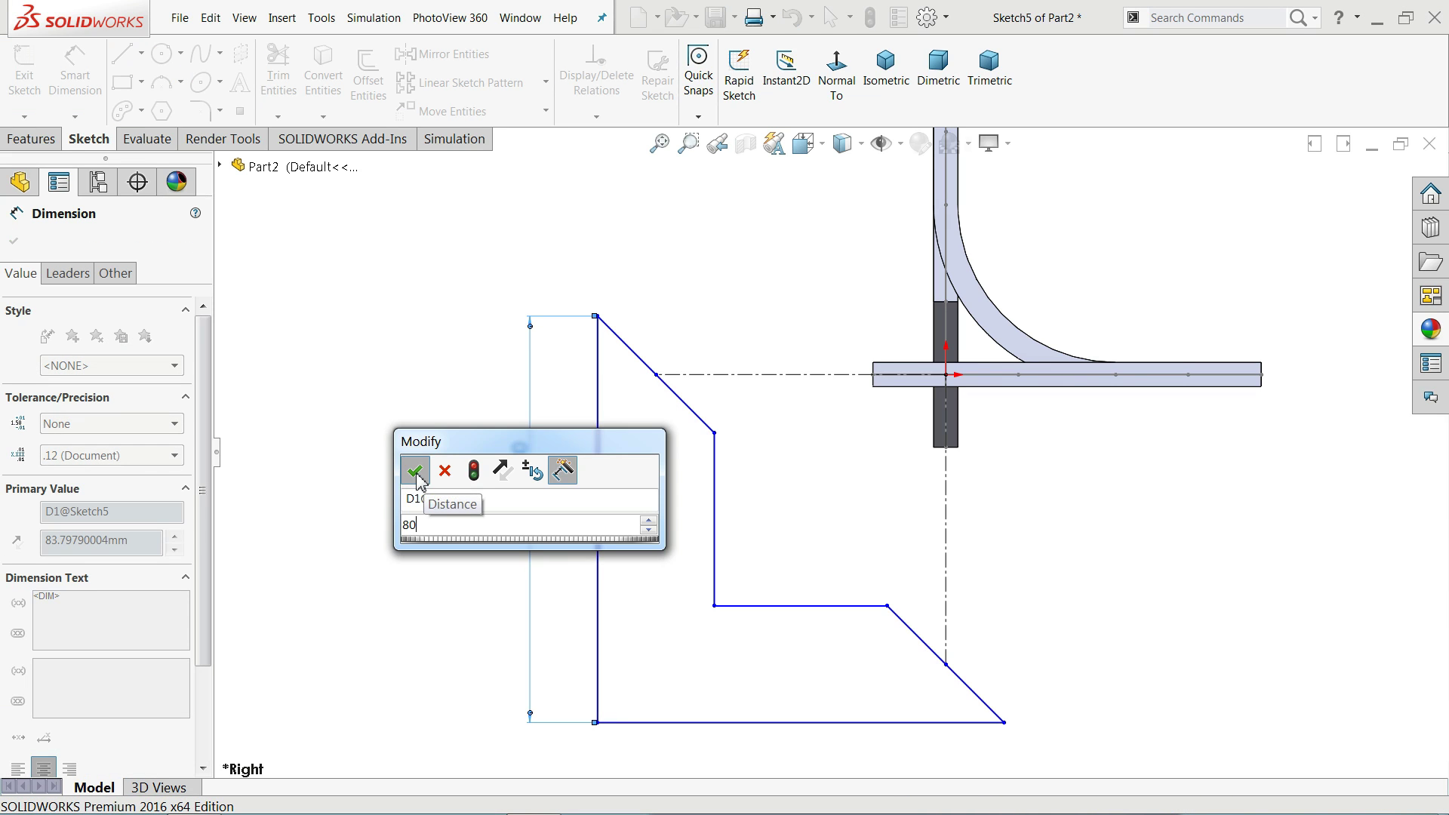
pyautogui.click(415, 471)
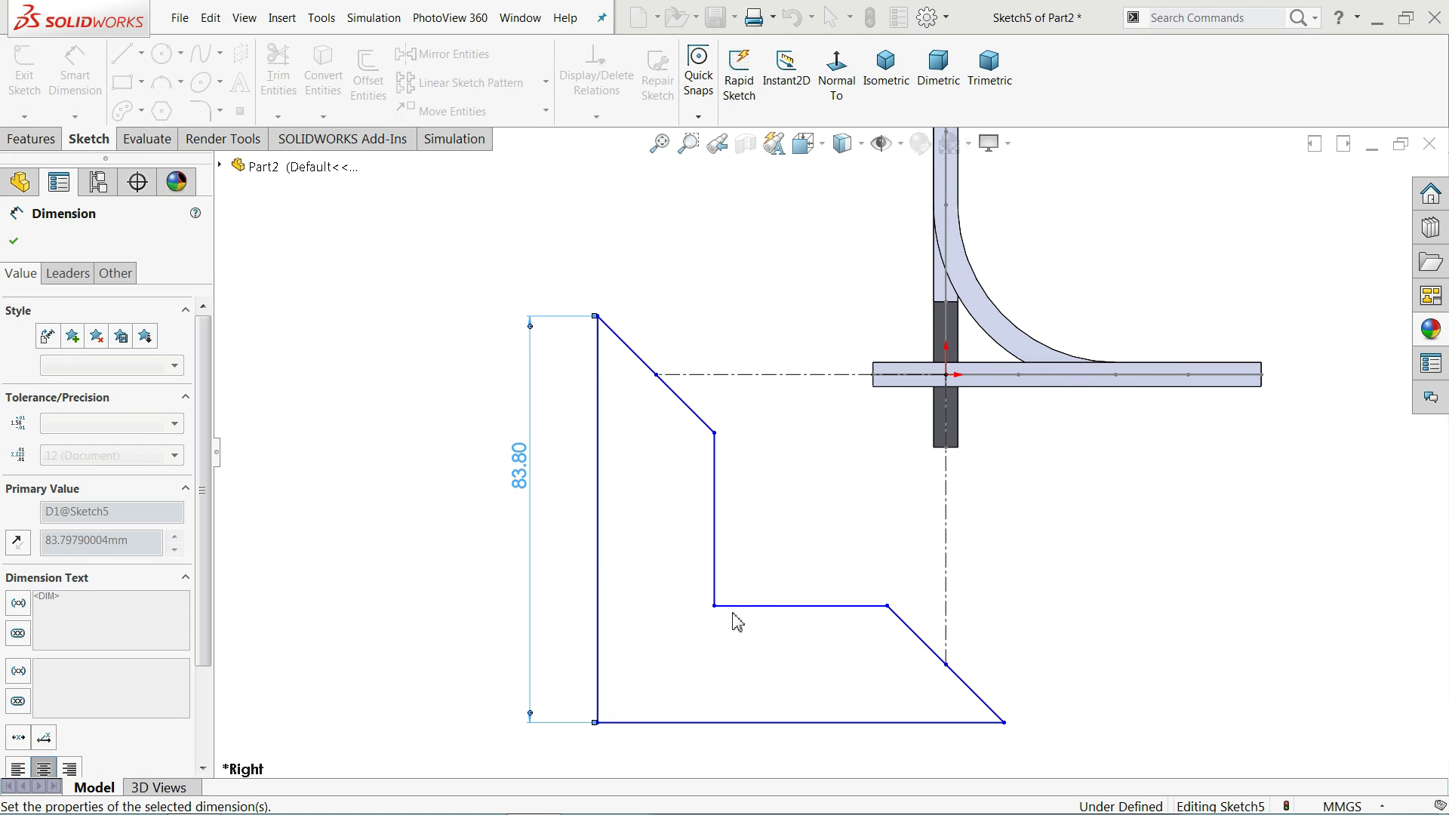
pyautogui.click(799, 596)
pyautogui.click(802, 549)
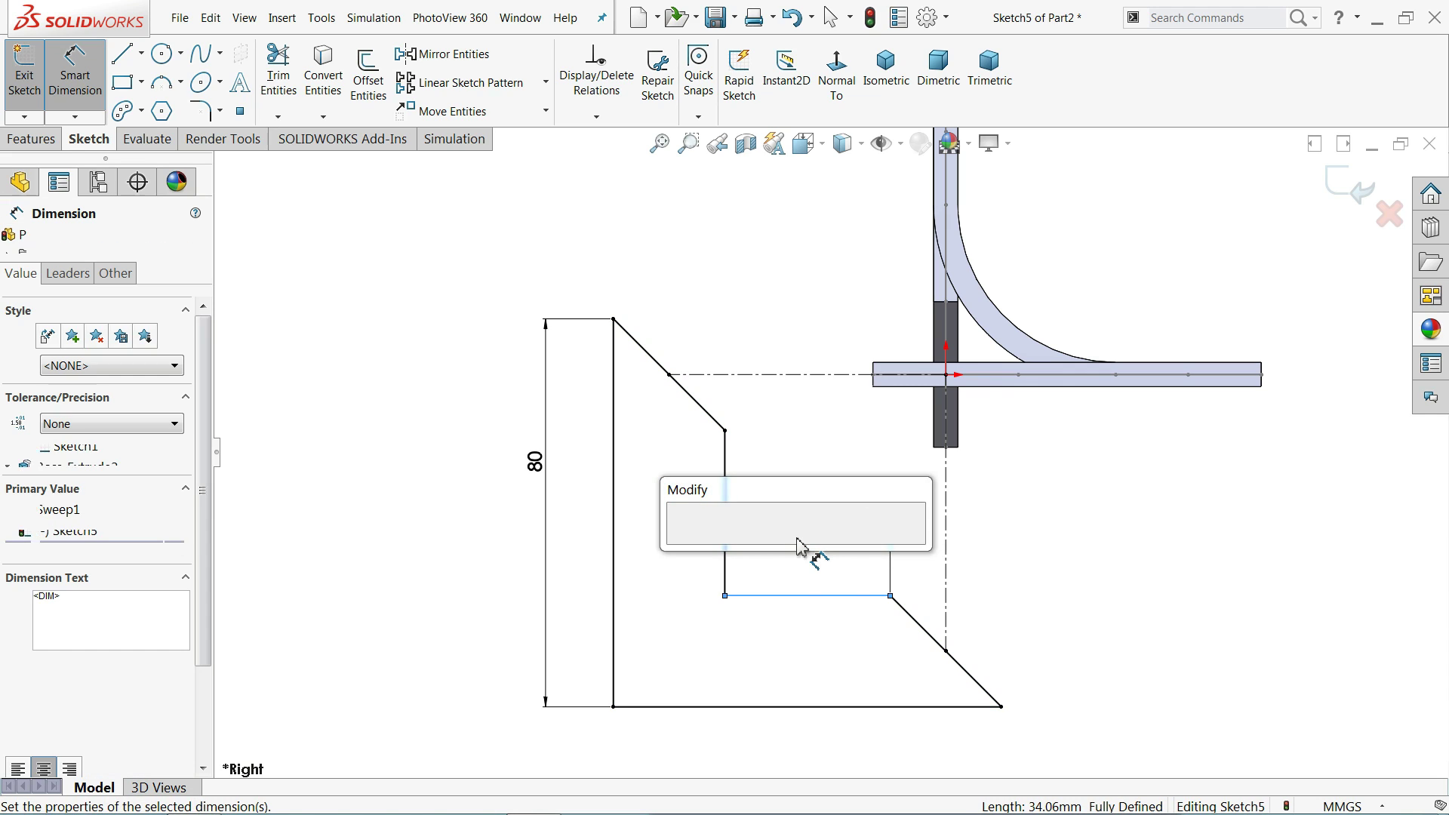
pyautogui.write('20')
pyautogui.click(681, 542)
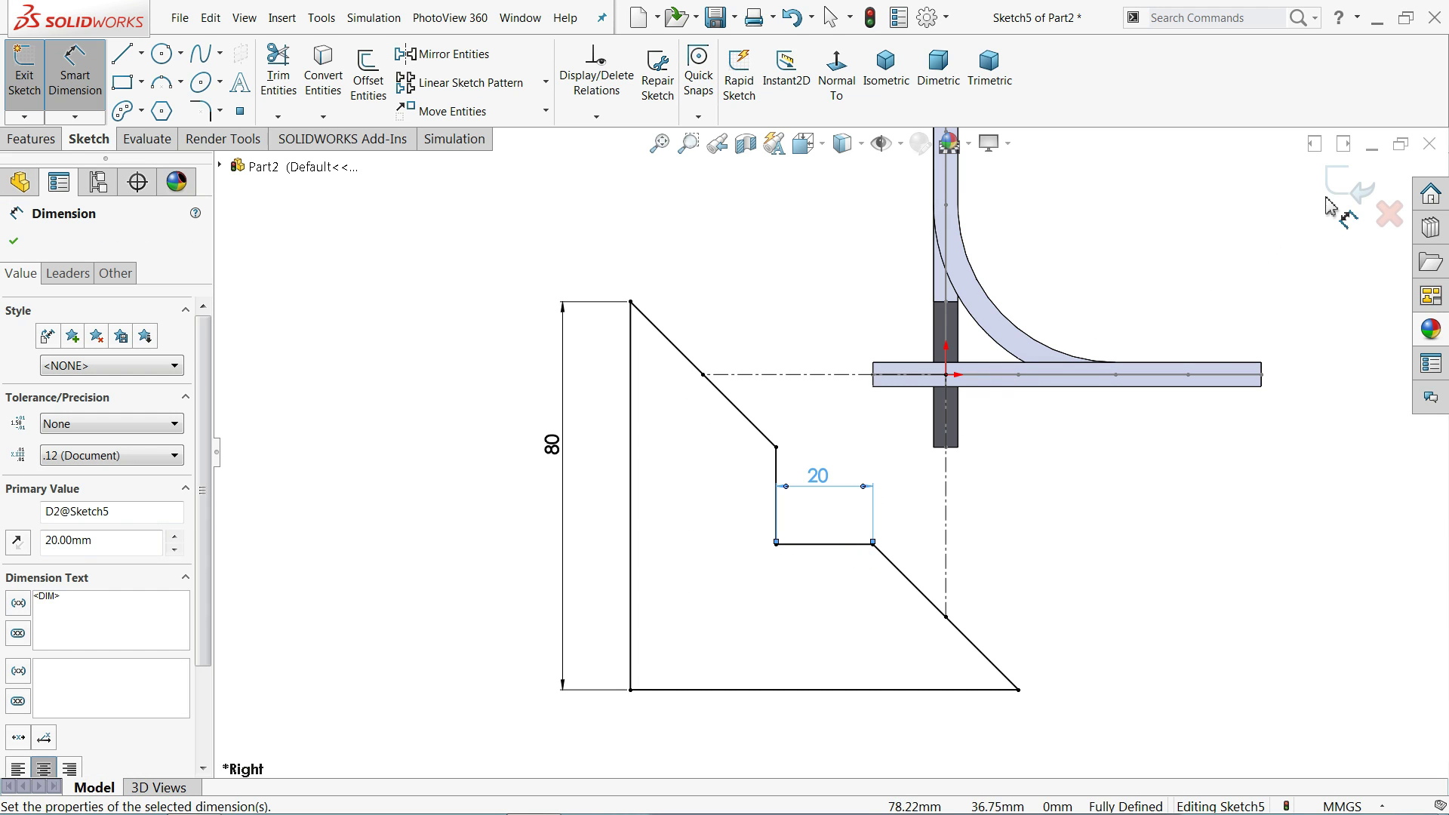
pyautogui.click(1350, 188)
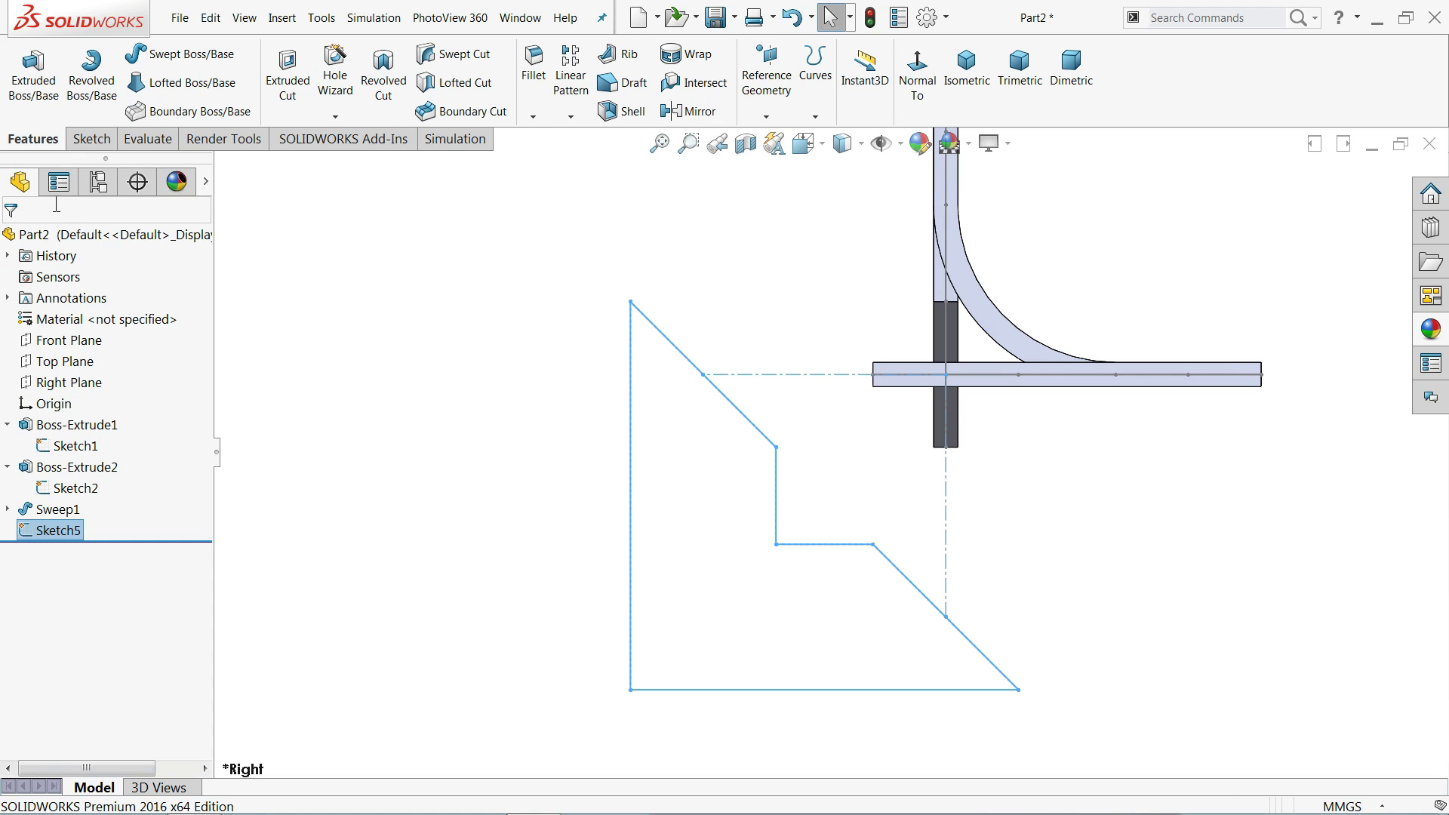
# - Extrude Sketch5 Mid Plane at 5 mm to create Boss-Extrude3
pyautogui.click(47, 94)
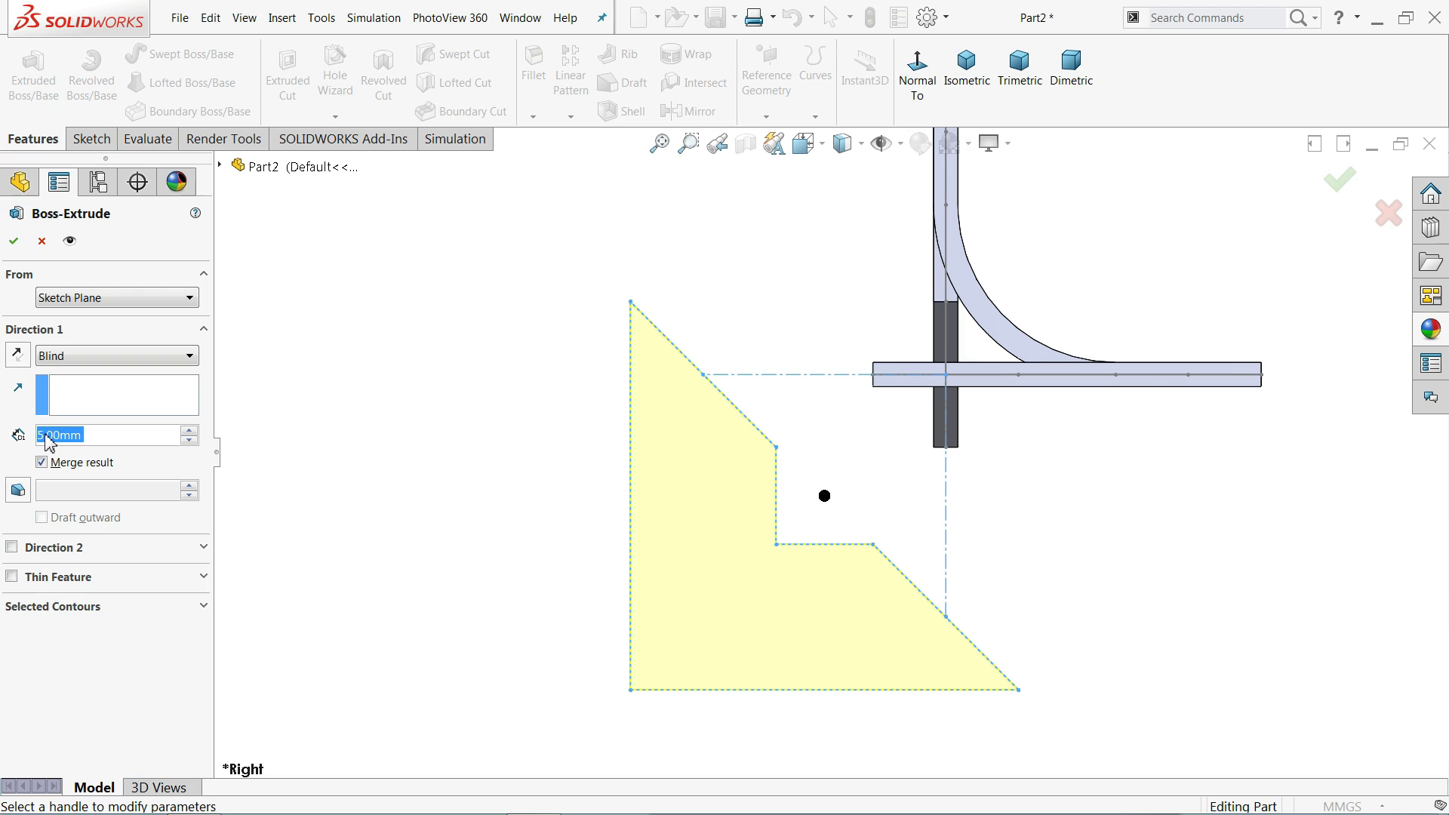
pyautogui.click(62, 362)
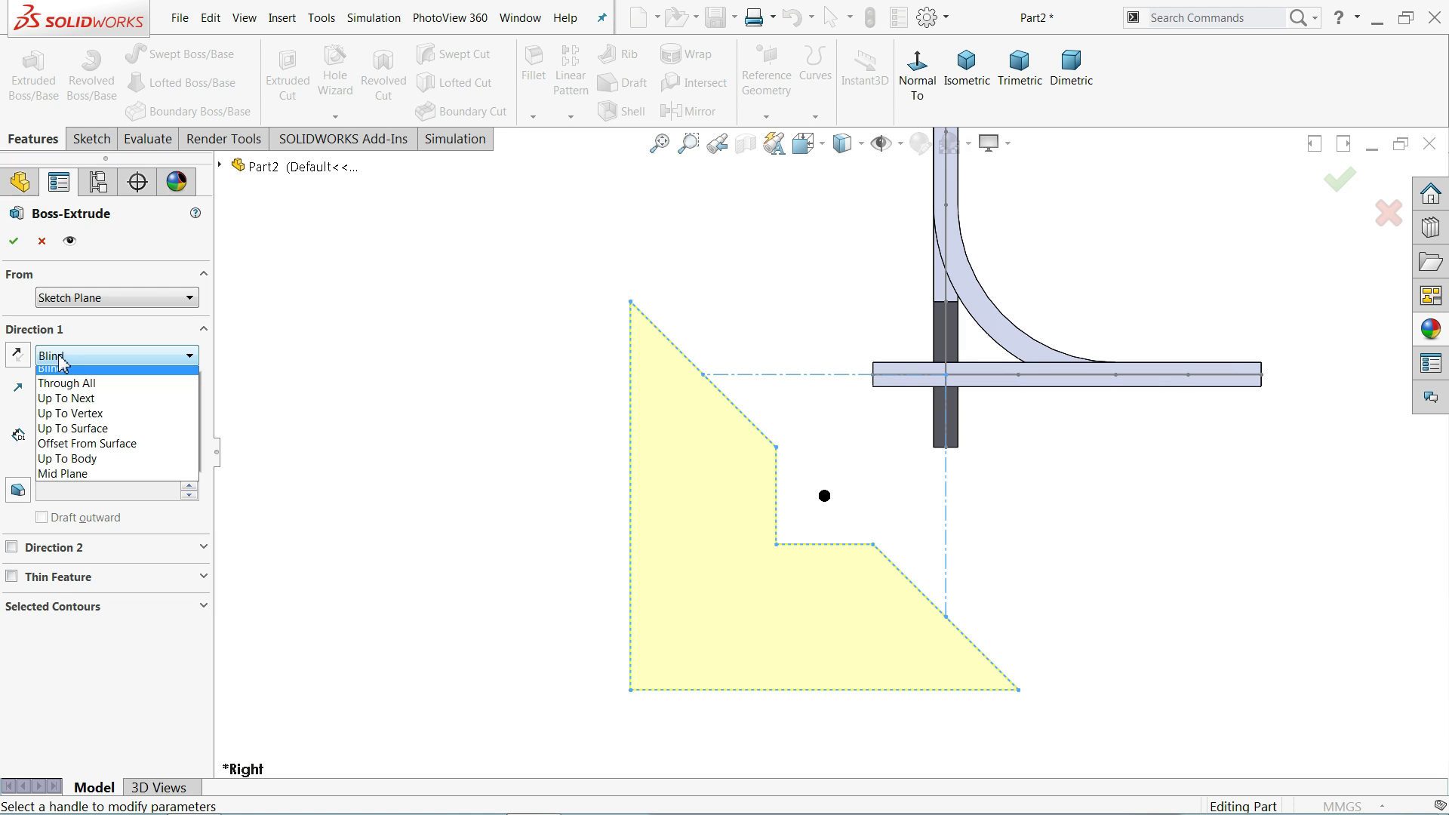
pyautogui.click(66, 473)
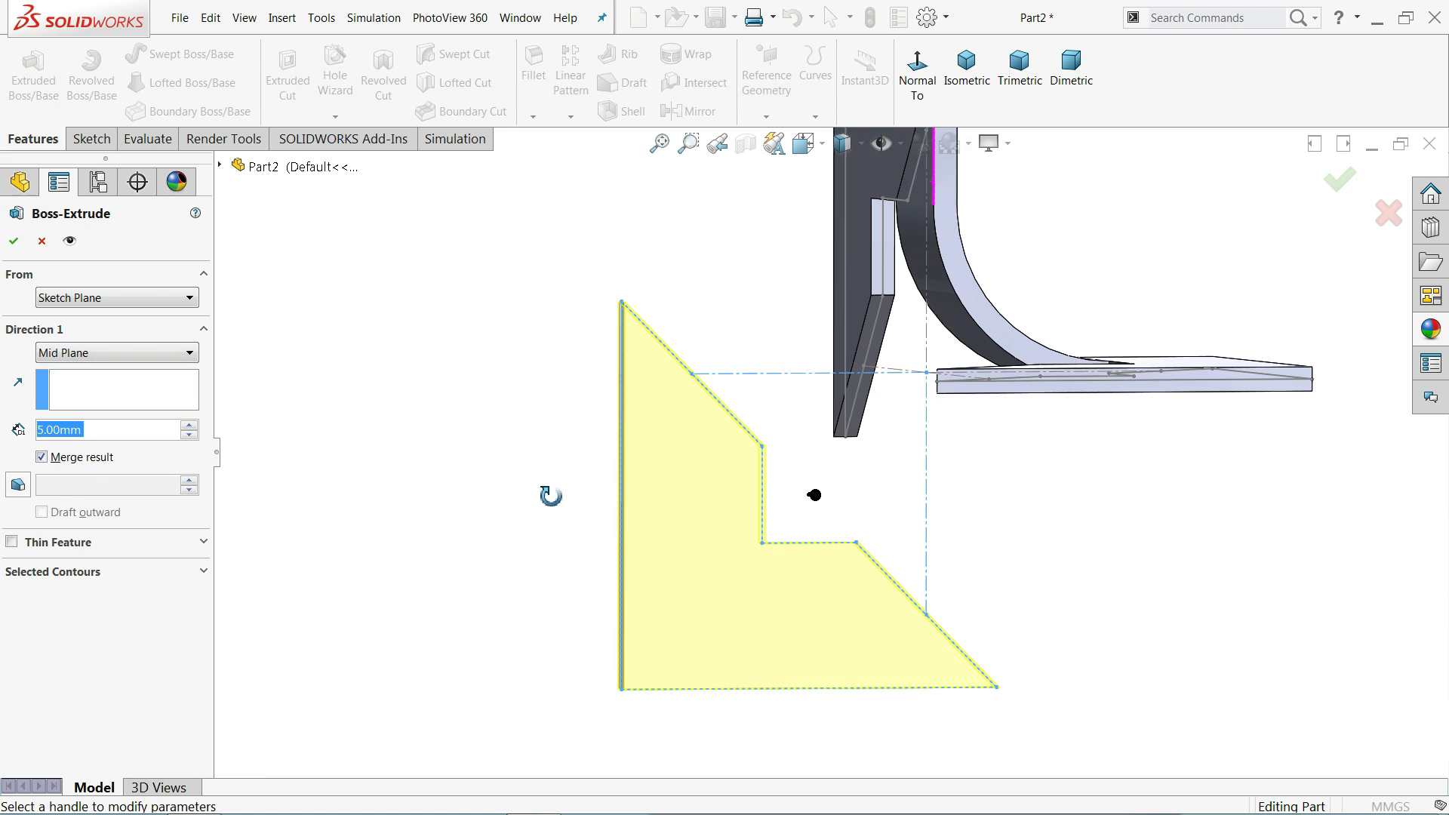
pyautogui.moveTo(551, 496); pyautogui.dragTo(575, 553, button='middle')
pyautogui.click(14, 241)
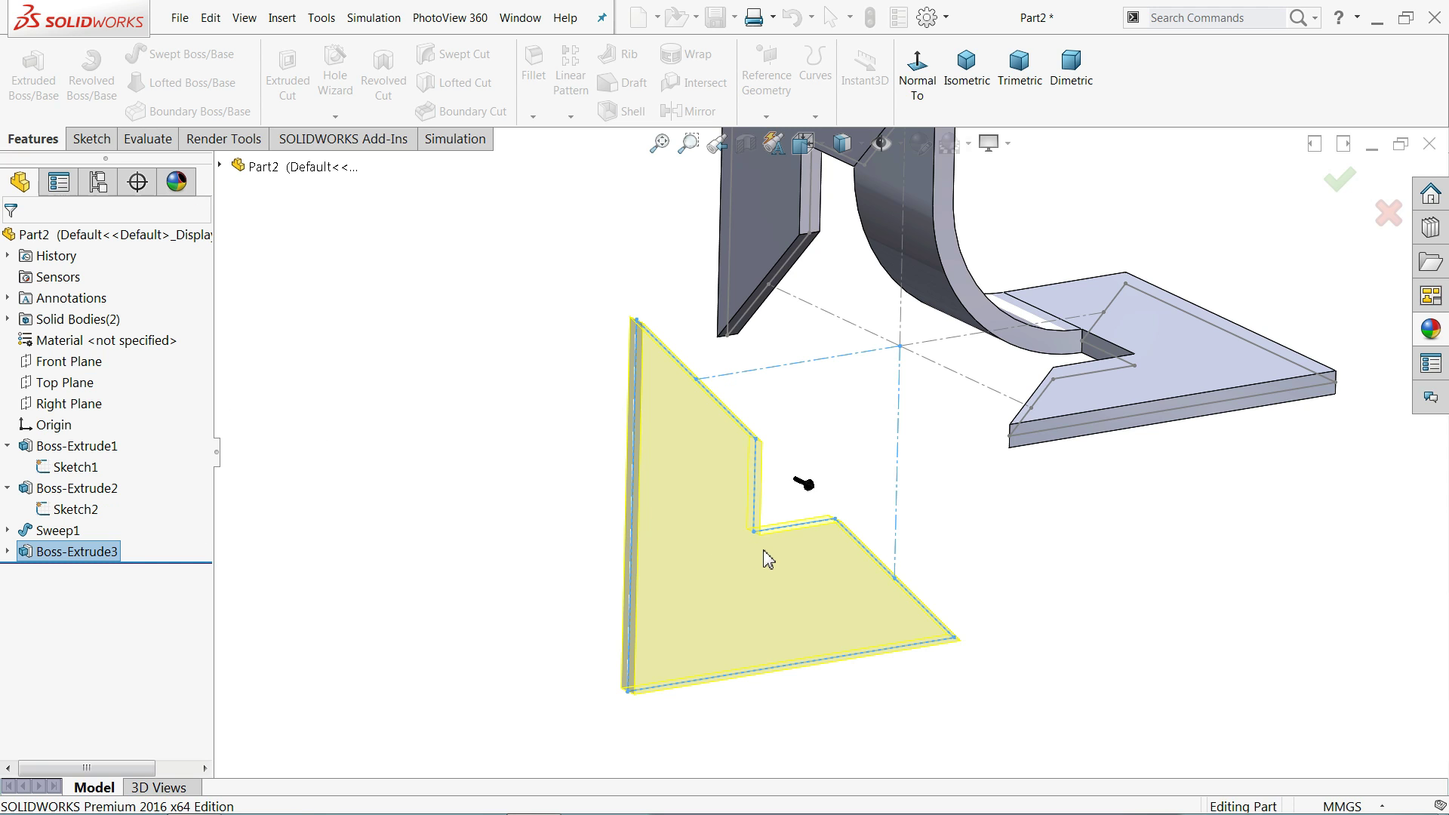
pyautogui.moveTo(958, 518); pyautogui.dragTo(1063, 603, button='middle')
pyautogui.moveTo(1084, 617); pyautogui.dragTo(1097, 487, button='middle')
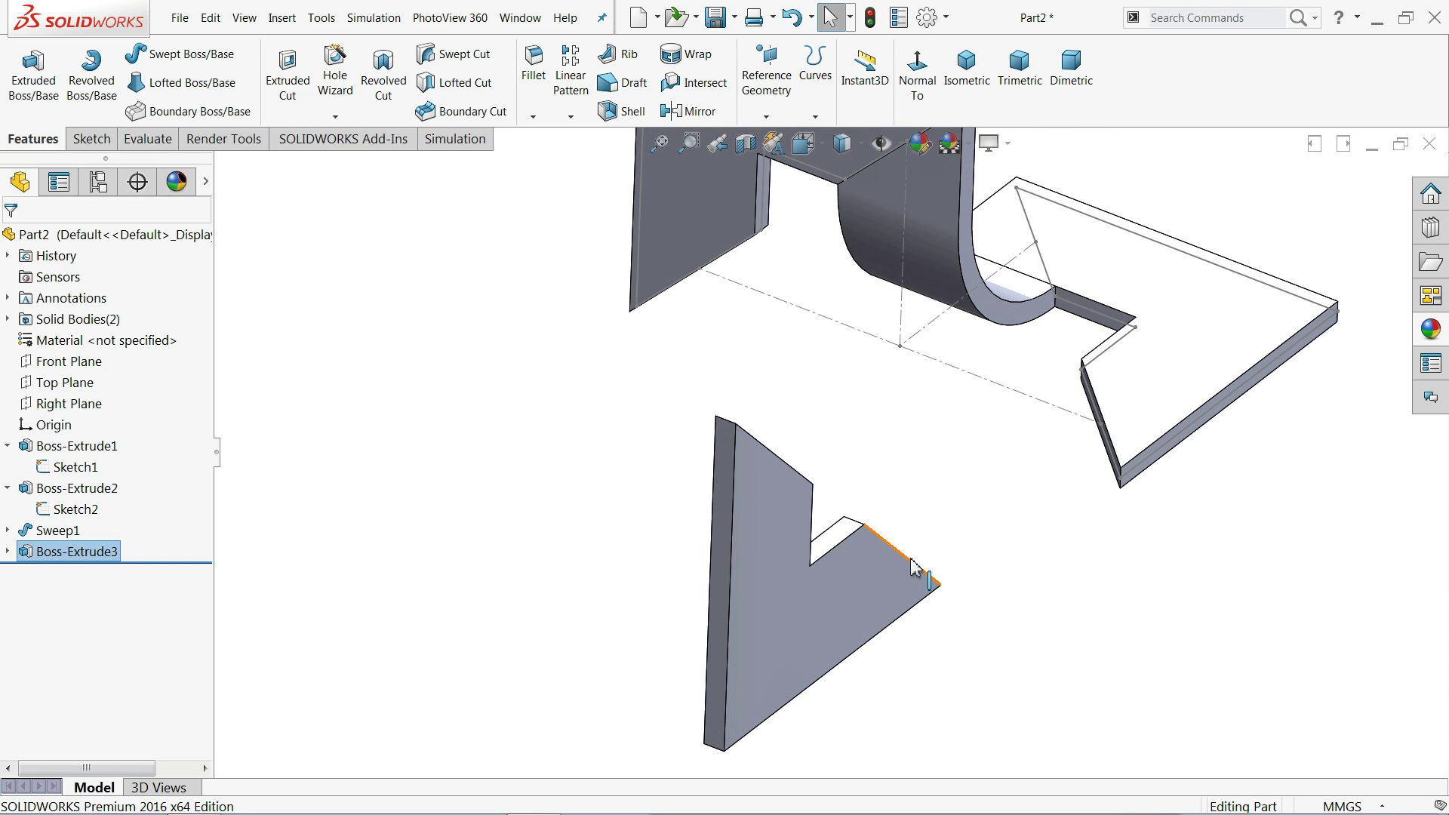
pyautogui.moveTo(1079, 408)
pyautogui.mouseDown(button='middle')
pyautogui.moveTo(1166, 427)
pyautogui.moveTo(1071, 398)
pyautogui.mouseUp(button='middle')
# - Start a new sketch on a face of the flat plate and view it Normal To
pyautogui.click(966, 333)
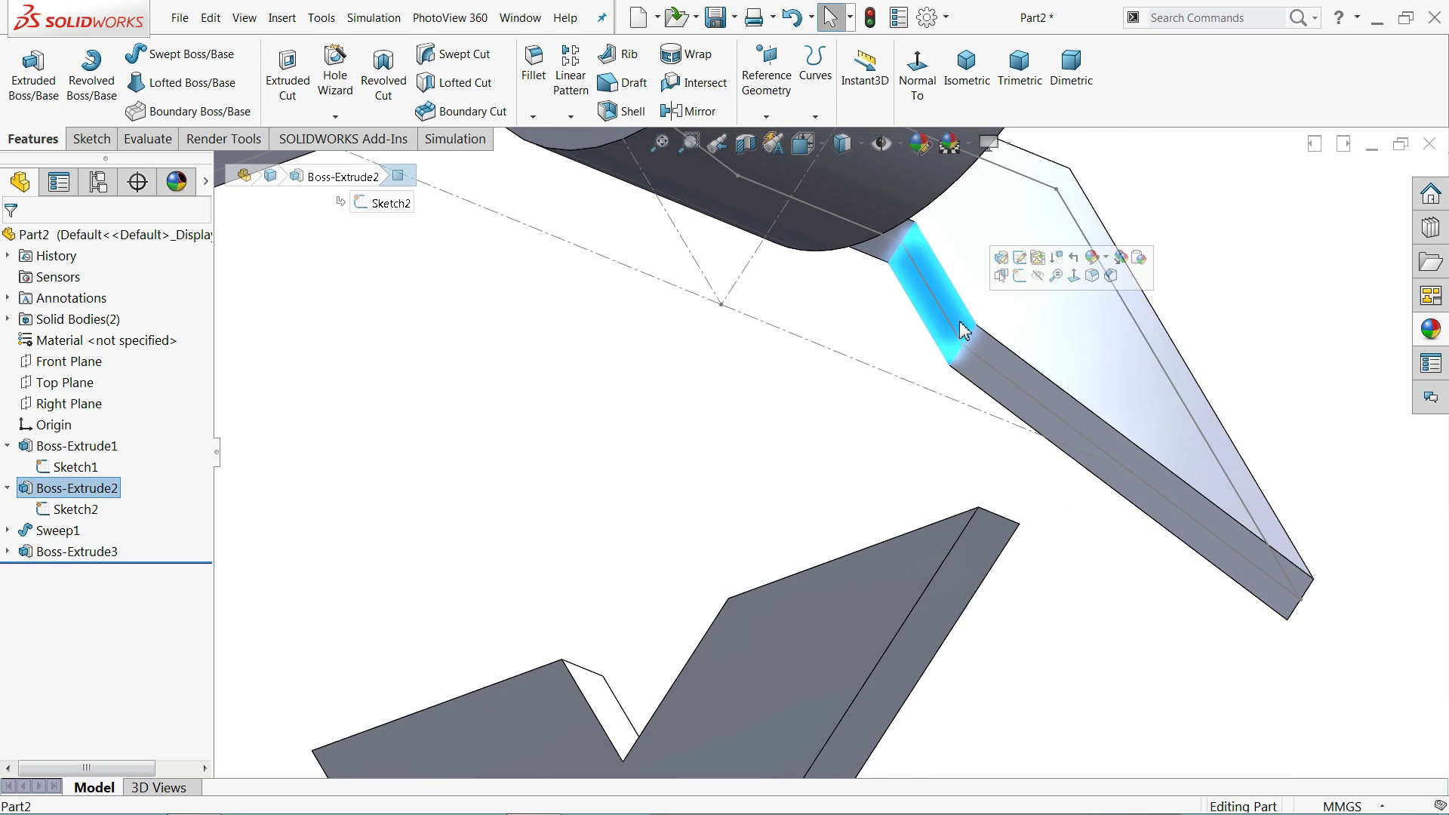
pyautogui.click(1020, 276)
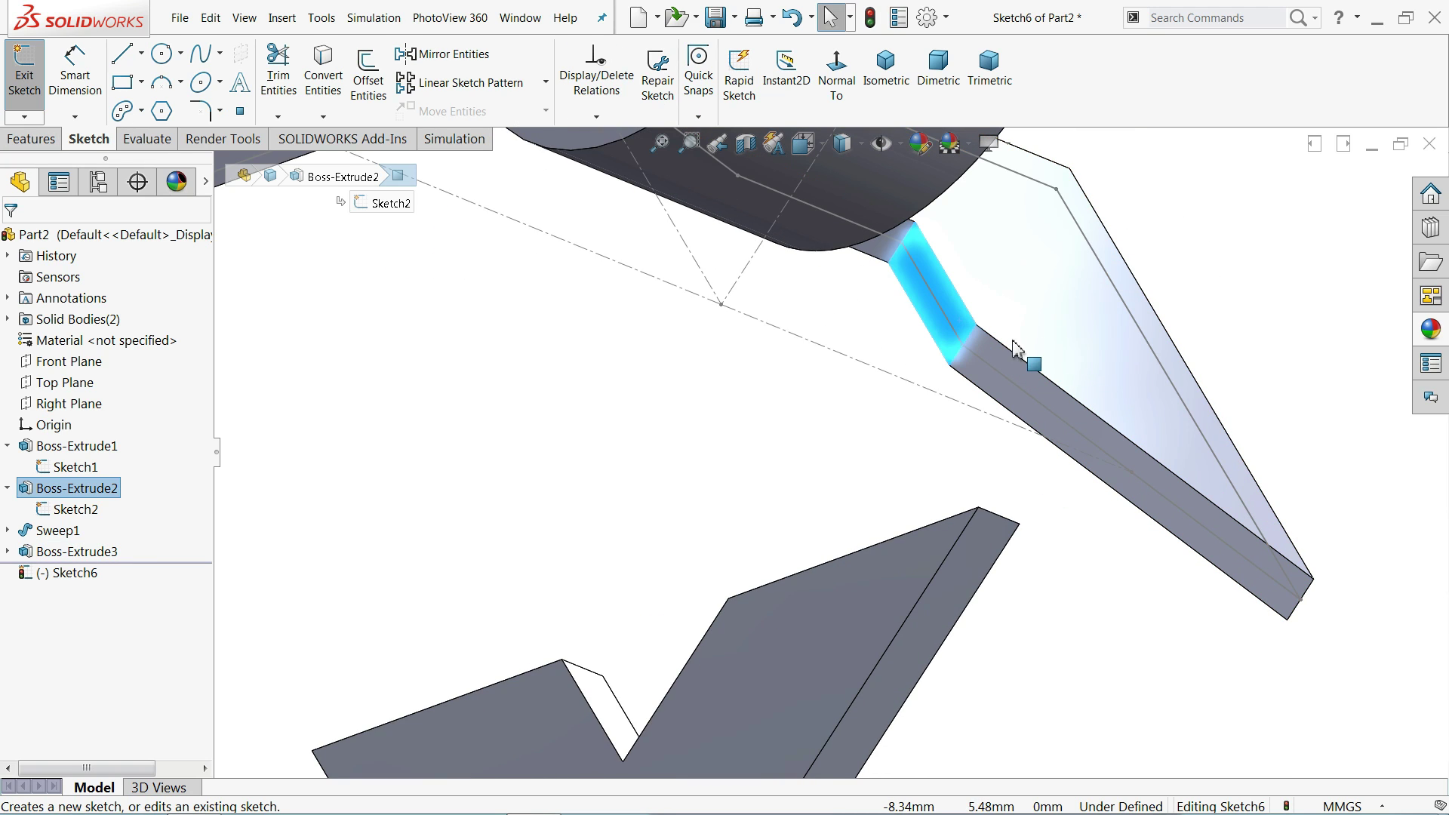
pyautogui.click(853, 82)
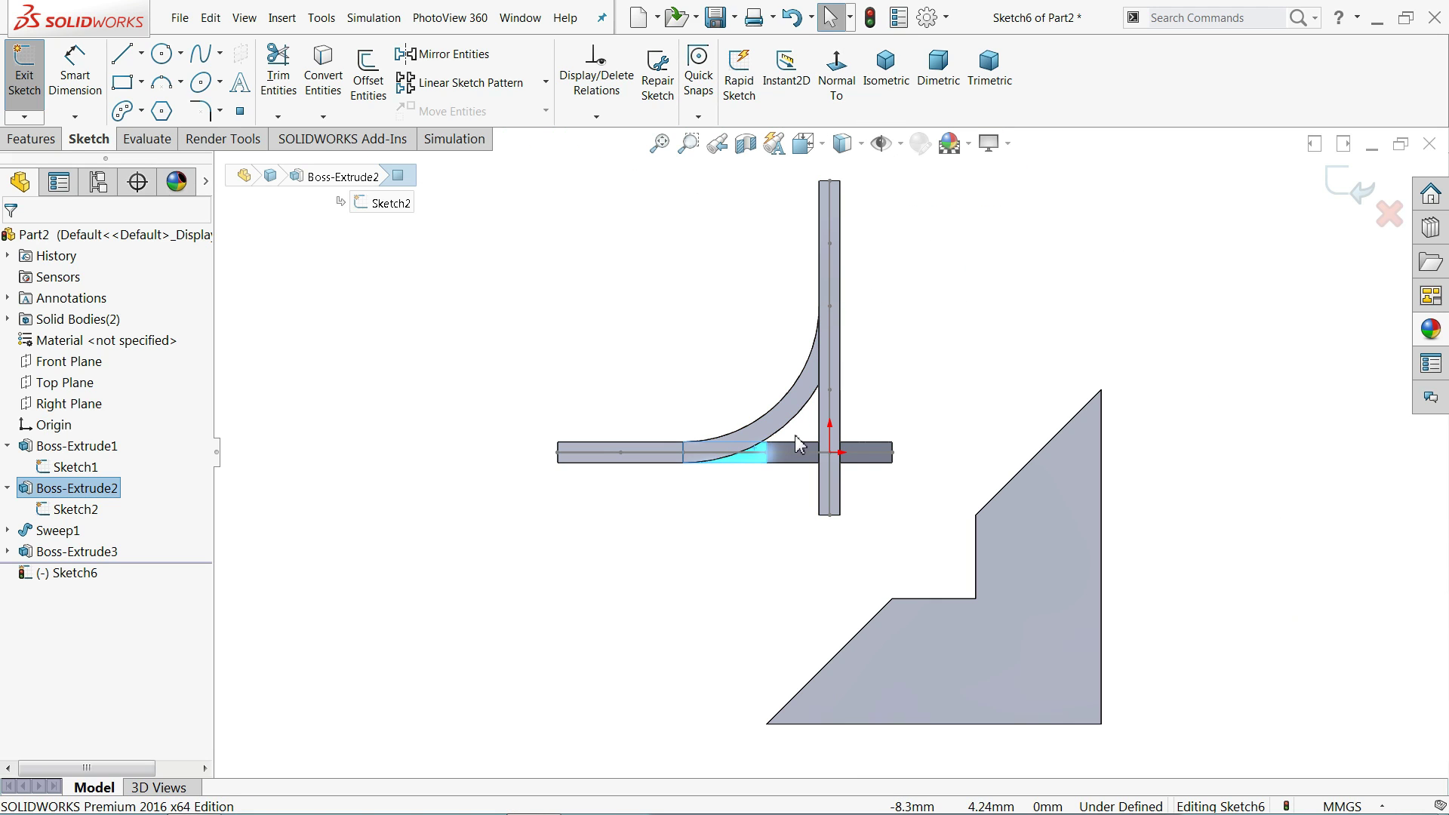
pyautogui.scroll(-3, 895, 473)
pyautogui.scroll(3, 880, 445)
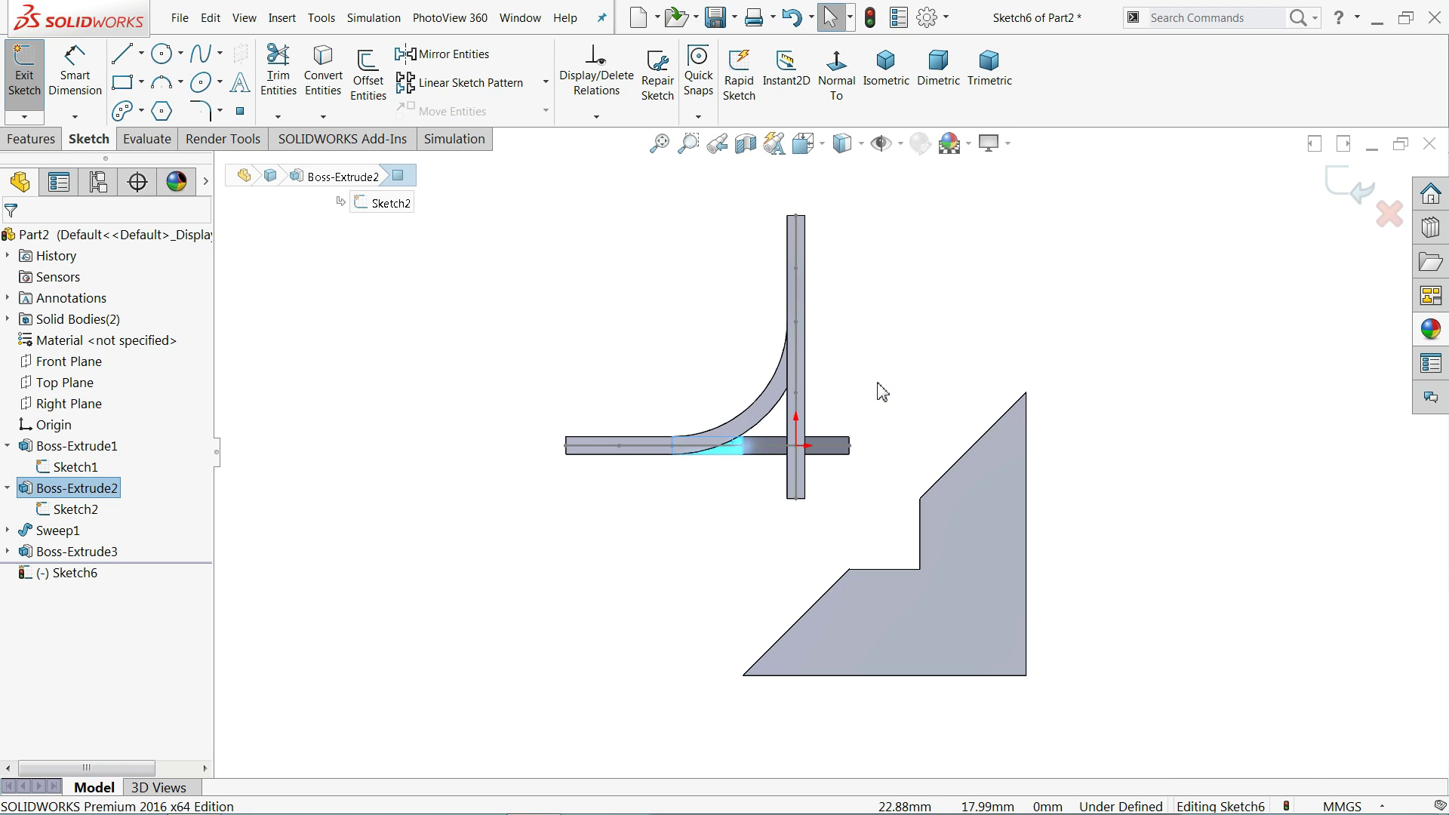
pyautogui.moveTo(880, 388); pyautogui.dragTo(839, 425, button='middle')
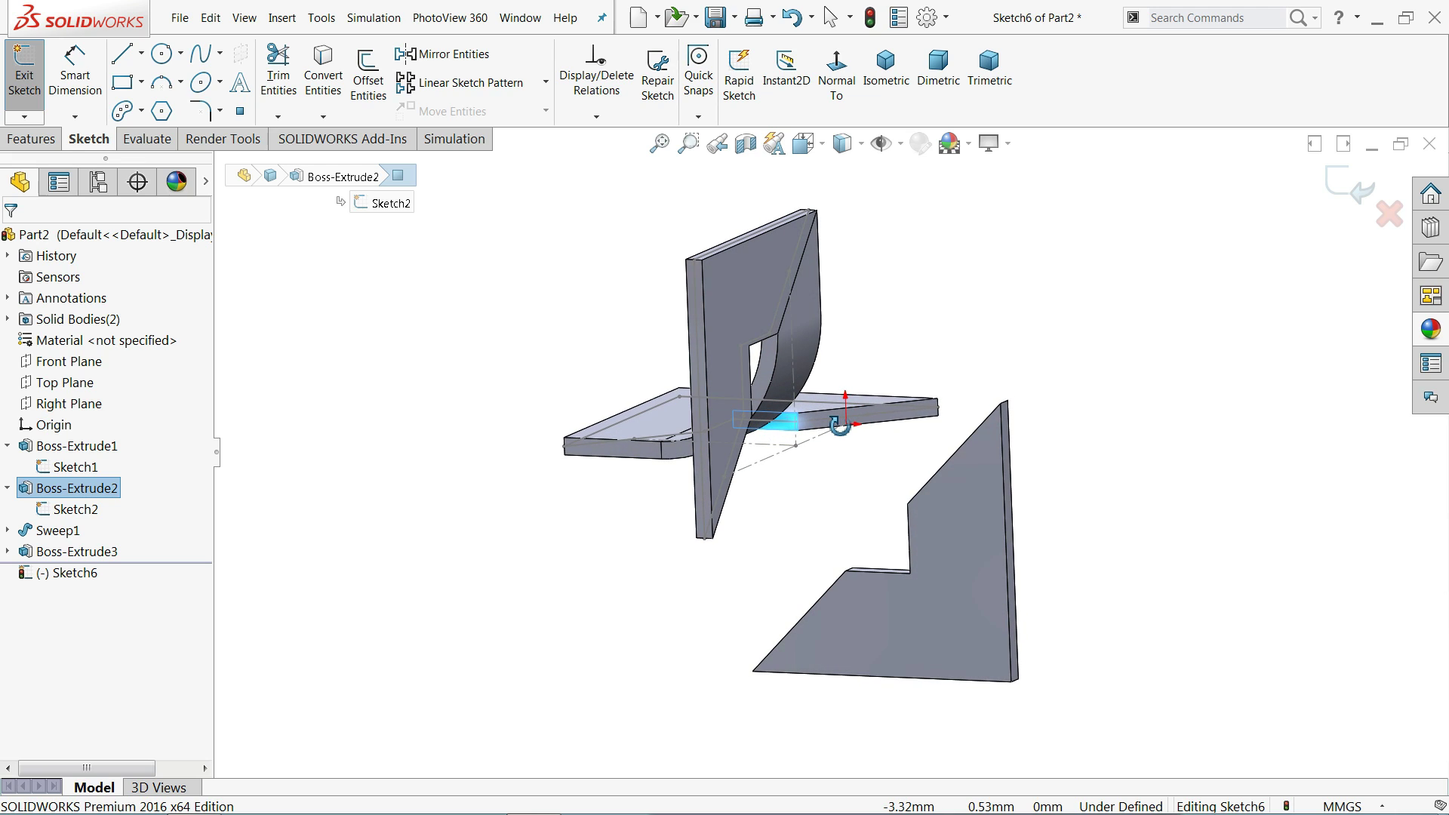
pyautogui.click(846, 97)
pyautogui.scroll(-4, 867, 453)
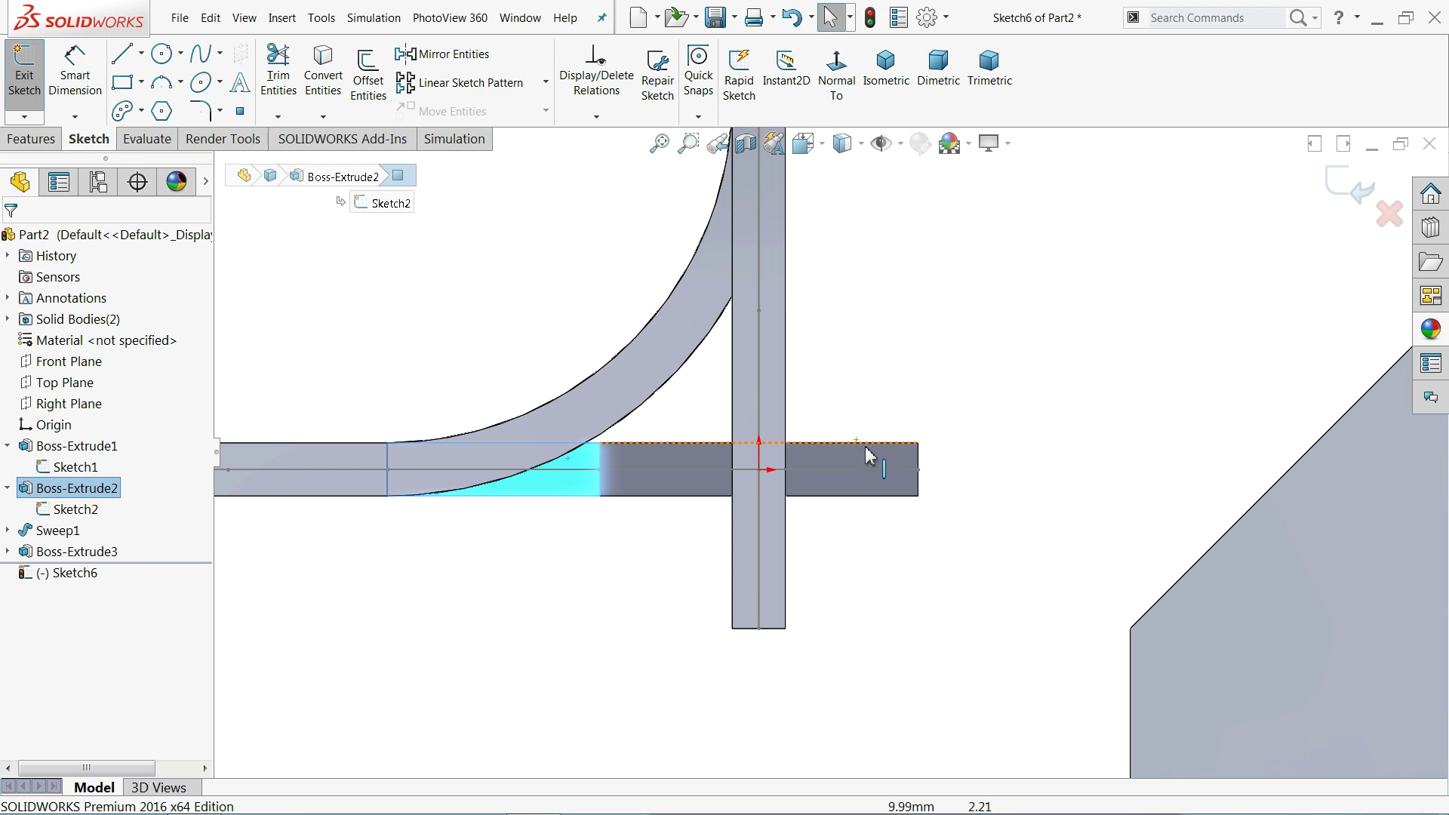
# - Convert the flat plate's end face edges into a rectangle in the sketch
pyautogui.click(828, 462)
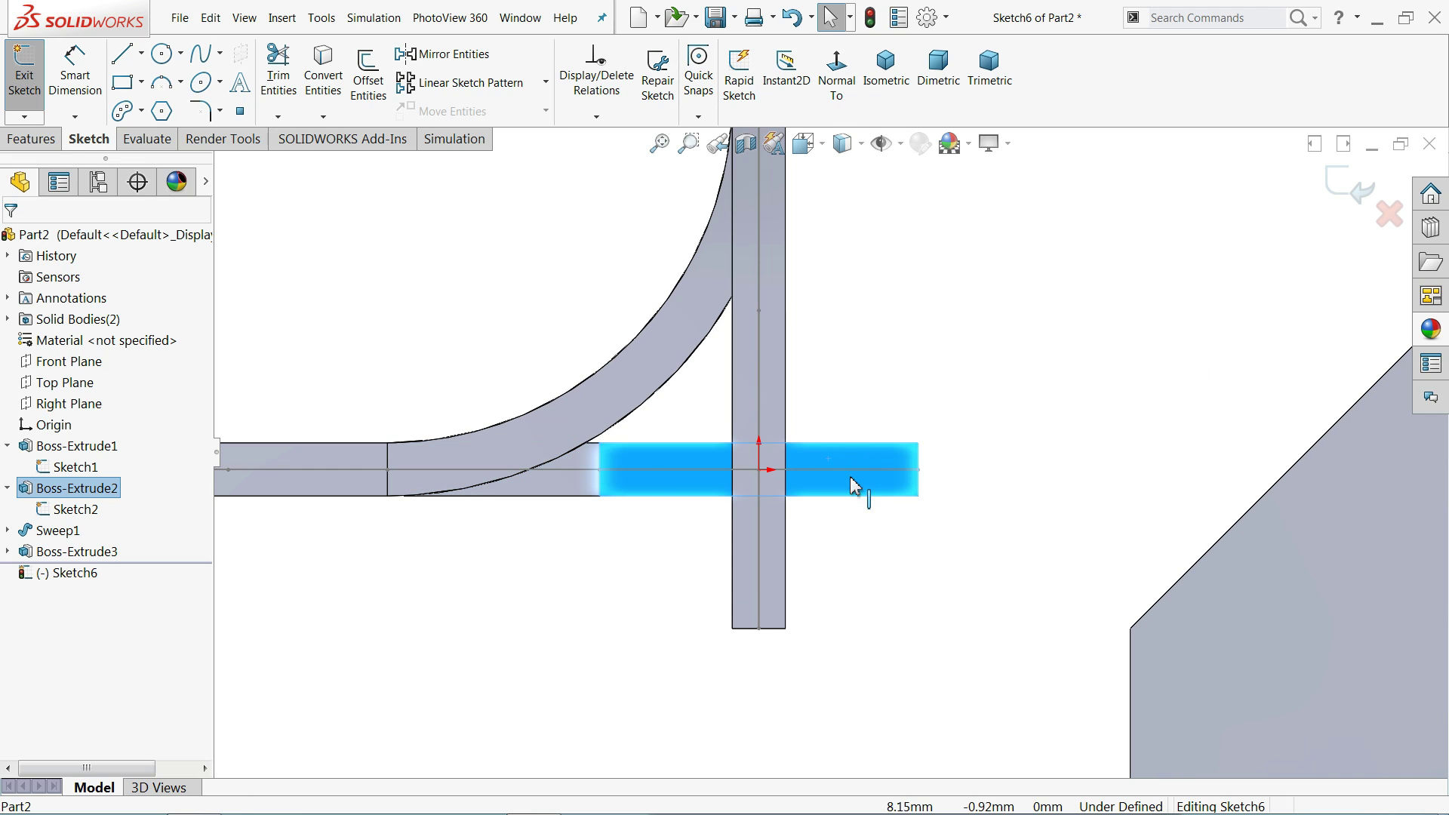
pyautogui.scroll(4, 953, 389)
pyautogui.moveTo(961, 372); pyautogui.dragTo(927, 429, button='middle')
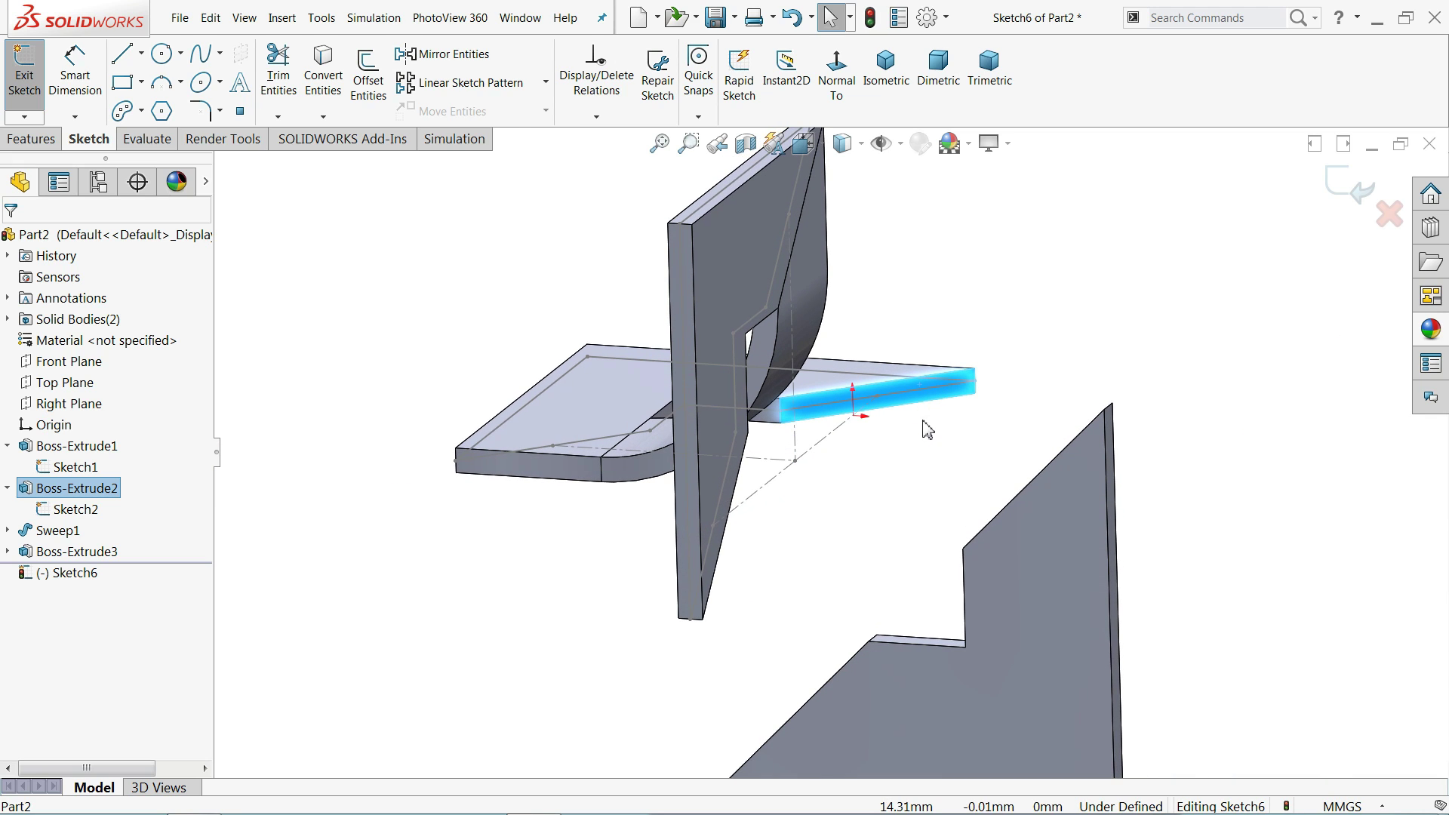
pyautogui.click(325, 79)
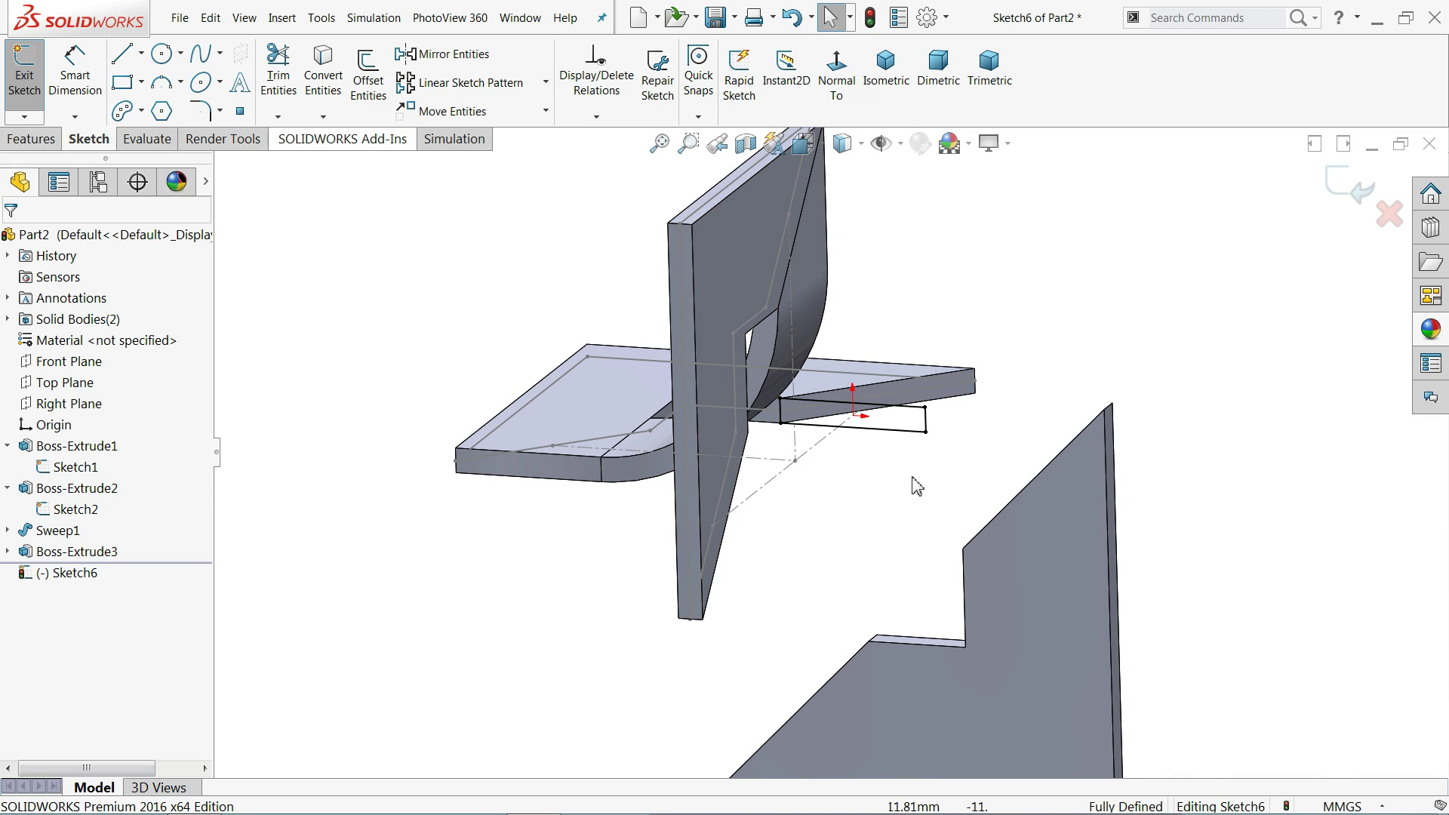
pyautogui.scroll(-3, 719, 347)
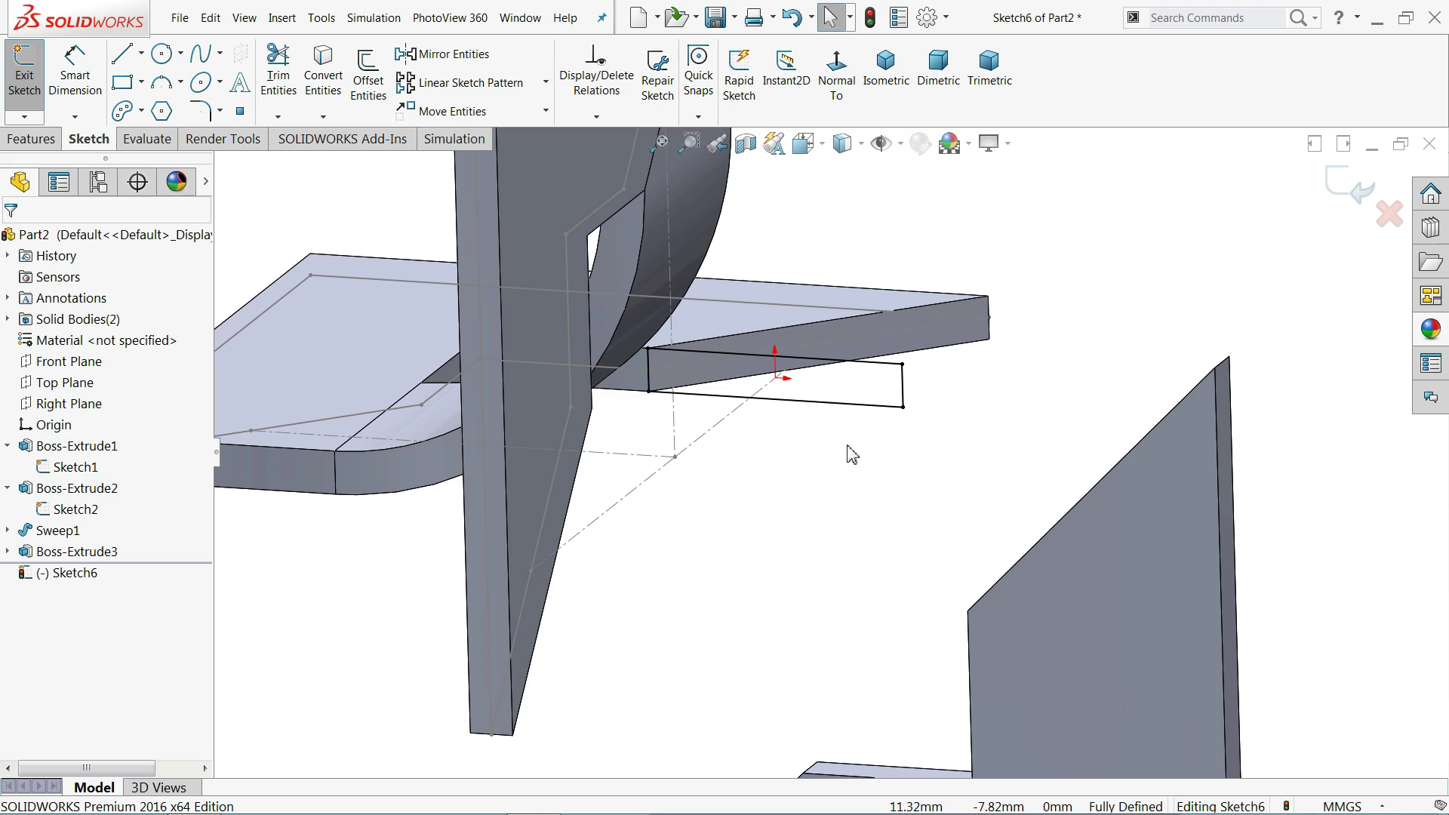
pyautogui.moveTo(851, 454)
pyautogui.mouseDown(button='middle')
pyautogui.moveTo(825, 453)
pyautogui.moveTo(868, 475)
pyautogui.mouseUp(button='middle')
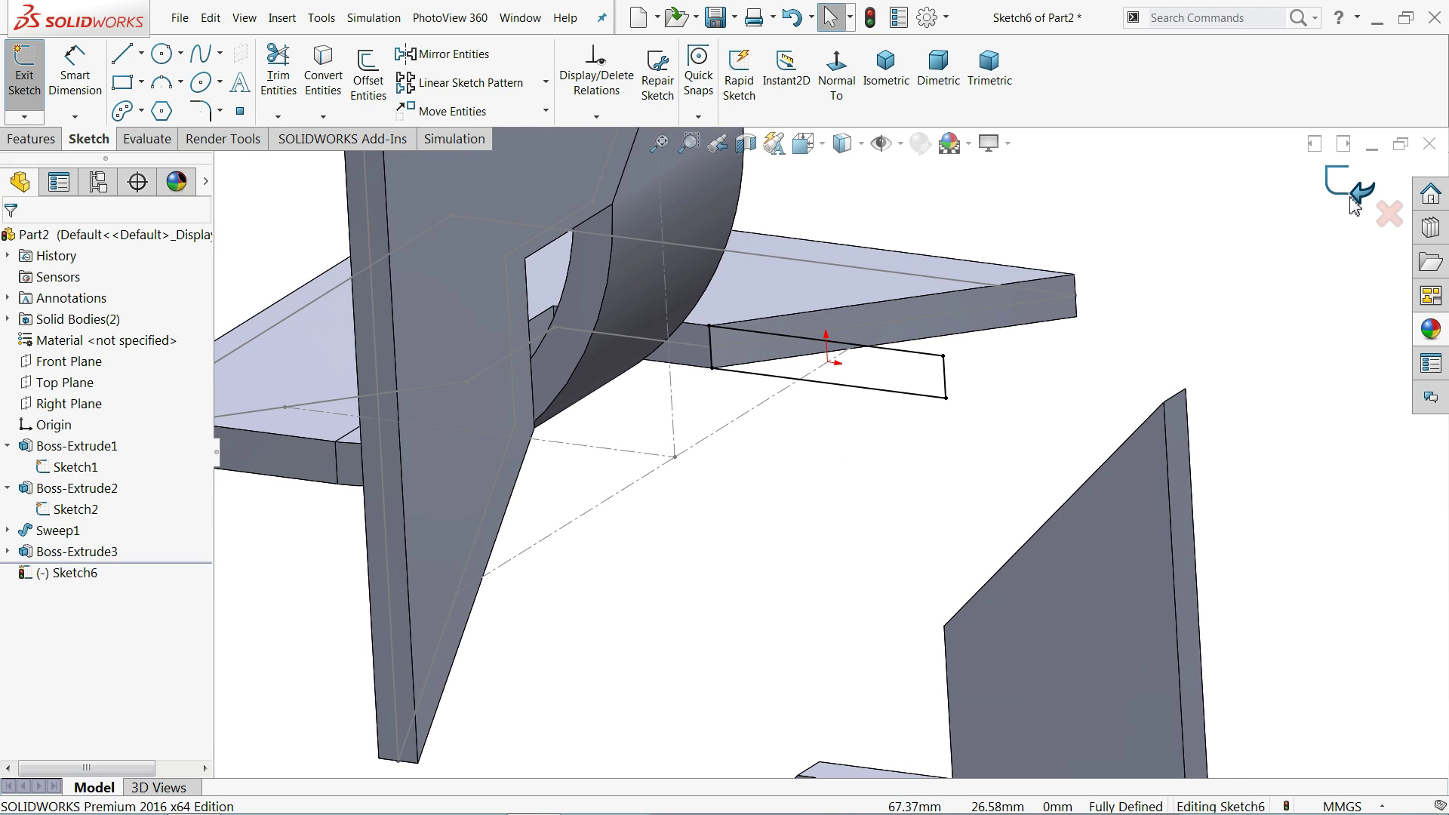
# - Exit Sketch6 and reposition the view
pyautogui.click(1355, 204)
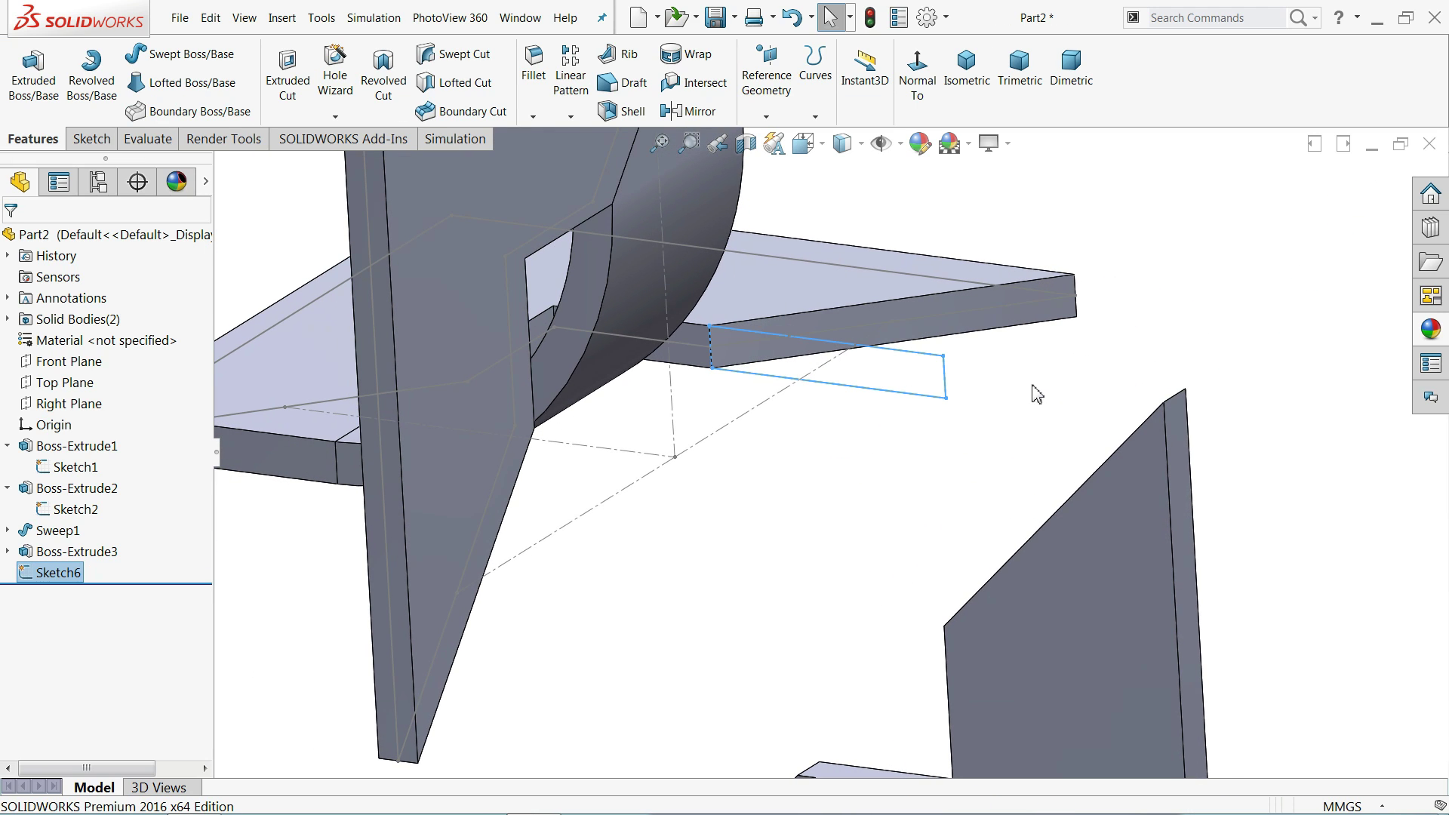
pyautogui.scroll(-2, 788, 370)
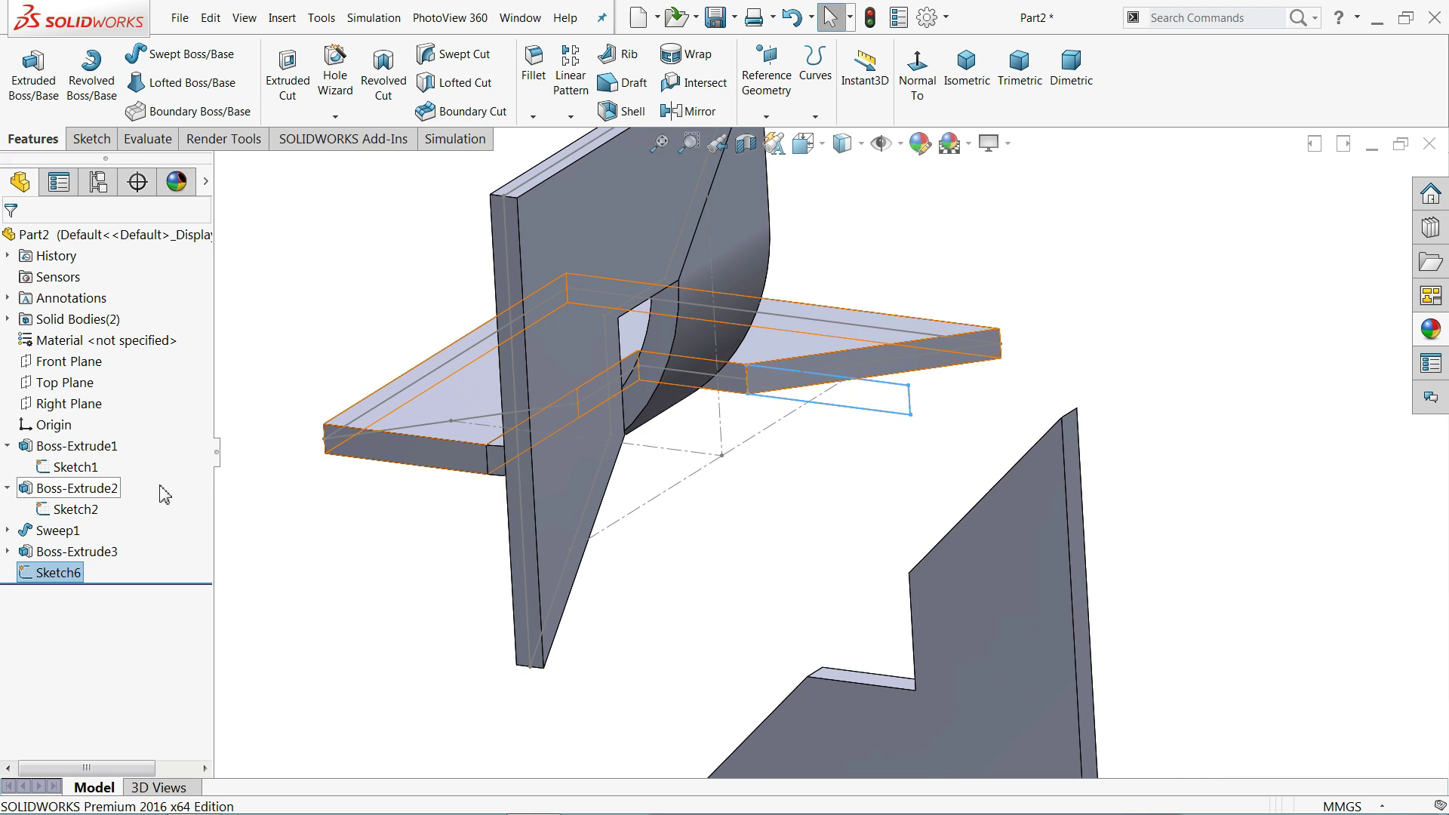
pyautogui.scroll(-2, 826, 449)
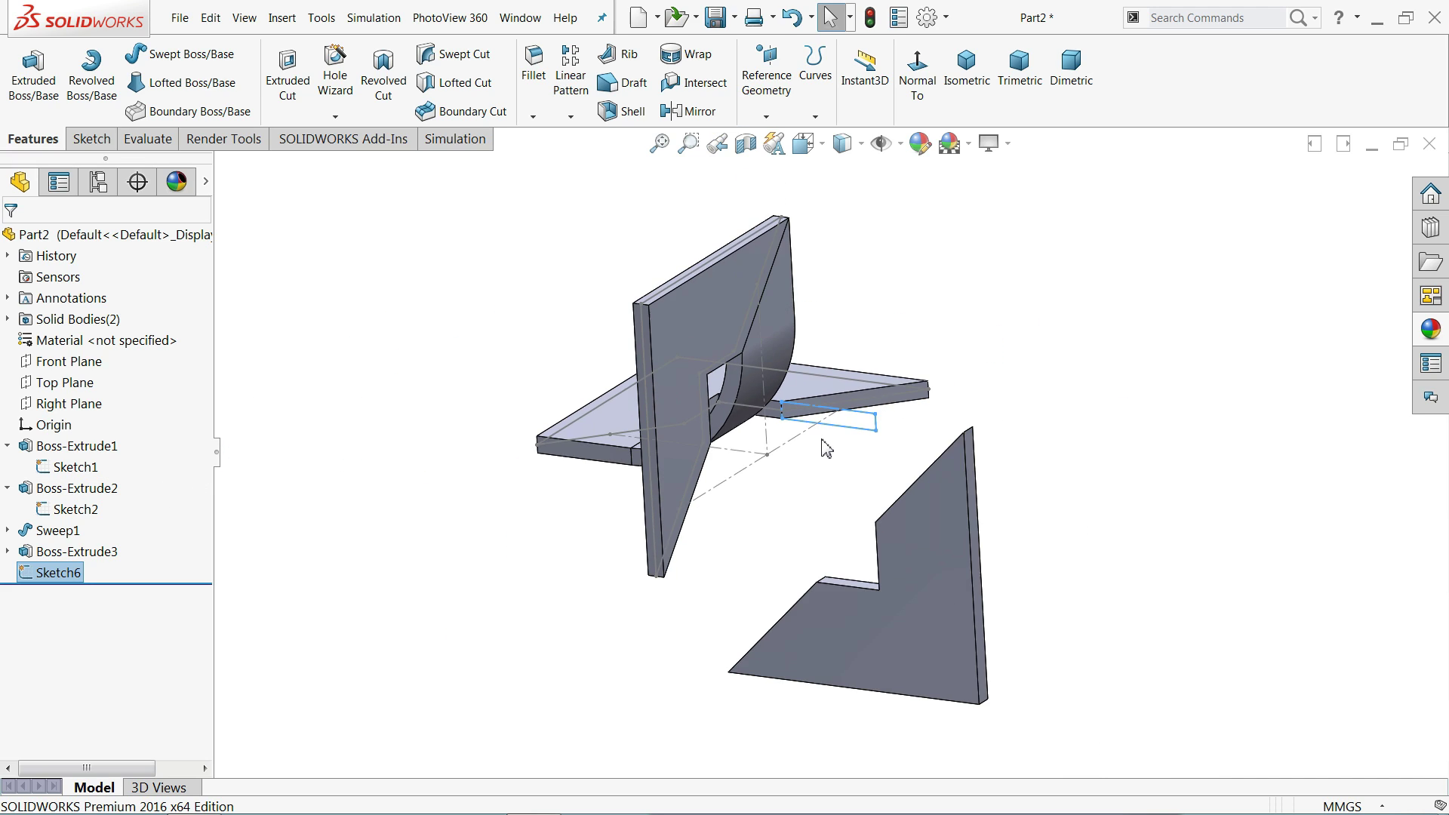
pyautogui.moveTo(827, 449); pyautogui.dragTo(831, 592, button='middle')
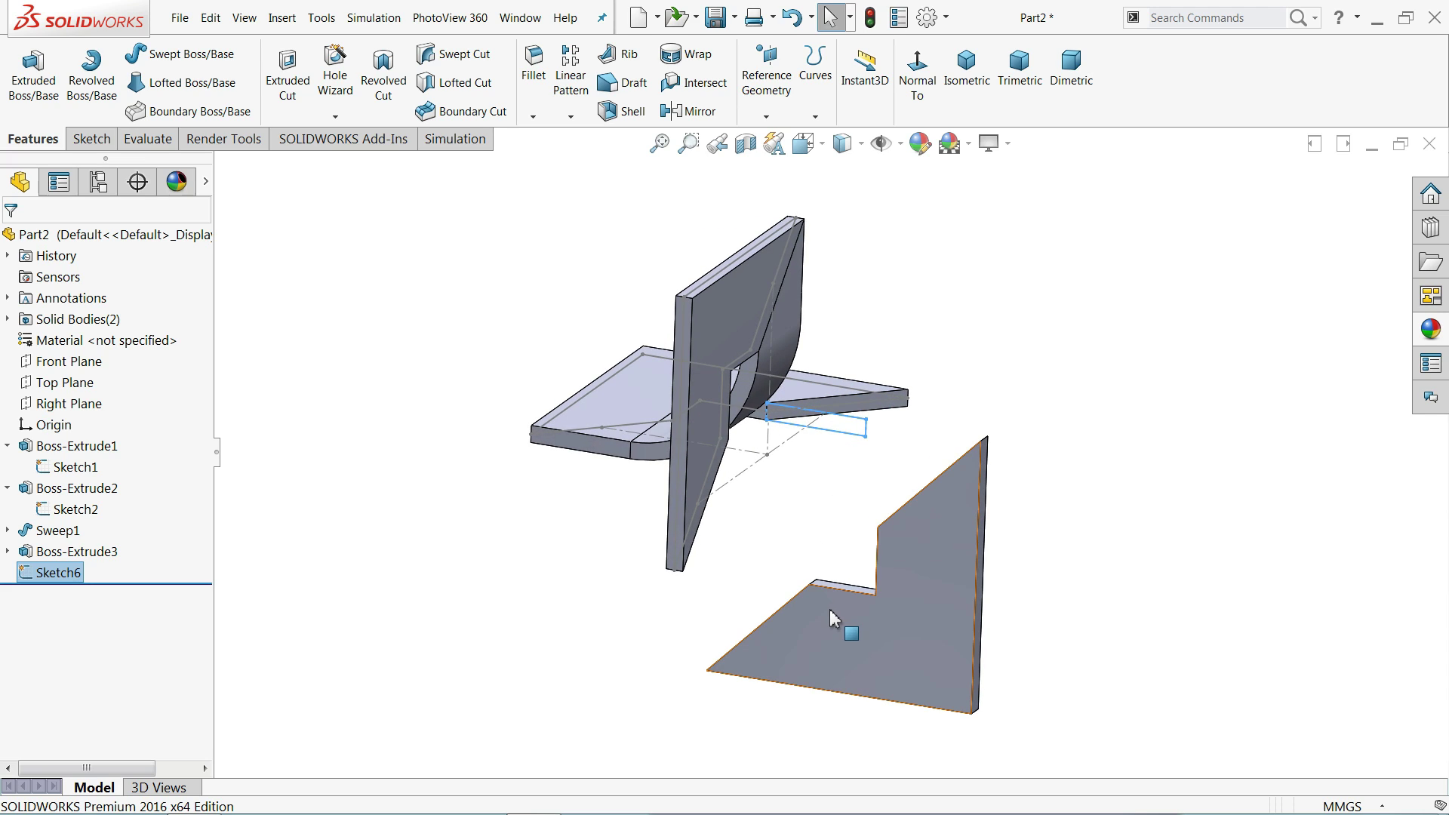
pyautogui.moveTo(802, 544); pyautogui.dragTo(794, 557, button='middle')
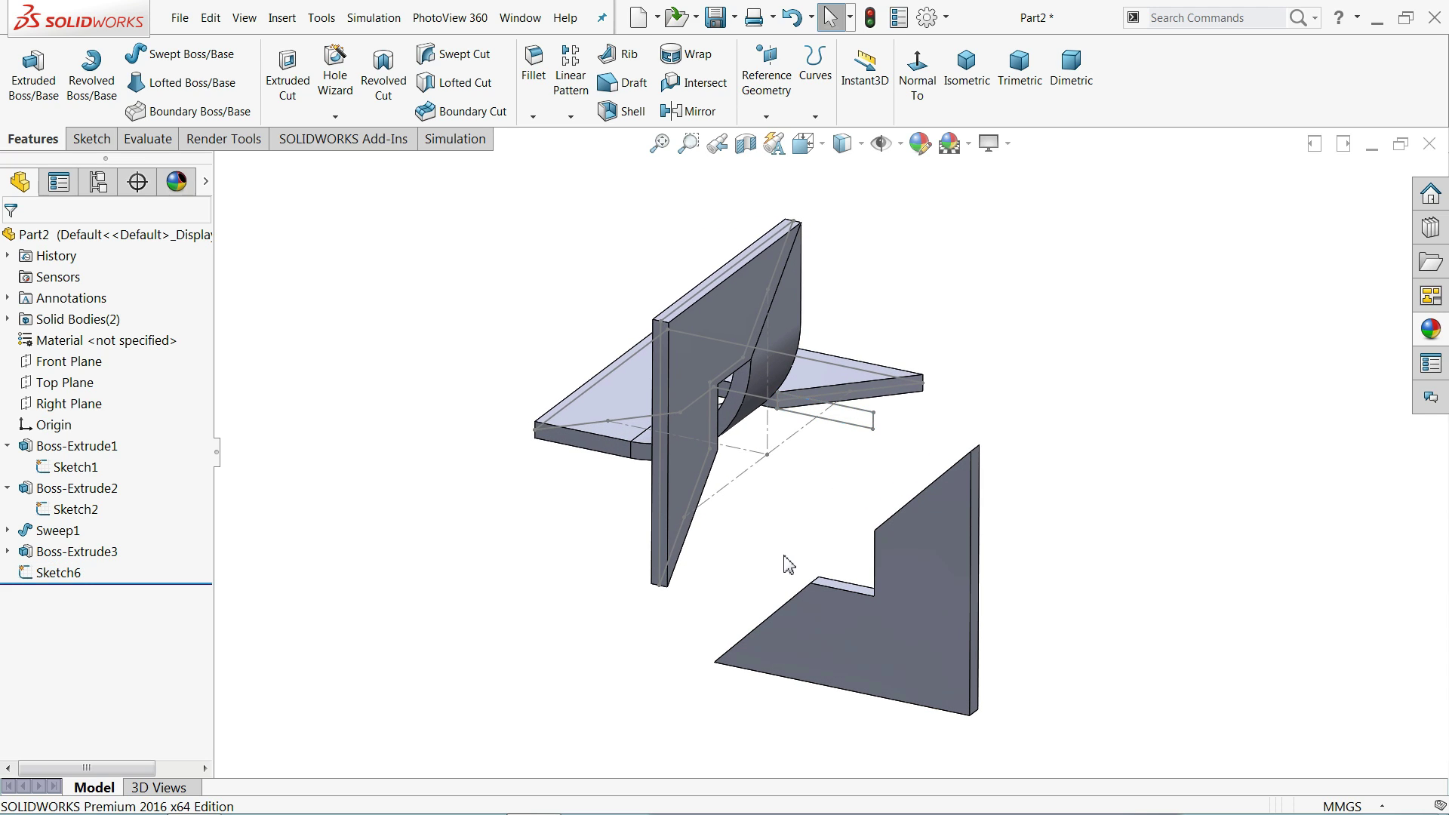
# - Expand Boss-Extrude3 and show its Sketch5 in the model
pyautogui.click(830, 619)
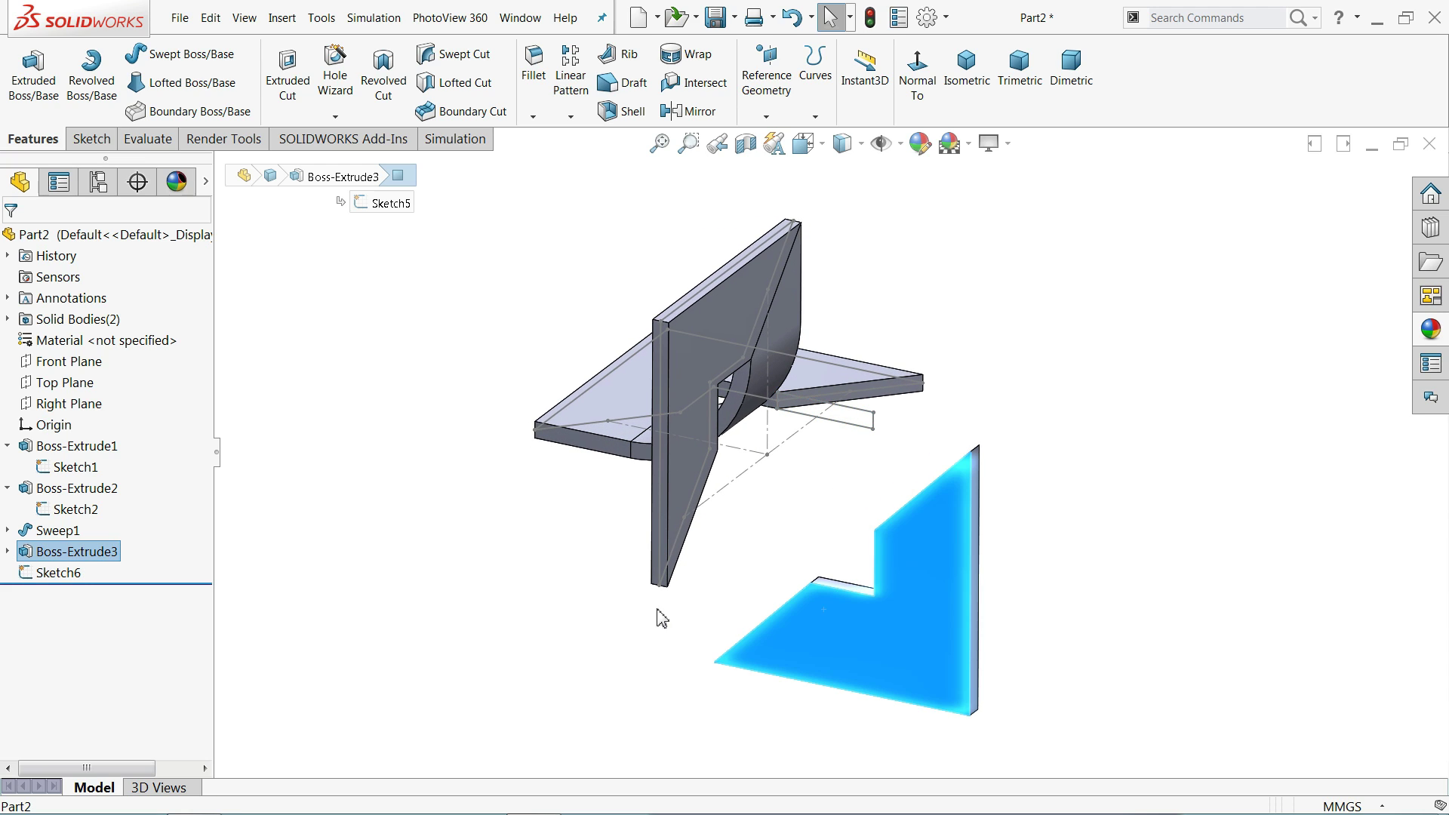
pyautogui.click(7, 551)
pyautogui.click(68, 570)
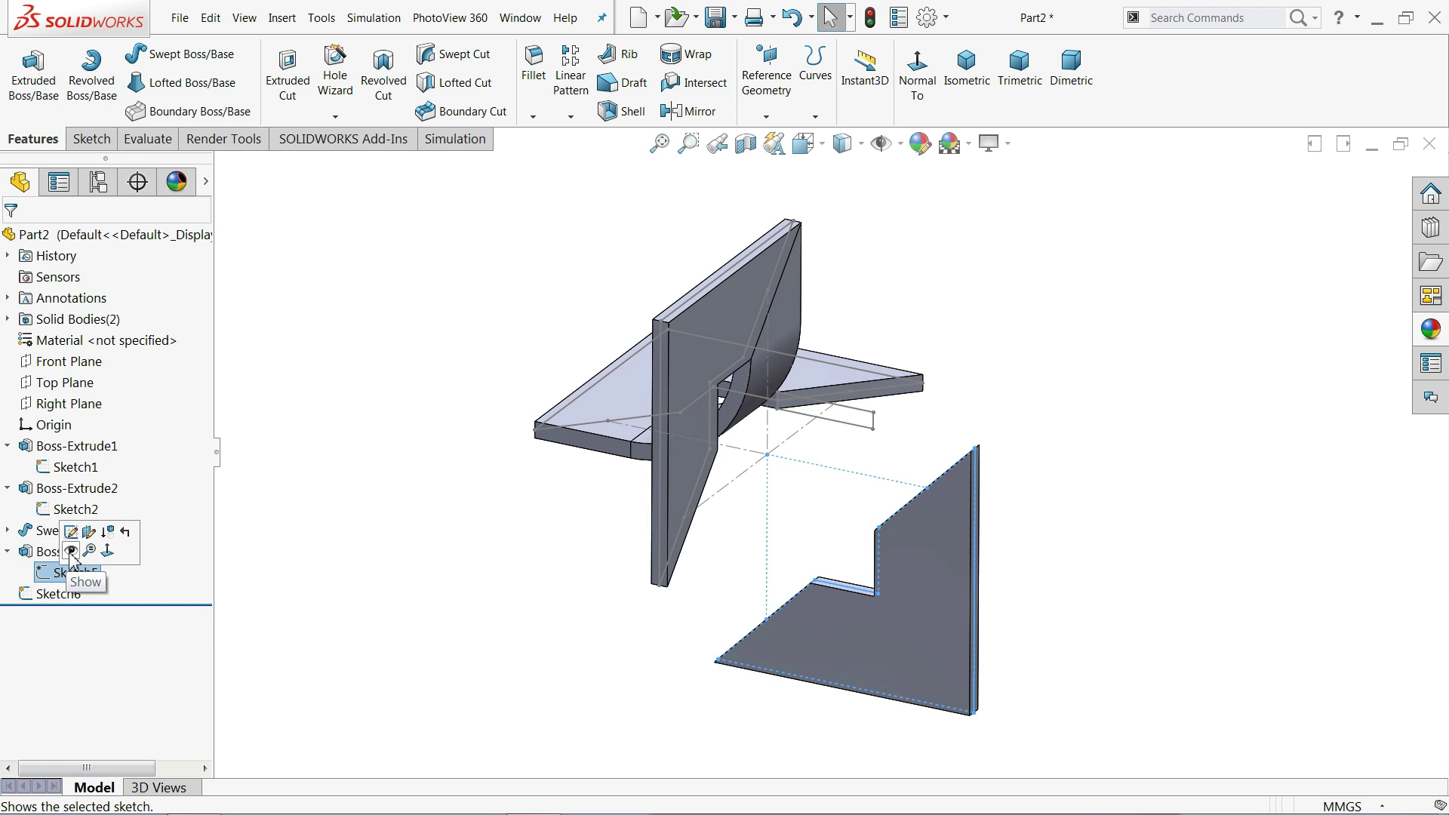
pyautogui.click(72, 551)
pyautogui.moveTo(424, 602)
pyautogui.mouseDown(button='middle')
pyautogui.moveTo(449, 620)
pyautogui.moveTo(425, 610)
pyautogui.mouseUp(button='middle')
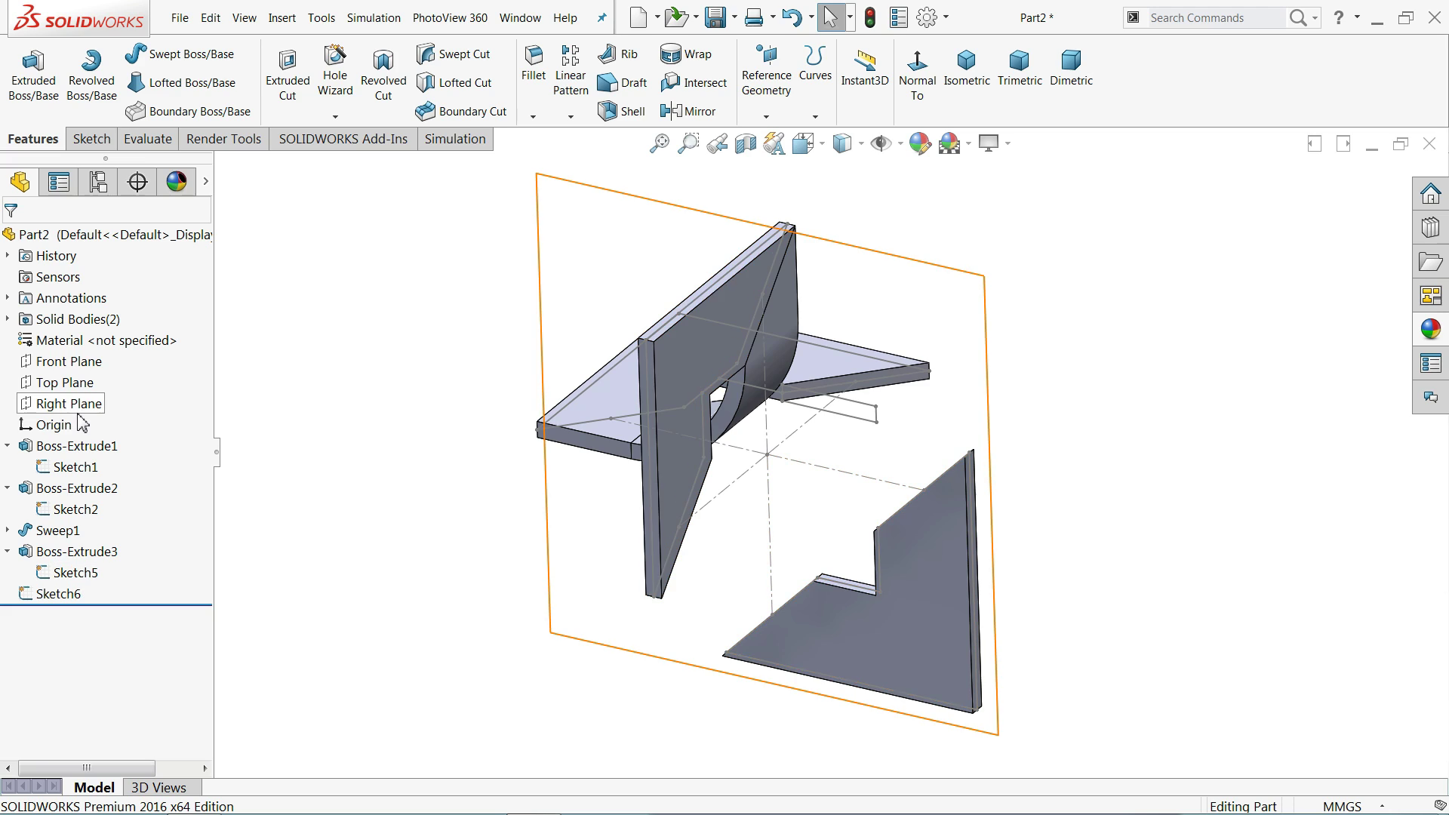
# - Start a new sketch on the Front Plane and view it Normal To
pyautogui.click(88, 363)
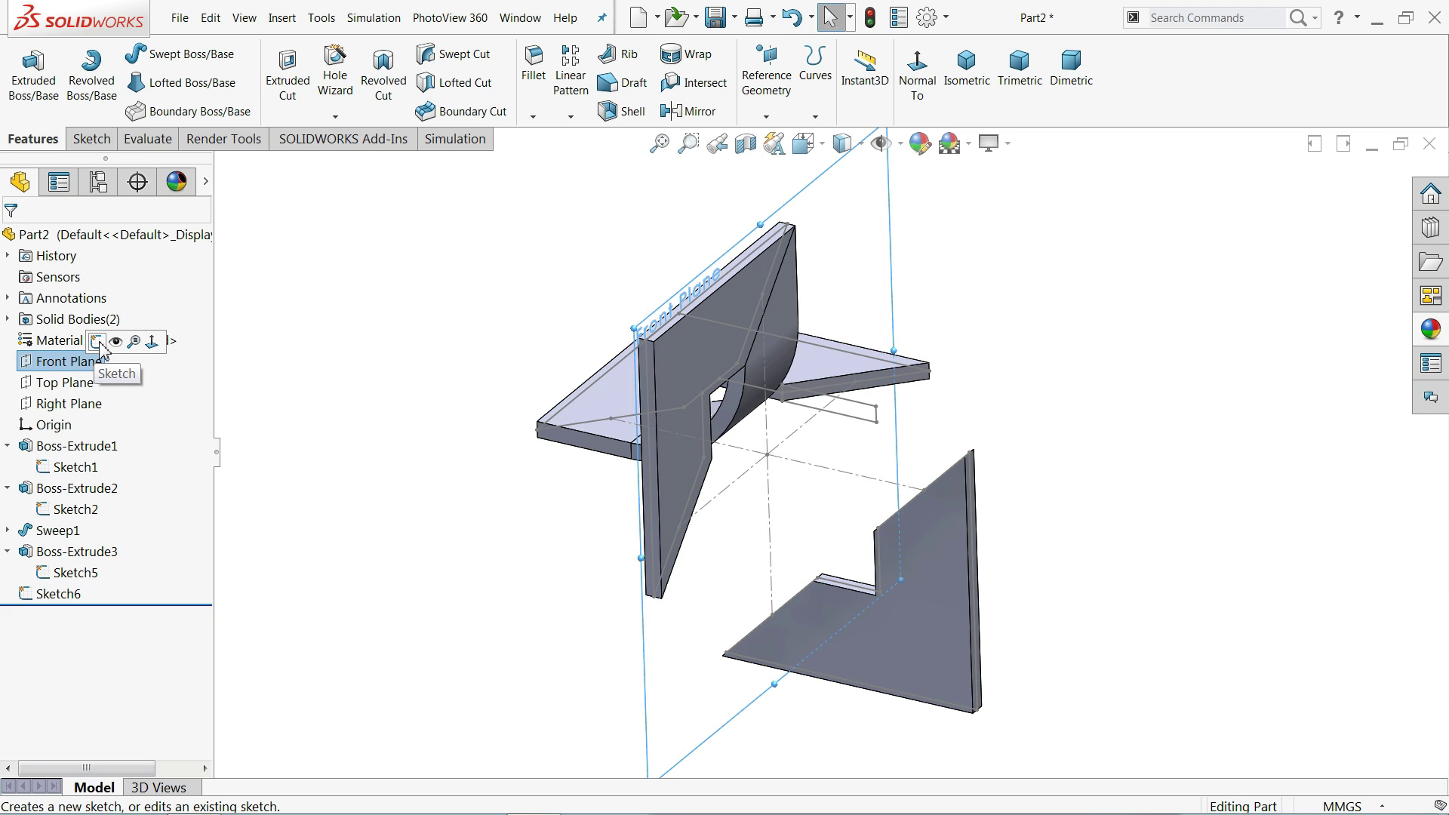
pyautogui.click(97, 343)
pyautogui.moveTo(898, 483); pyautogui.dragTo(873, 363, button='middle')
pyautogui.click(843, 99)
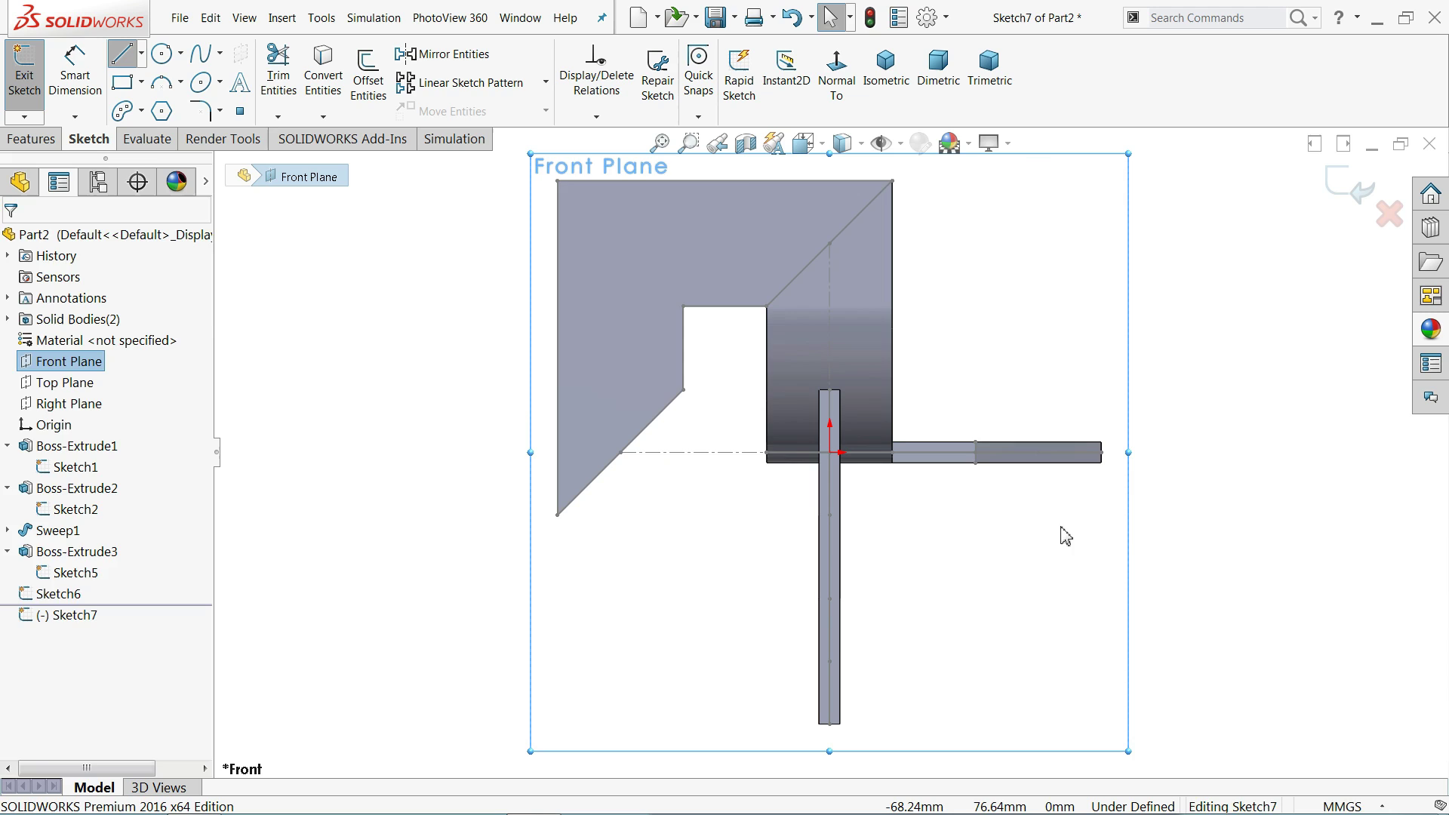
pyautogui.scroll(-1, 1083, 517)
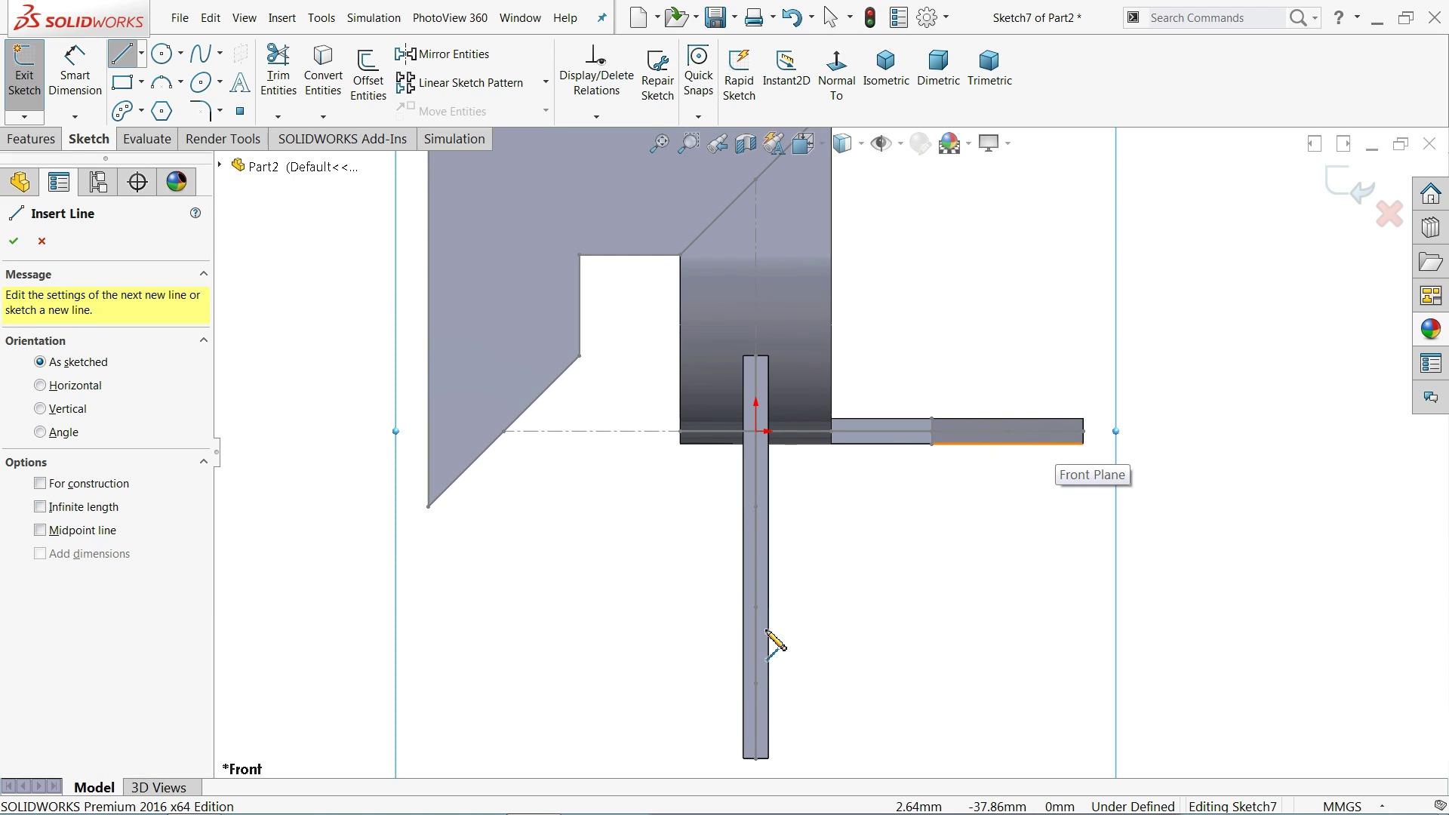
# - Draw a horizontal line, a tangent arc, and a short vertical line as the path
pyautogui.click(1049, 432)
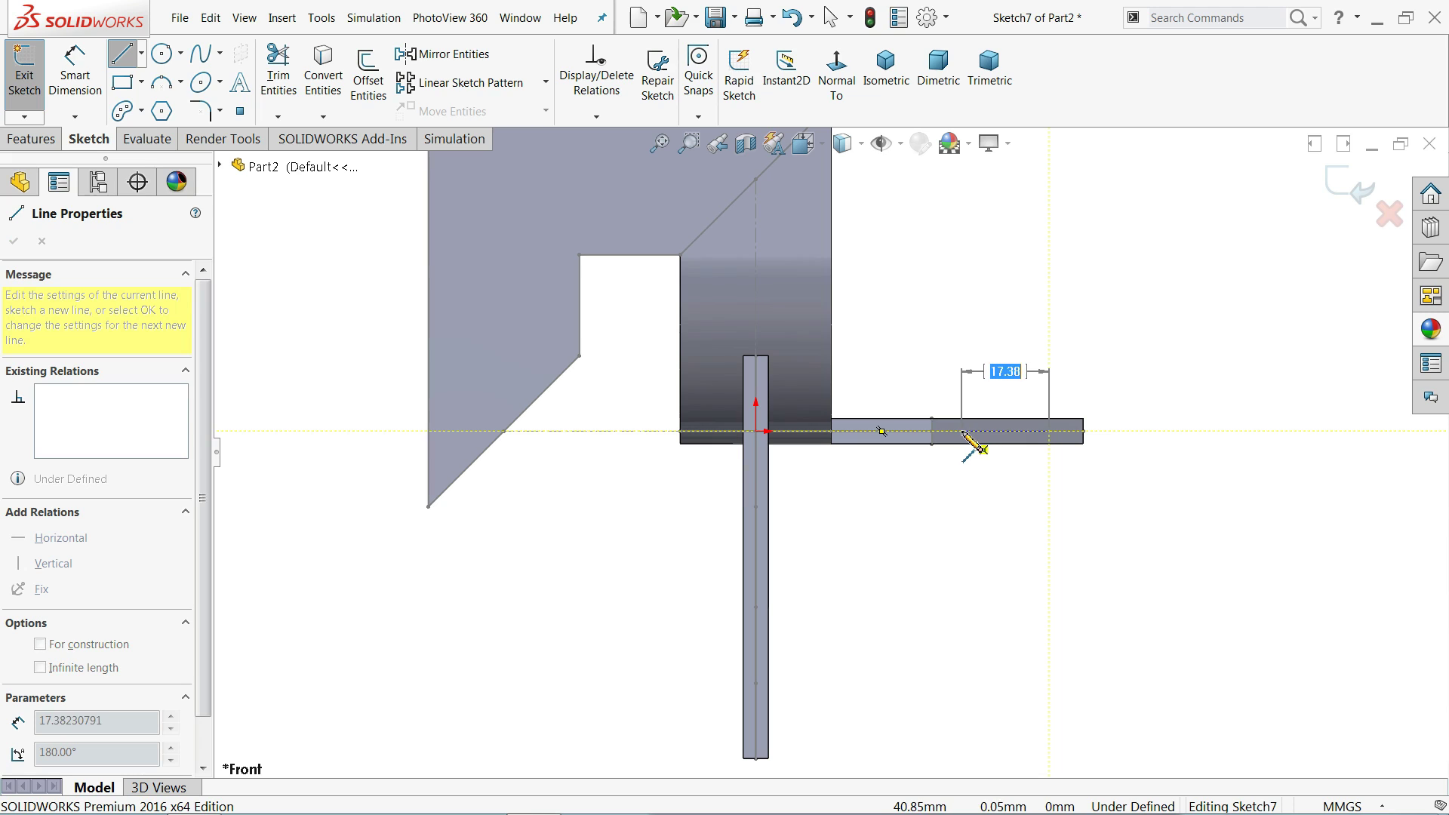
pyautogui.click(962, 432)
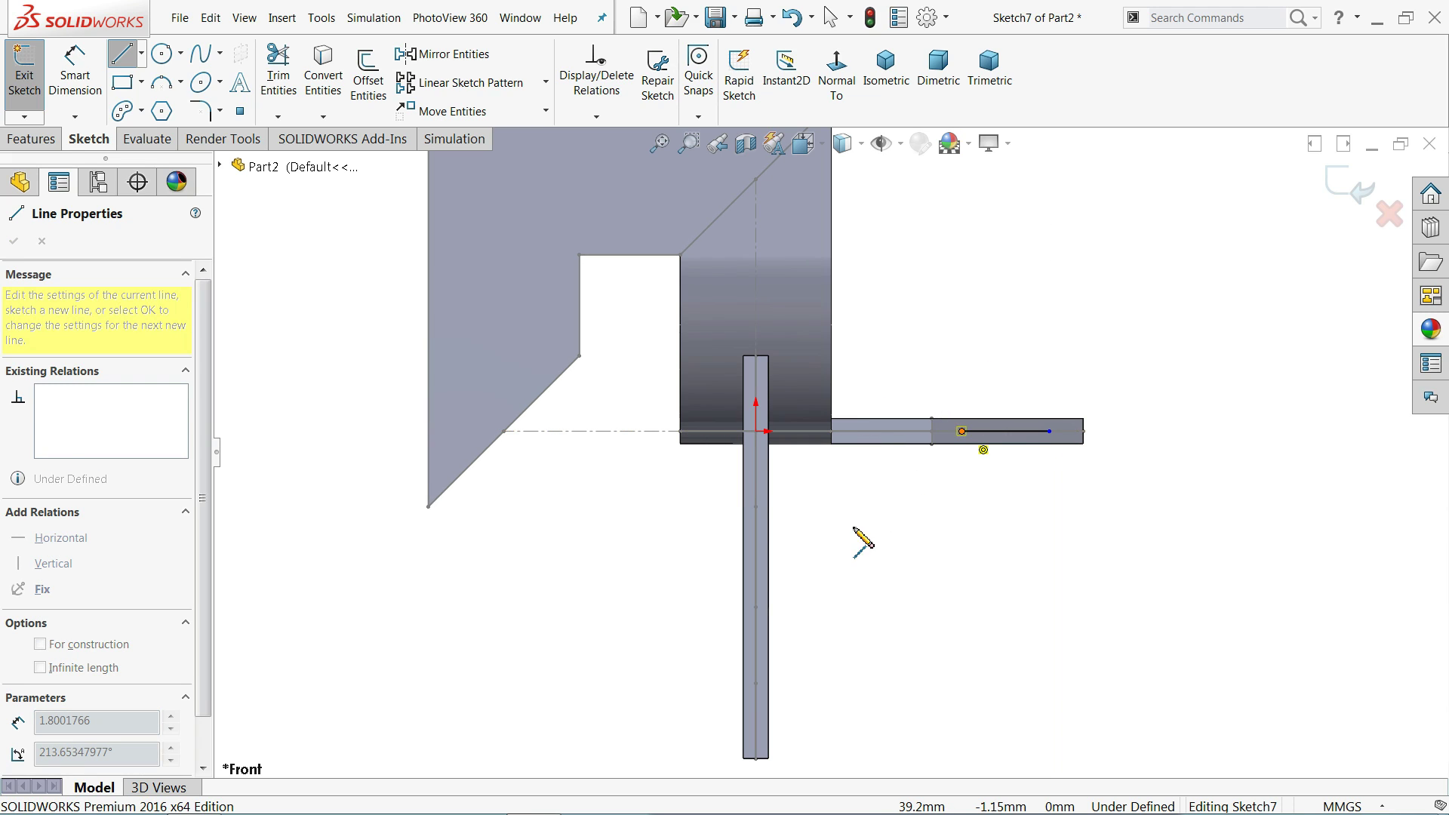
pyautogui.press('a')
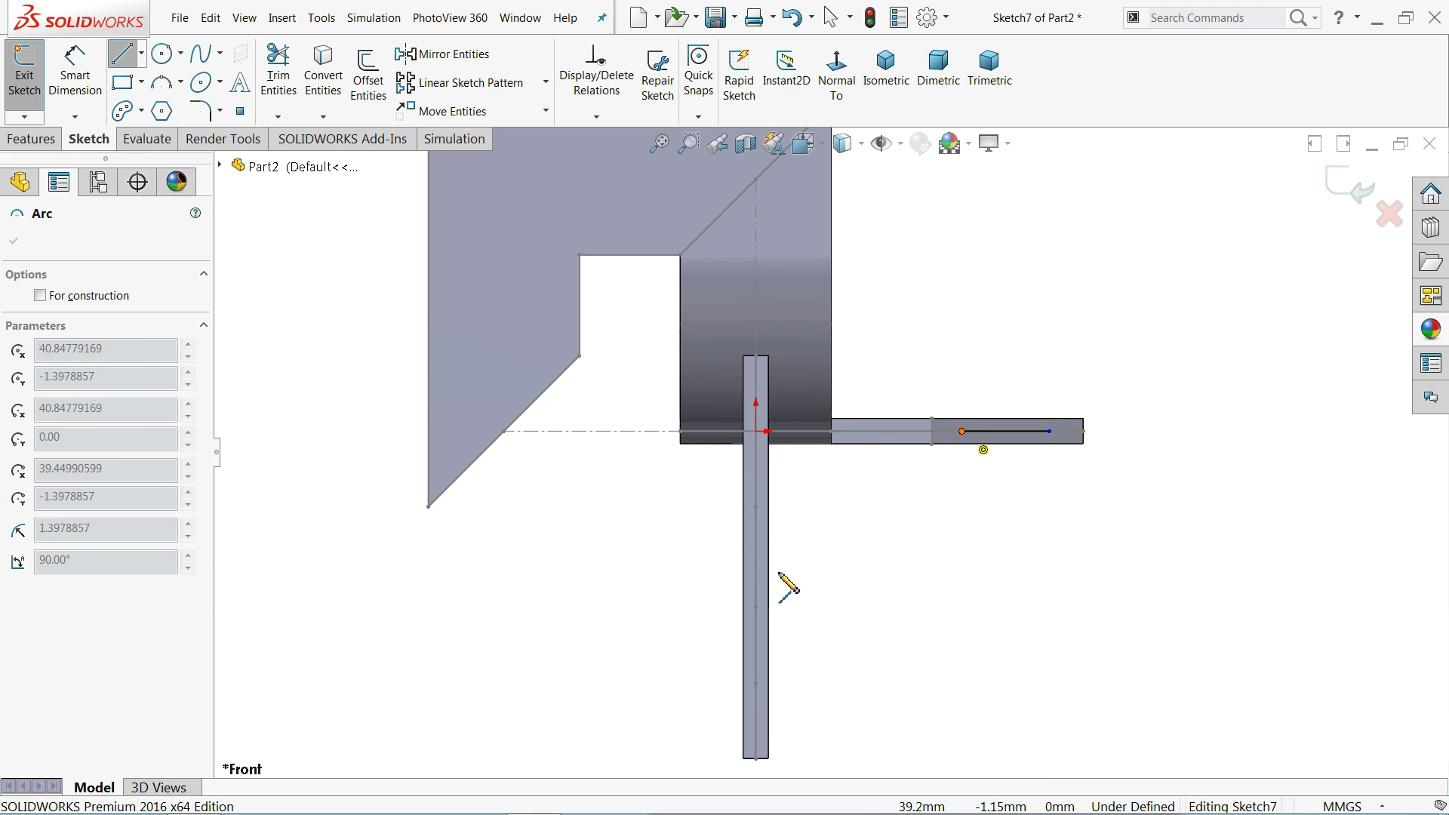
pyautogui.click(757, 623)
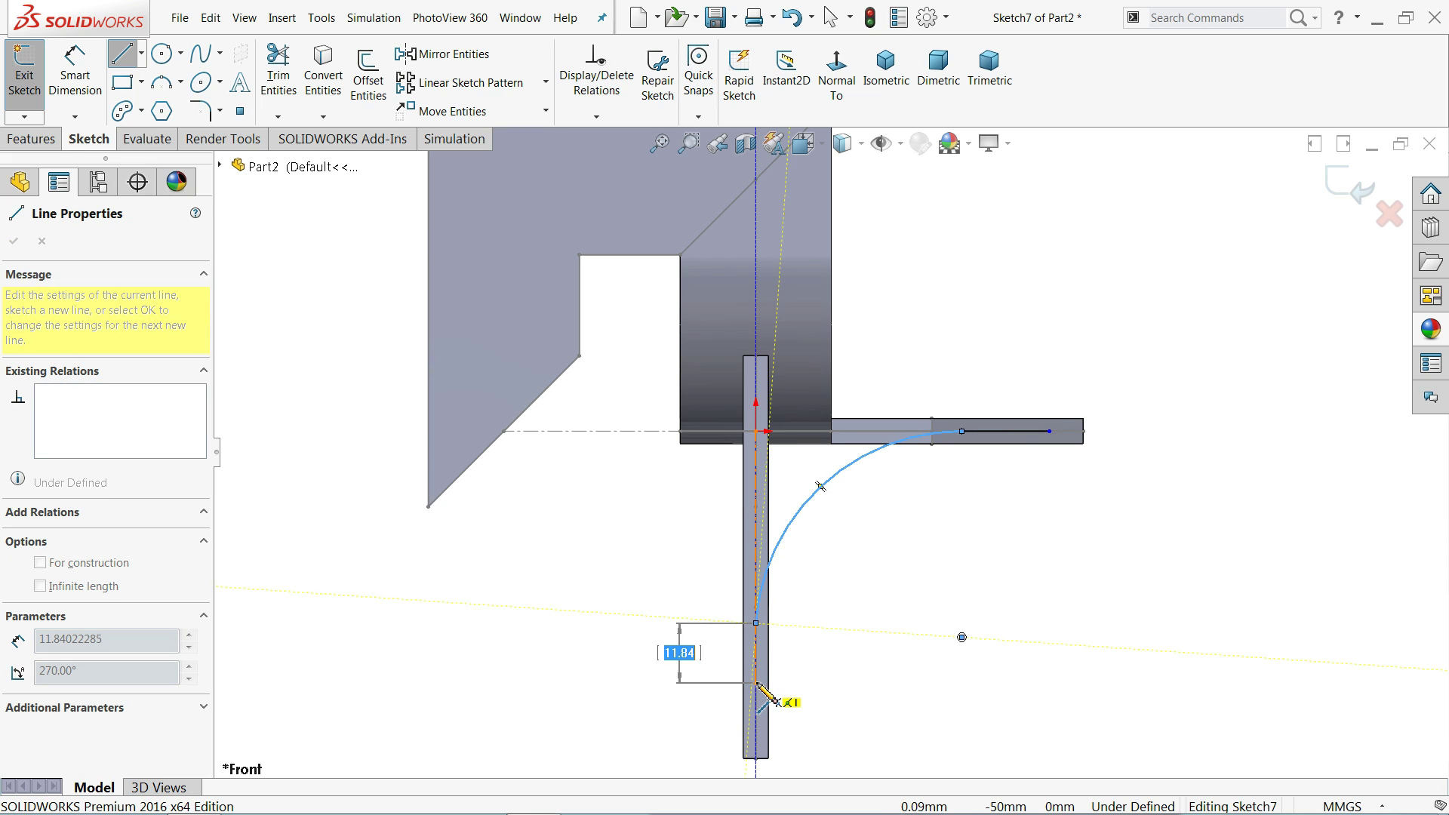
pyautogui.click(757, 695)
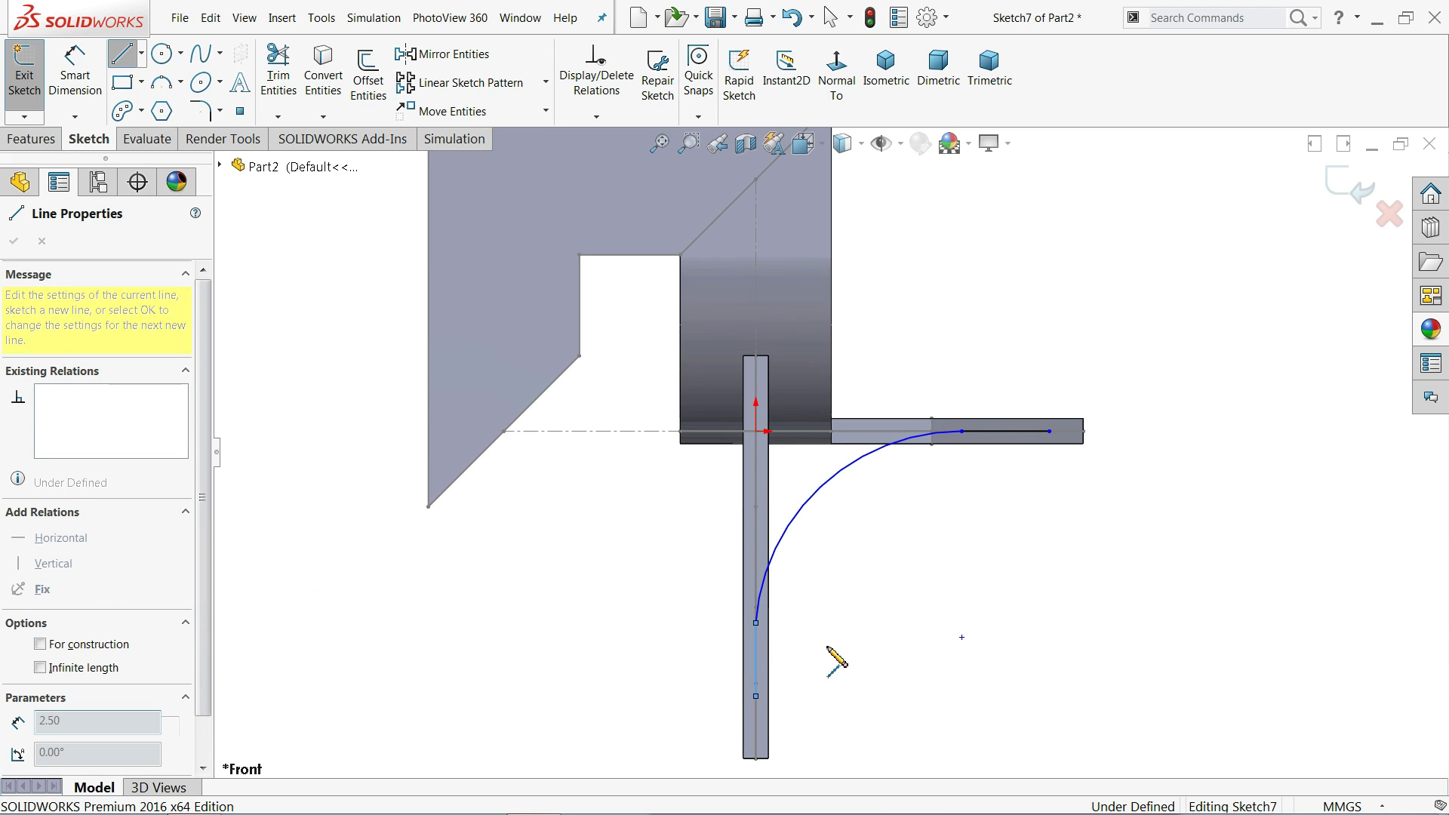
pyautogui.rightClick(828, 645)
pyautogui.click(884, 575)
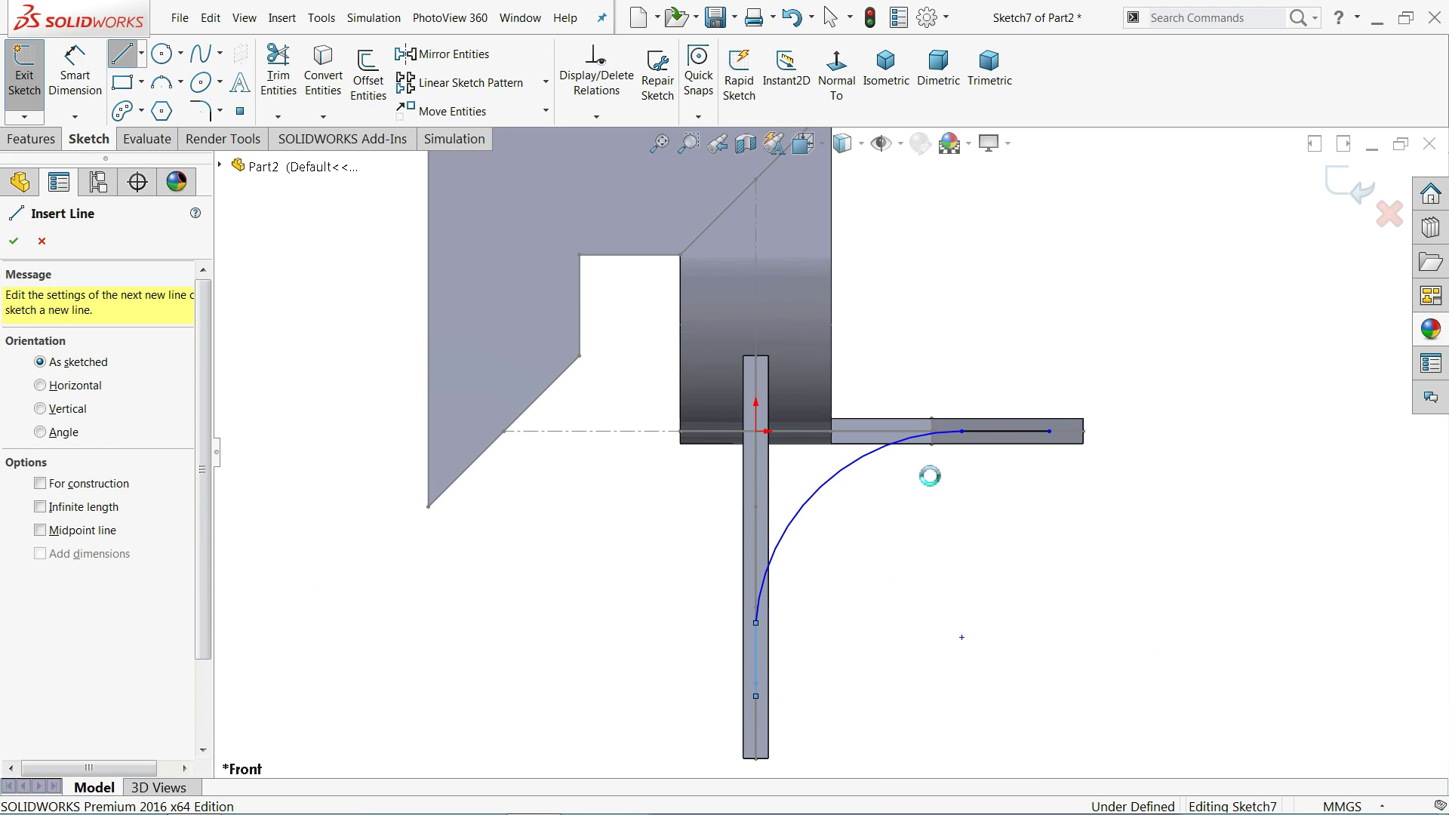
# - Make the horizontal and vertical path lines equal
pyautogui.click(969, 443)
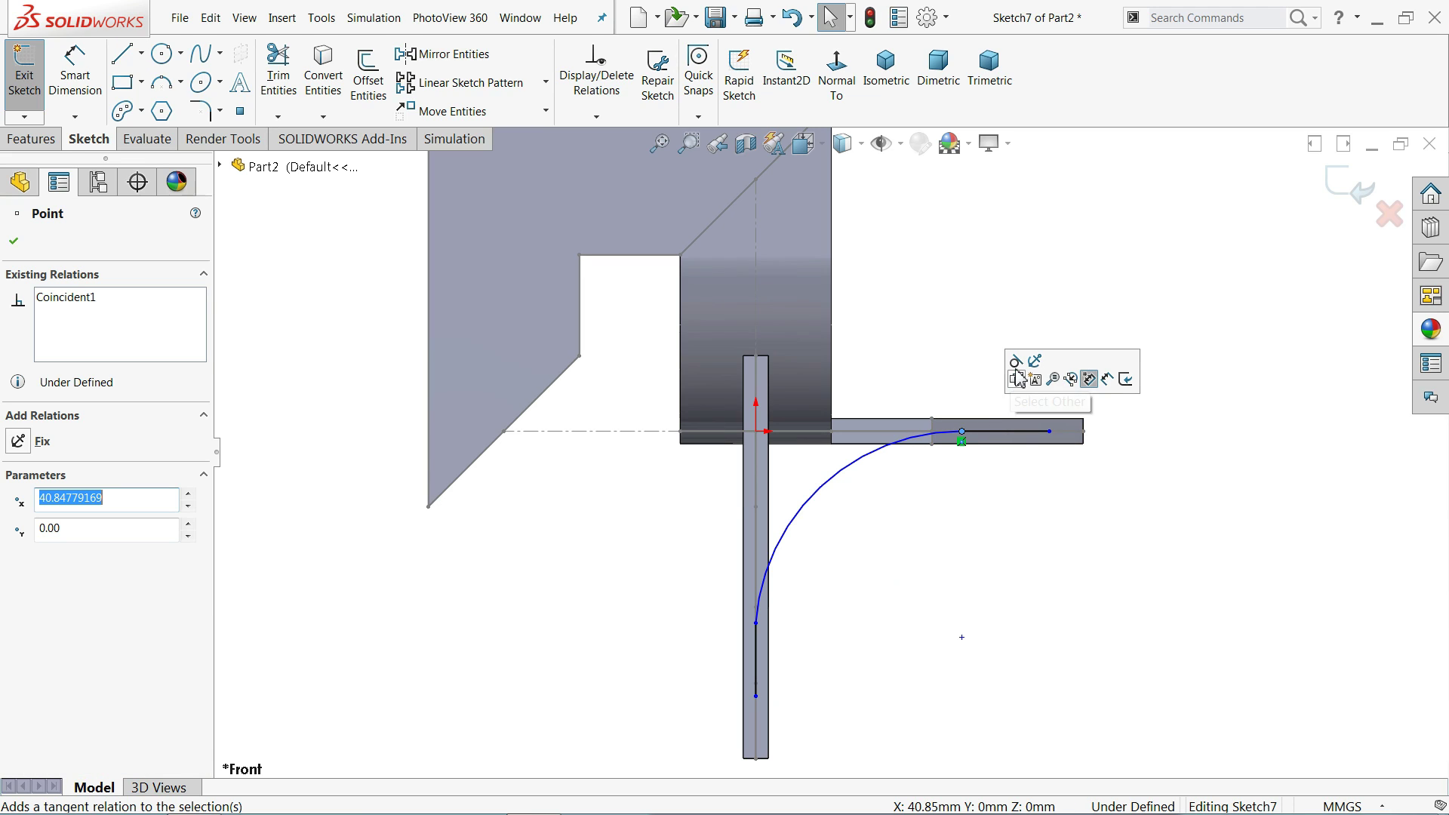
pyautogui.click(757, 624)
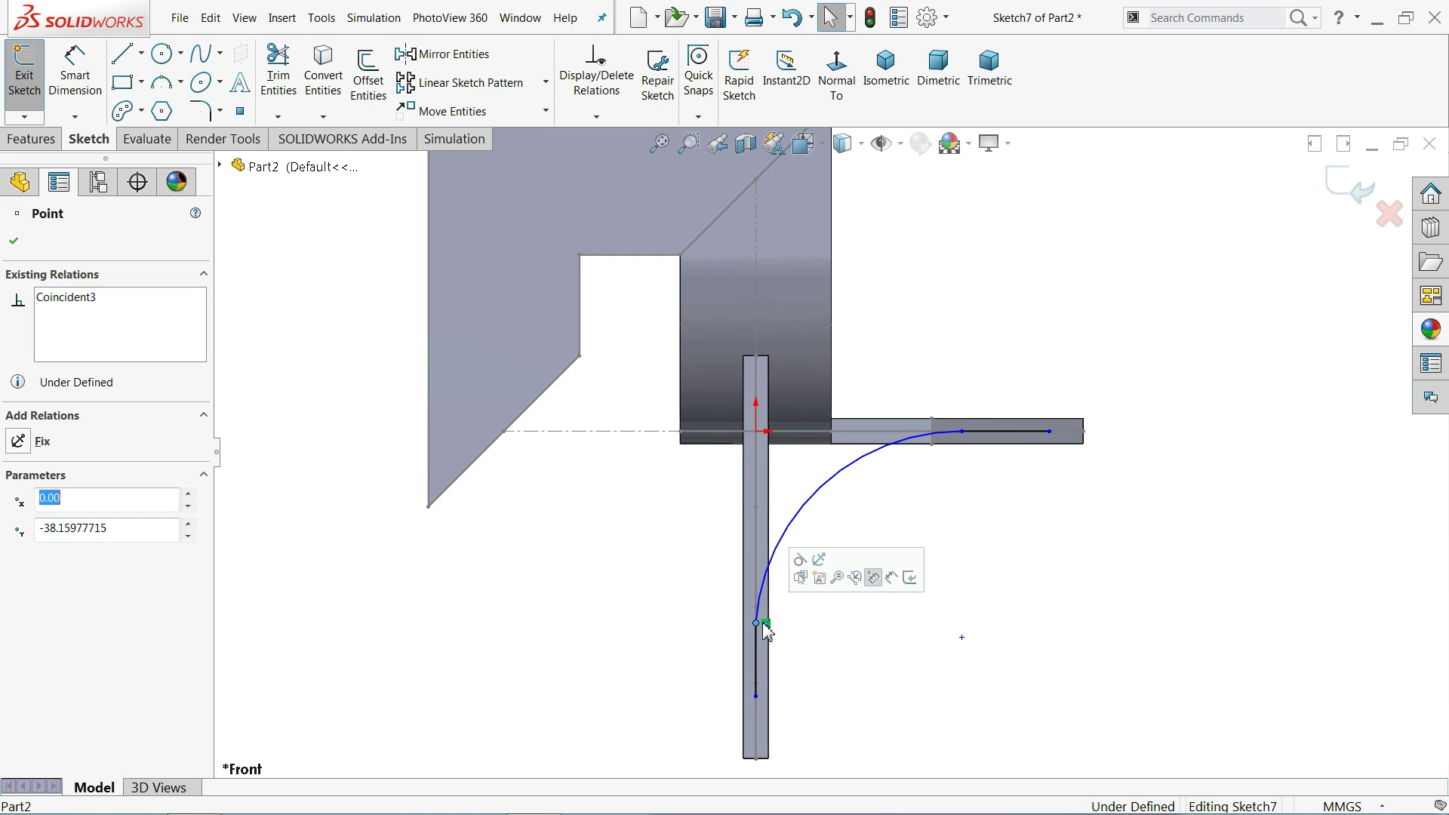
pyautogui.click(993, 442)
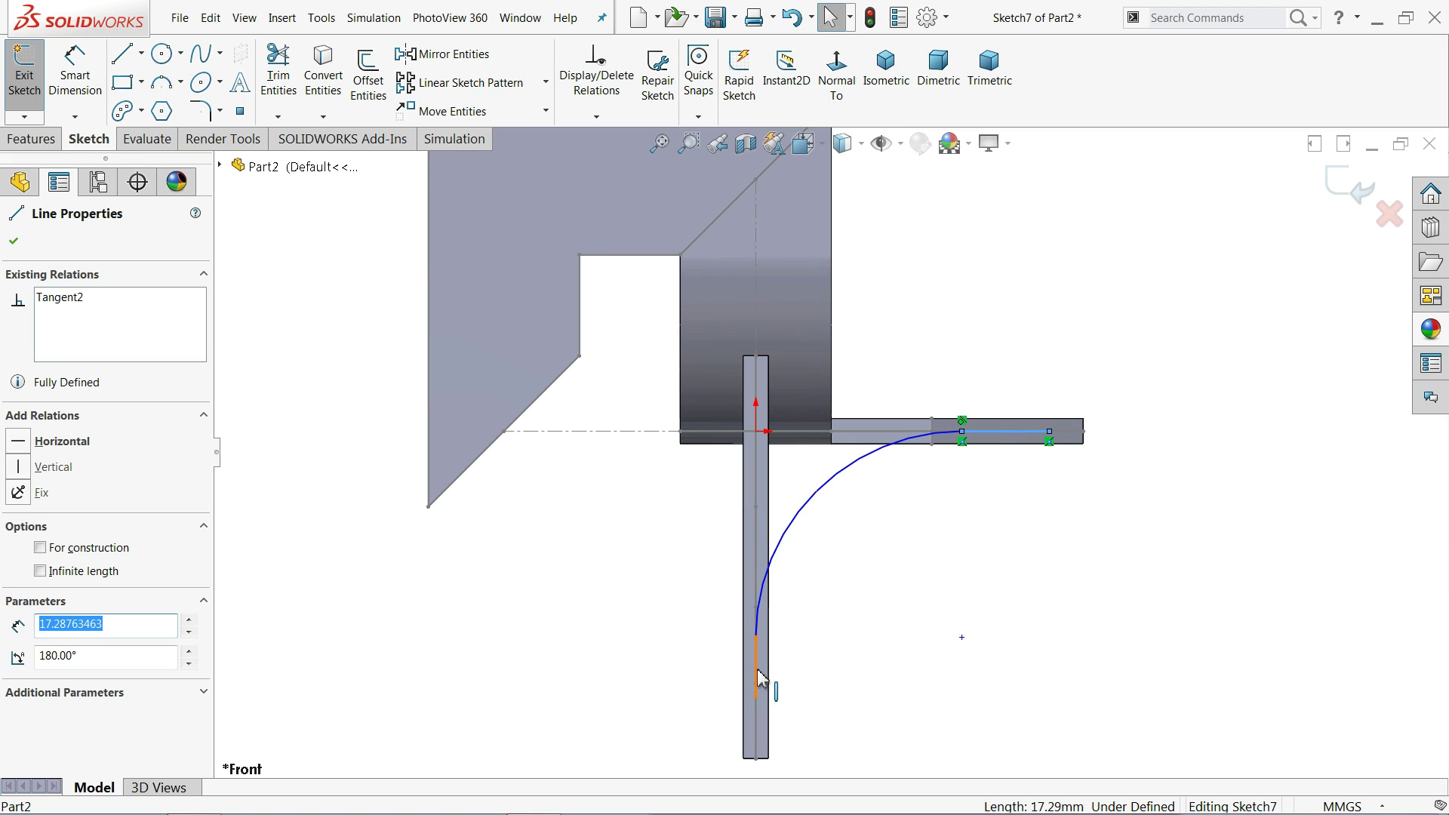
pyautogui.keyDown('ctrl'); pyautogui.click(757, 677); pyautogui.keyUp('ctrl')
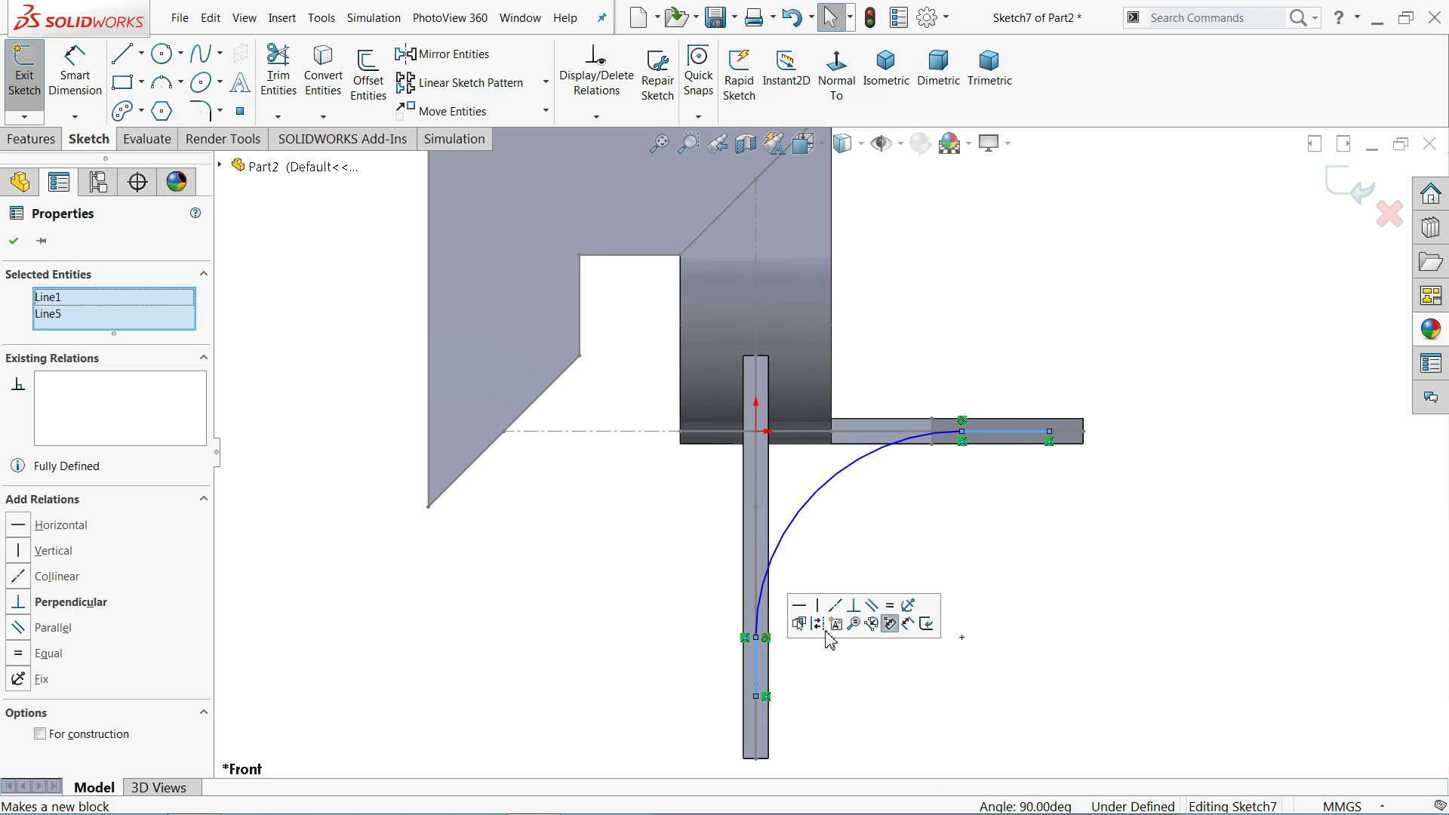
pyautogui.click(898, 615)
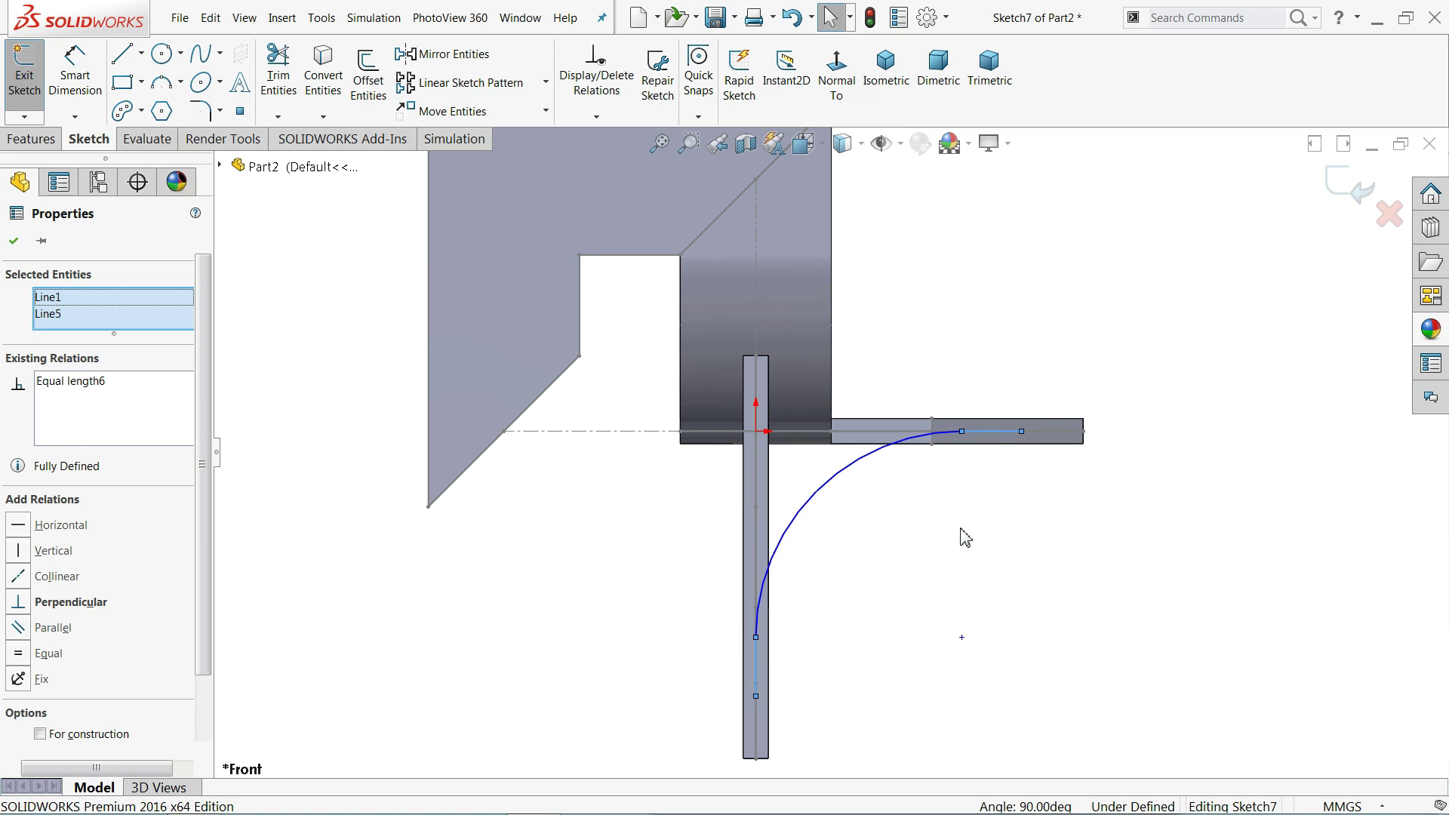
# - Dimension the path's horizontal line to 15
pyautogui.click(70, 76)
pyautogui.click(993, 432)
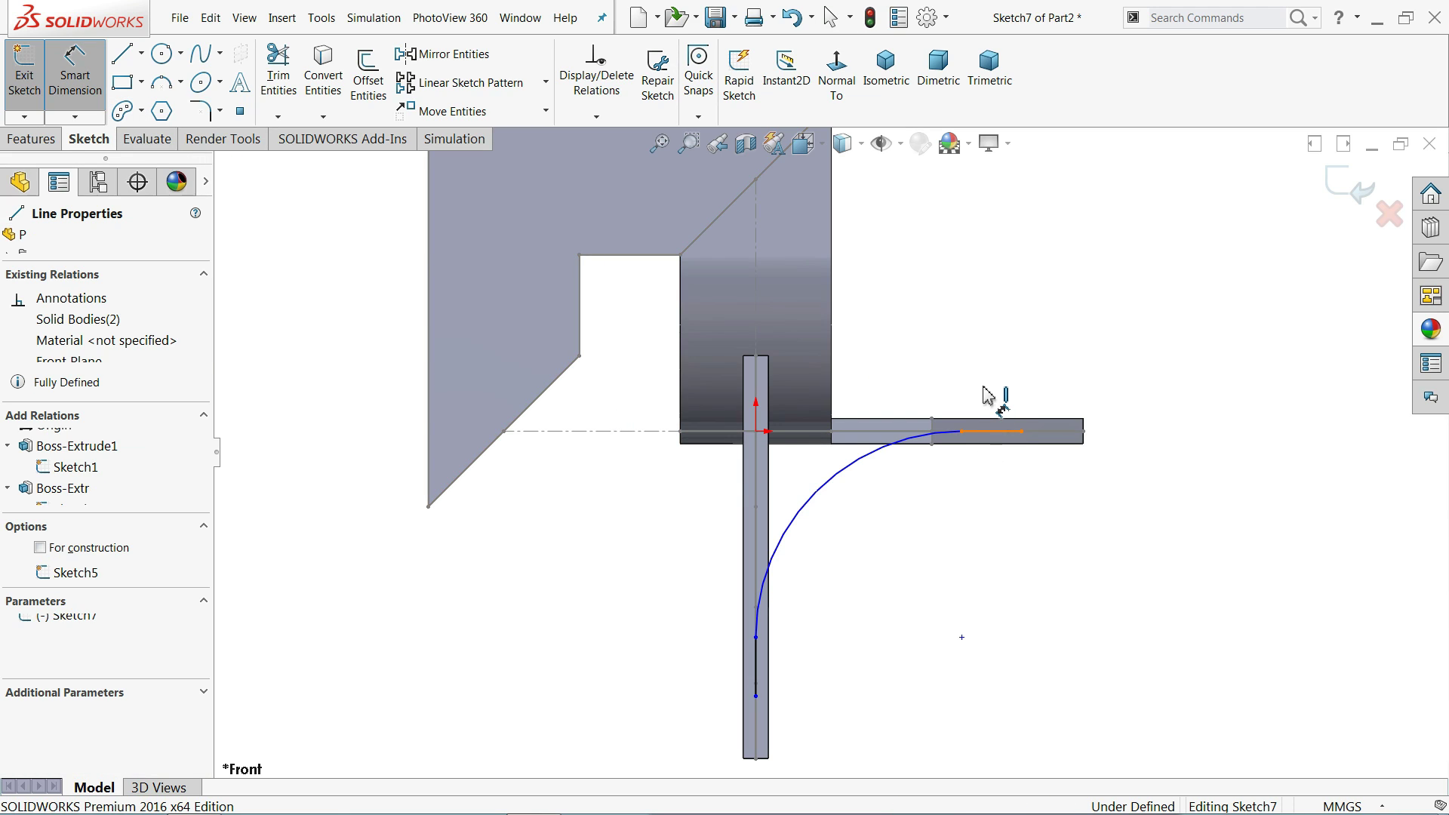
pyautogui.click(988, 394)
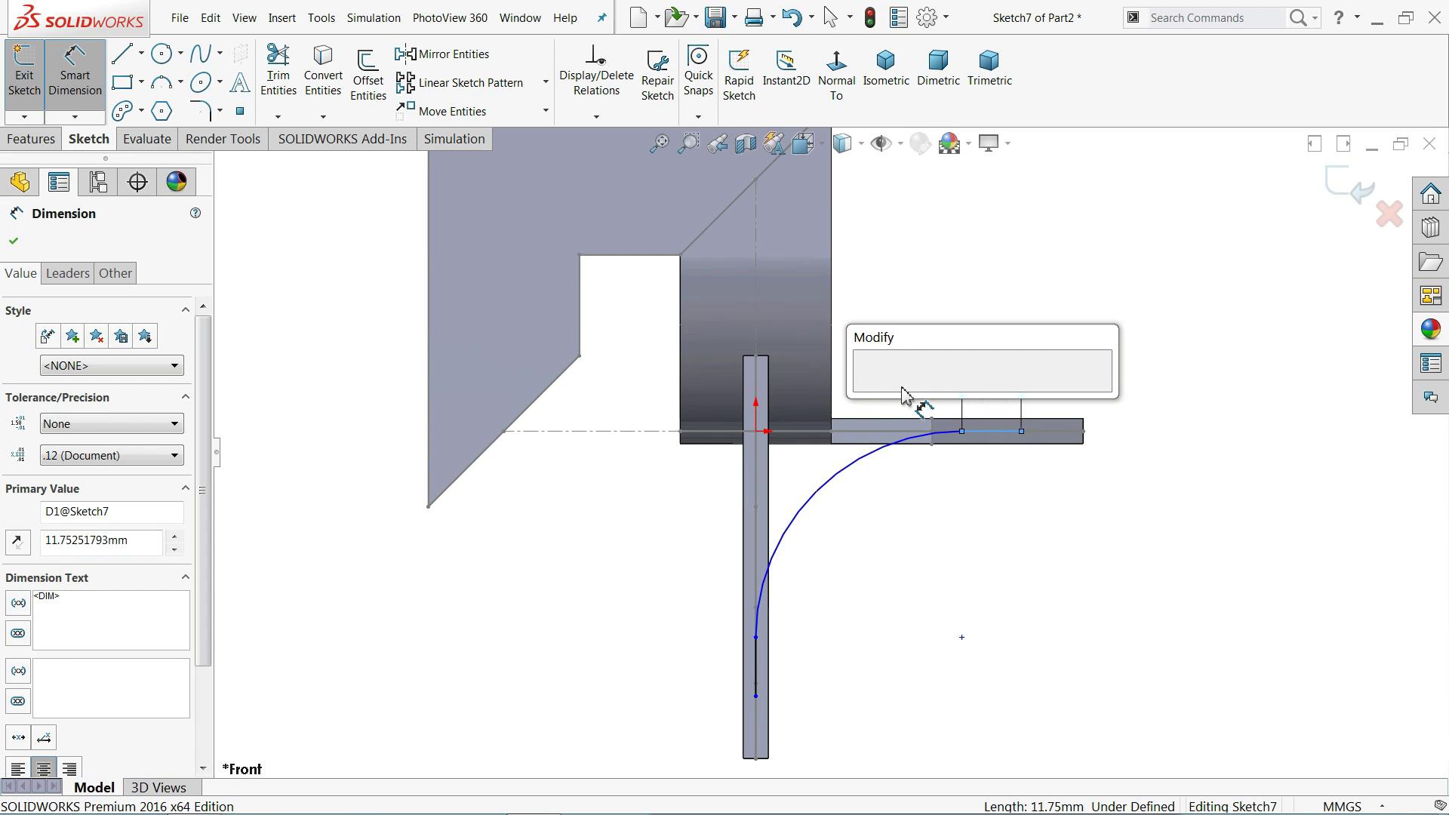
pyautogui.click(871, 392)
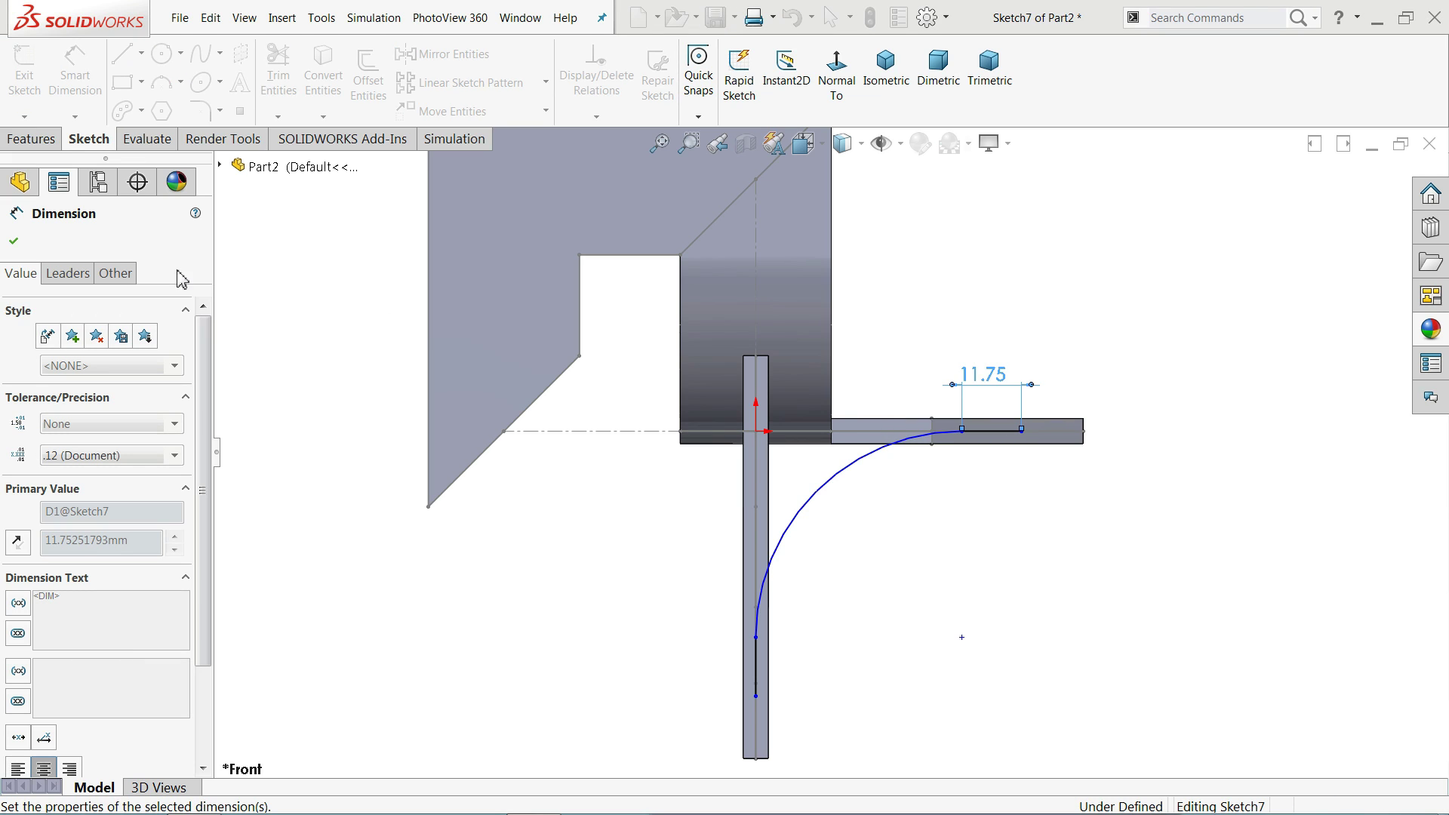
pyautogui.click(13, 240)
pyautogui.moveTo(973, 534); pyautogui.dragTo(1051, 463, button='middle')
pyautogui.scroll(-5, 993, 446)
pyautogui.scroll(-3, 905, 444)
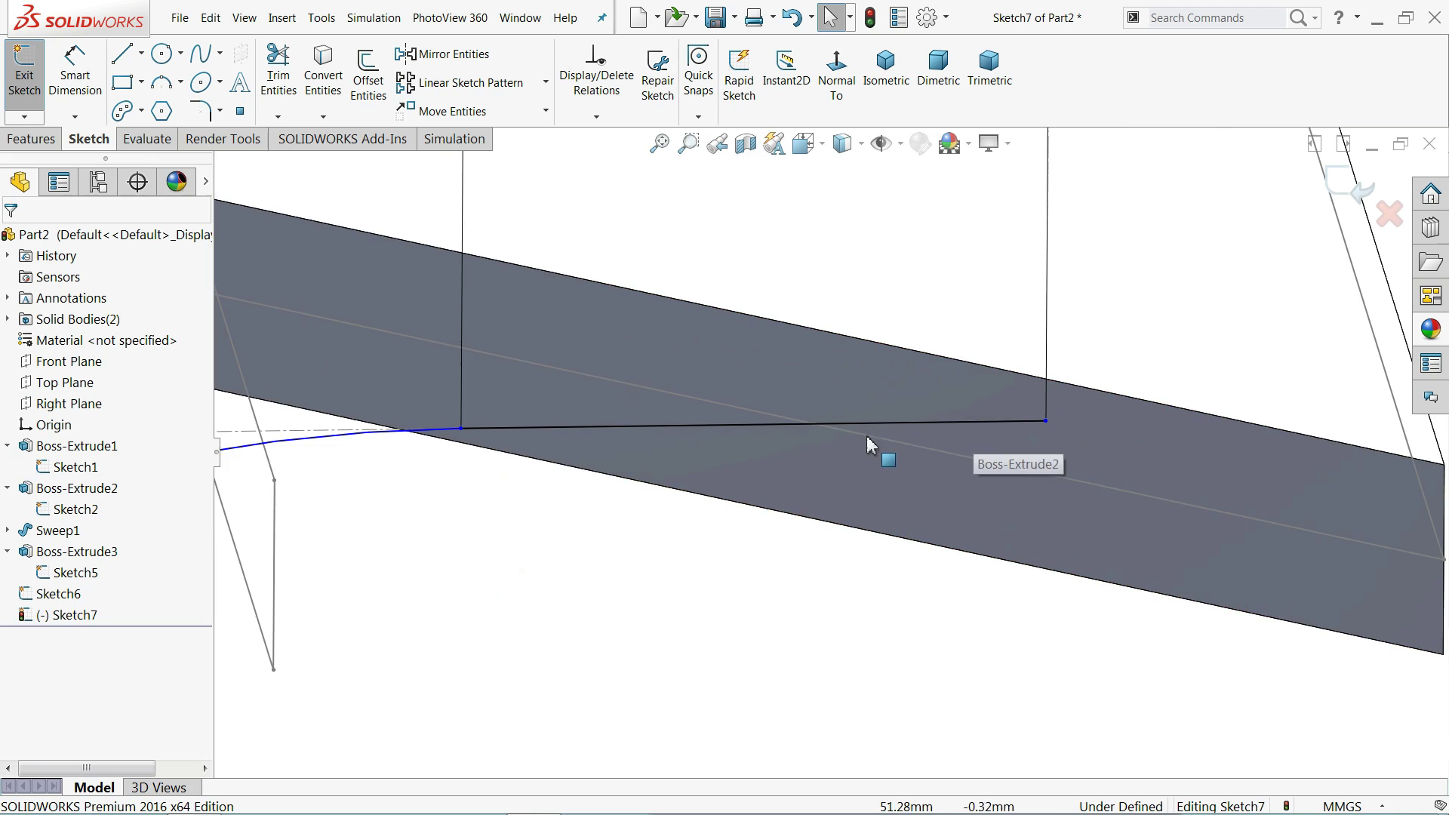
# - Make the path's end point coincident with Sketch2's corner point
pyautogui.click(817, 427)
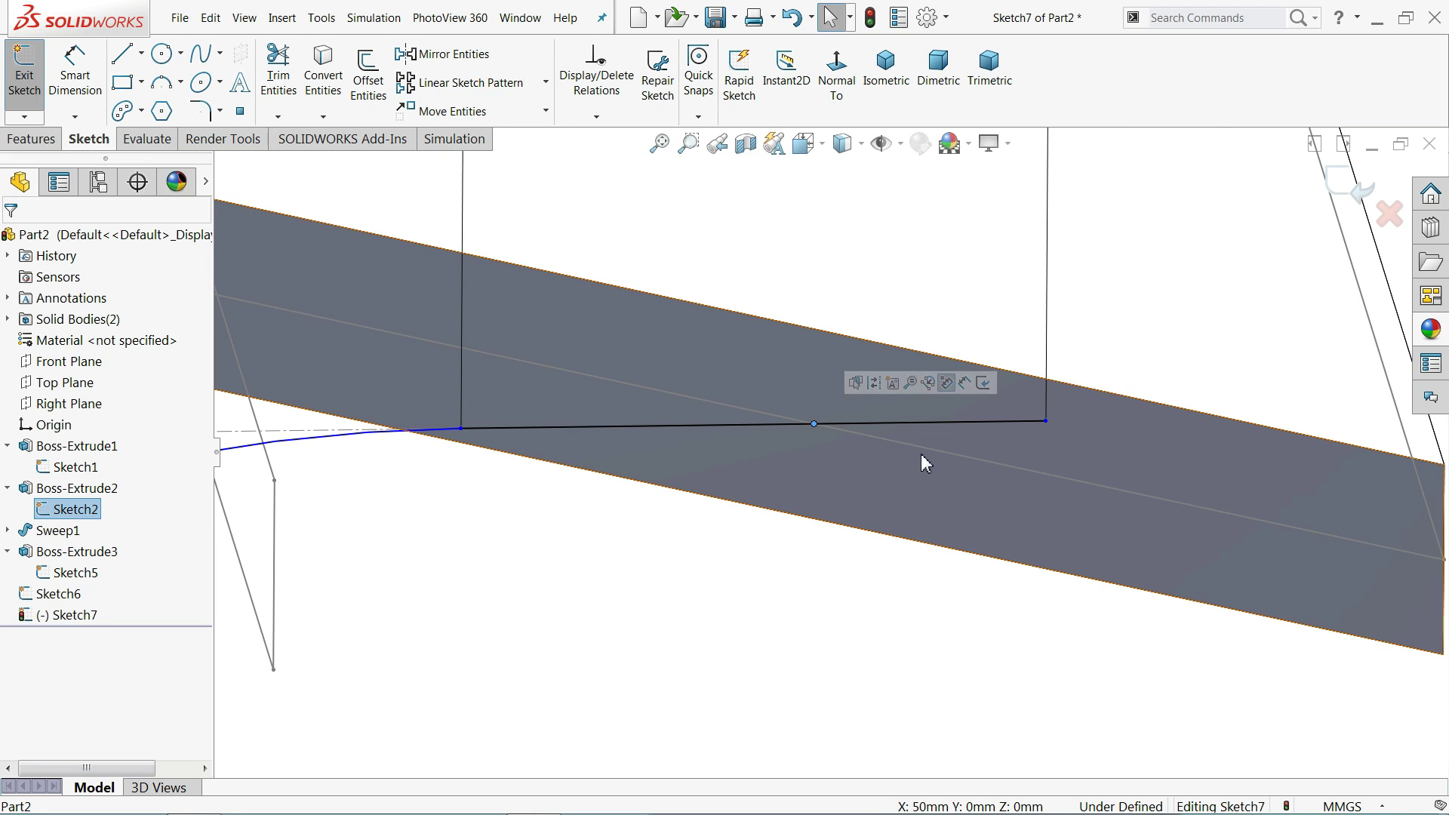
pyautogui.scroll(3, 913, 456)
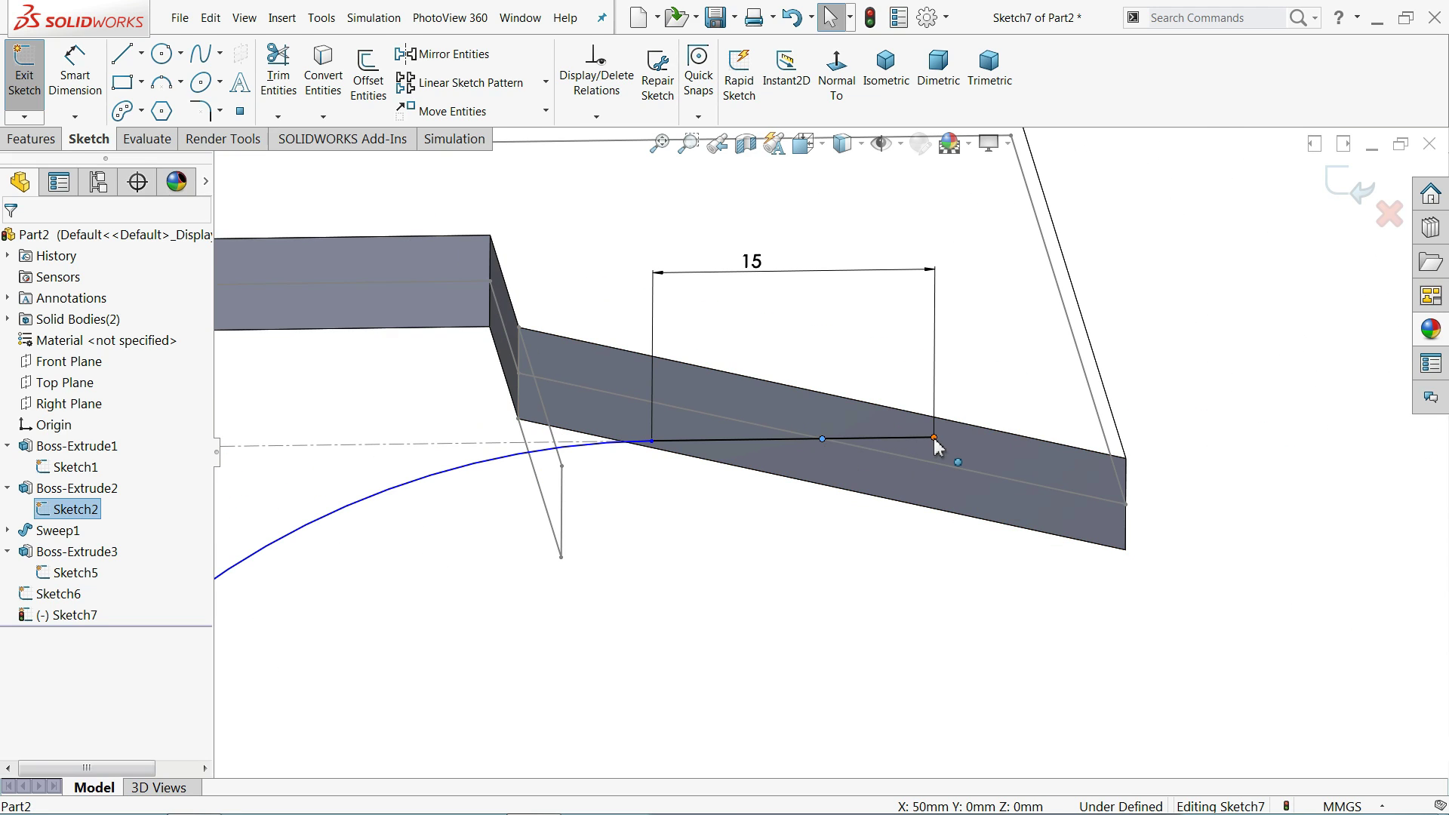
pyautogui.click(934, 440)
pyautogui.keyDown('ctrl'); pyautogui.click(932, 442); pyautogui.keyUp('ctrl')
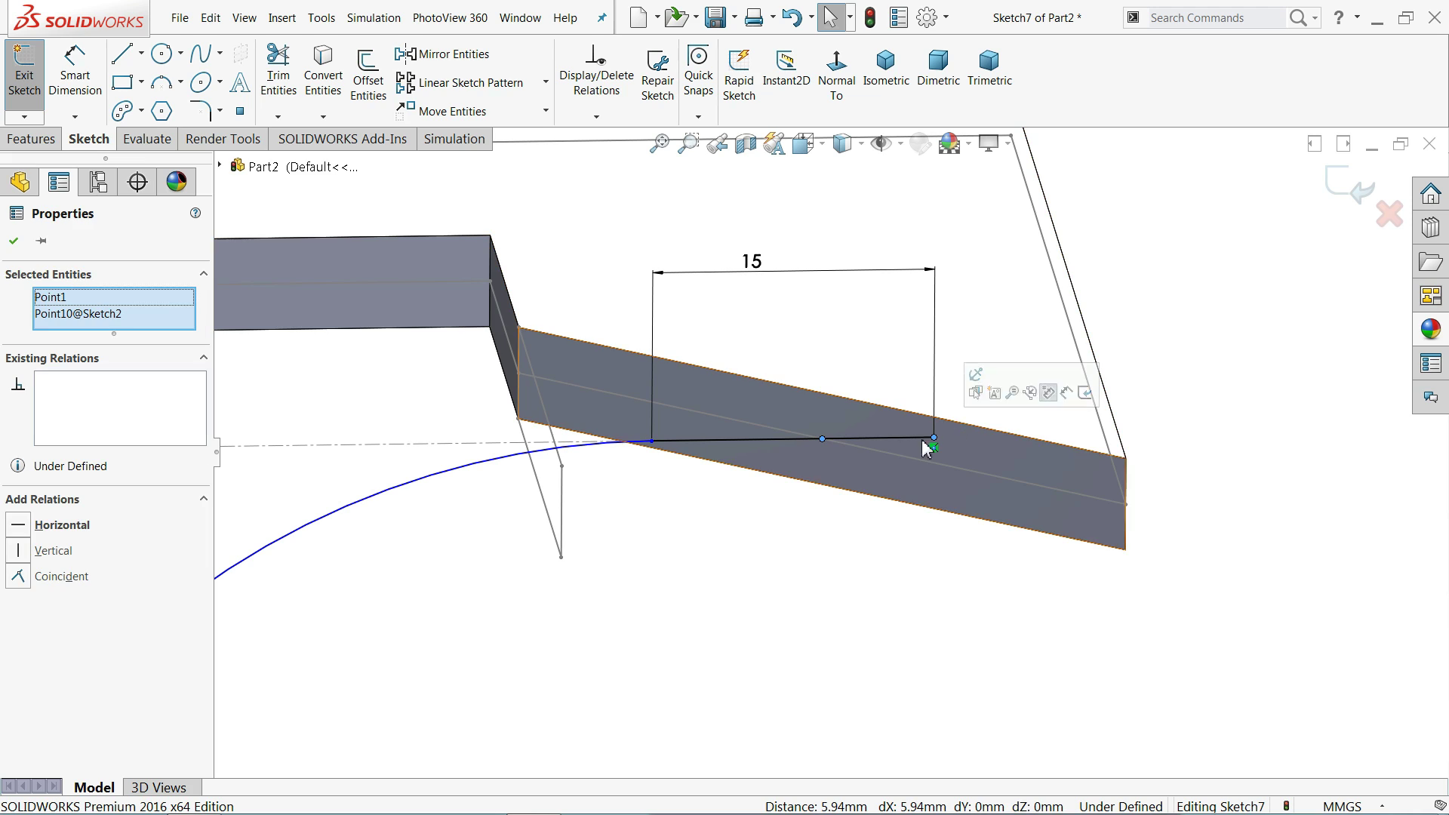
pyautogui.click(73, 582)
# - Orbit the part and switch to the Isometric view
pyautogui.scroll(5, 660, 539)
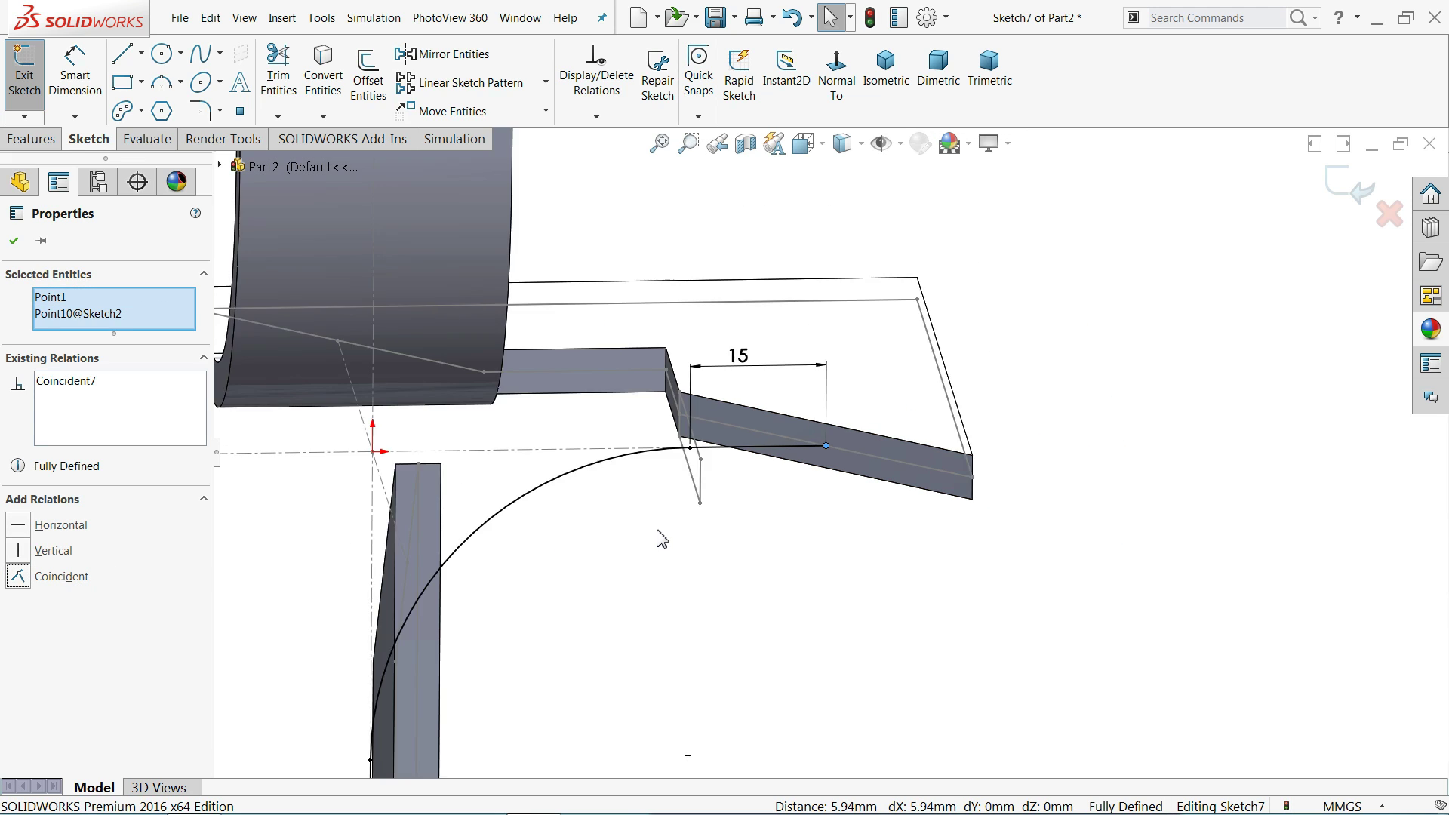
pyautogui.moveTo(640, 661); pyautogui.dragTo(1096, 615, button='middle')
pyautogui.scroll(-5, 1098, 619)
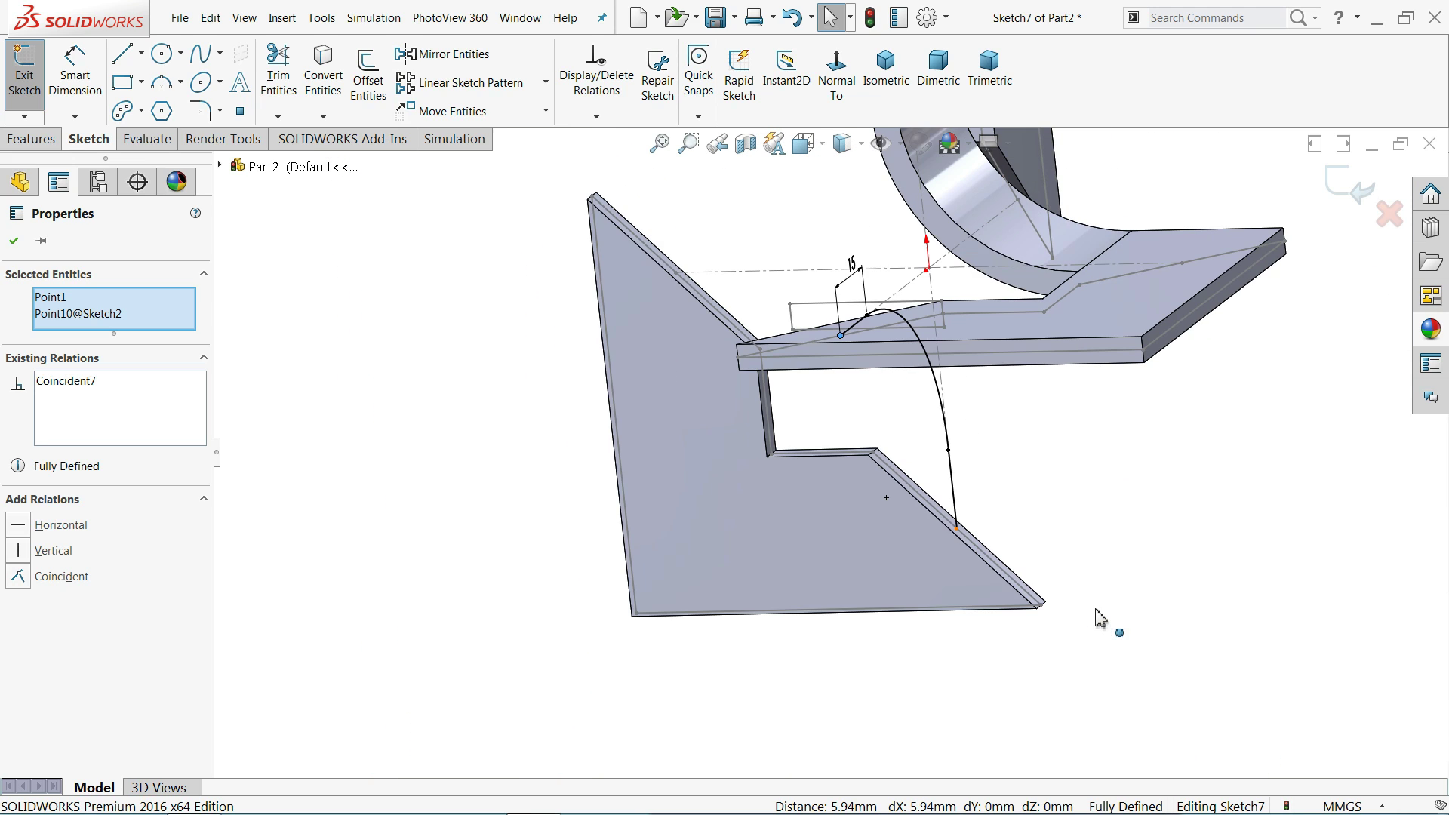
pyautogui.scroll(-4, 1006, 601)
pyautogui.click(887, 73)
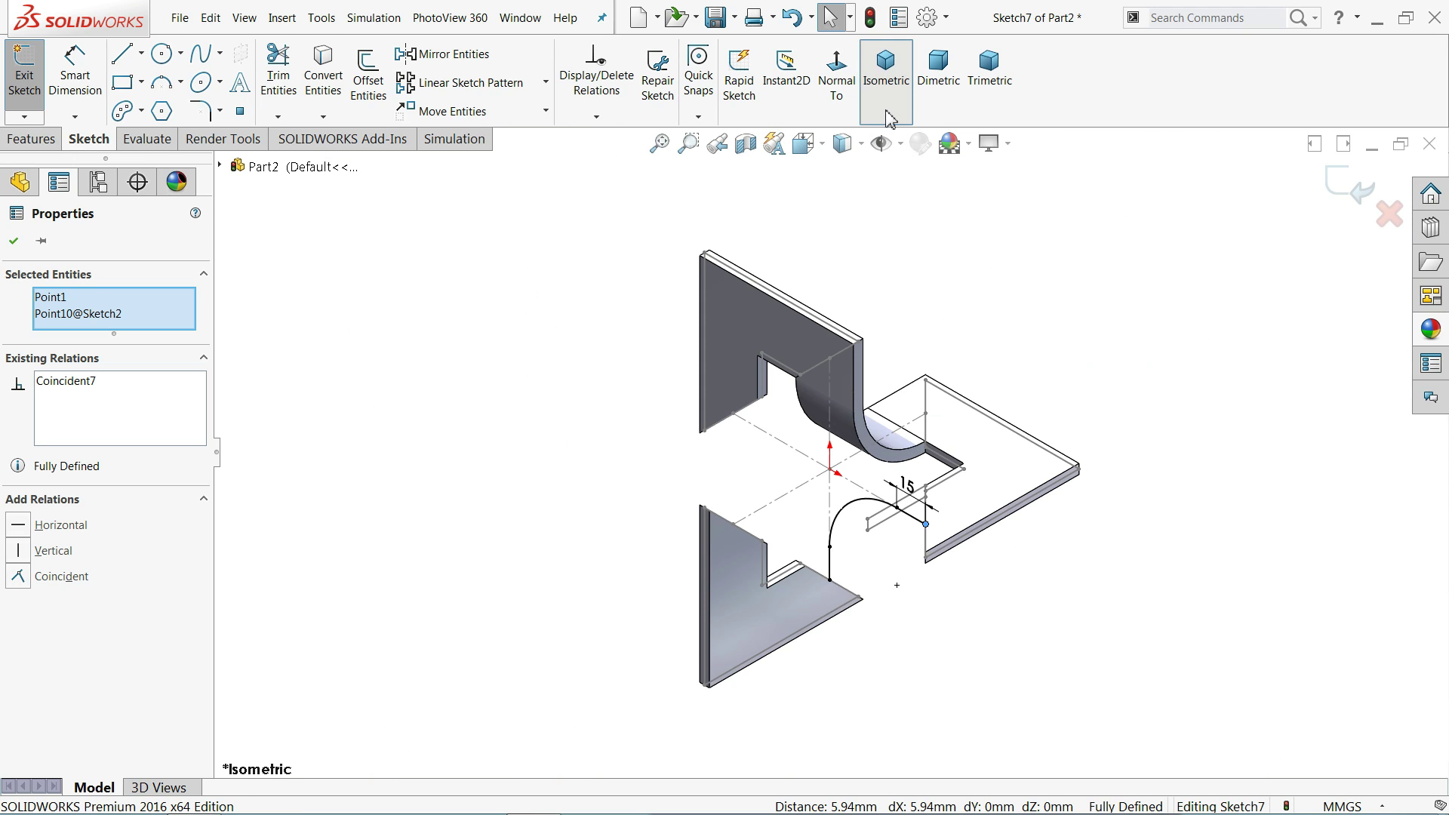
pyautogui.scroll(3, 921, 528)
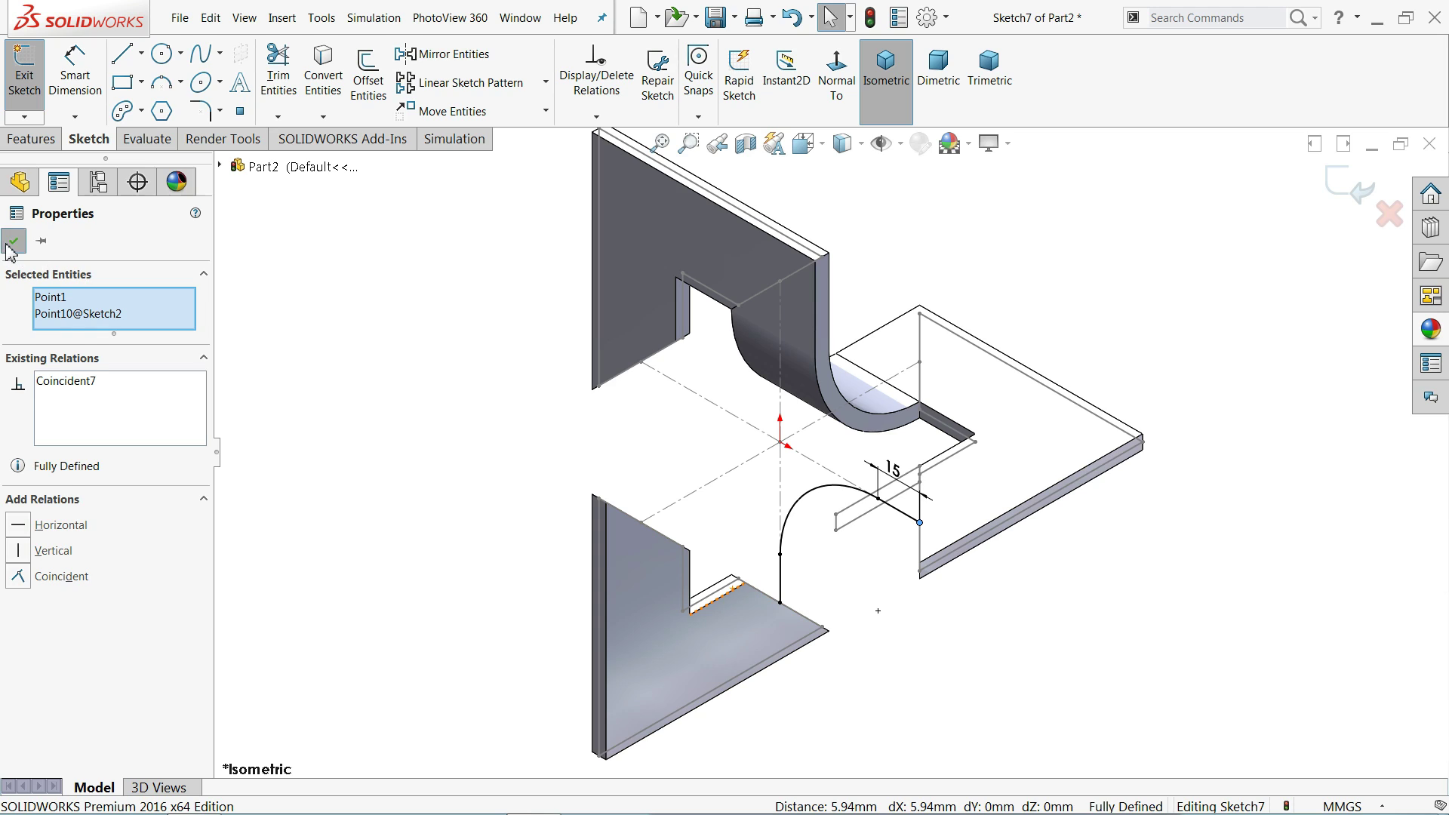
# - Sweep Sketch6 both ways along the Sketch7 arc, aligned with end faces, creating Sweep2
pyautogui.click(12, 243)
pyautogui.click(31, 138)
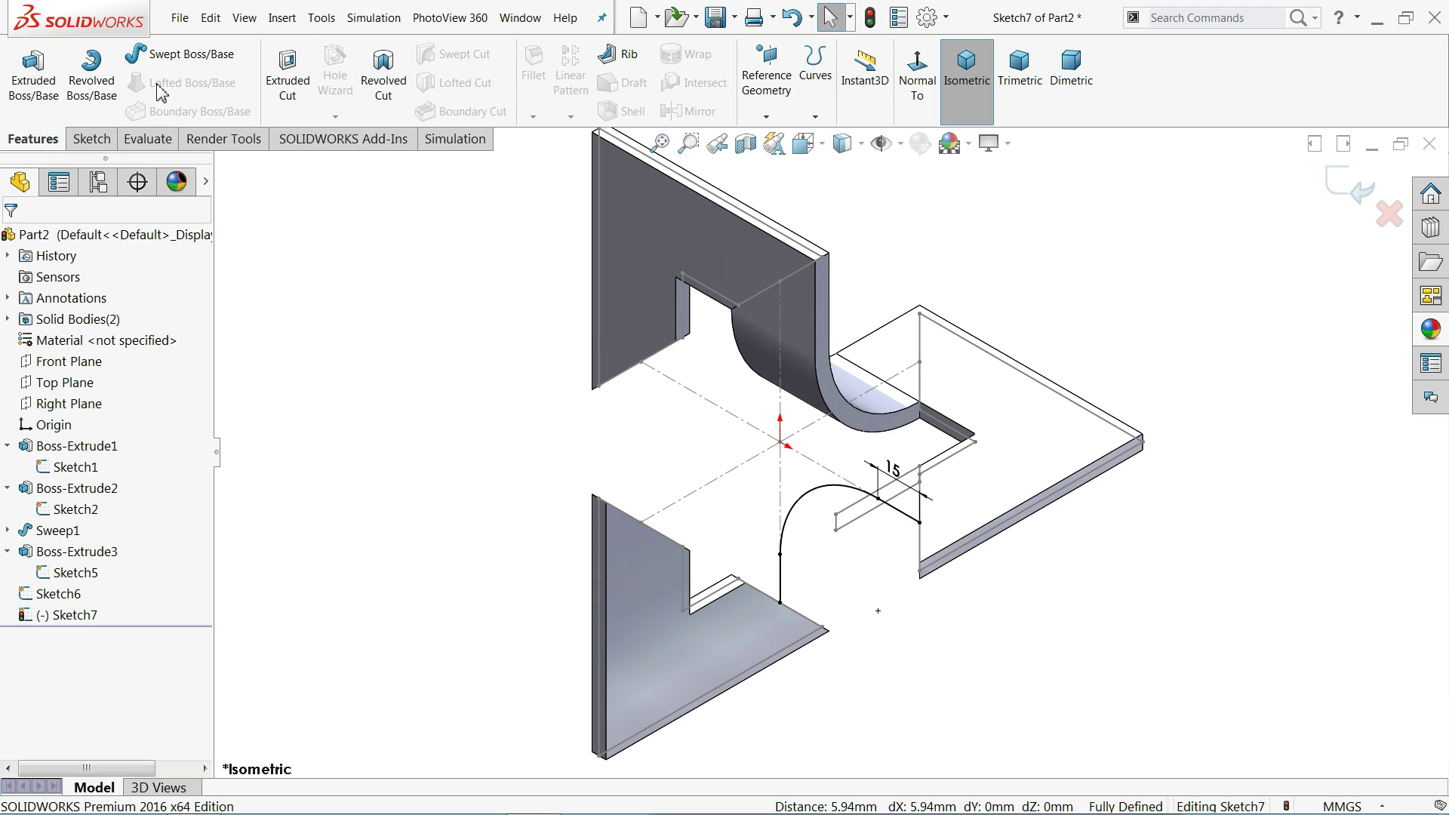
pyautogui.click(194, 56)
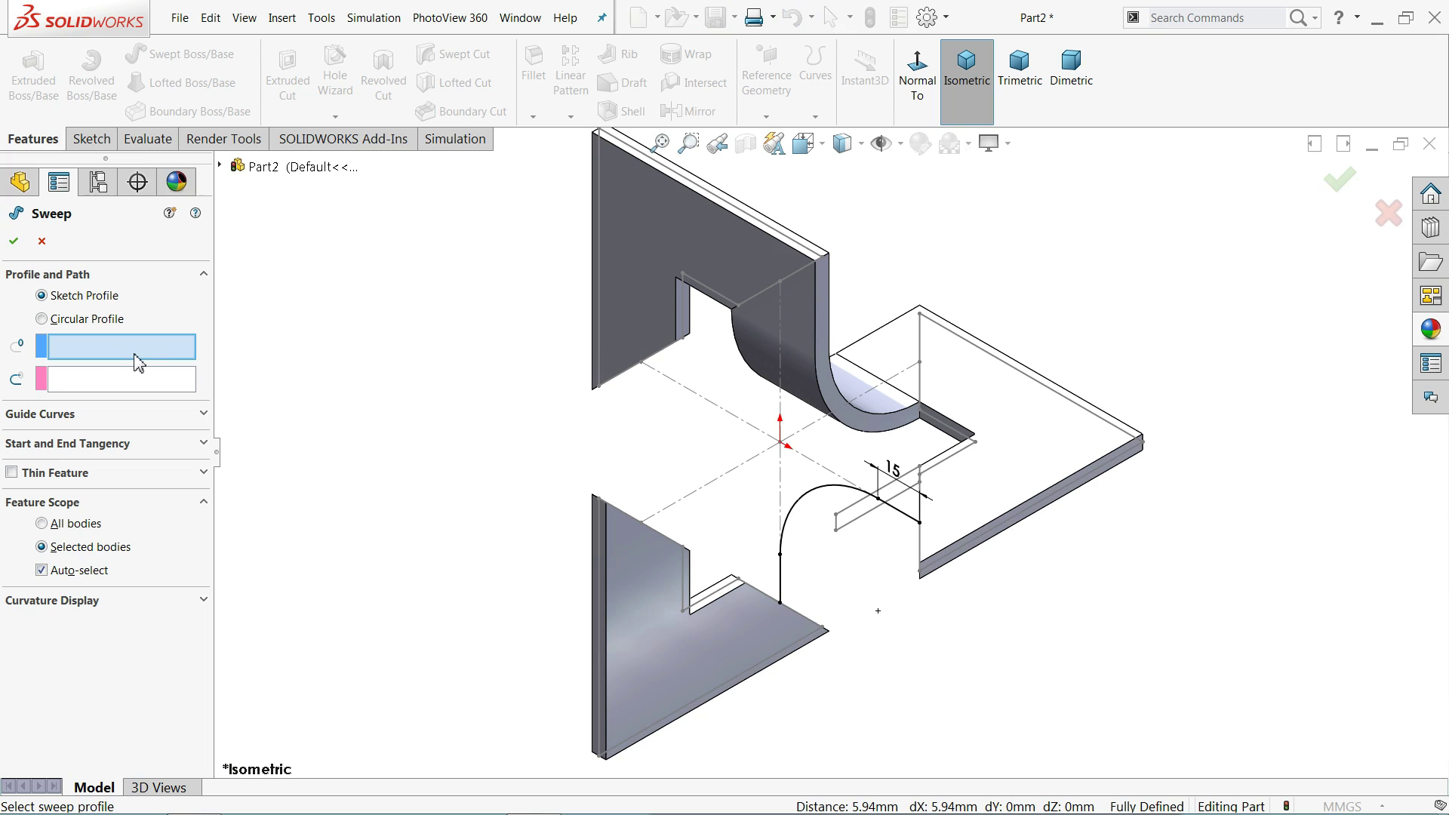
pyautogui.scroll(-3, 872, 515)
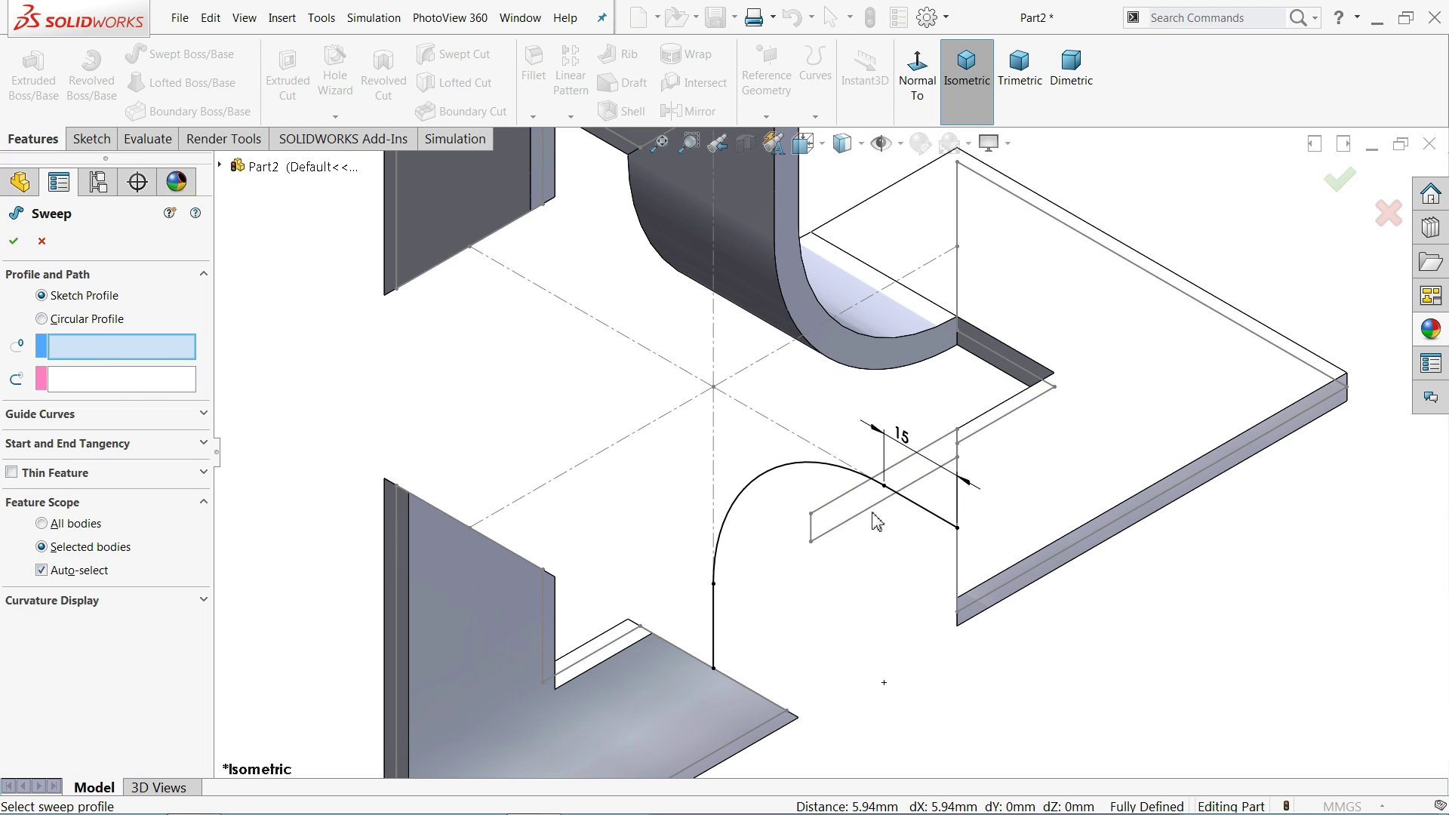
pyautogui.click(880, 515)
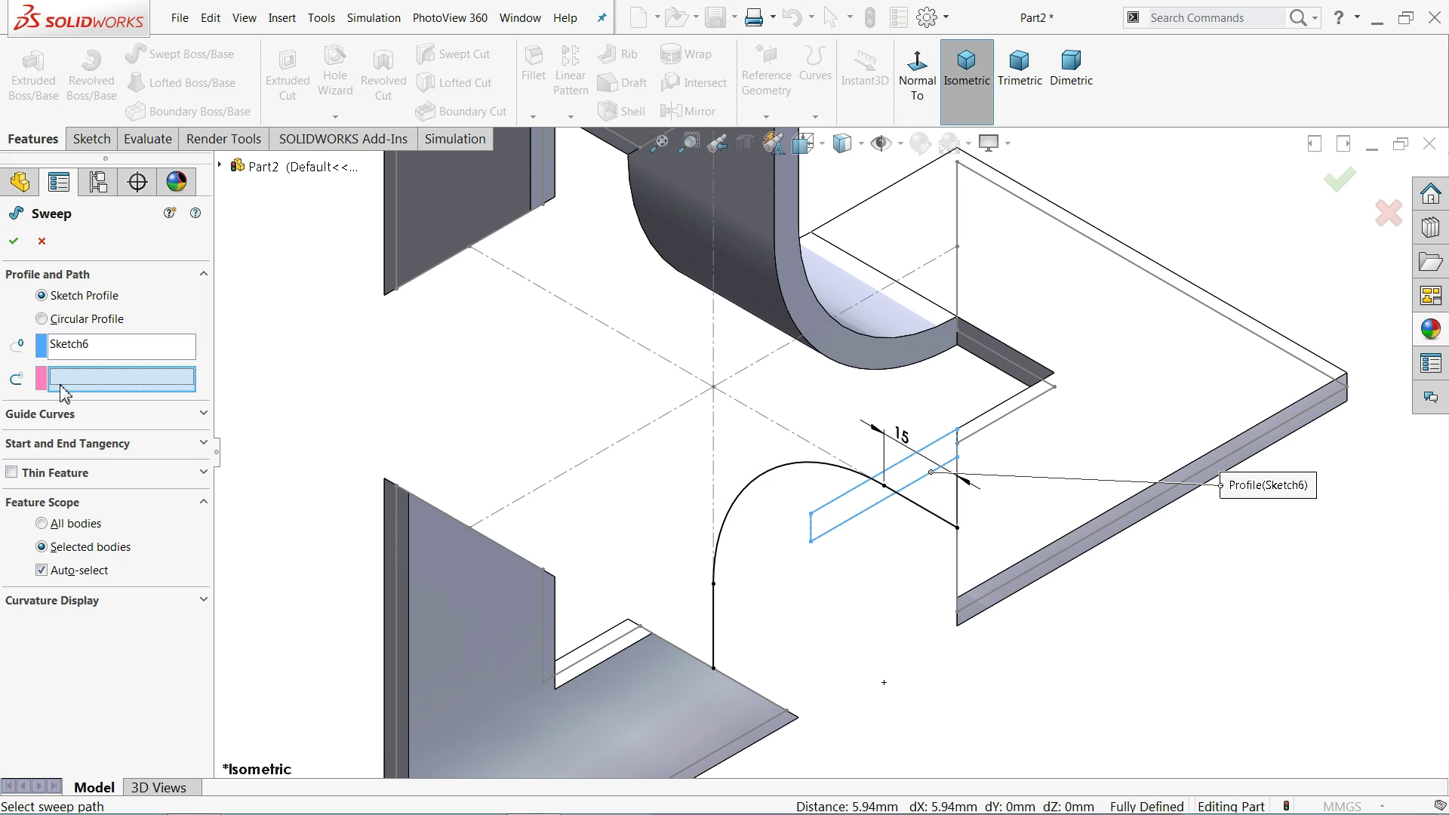
pyautogui.click(769, 476)
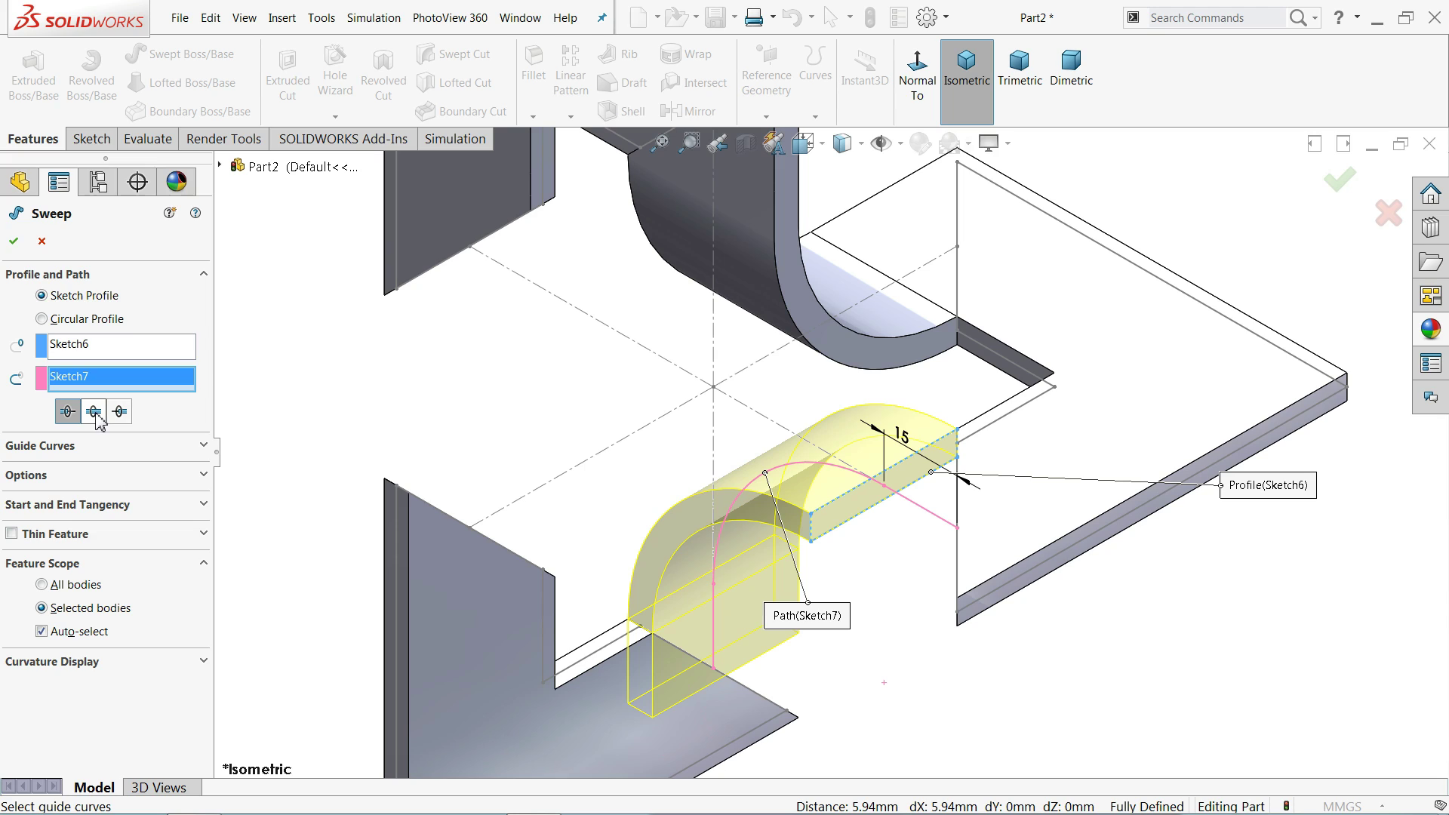
pyautogui.click(95, 413)
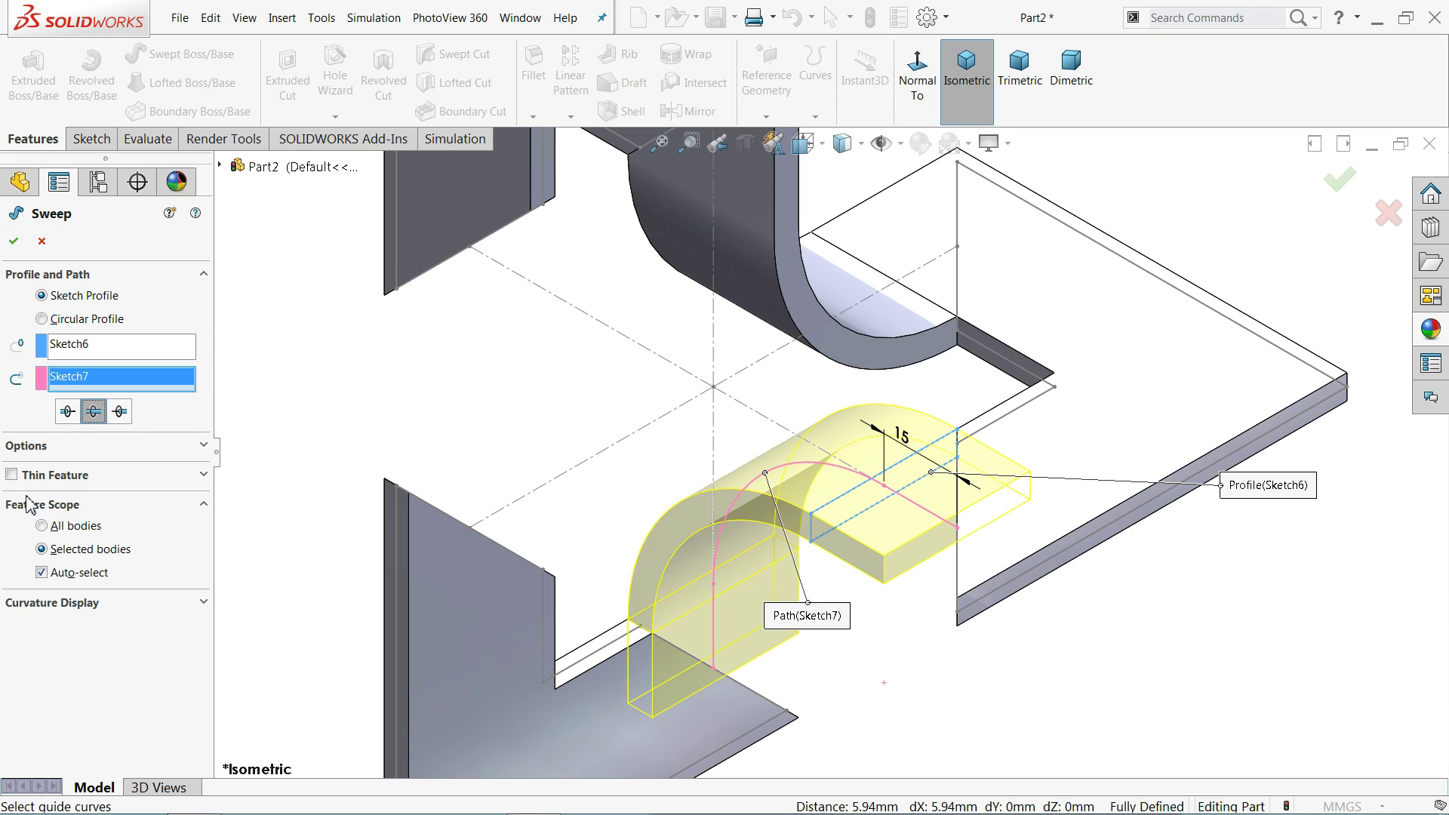
pyautogui.click(27, 447)
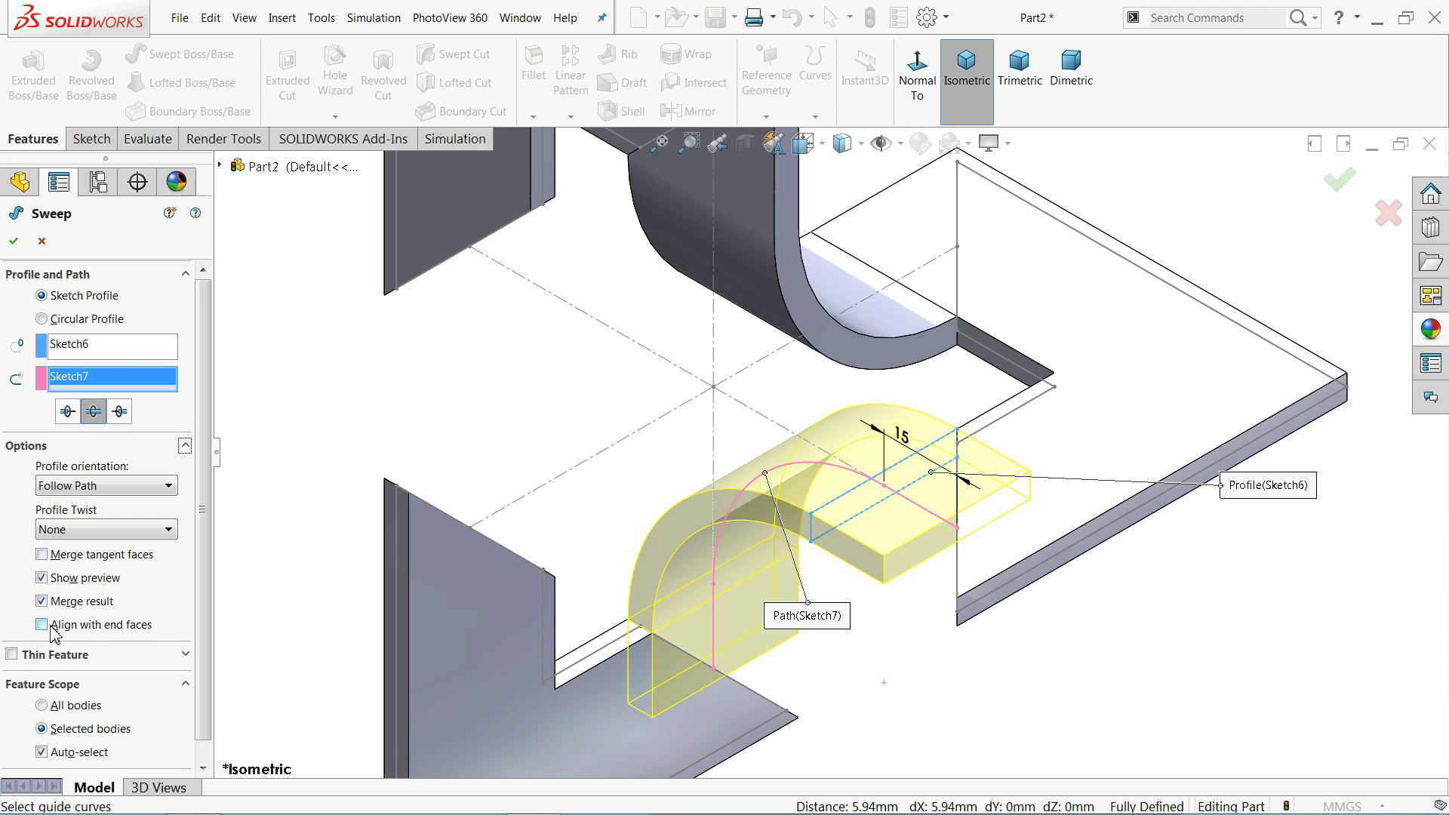
pyautogui.click(151, 624)
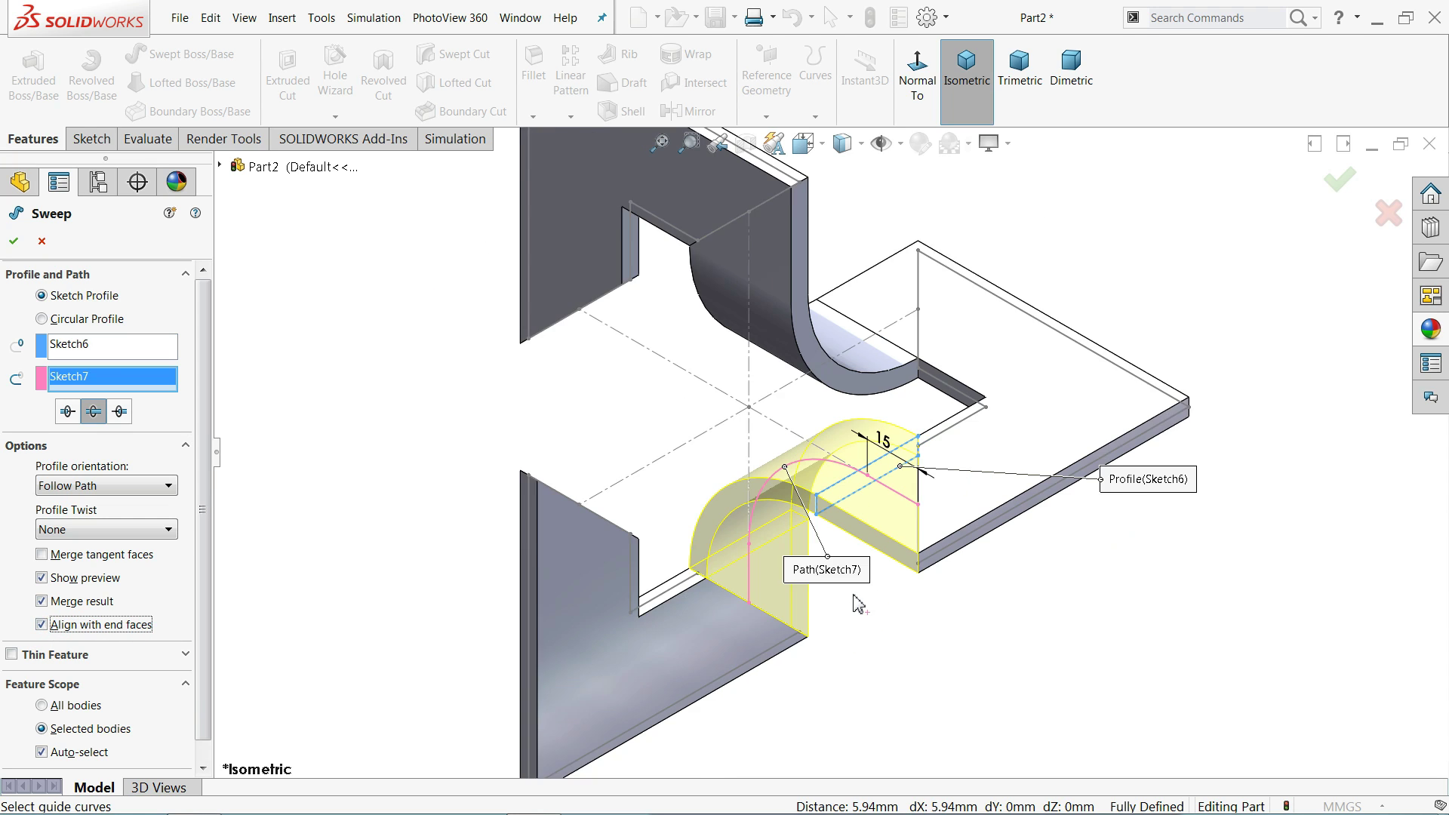
pyautogui.moveTo(859, 603)
pyautogui.mouseDown(button='middle')
pyautogui.moveTo(853, 592)
pyautogui.moveTo(1002, 584)
pyautogui.moveTo(847, 577)
pyautogui.moveTo(859, 589)
pyautogui.mouseUp(button='middle')
pyautogui.click(17, 241)
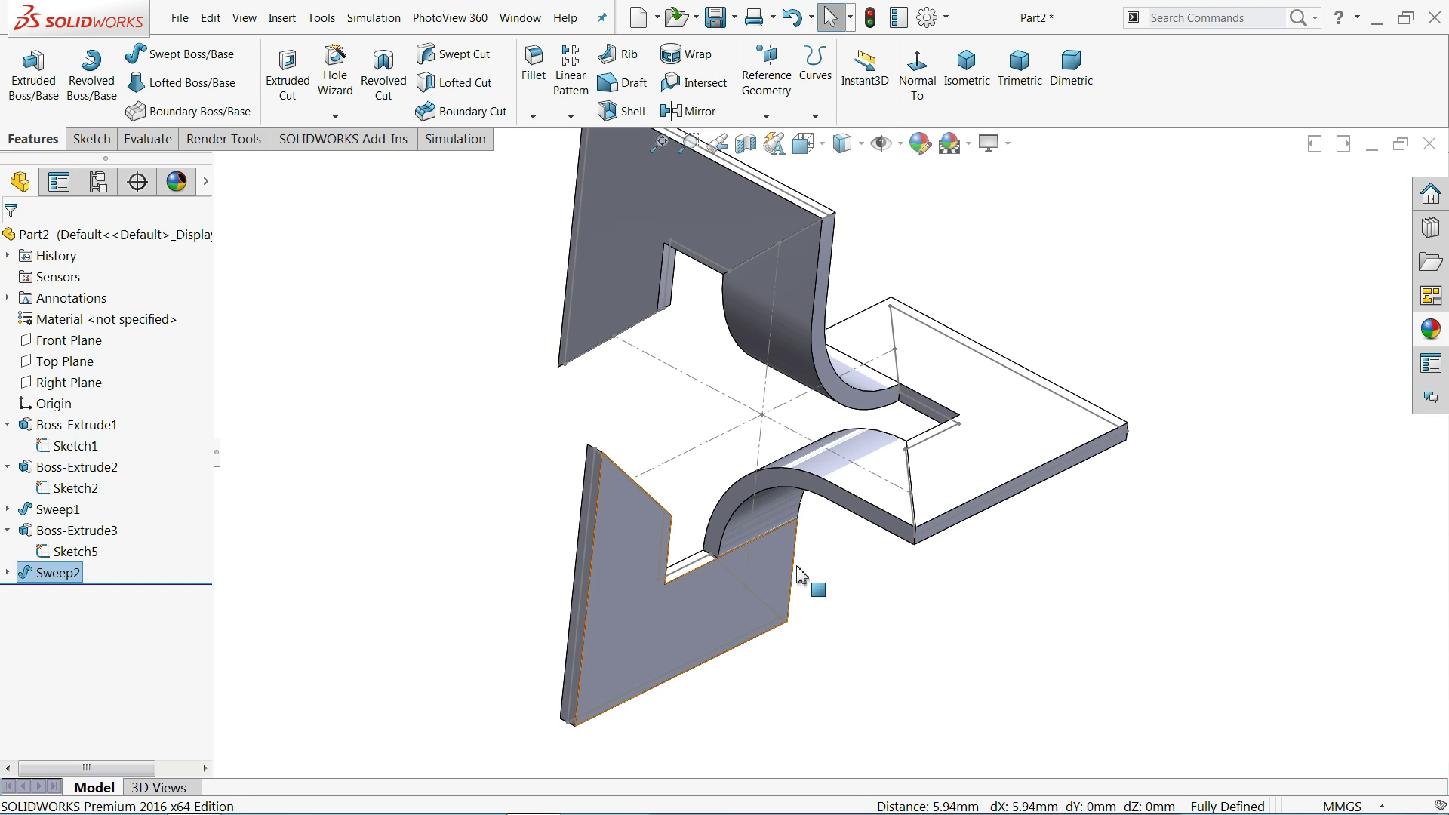
# - Start a sketch on the upper plate's thin end face and offset its edge outline into it
pyautogui.moveTo(802, 582); pyautogui.dragTo(818, 544, button='middle')
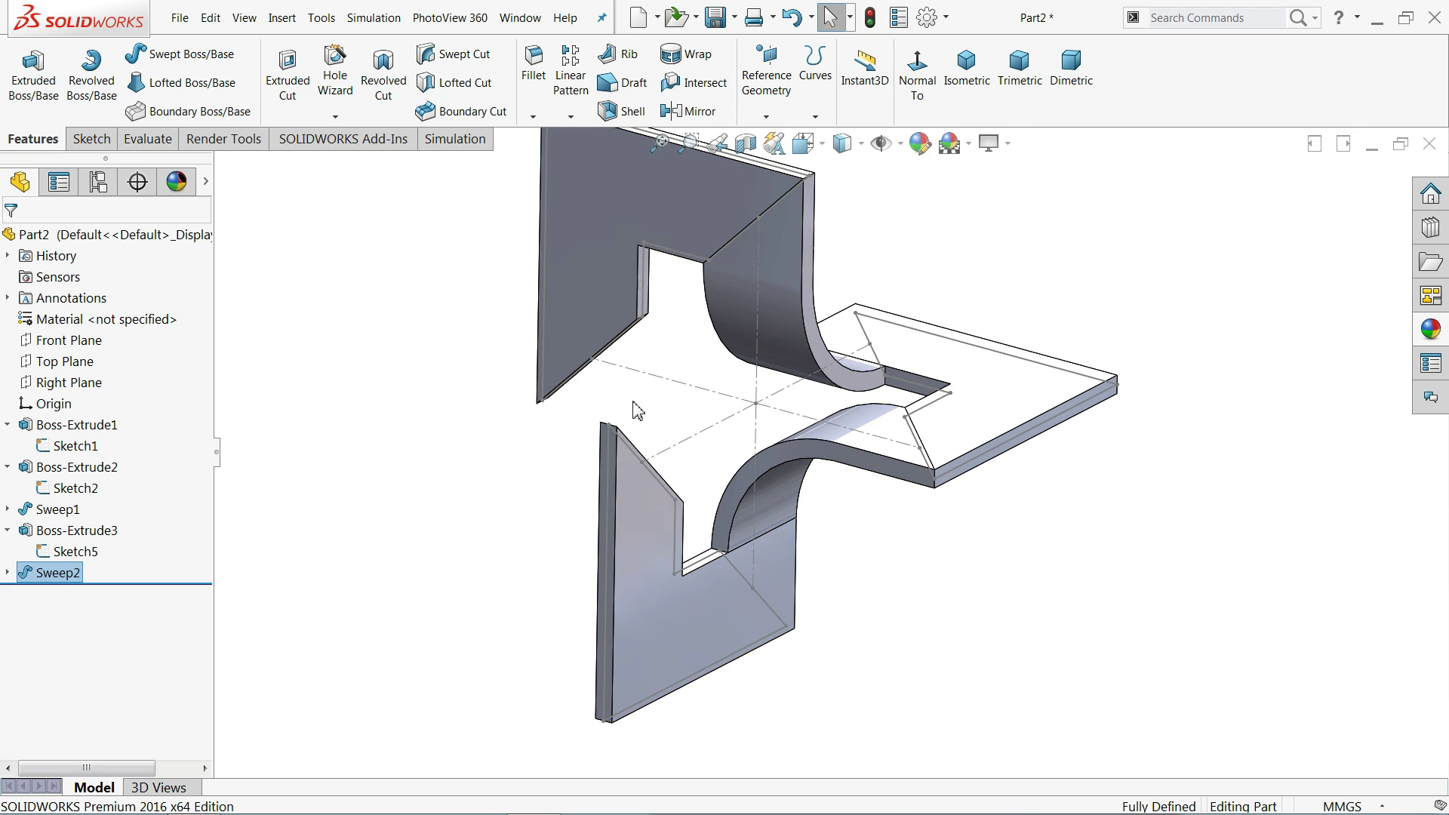
pyautogui.scroll(-5, 683, 333)
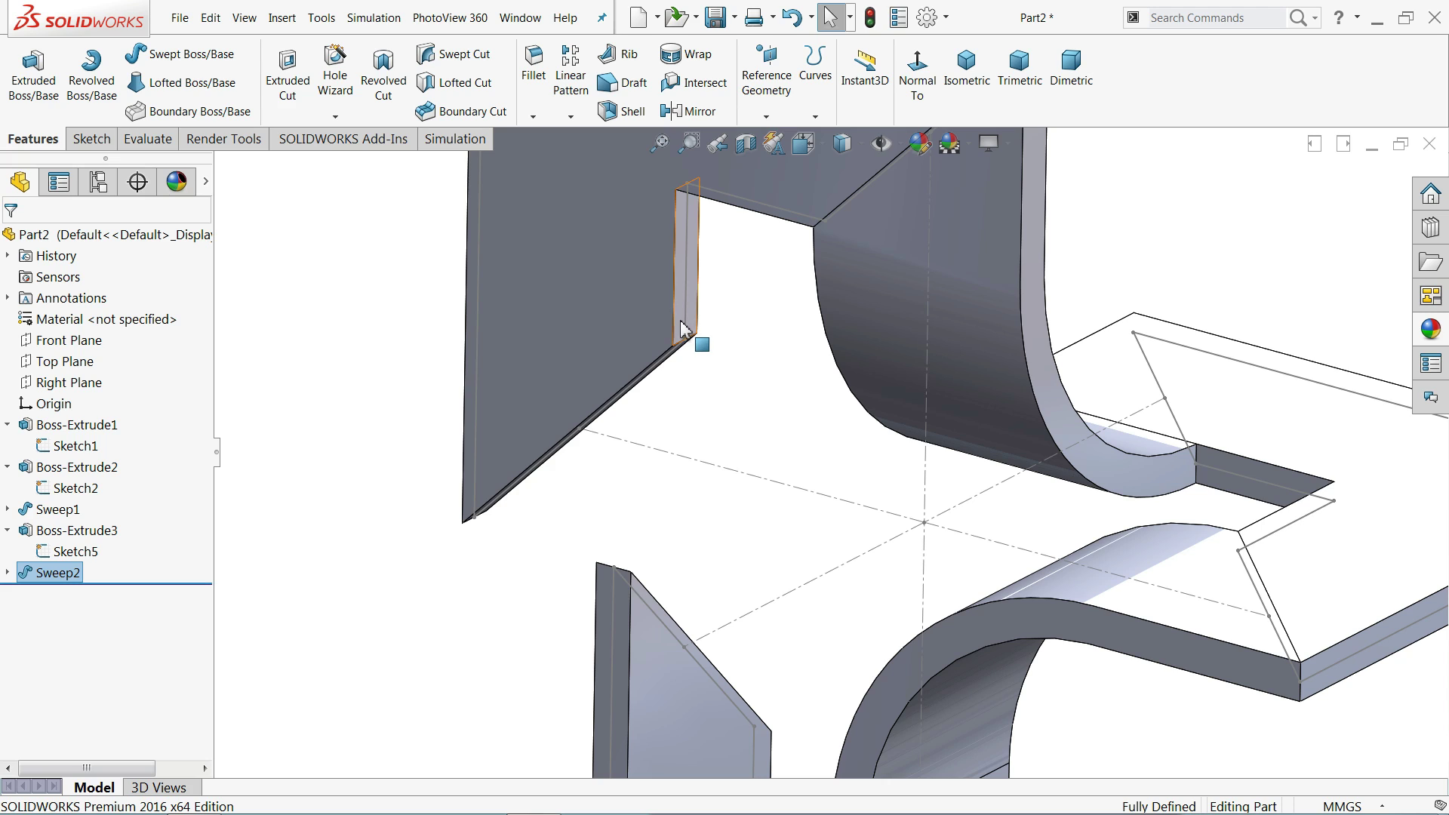
pyautogui.click(681, 329)
pyautogui.click(741, 275)
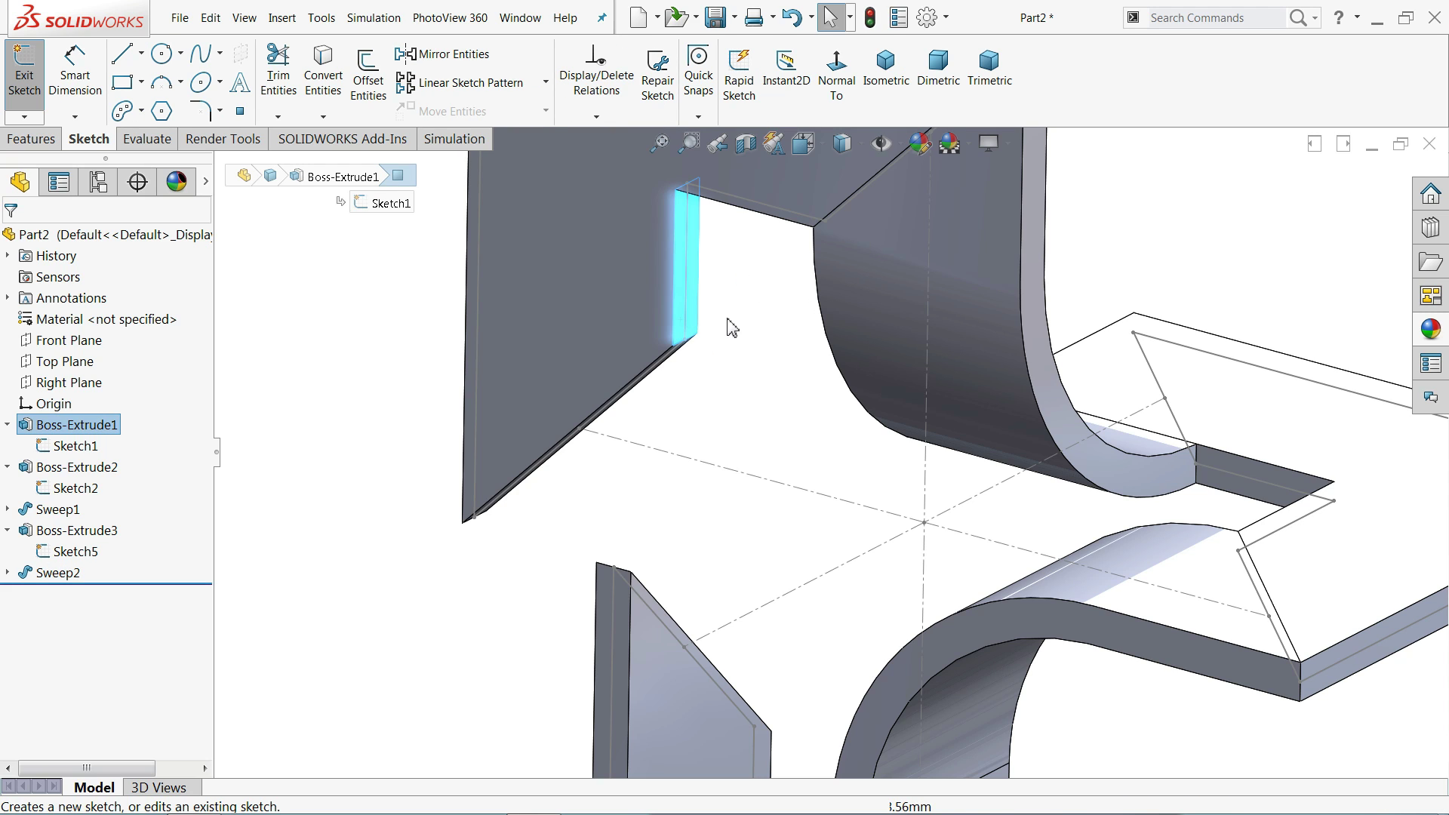
pyautogui.moveTo(729, 323)
pyautogui.mouseDown(button='middle')
pyautogui.moveTo(708, 317)
pyautogui.moveTo(672, 386)
pyautogui.mouseUp(button='middle')
pyautogui.scroll(-2, 671, 386)
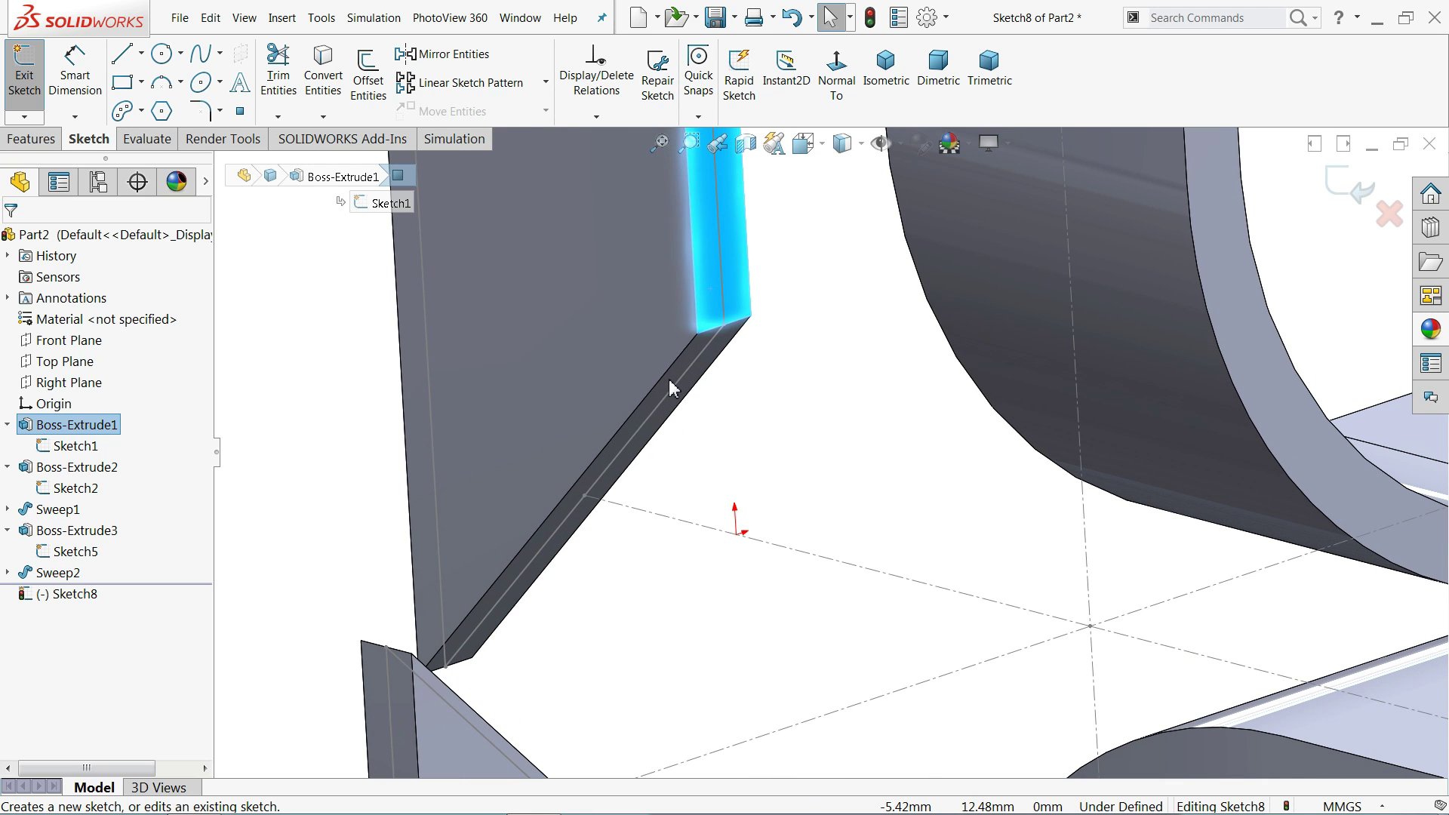
pyautogui.click(363, 113)
pyautogui.moveTo(708, 382); pyautogui.dragTo(787, 456, button='middle')
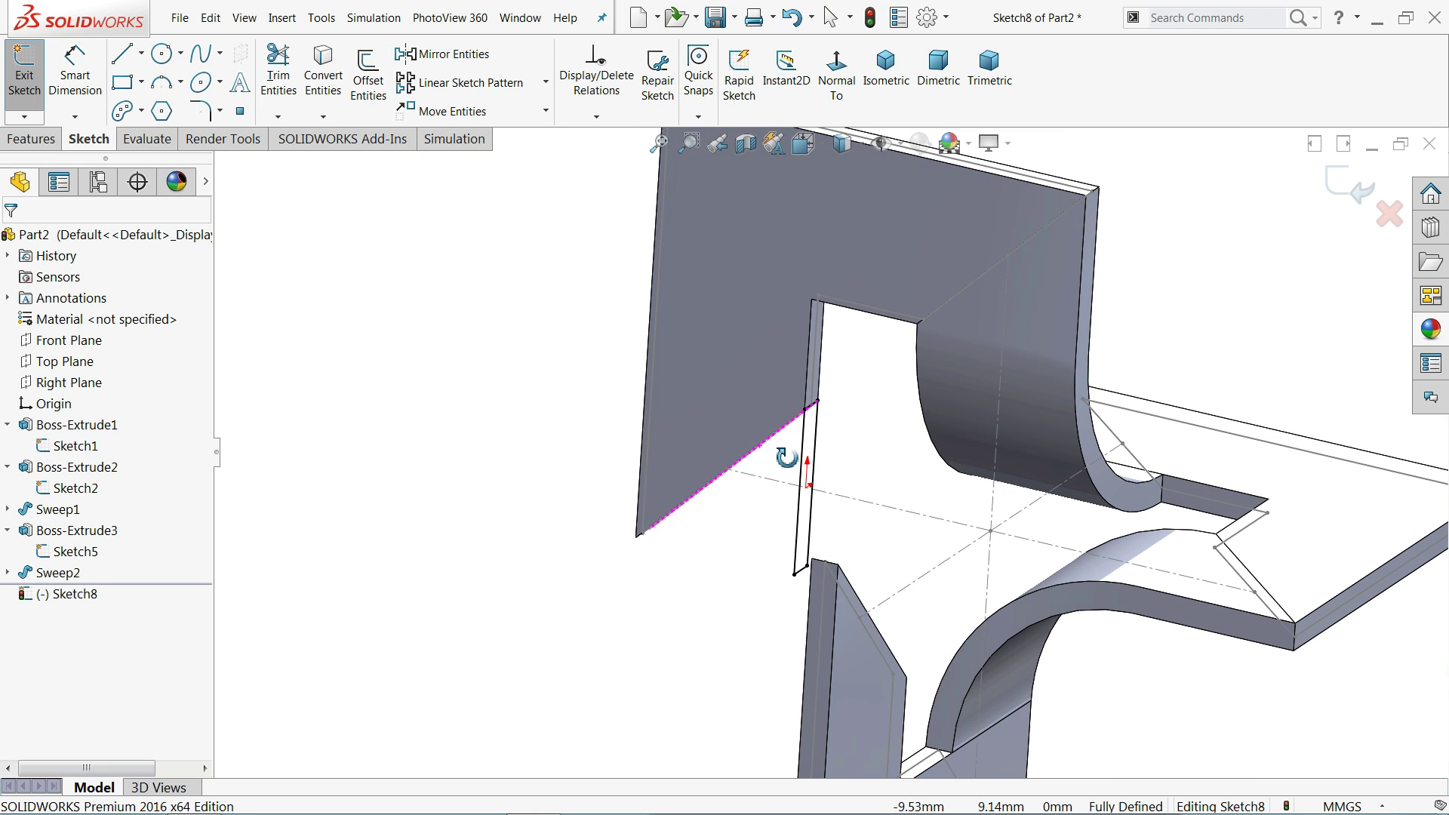
pyautogui.press('Escape')
# - Select the Top Plane and view it normal-to, looking straight down
pyautogui.moveTo(858, 538); pyautogui.dragTo(646, 530, button='middle')
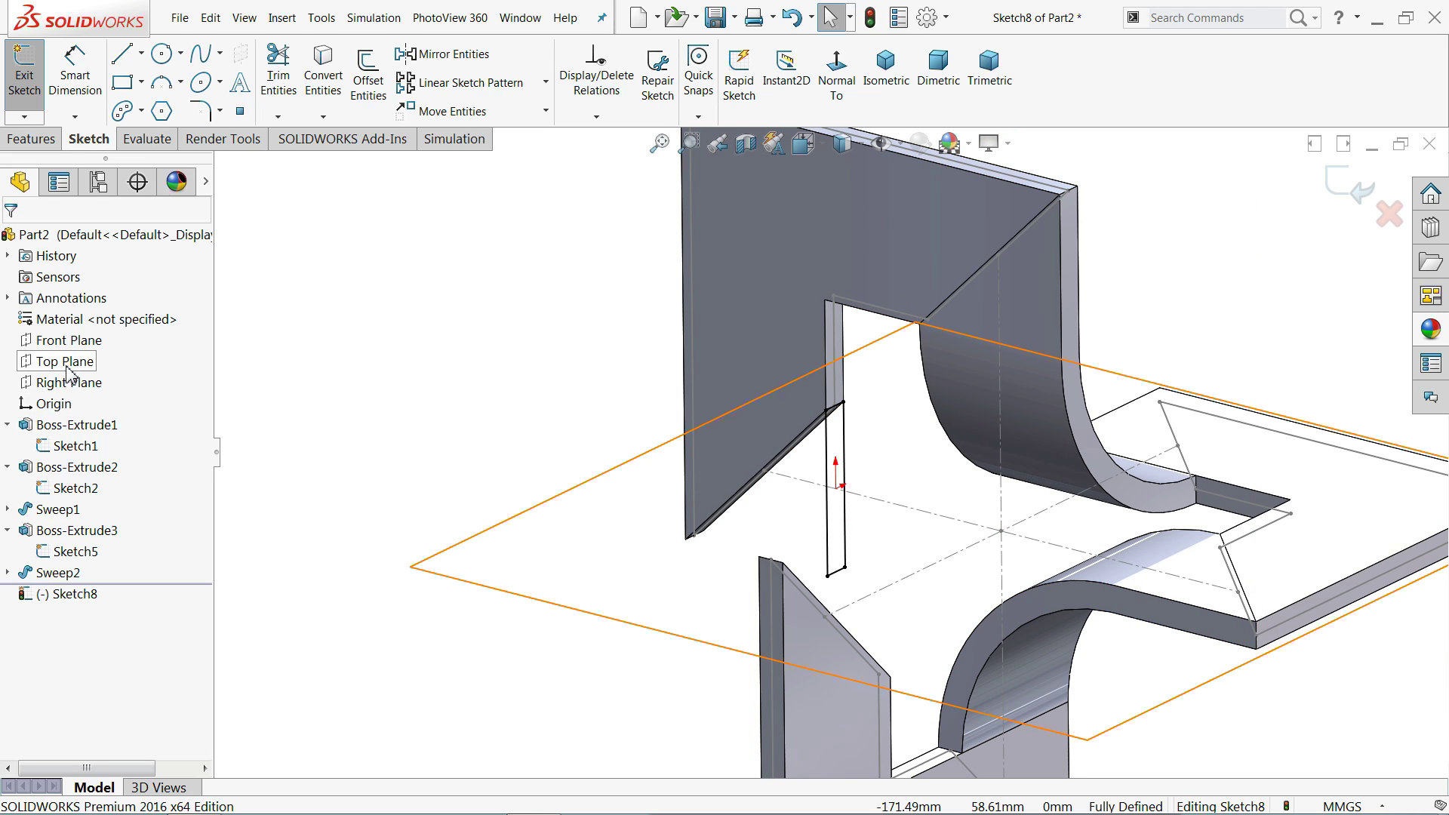
pyautogui.click(67, 362)
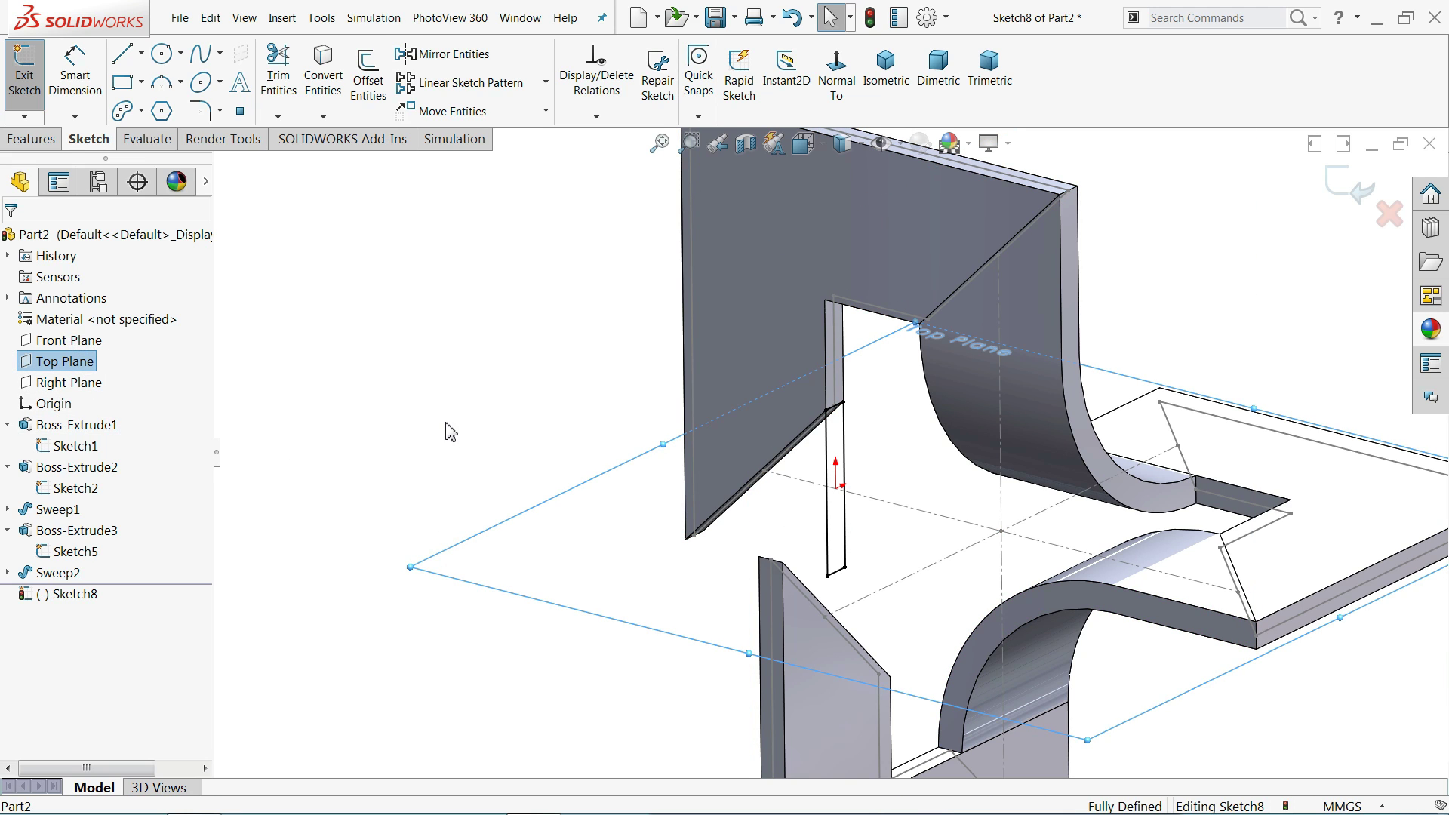
pyautogui.moveTo(446, 423); pyautogui.dragTo(443, 455, button='middle')
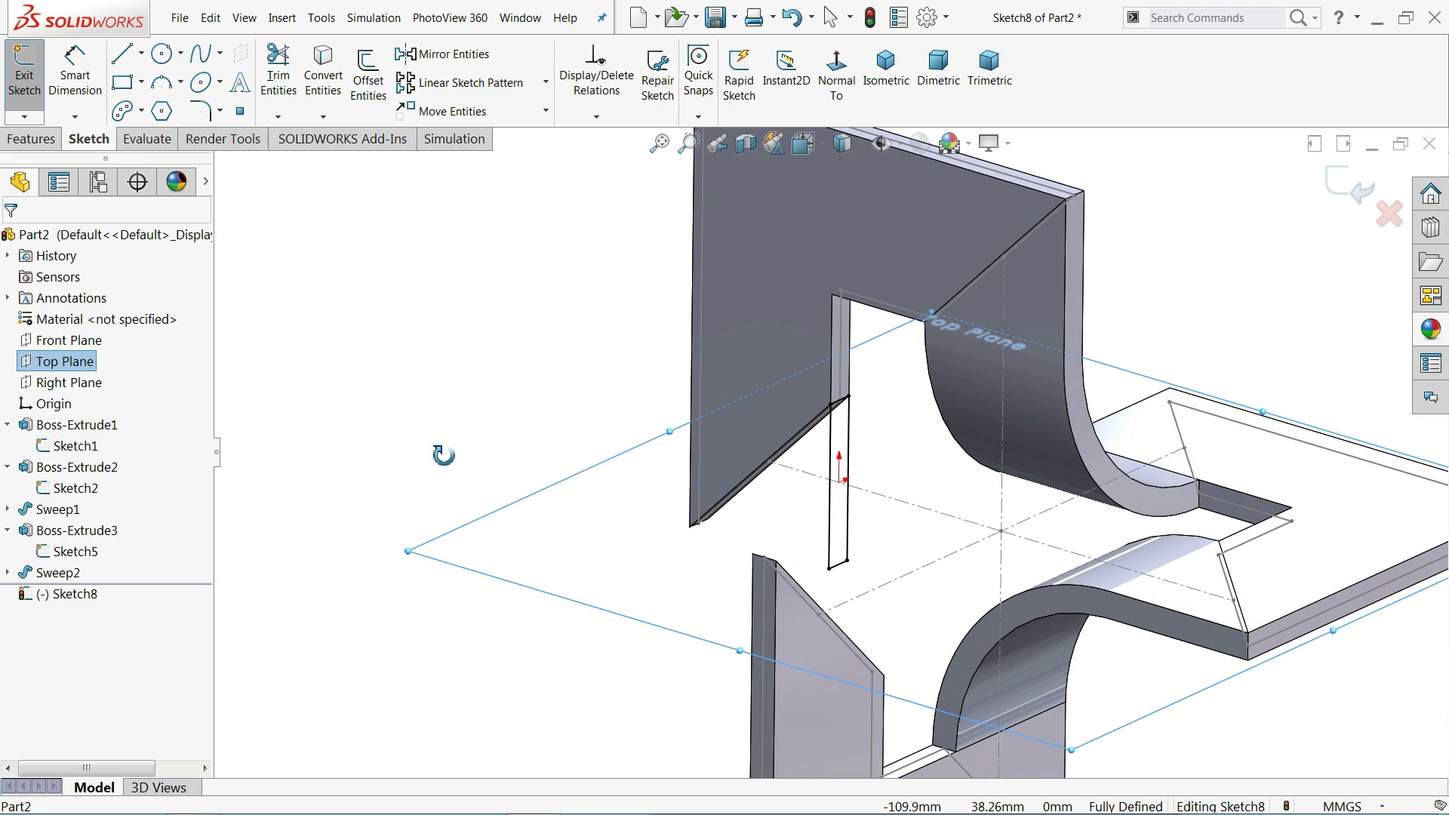
pyautogui.click(834, 102)
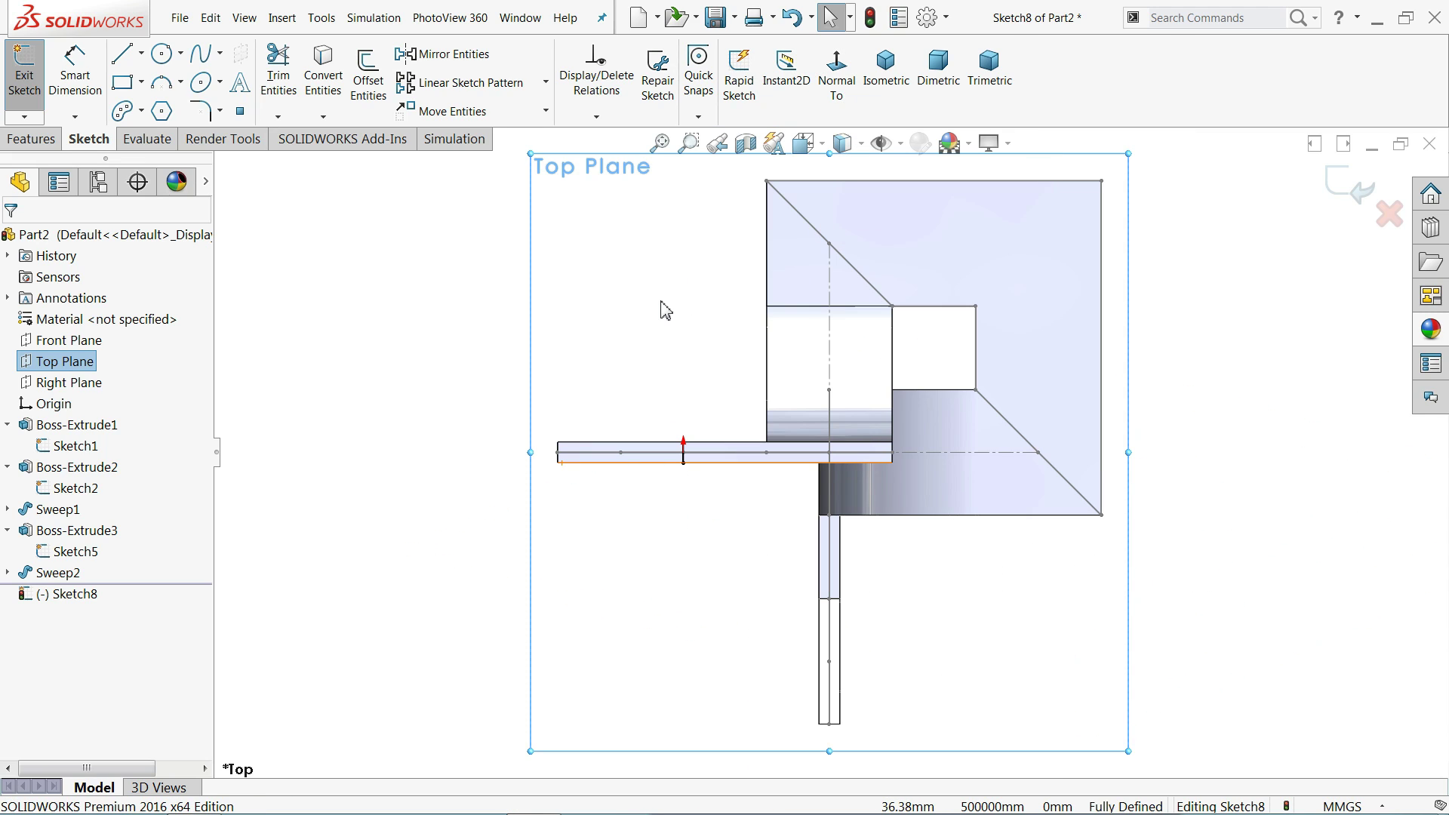
pyautogui.moveTo(664, 310); pyautogui.dragTo(647, 355, button='middle')
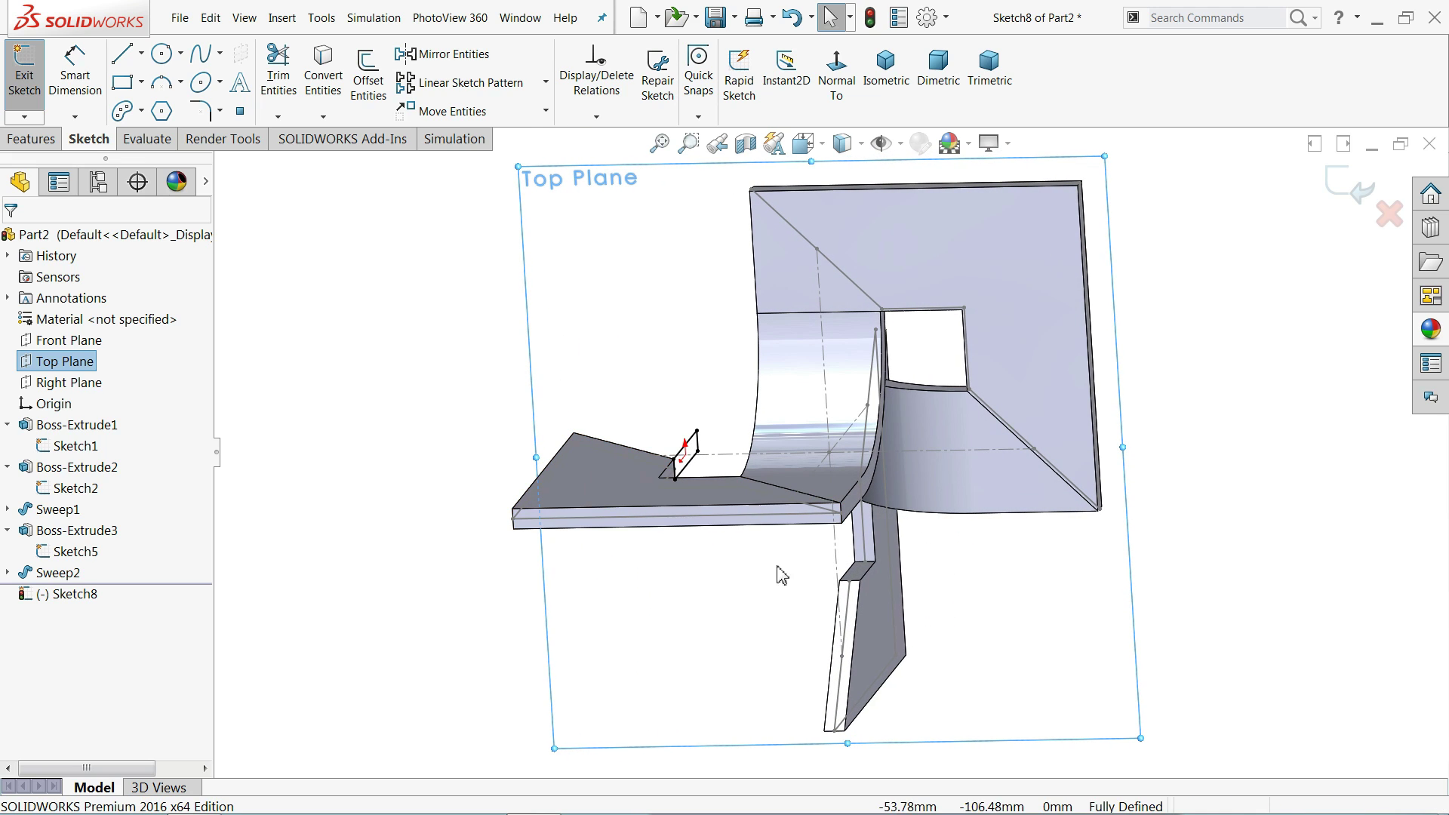
# - In top view, draw a horizontal line from the plate edge and an arc down toward the lower plate
pyautogui.click(837, 75)
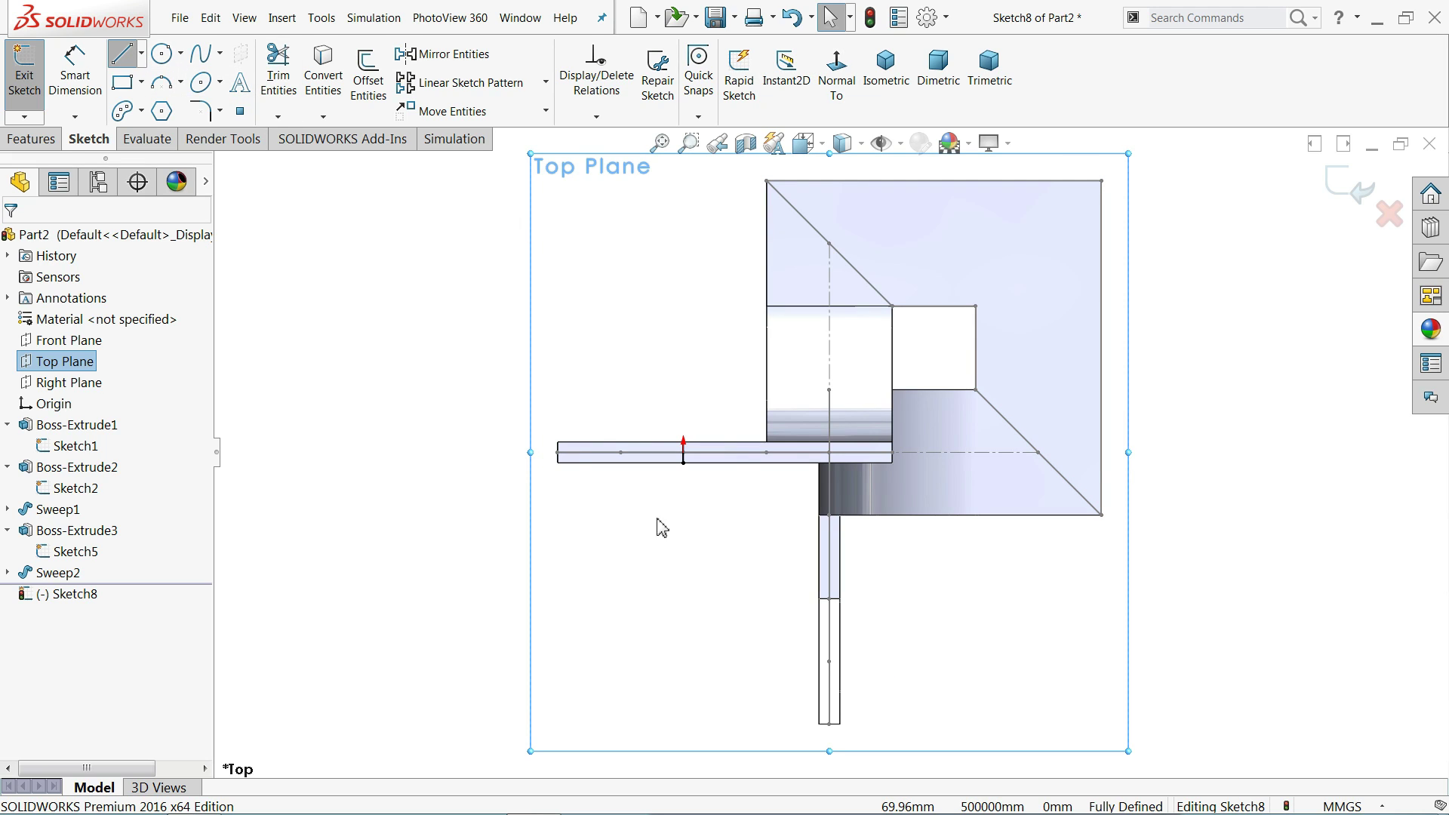
pyautogui.press('l')
pyautogui.scroll(-2, 828, 668)
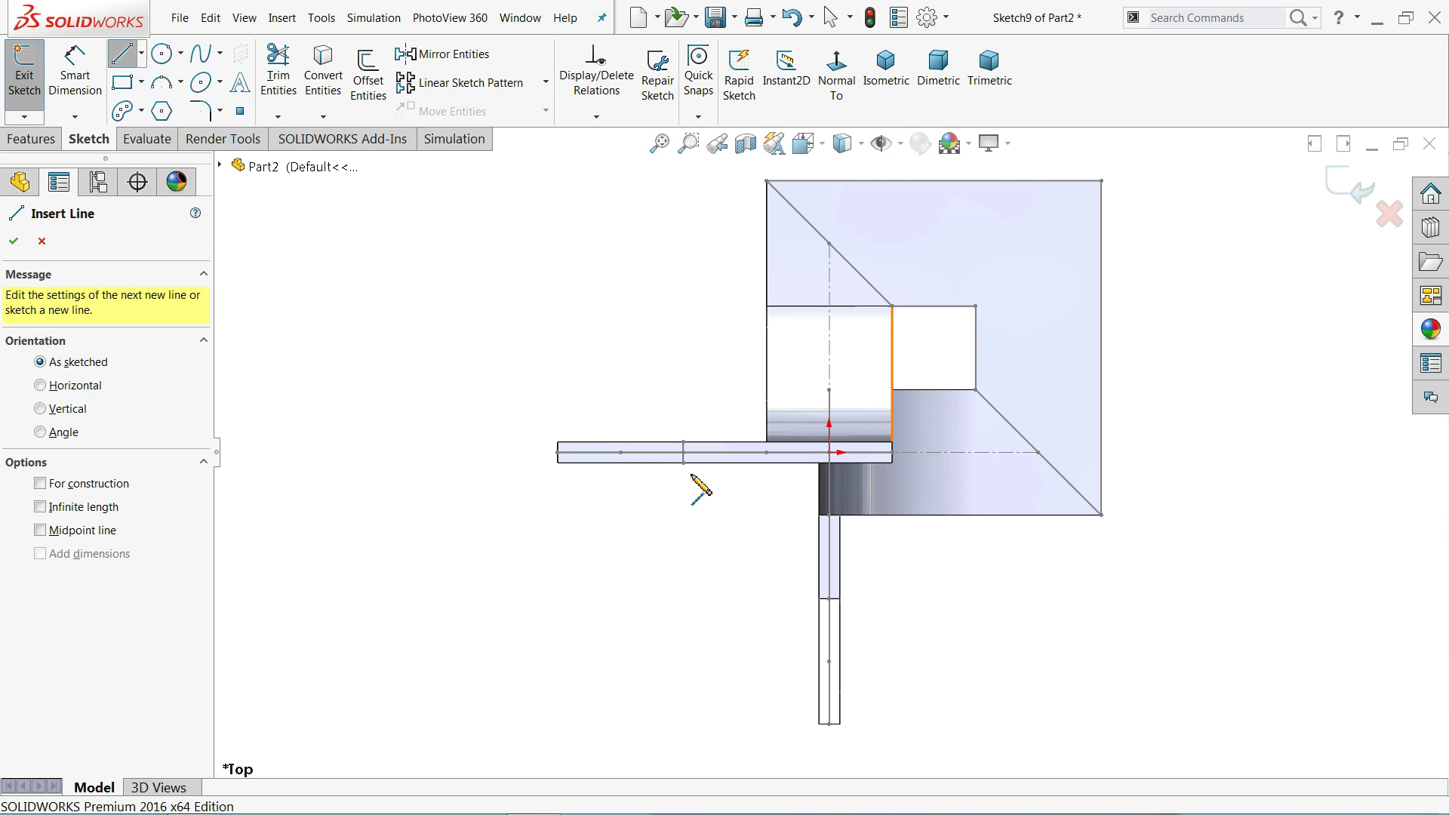
pyautogui.scroll(-2, 693, 504)
pyautogui.click(587, 447)
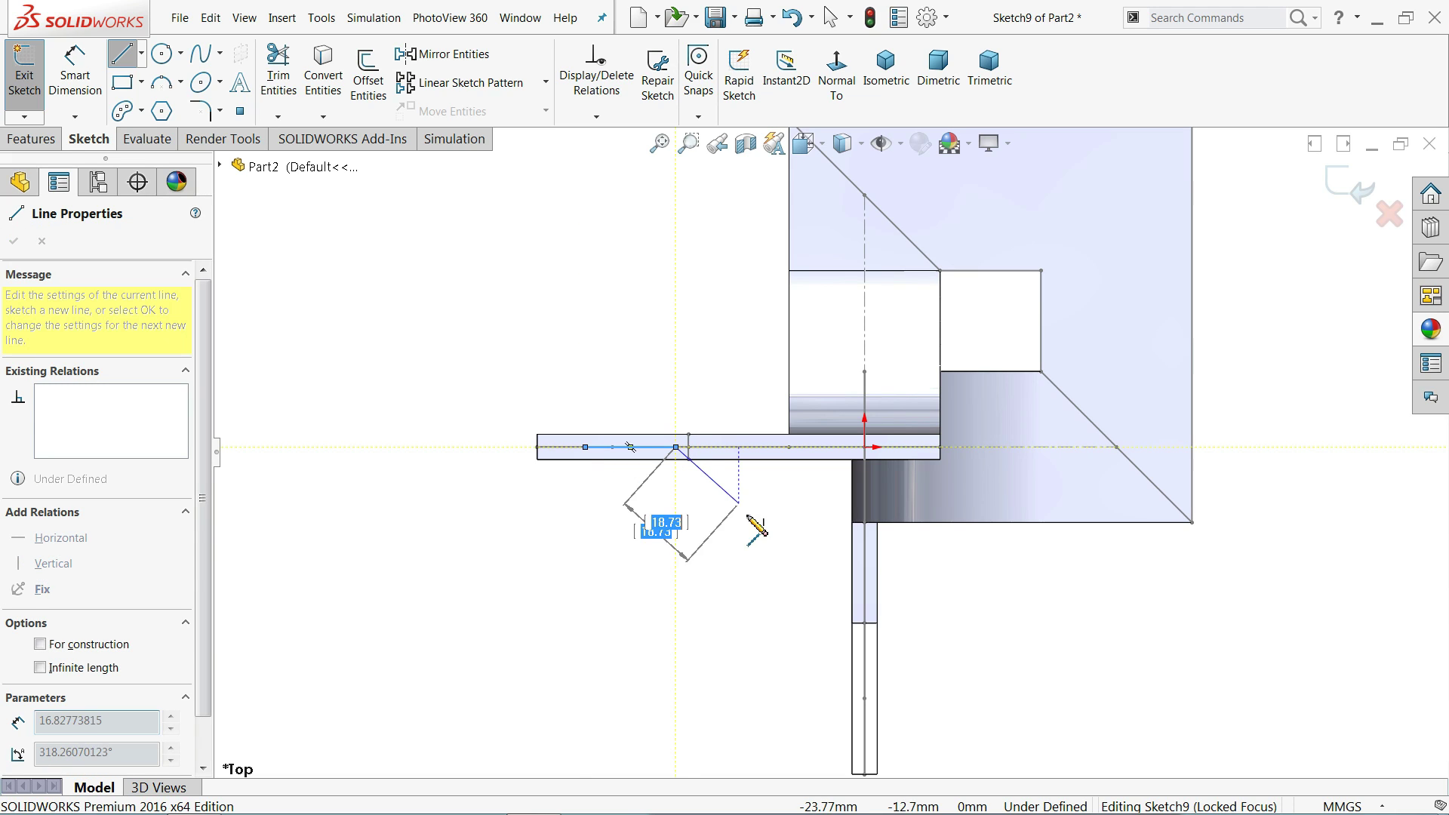
pyautogui.click(676, 447)
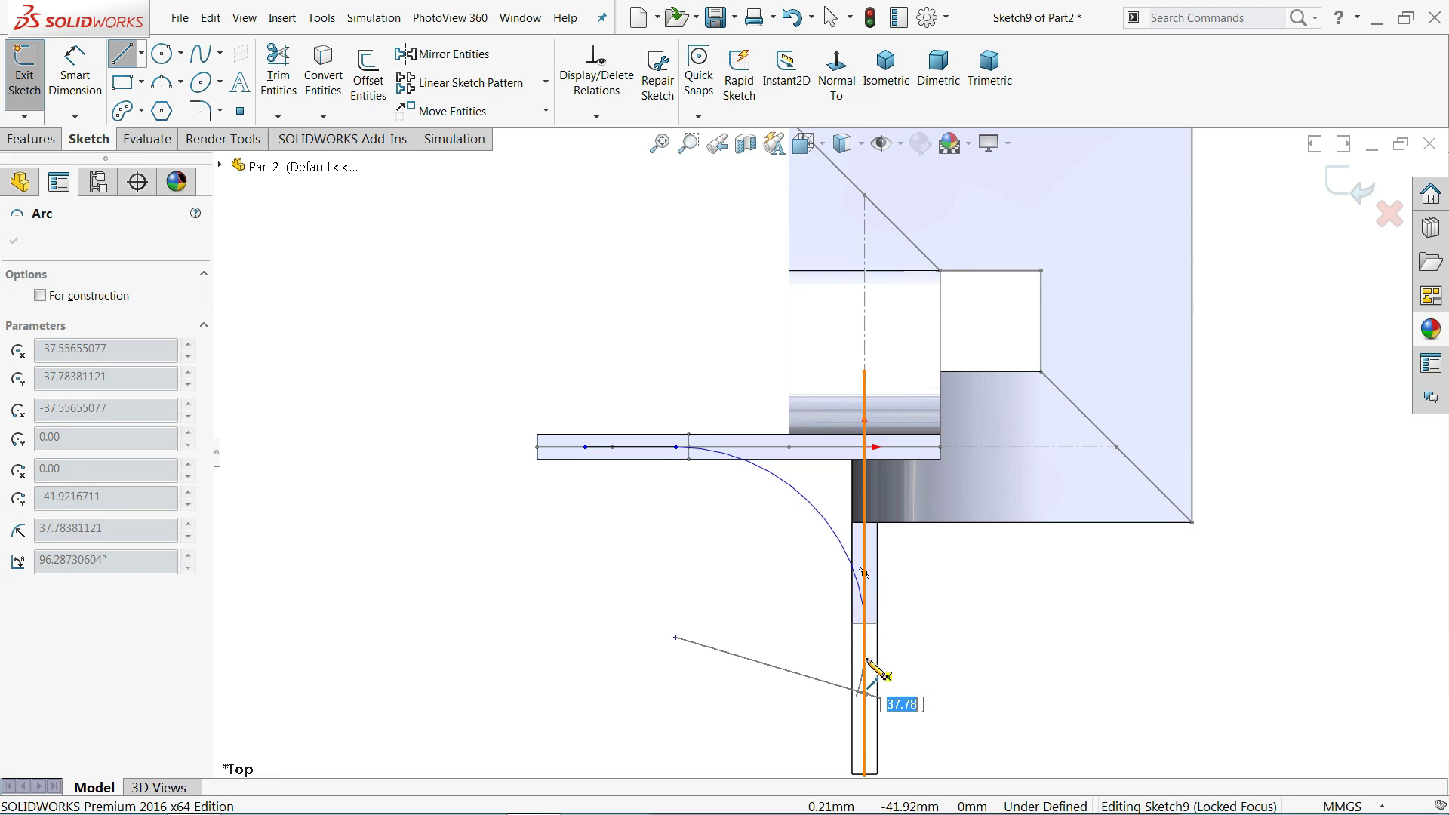
pyautogui.scroll(-2, 857, 676)
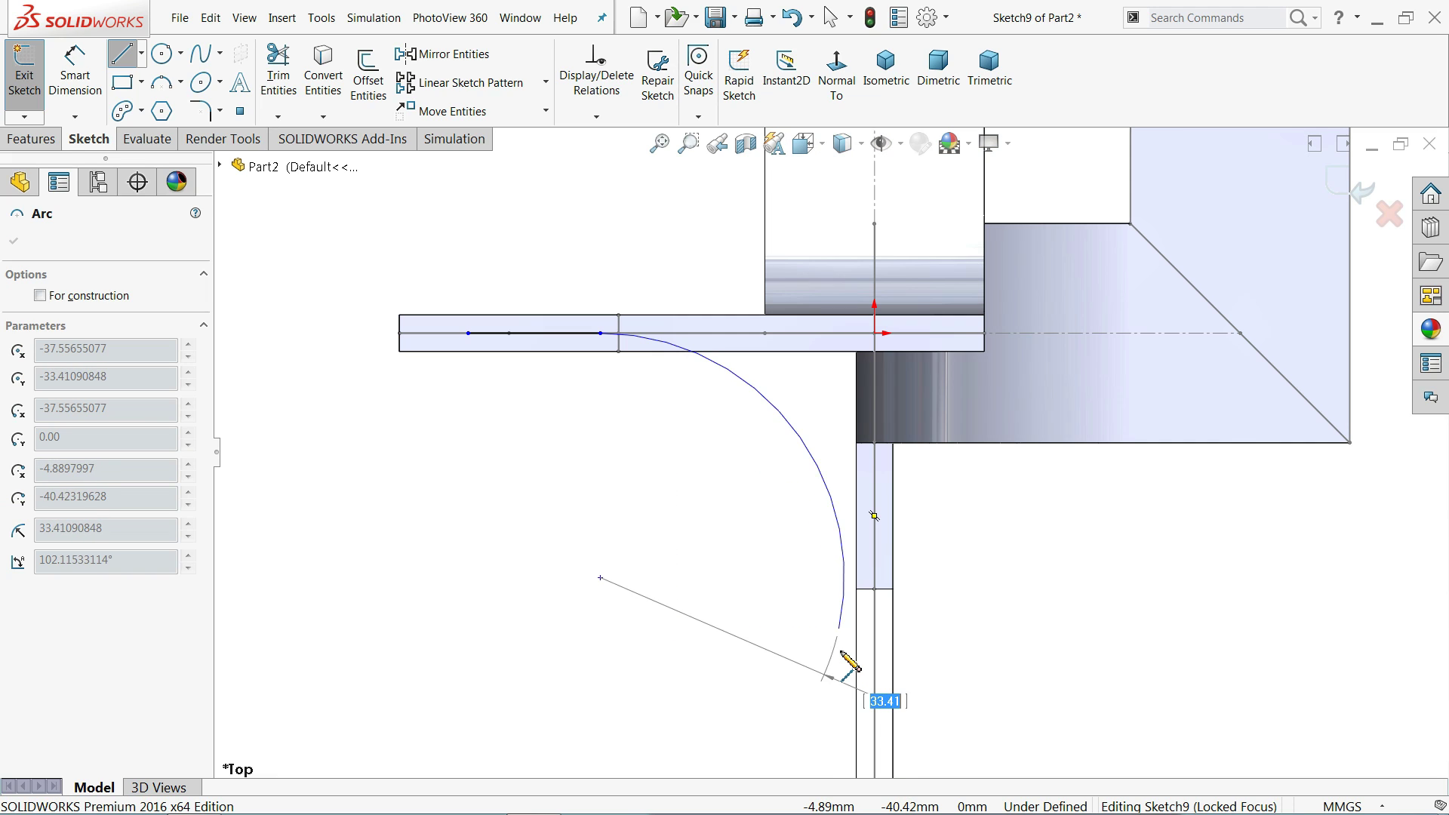
pyautogui.click(844, 553)
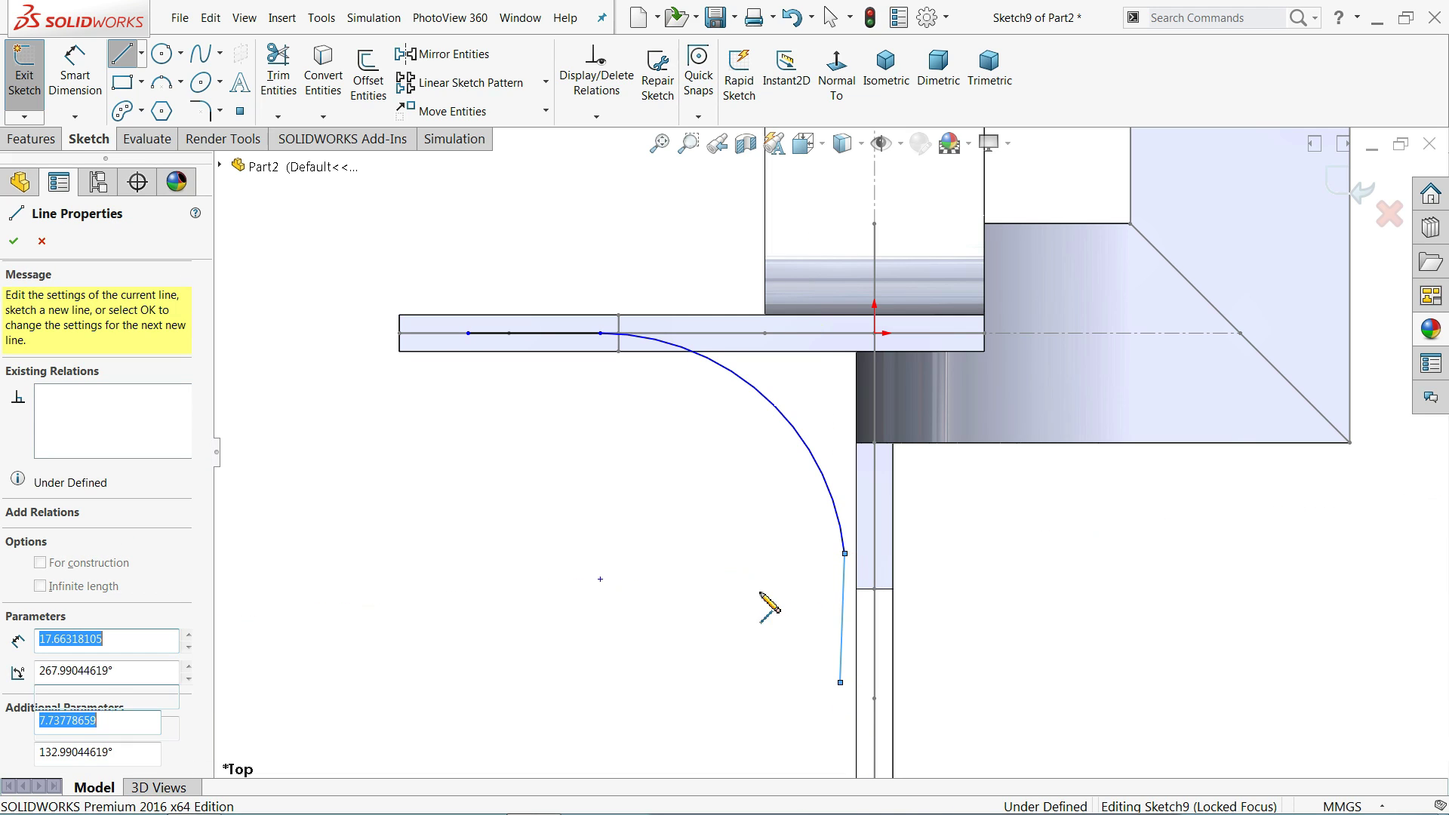
pyautogui.rightClick(754, 560)
pyautogui.click(785, 572)
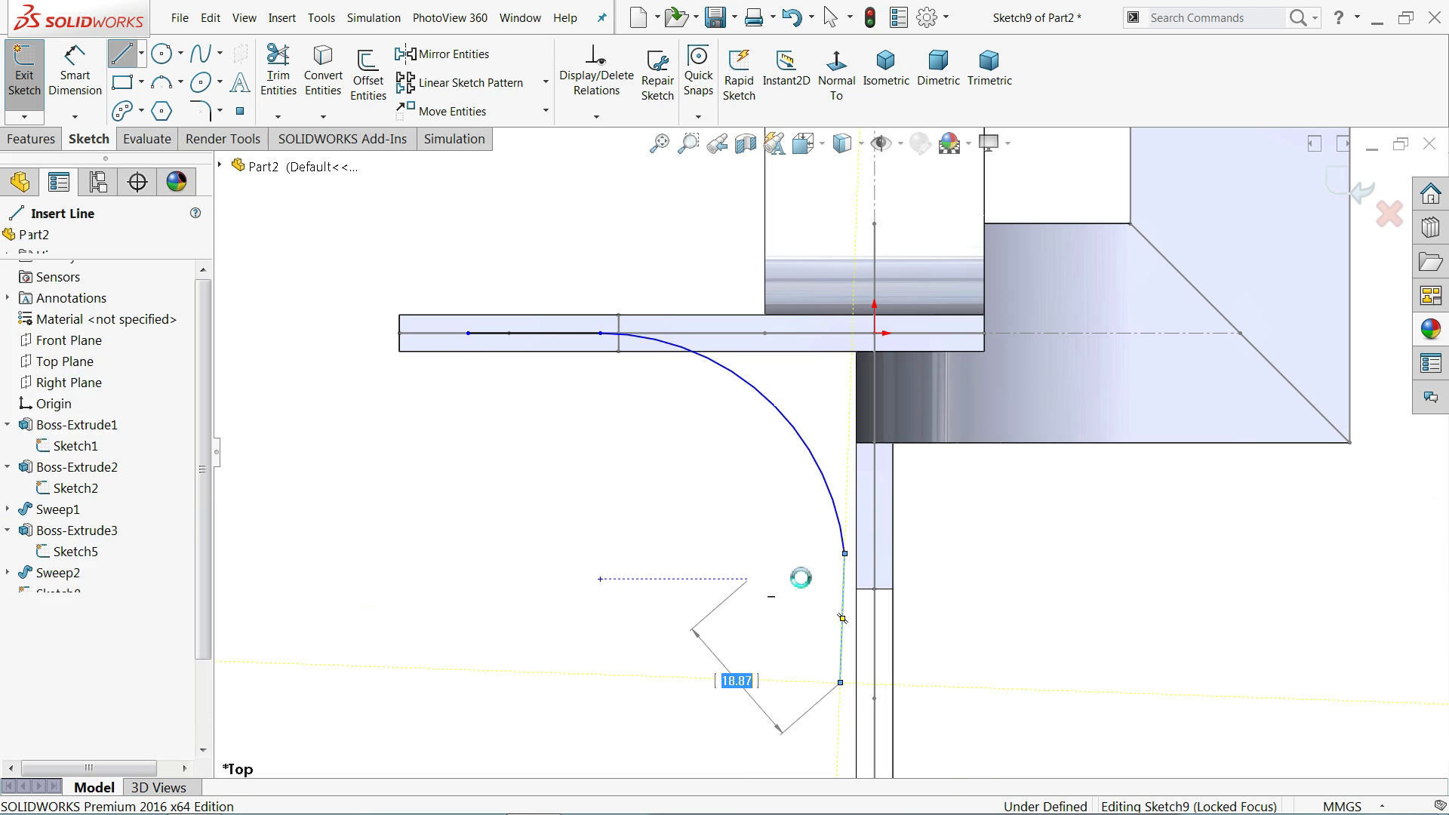
# - Make the short lower leg vertical and equal to the top horizontal line, then inspect the path
pyautogui.click(845, 554)
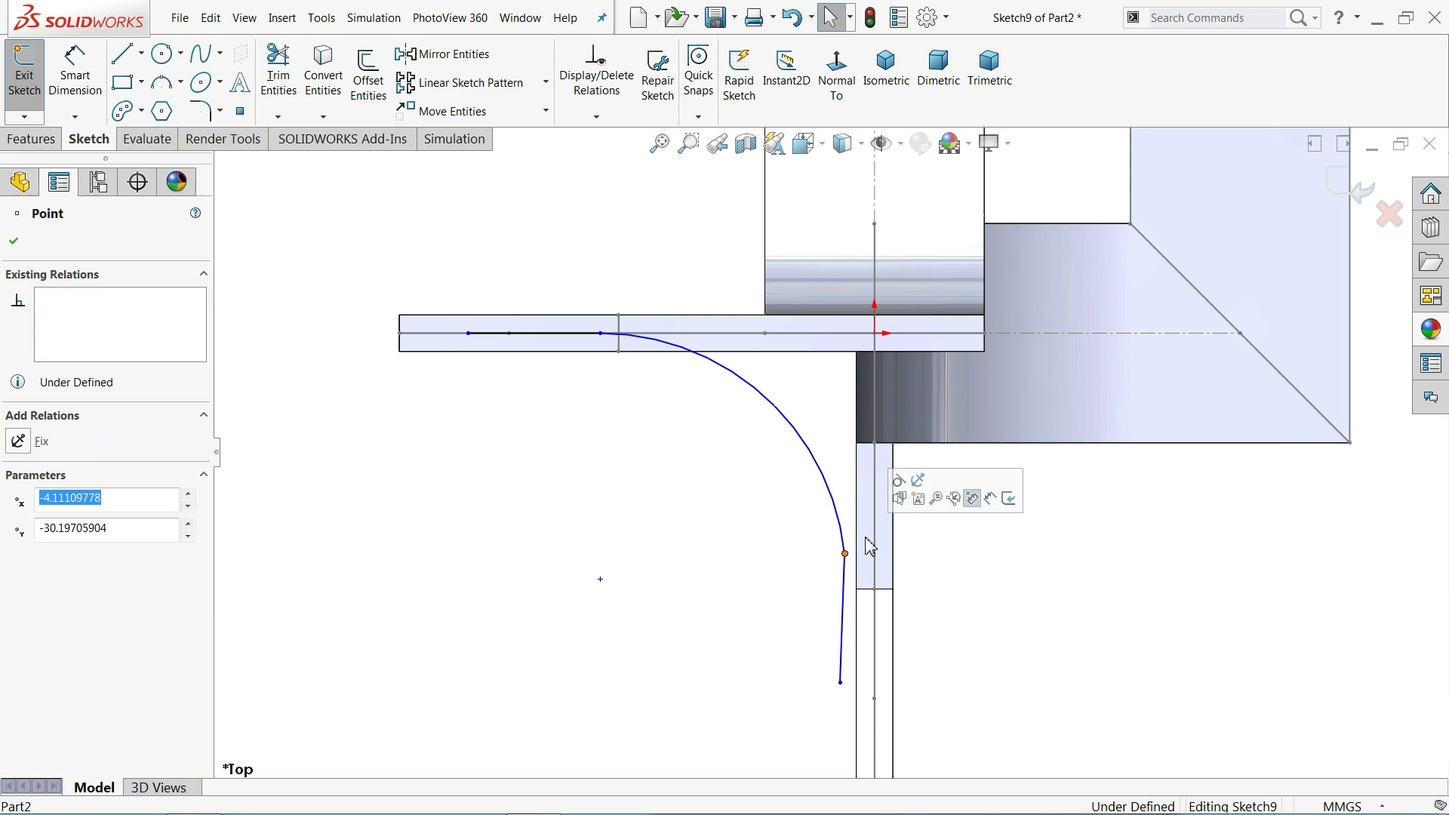
pyautogui.click(846, 615)
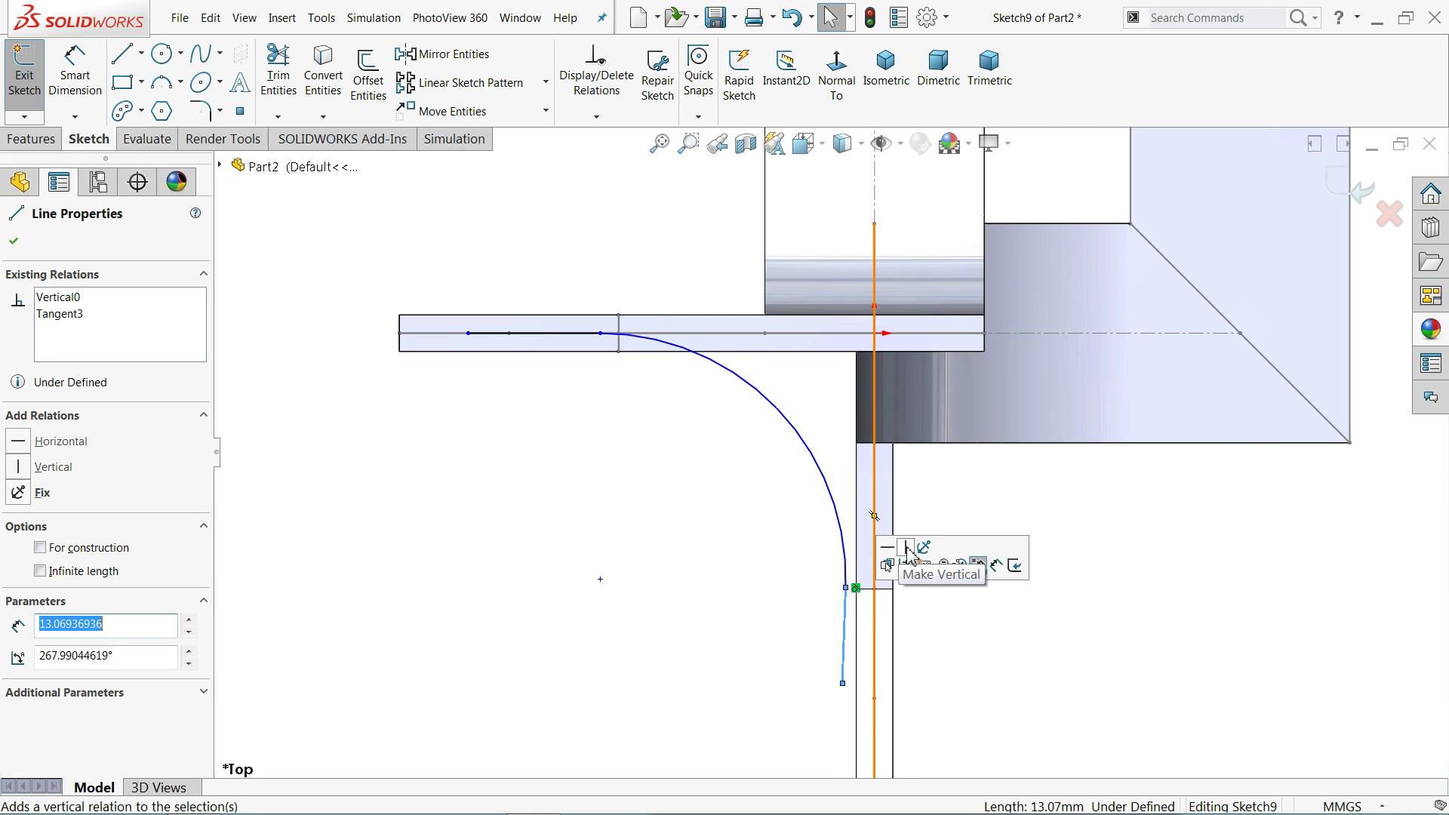
pyautogui.click(909, 555)
pyautogui.click(562, 336)
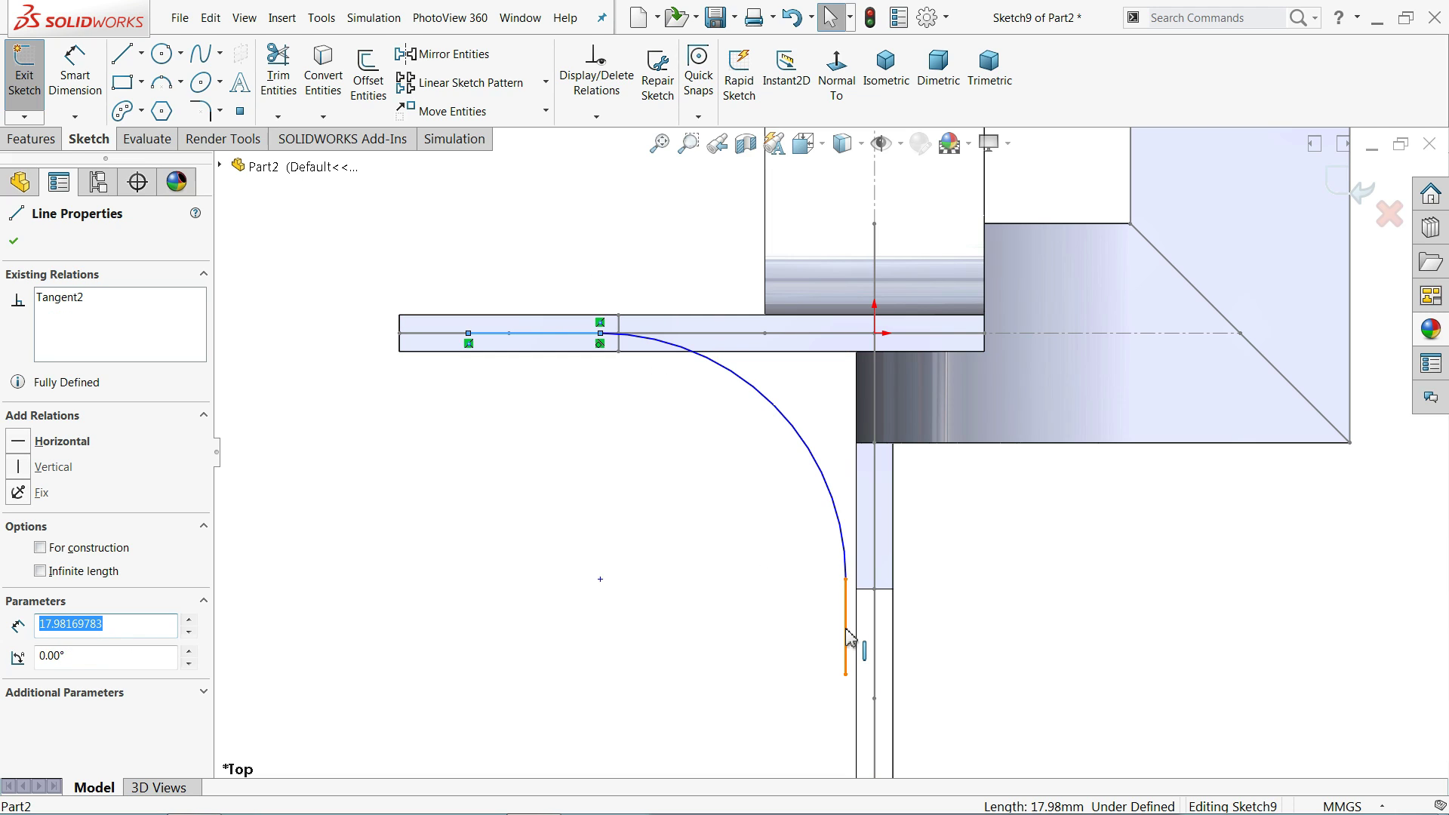
pyautogui.keyDown('ctrl'); pyautogui.click(874, 543); pyautogui.keyUp('ctrl')
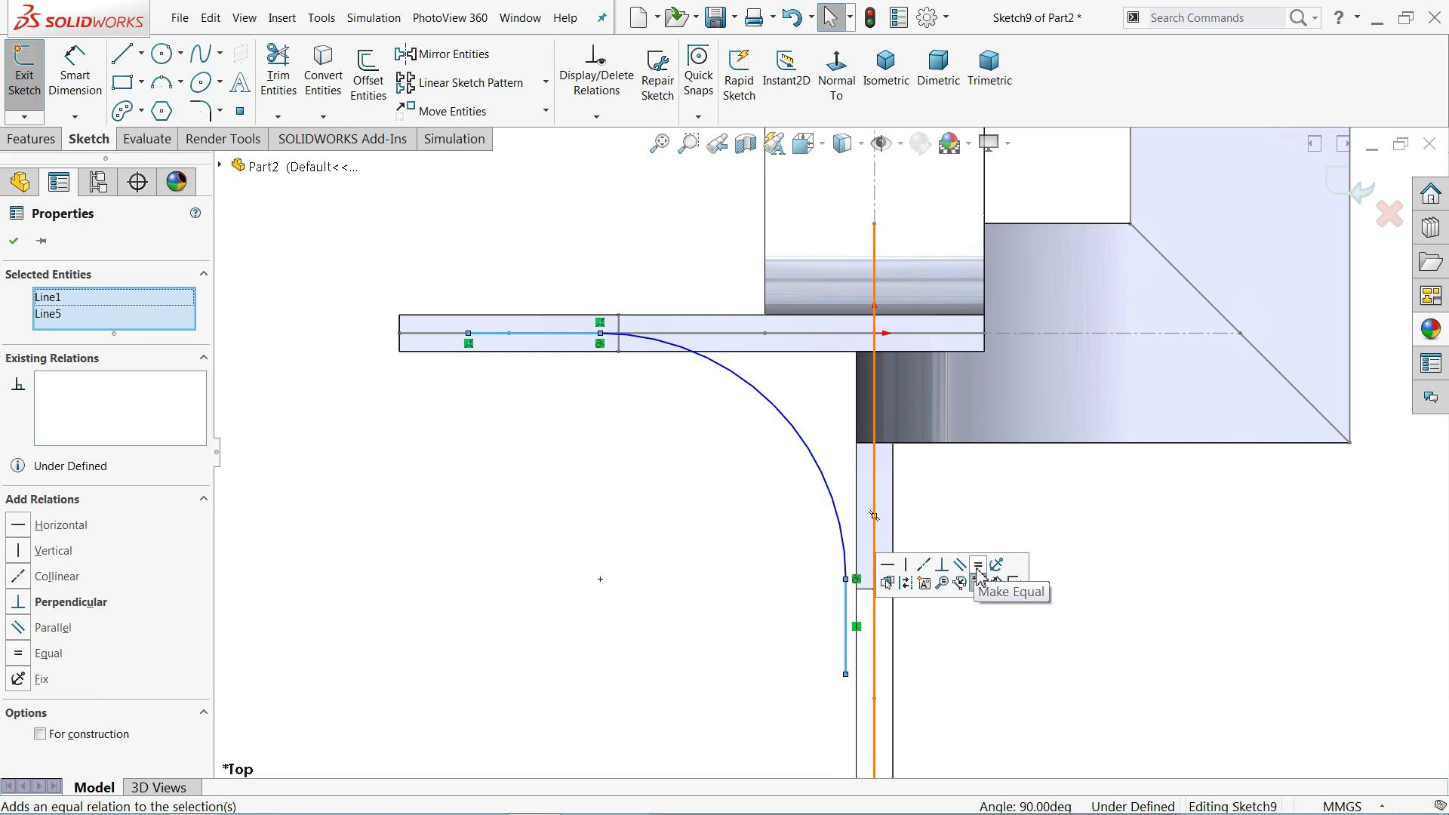
pyautogui.scroll(3, 720, 496)
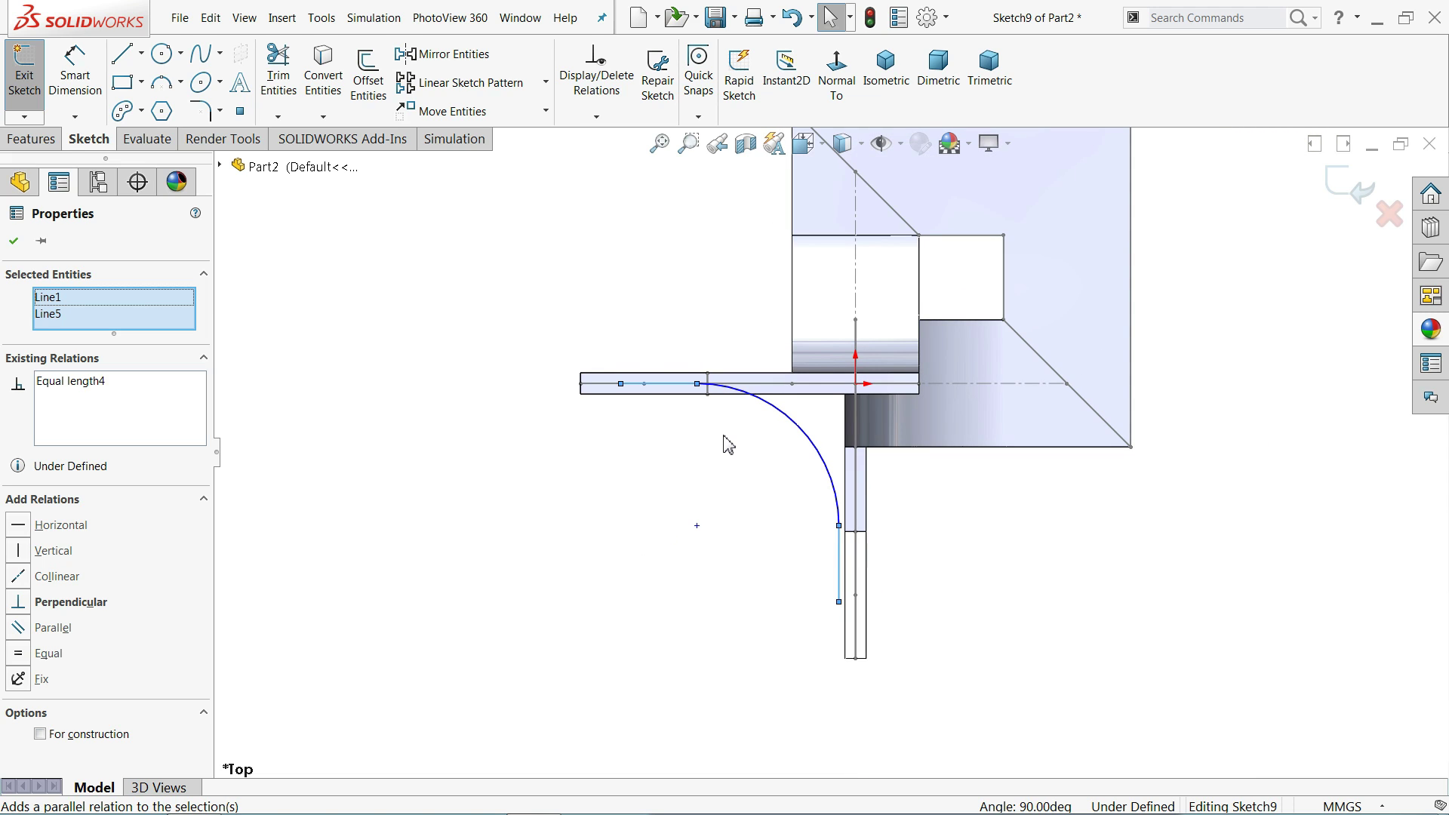
pyautogui.click(724, 443)
pyautogui.scroll(-3, 696, 431)
pyautogui.moveTo(696, 430); pyautogui.dragTo(690, 479, button='middle')
pyautogui.scroll(-5, 668, 264)
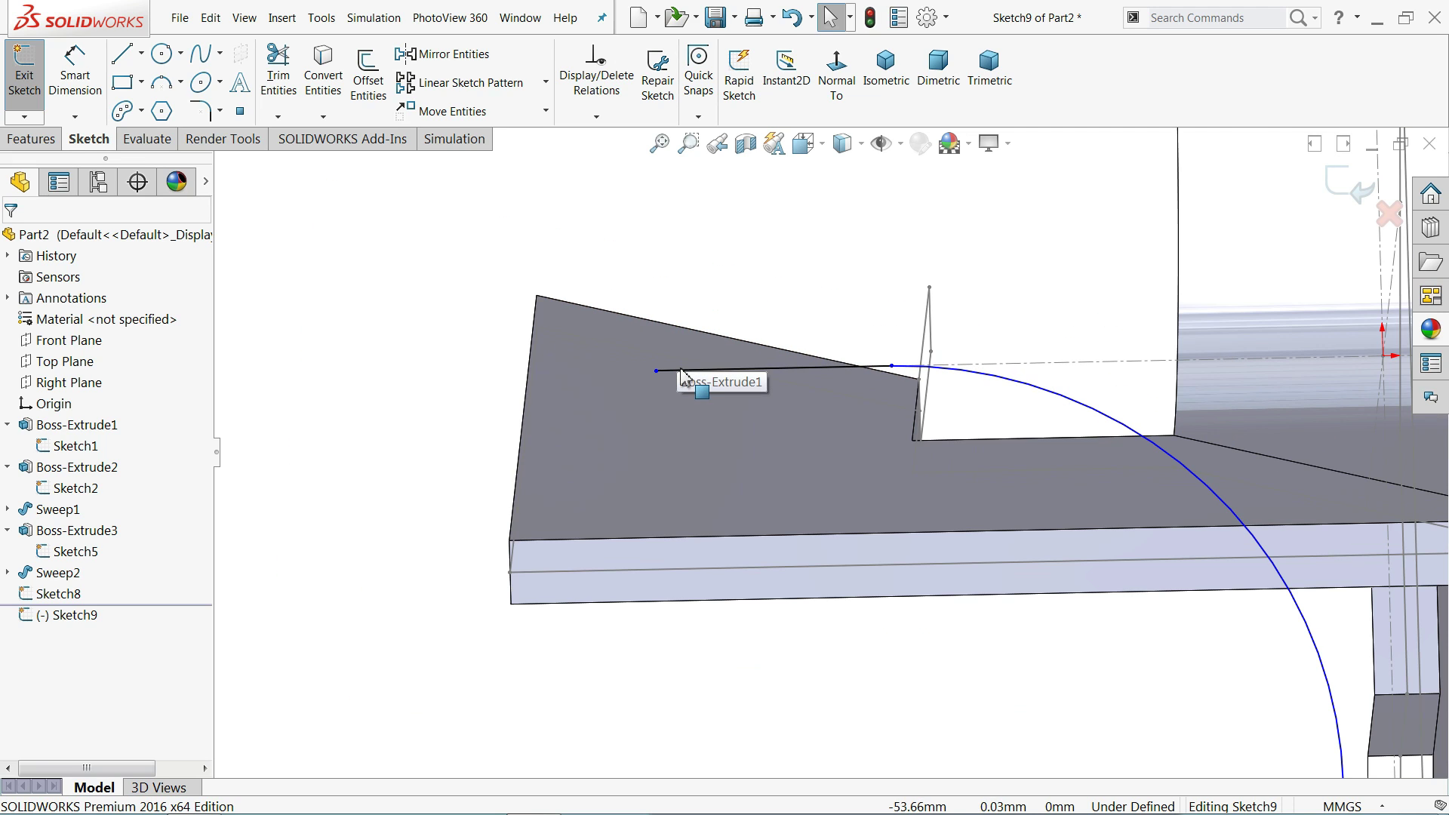
pyautogui.scroll(2, 683, 366)
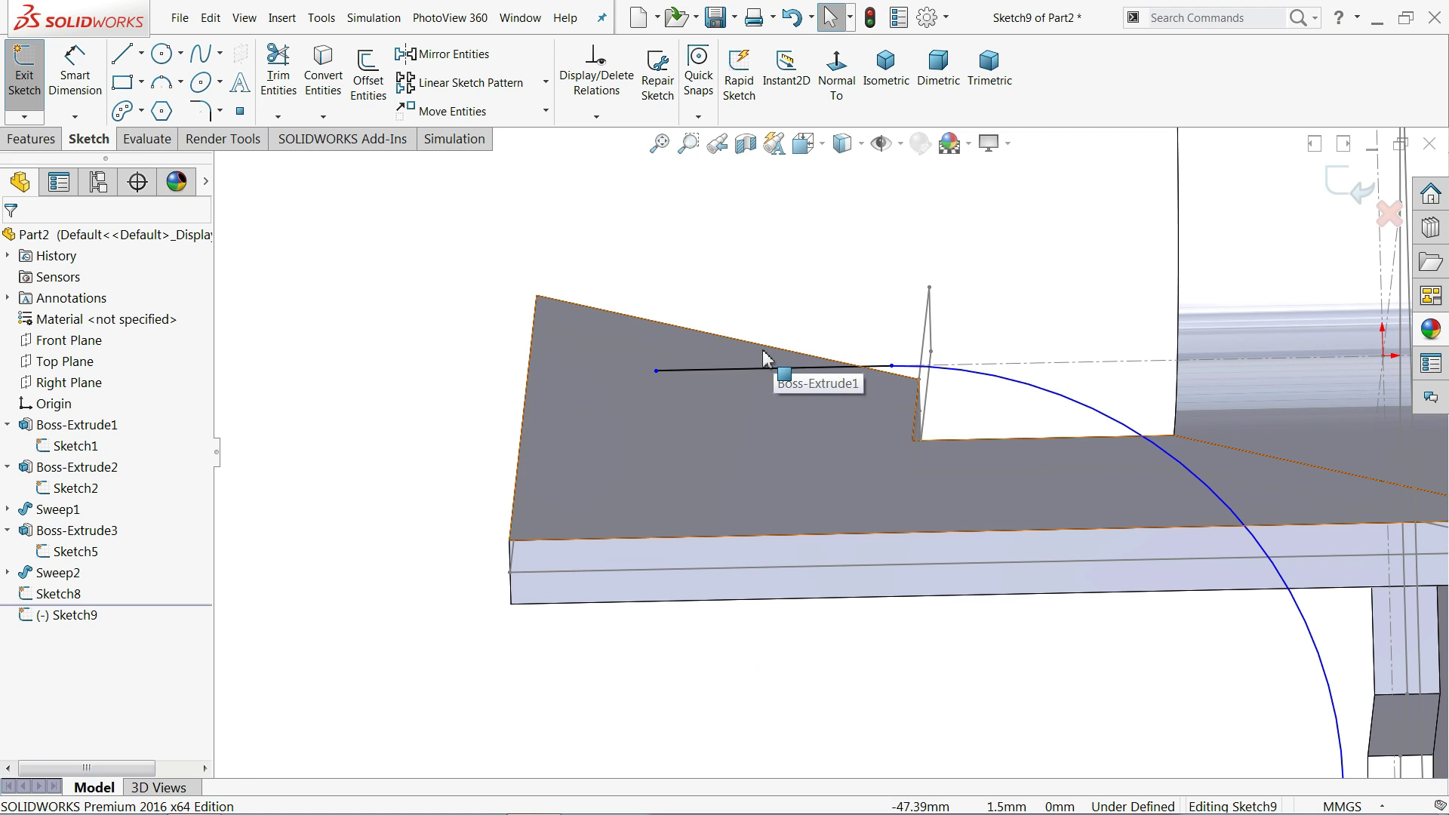
pyautogui.moveTo(764, 355); pyautogui.dragTo(700, 362, button='middle')
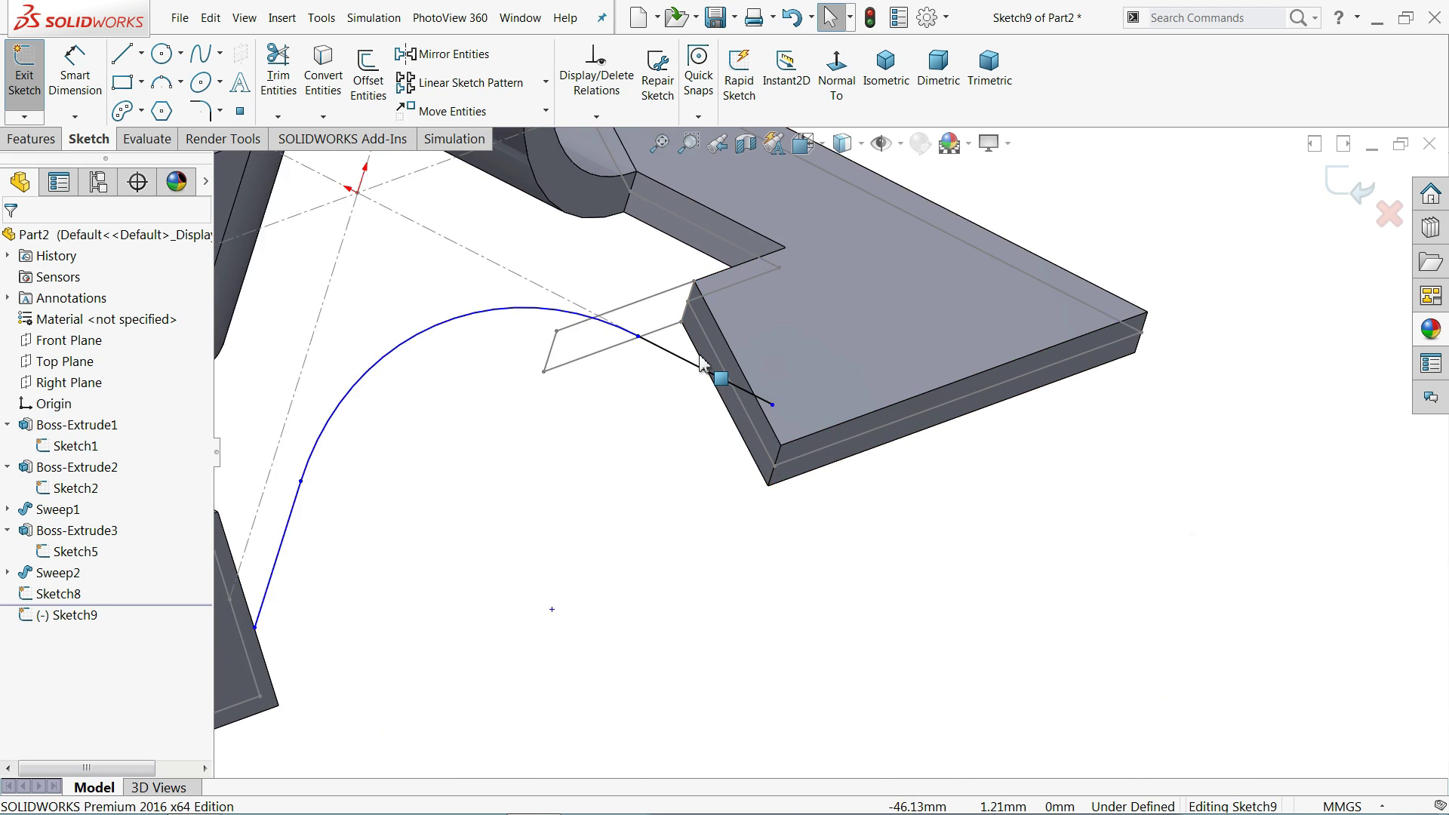
pyautogui.scroll(-2, 700, 363)
# - Make the path's outer endpoint coincident with the plate sketch's corner point
pyautogui.click(865, 471)
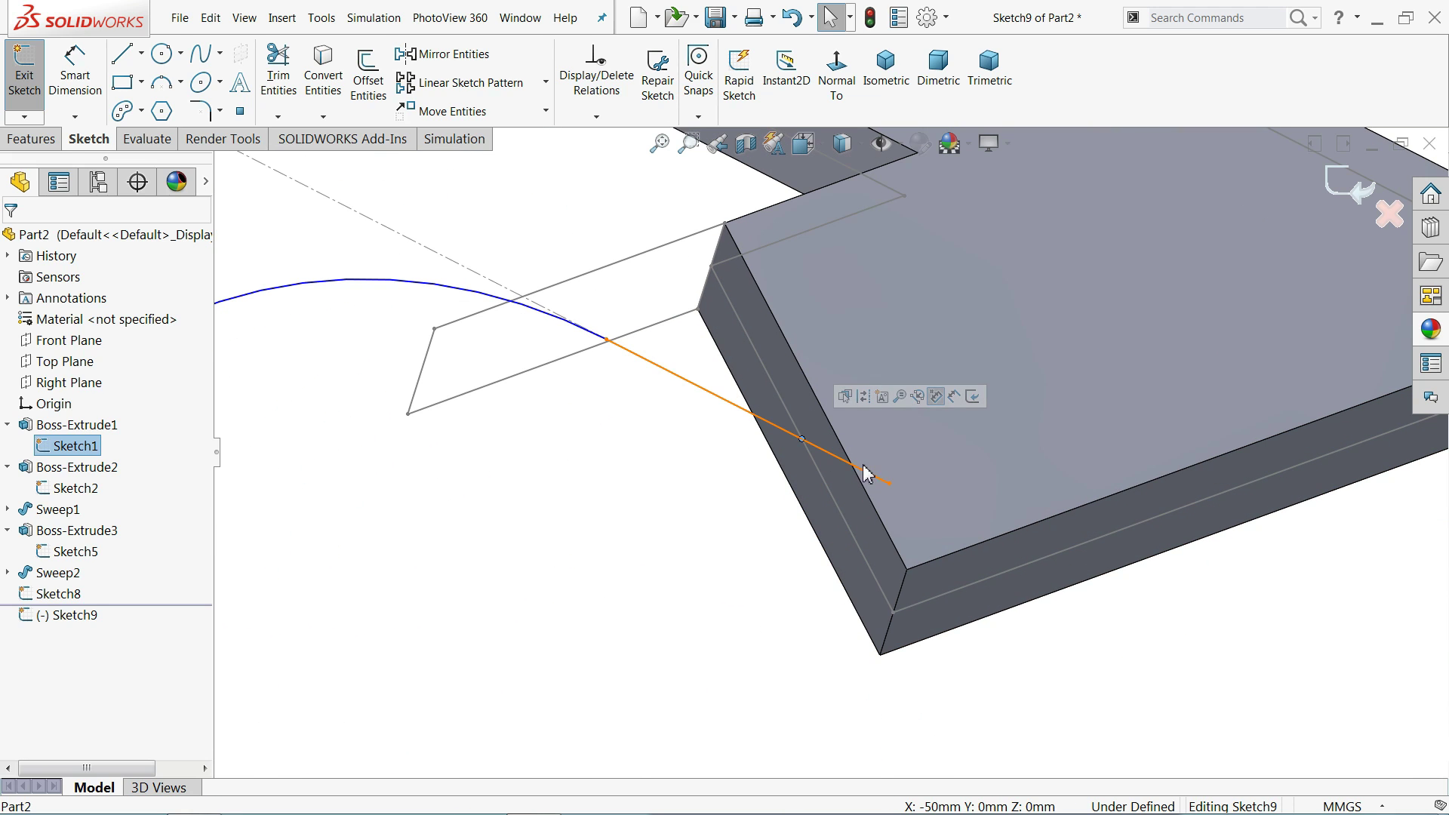
pyautogui.click(892, 486)
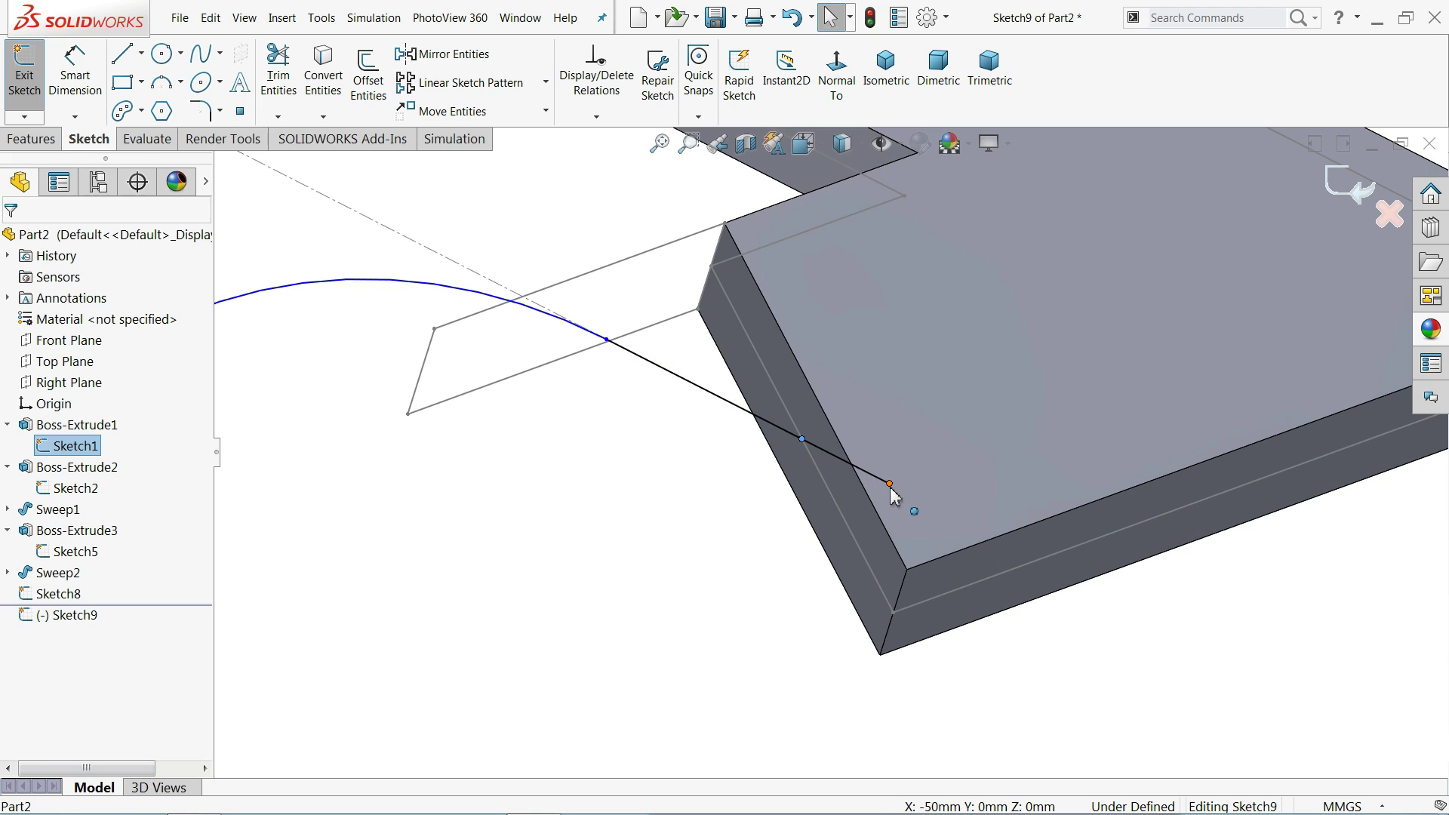
pyautogui.keyDown('ctrl'); pyautogui.click(902, 479); pyautogui.keyUp('ctrl')
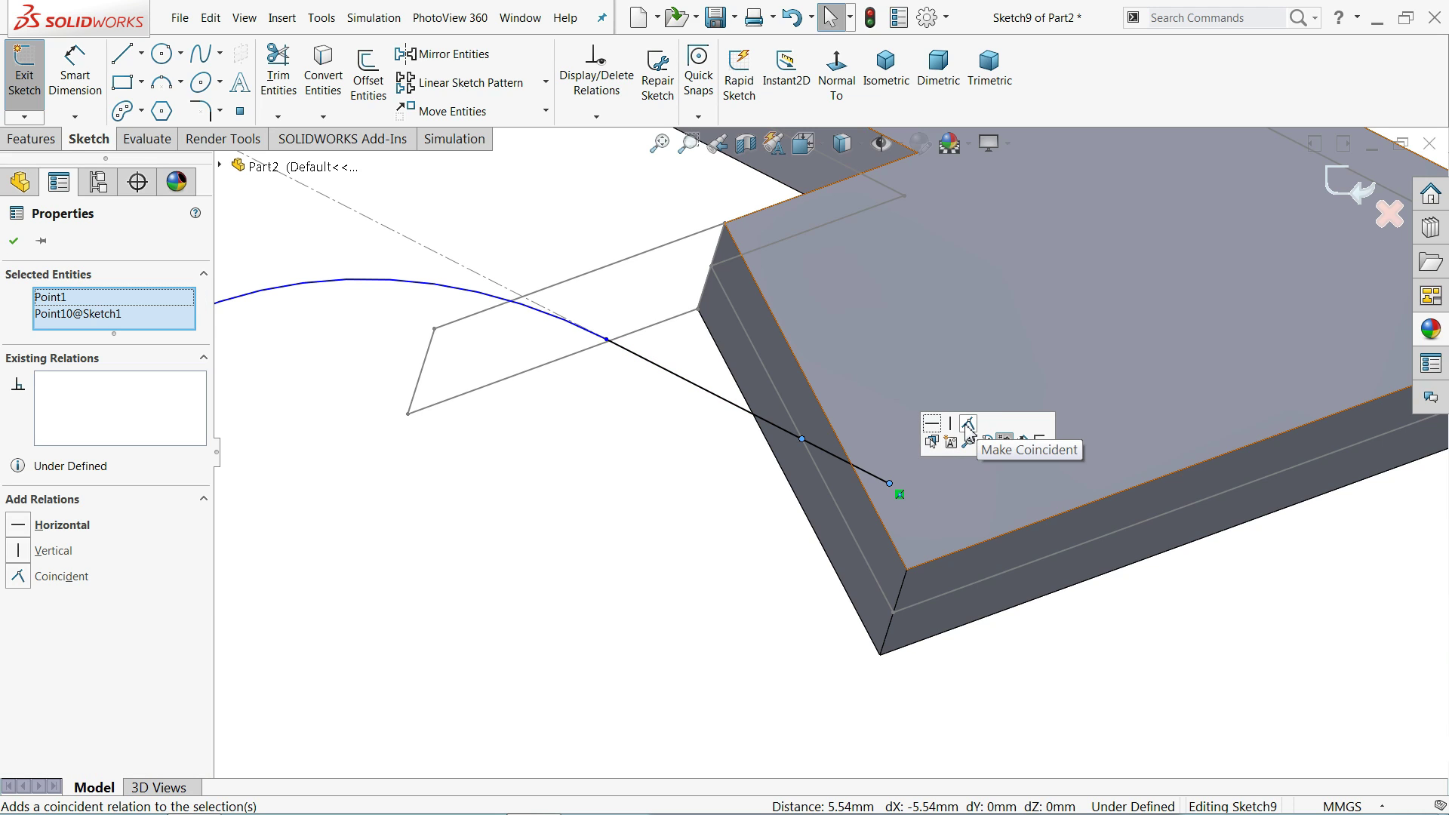
pyautogui.moveTo(968, 426)
pyautogui.mouseDown(button='middle')
pyautogui.moveTo(689, 450)
pyautogui.moveTo(689, 528)
pyautogui.moveTo(596, 454)
pyautogui.moveTo(508, 455)
pyautogui.moveTo(647, 615)
pyautogui.mouseUp(button='middle')
pyautogui.scroll(-5, 705, 631)
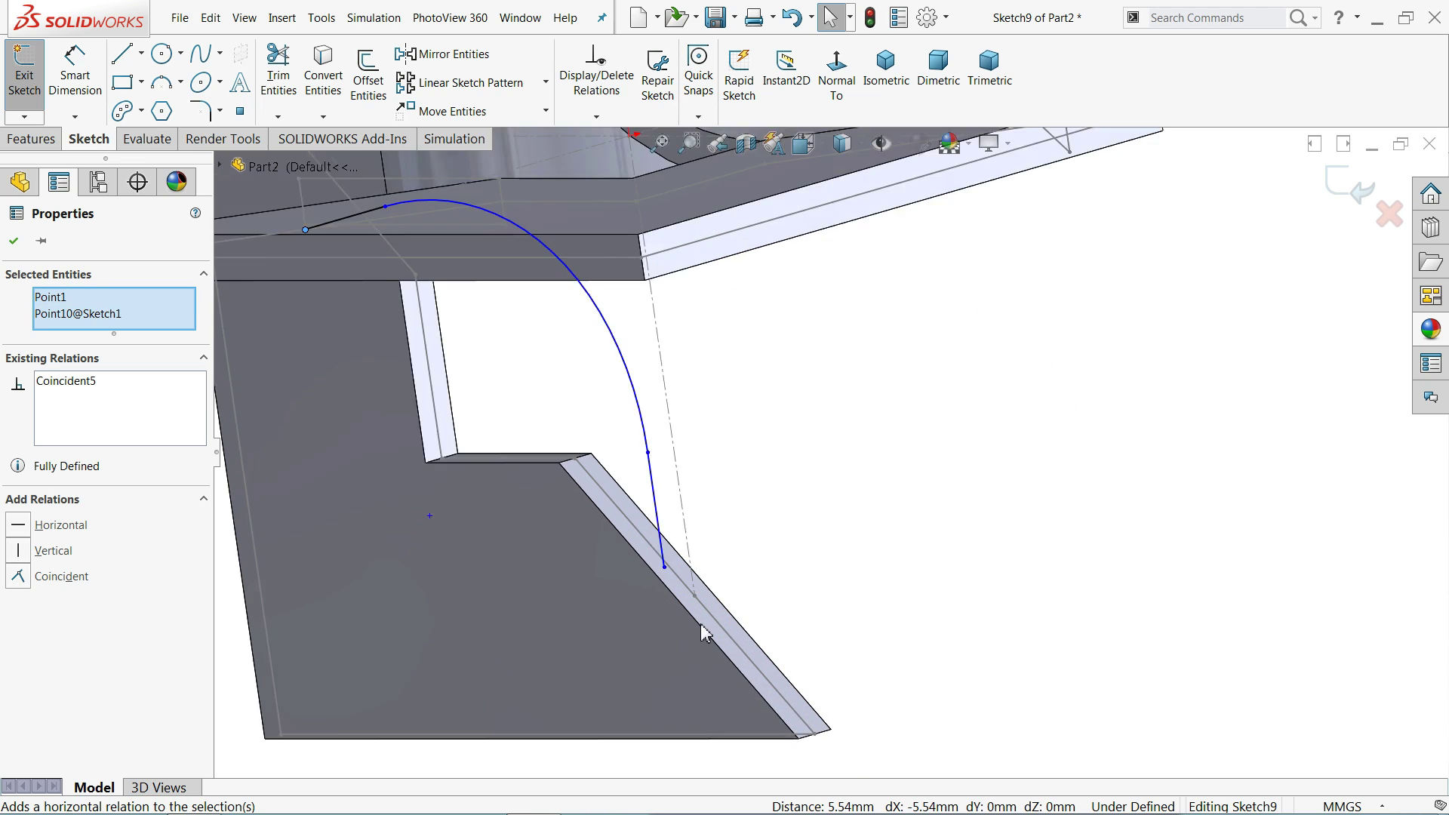
pyautogui.scroll(-2, 702, 592)
# - Make the path's lower end coincident with the Sketch5 corner point
pyautogui.press('Escape')
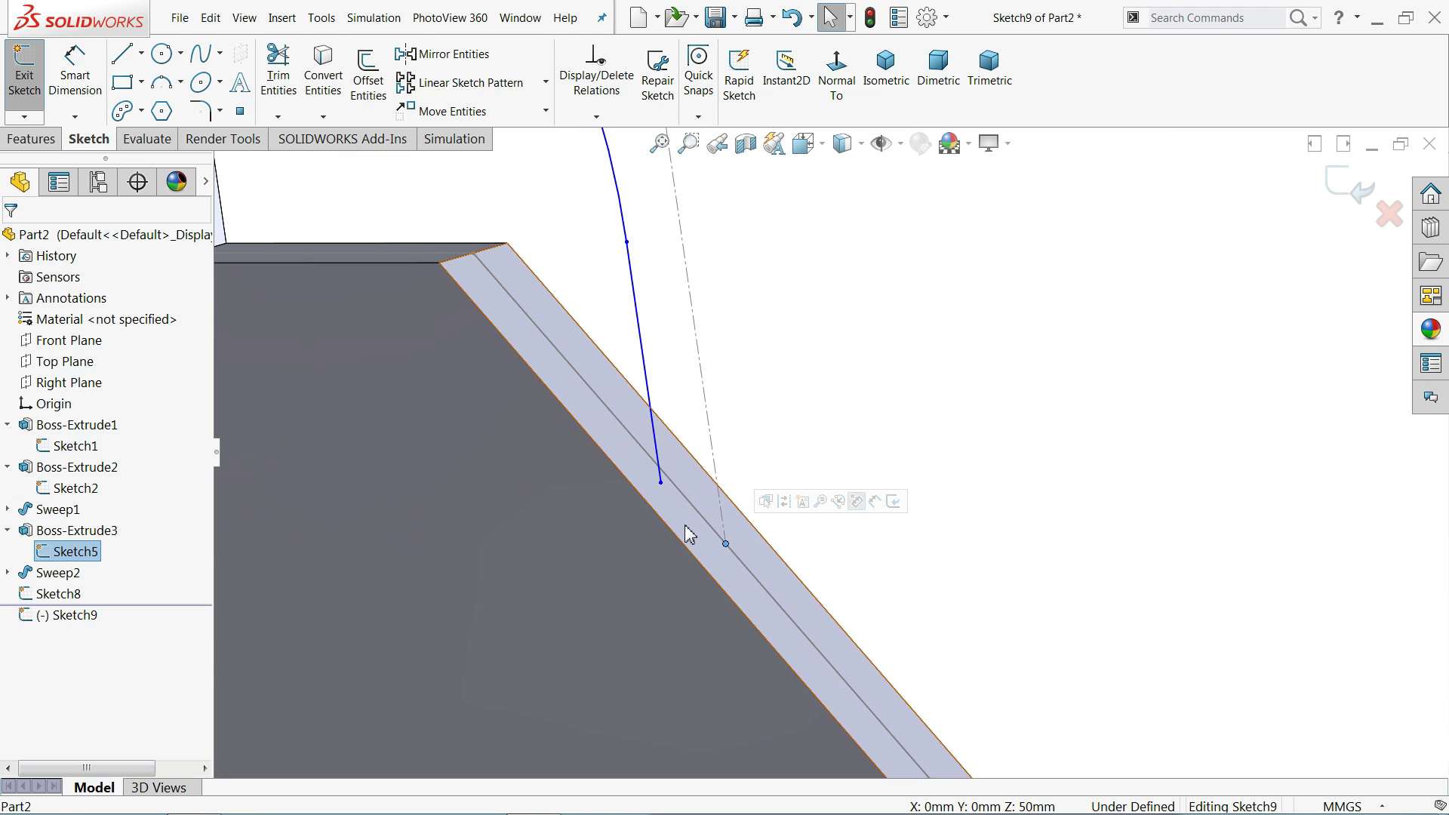
pyautogui.click(662, 484)
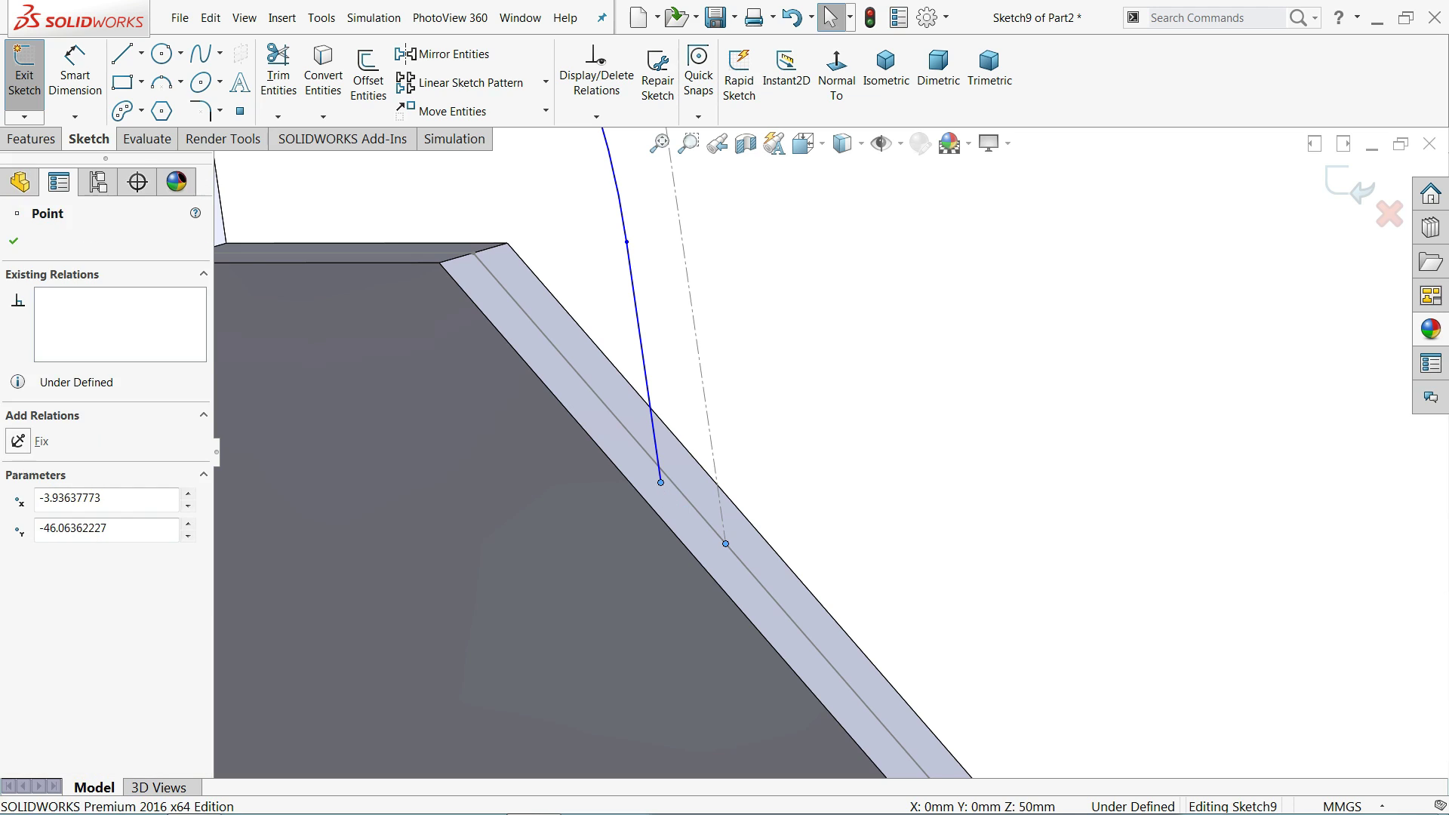
pyautogui.keyDown('ctrl'); pyautogui.click(725, 544); pyautogui.keyUp('ctrl')
pyautogui.click(740, 422)
pyautogui.scroll(4, 874, 379)
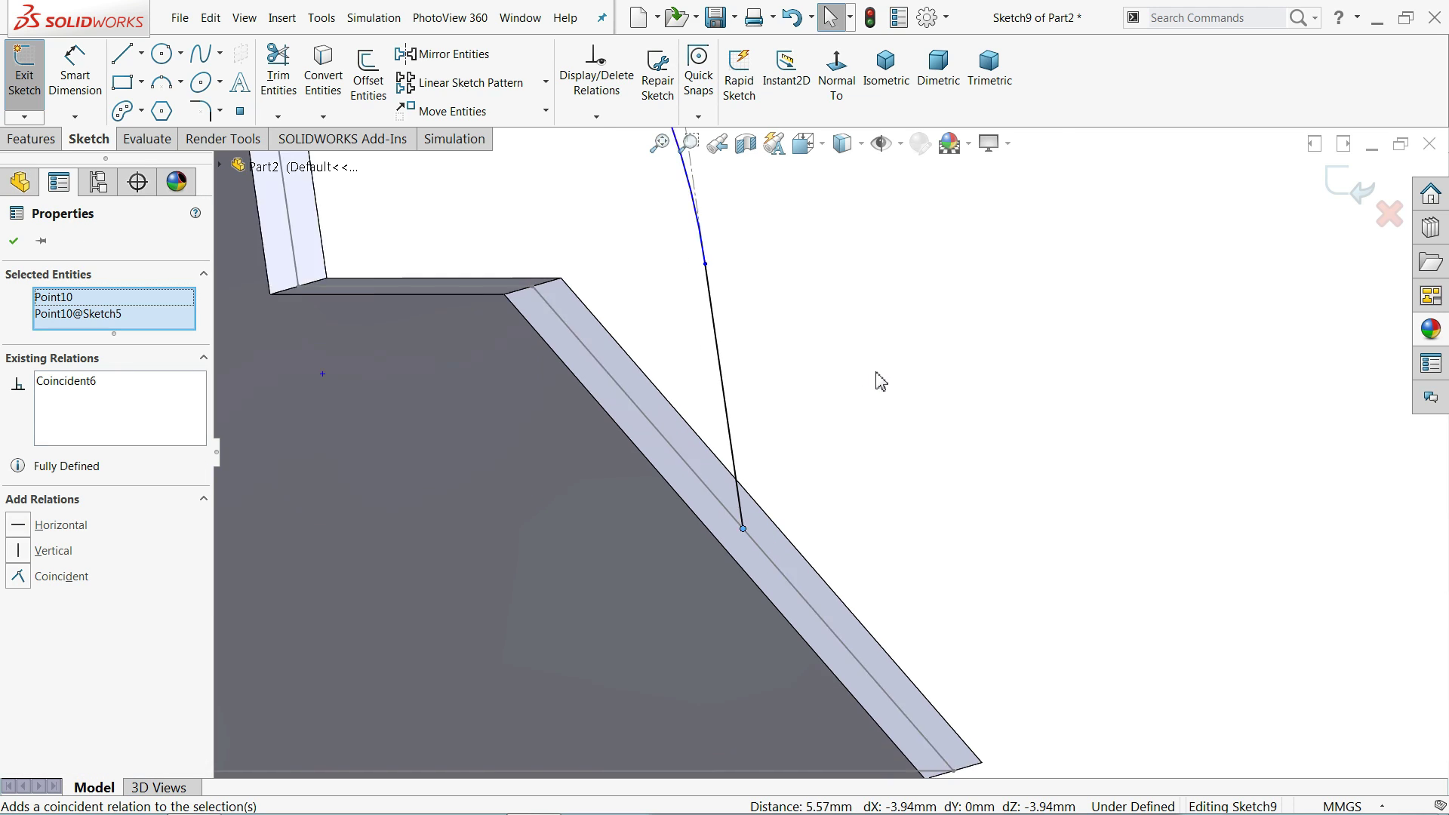
pyautogui.press('Escape')
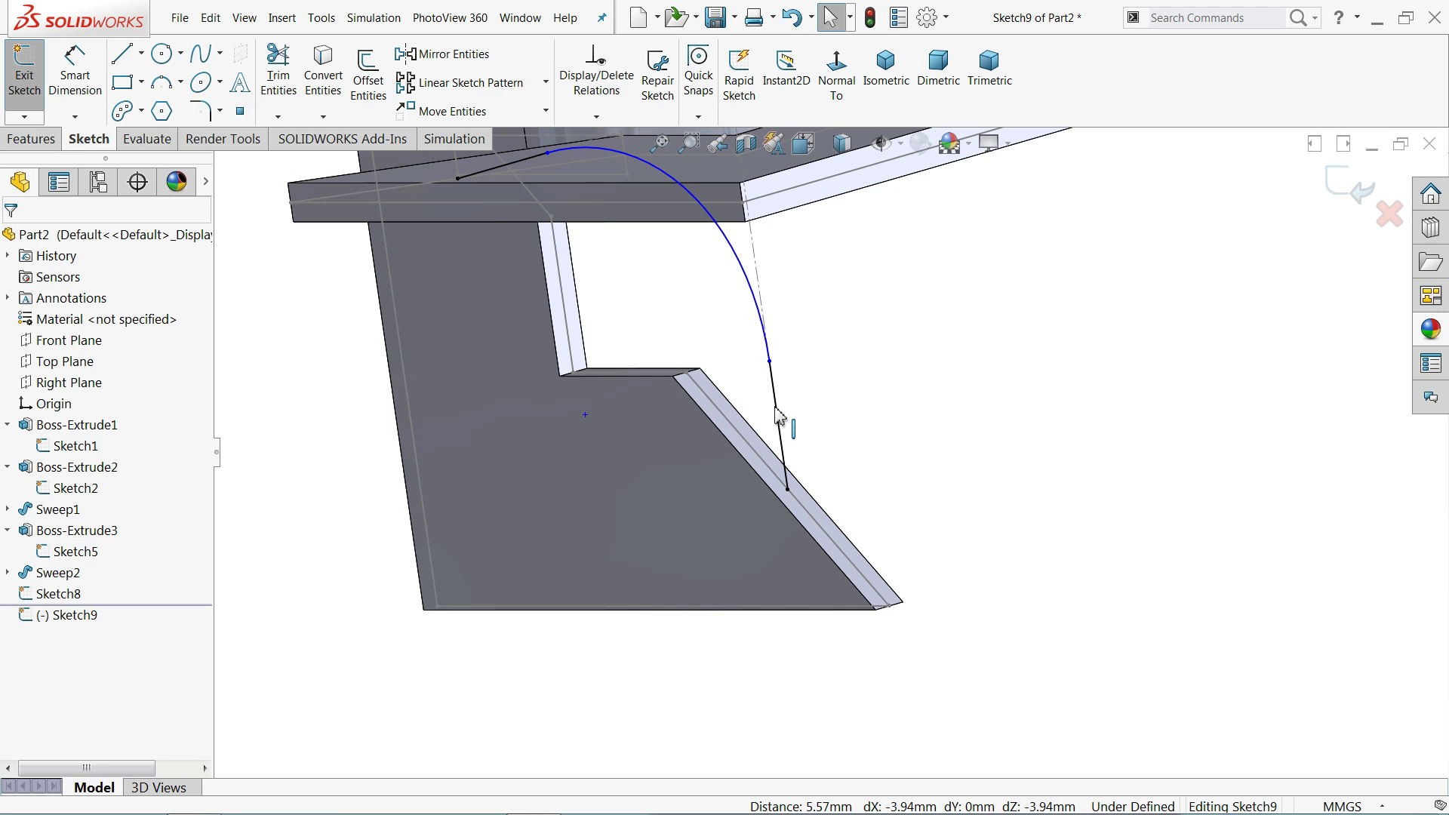
pyautogui.click(781, 415)
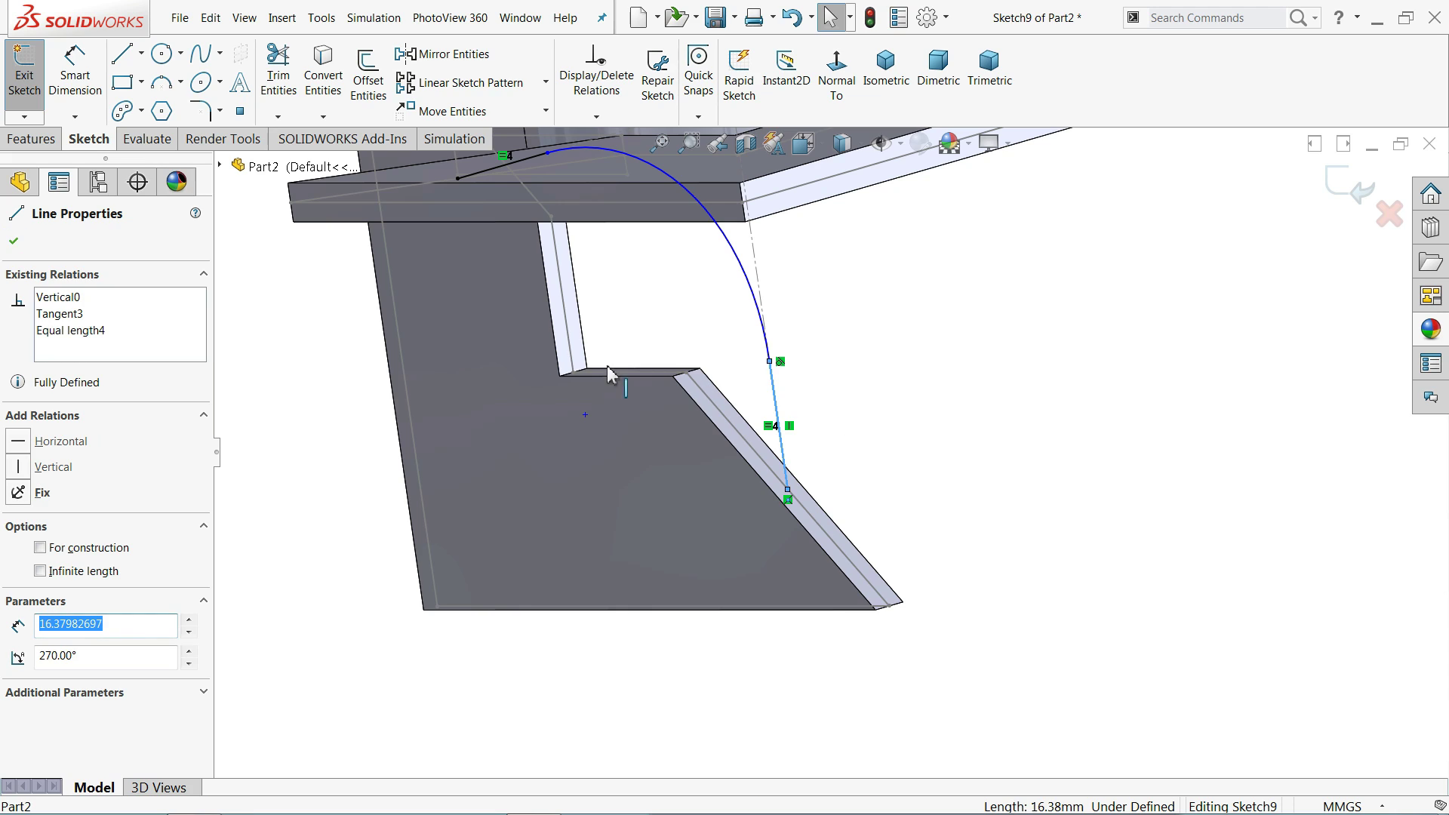
# - Dimension the vertical path leg to 15 mm and close the fully defined Sketch9
pyautogui.click(76, 74)
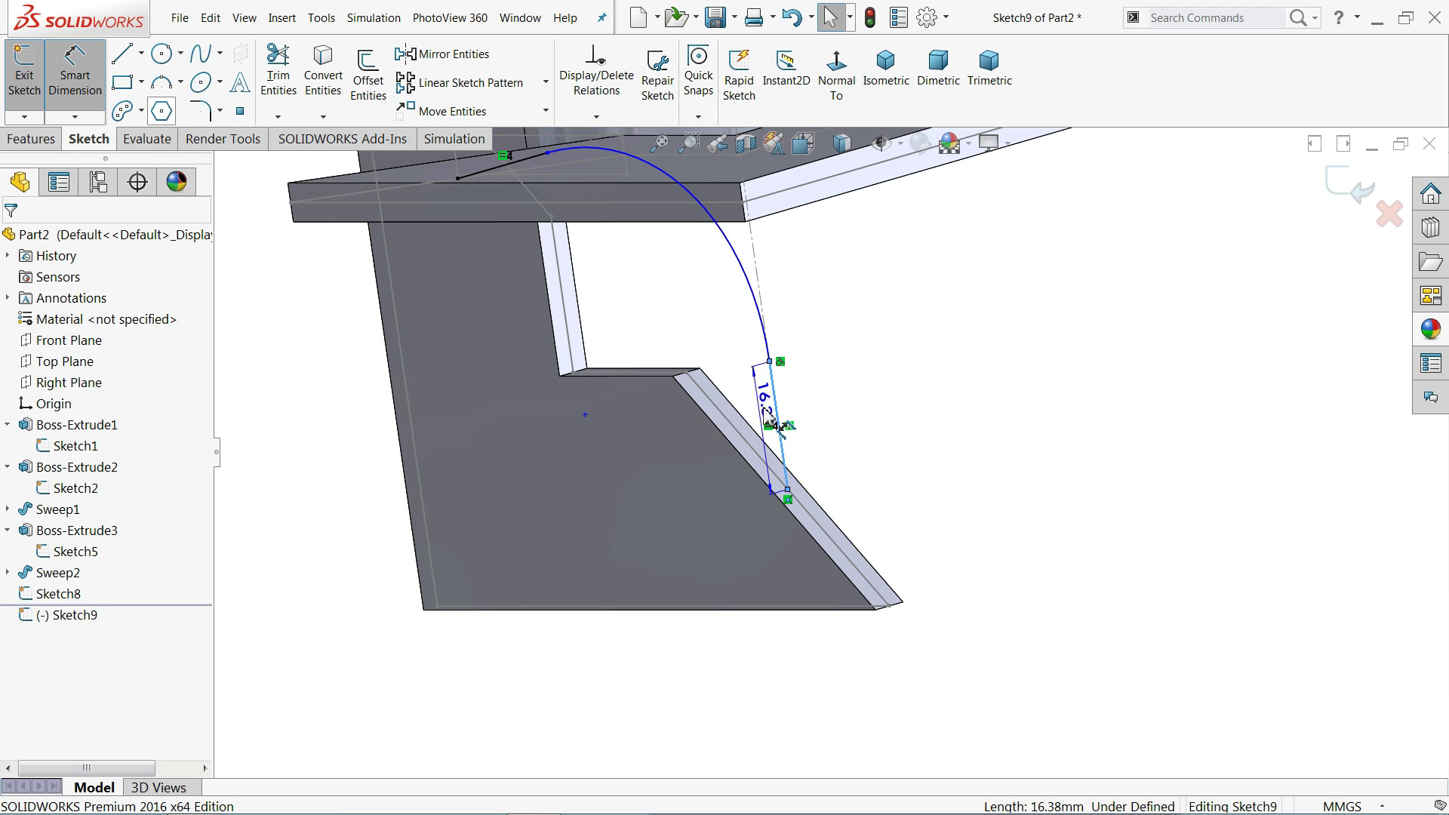
pyautogui.click(877, 422)
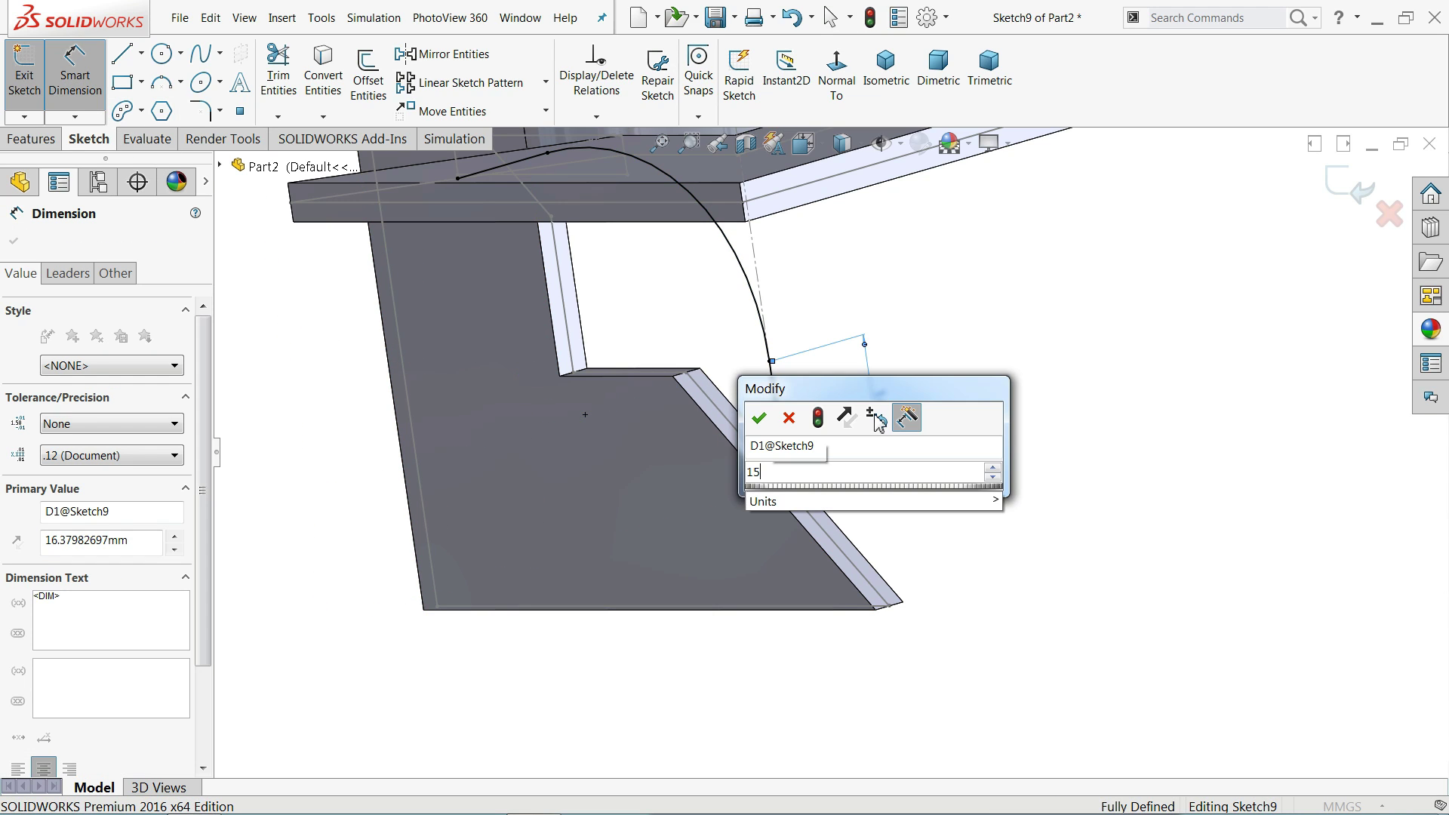
pyautogui.write('15')
pyautogui.click(759, 418)
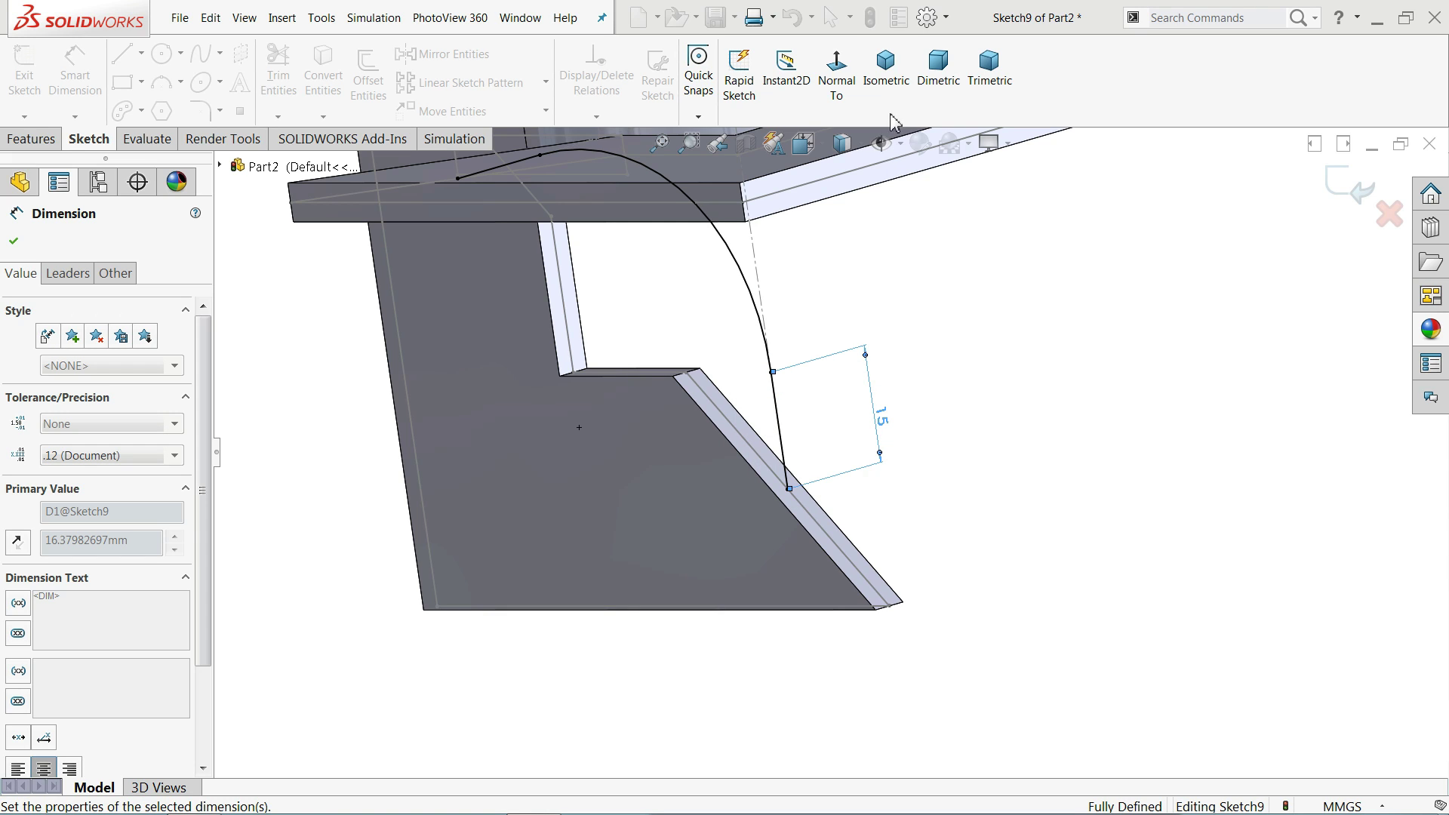
pyautogui.click(886, 72)
pyautogui.scroll(-4, 618, 411)
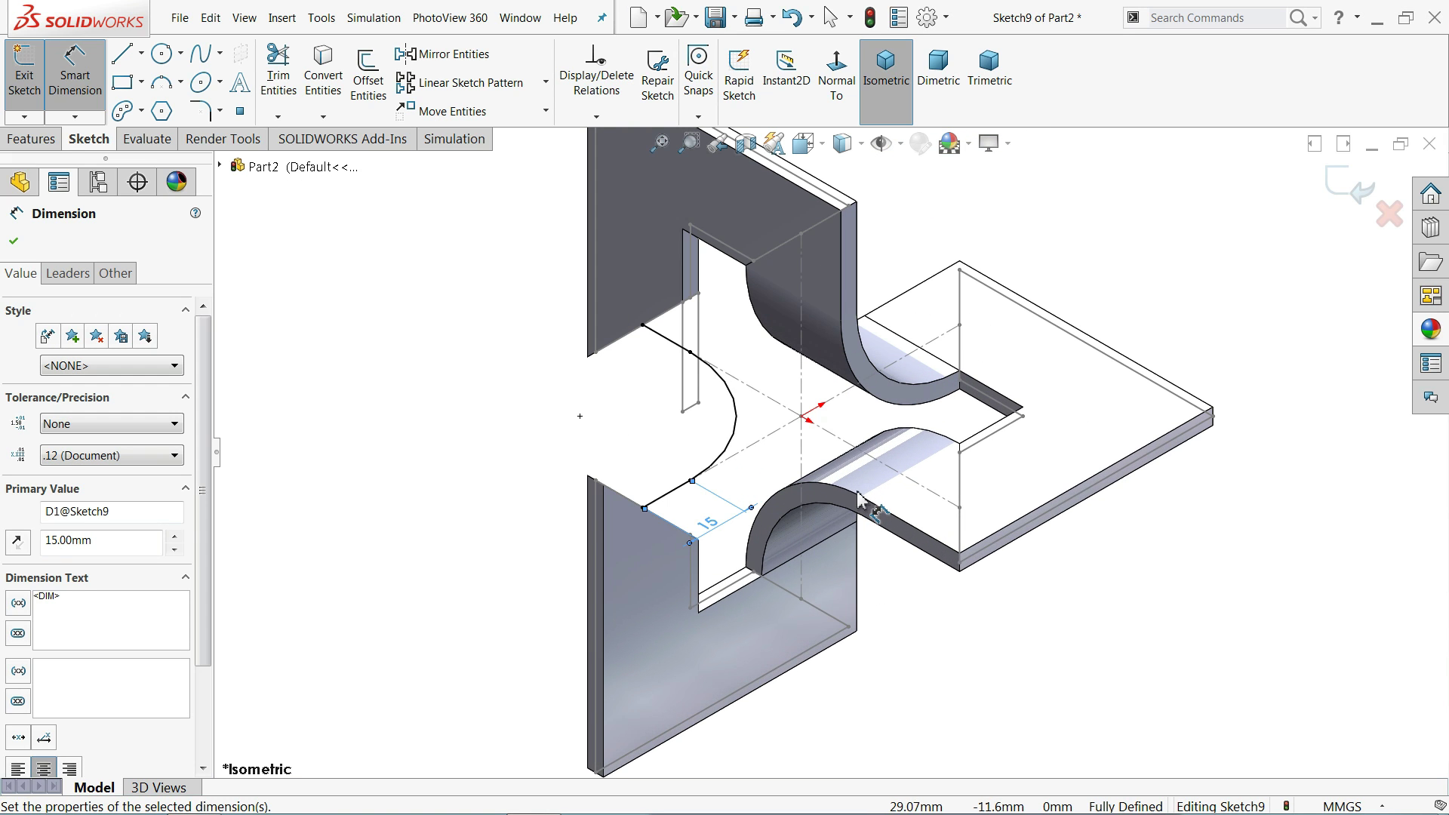
pyautogui.moveTo(617, 412)
pyautogui.mouseDown(button='middle')
pyautogui.moveTo(653, 385)
pyautogui.moveTo(647, 449)
pyautogui.moveTo(624, 409)
pyautogui.mouseUp(button='middle')
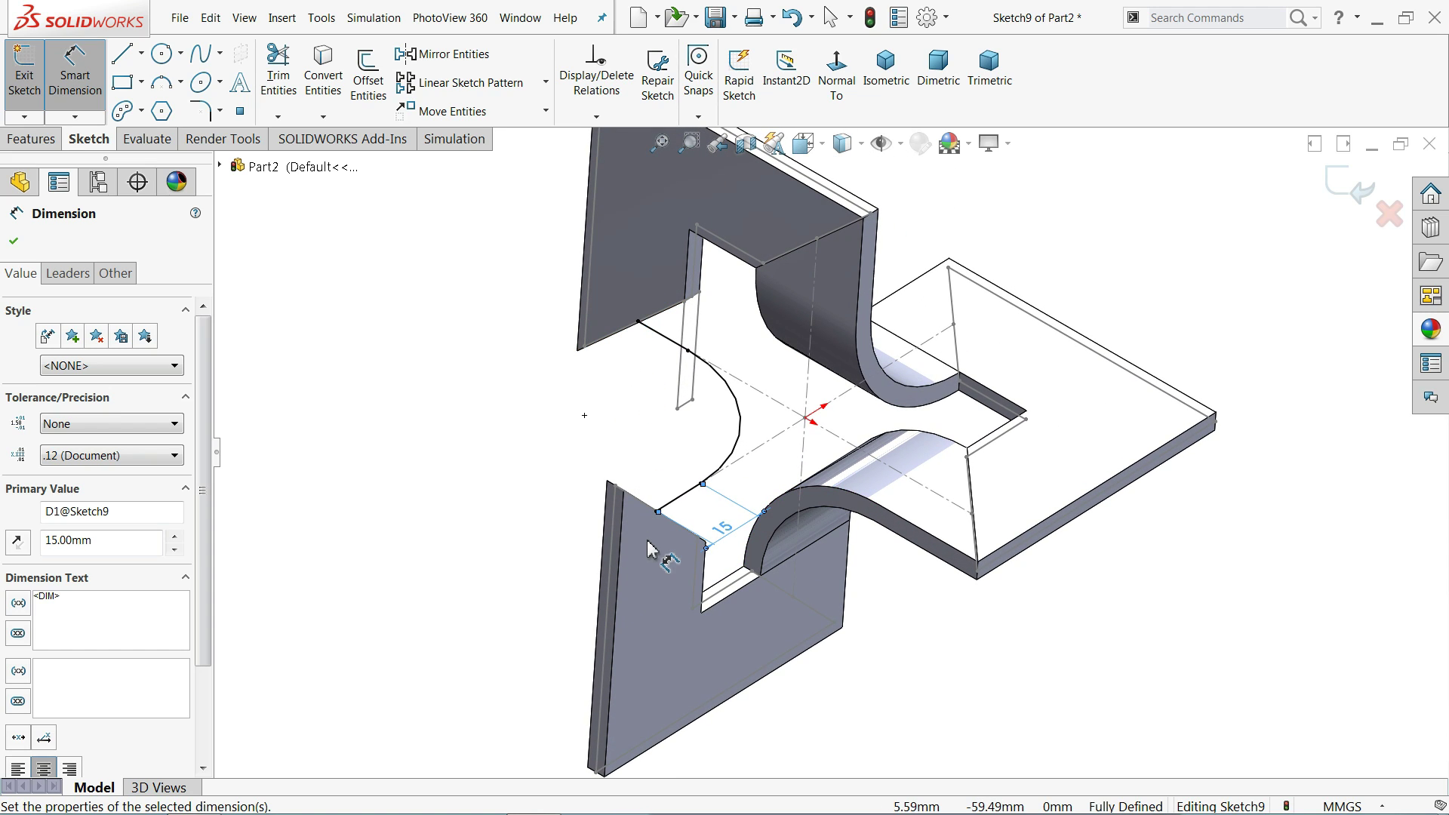
pyautogui.click(1351, 193)
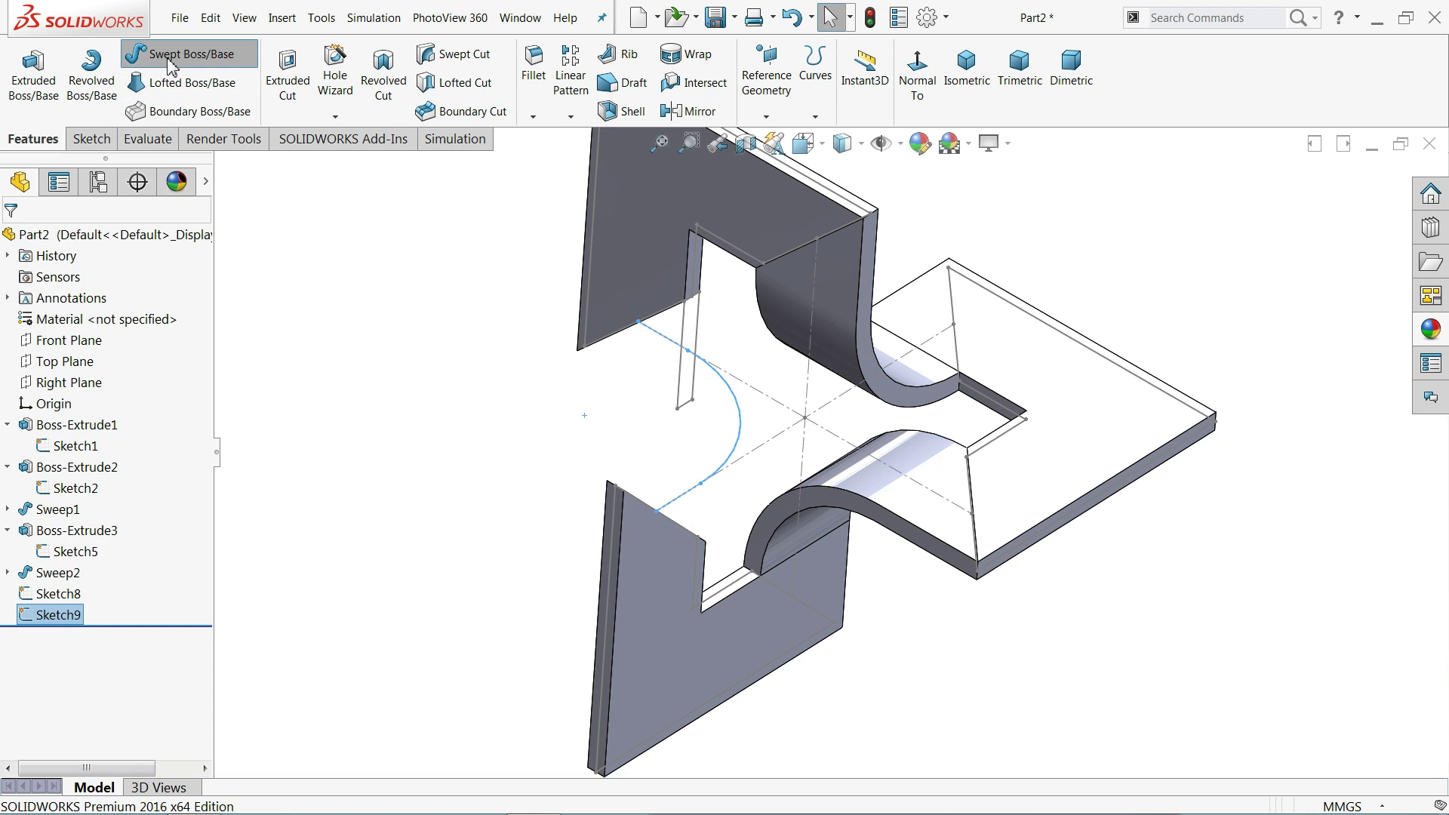
# - Sweep the Sketch8 profile bidirectionally along the Sketch9 path, creating Sweep3
pyautogui.scroll(-3, 791, 475)
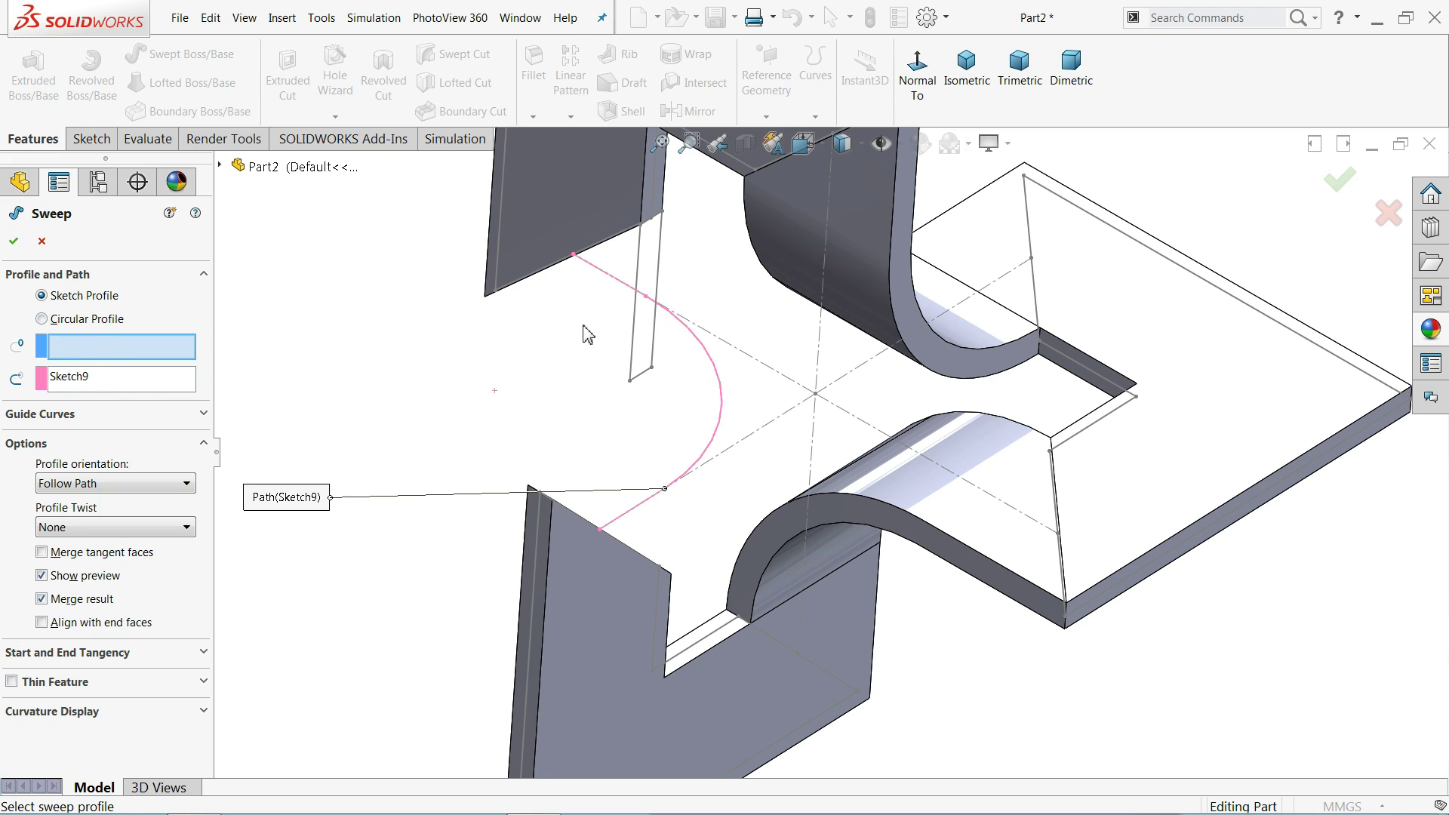
pyautogui.click(637, 324)
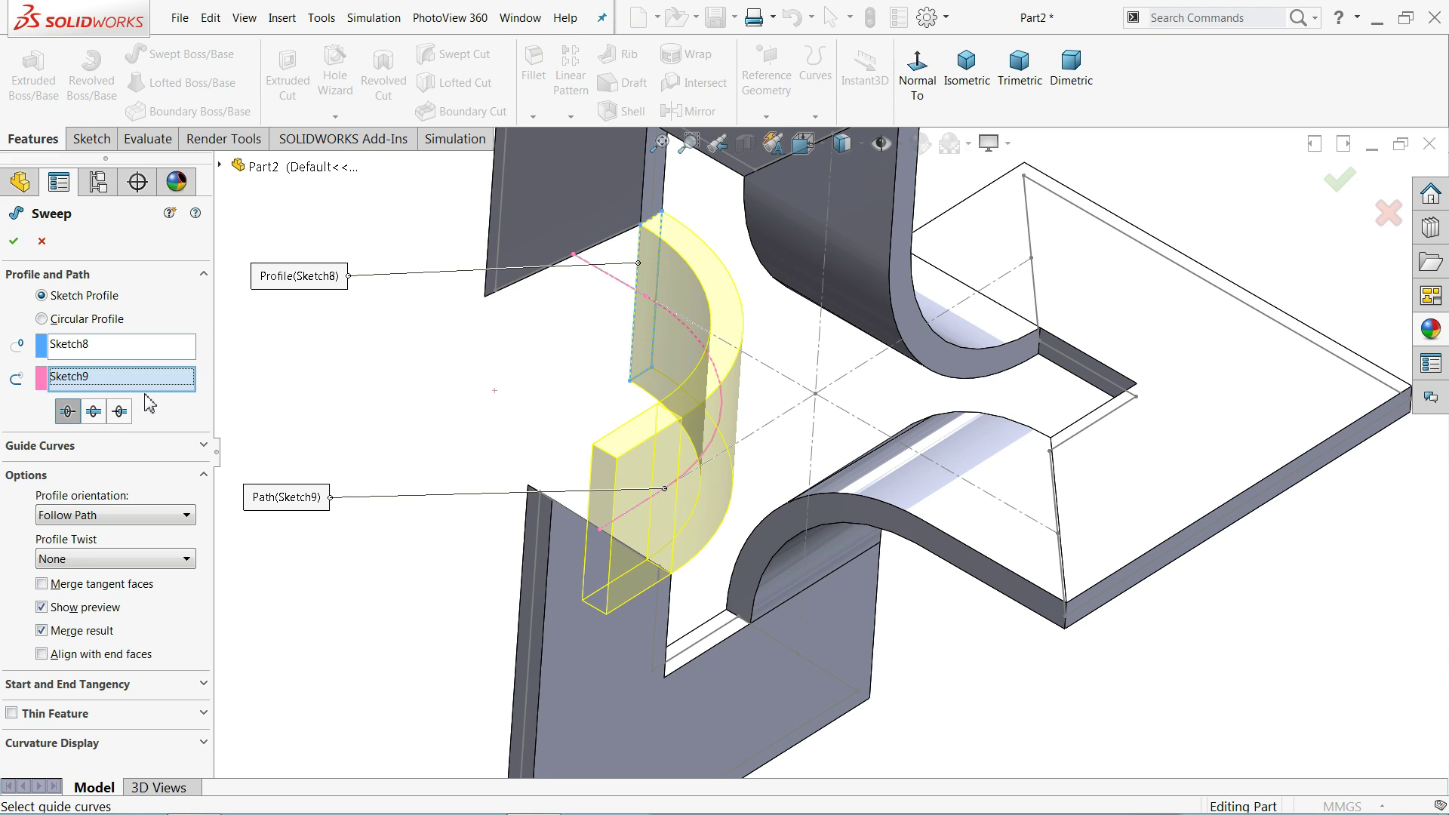
pyautogui.click(93, 413)
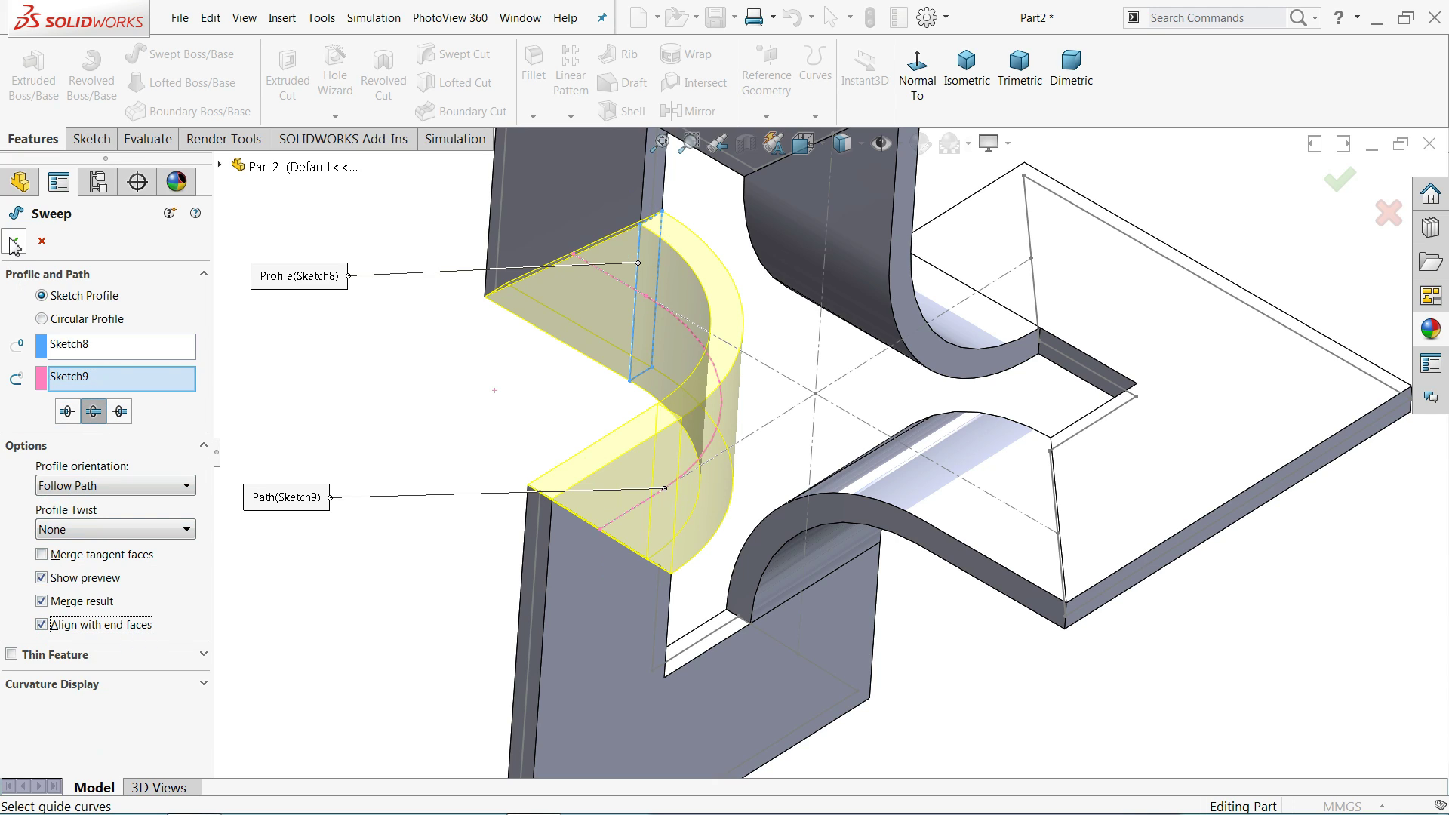
pyautogui.press('Return')
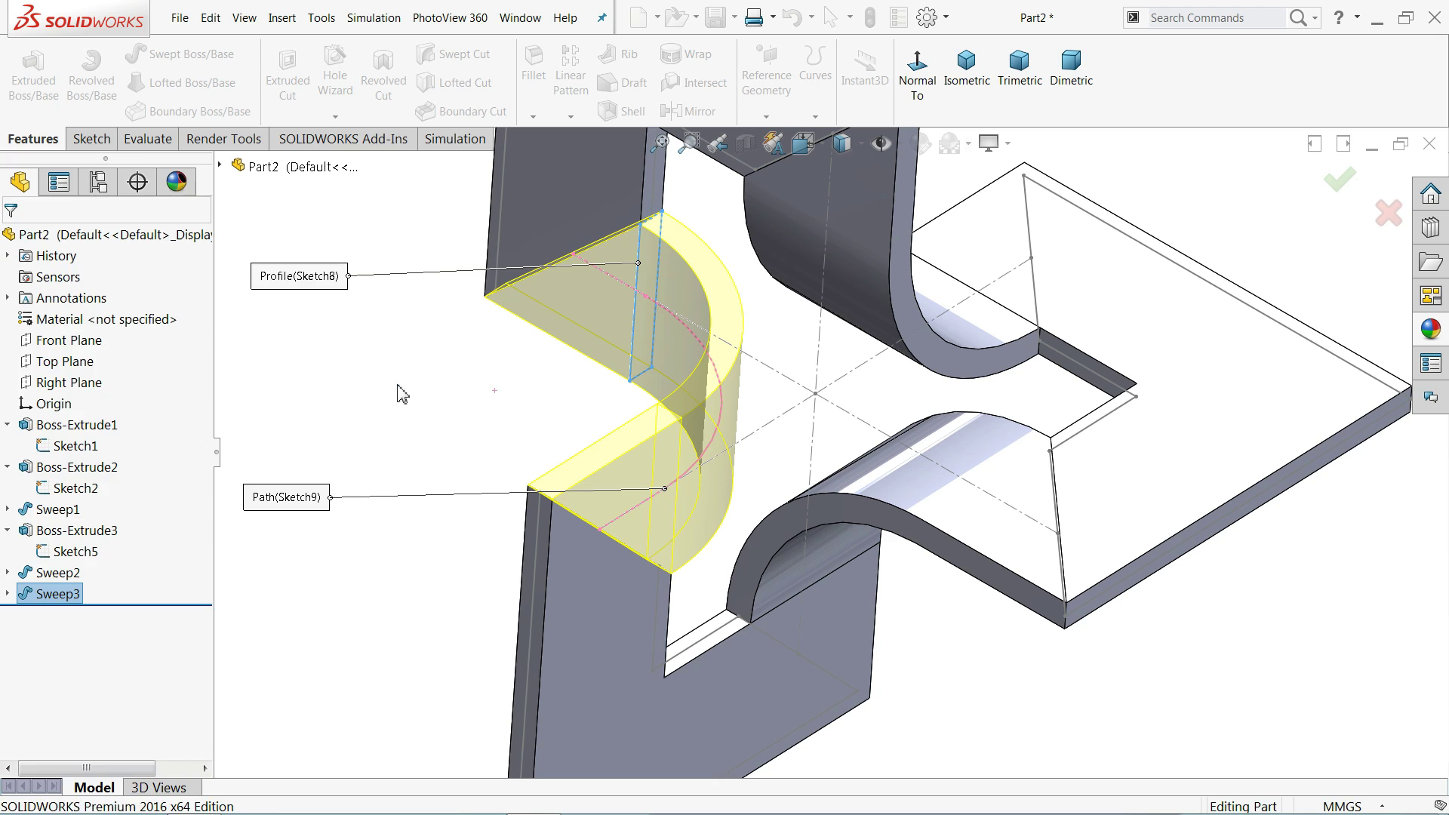
# - Hide Sketch5 and the other two leftover visible sketches
pyautogui.click(809, 402)
pyautogui.click(884, 342)
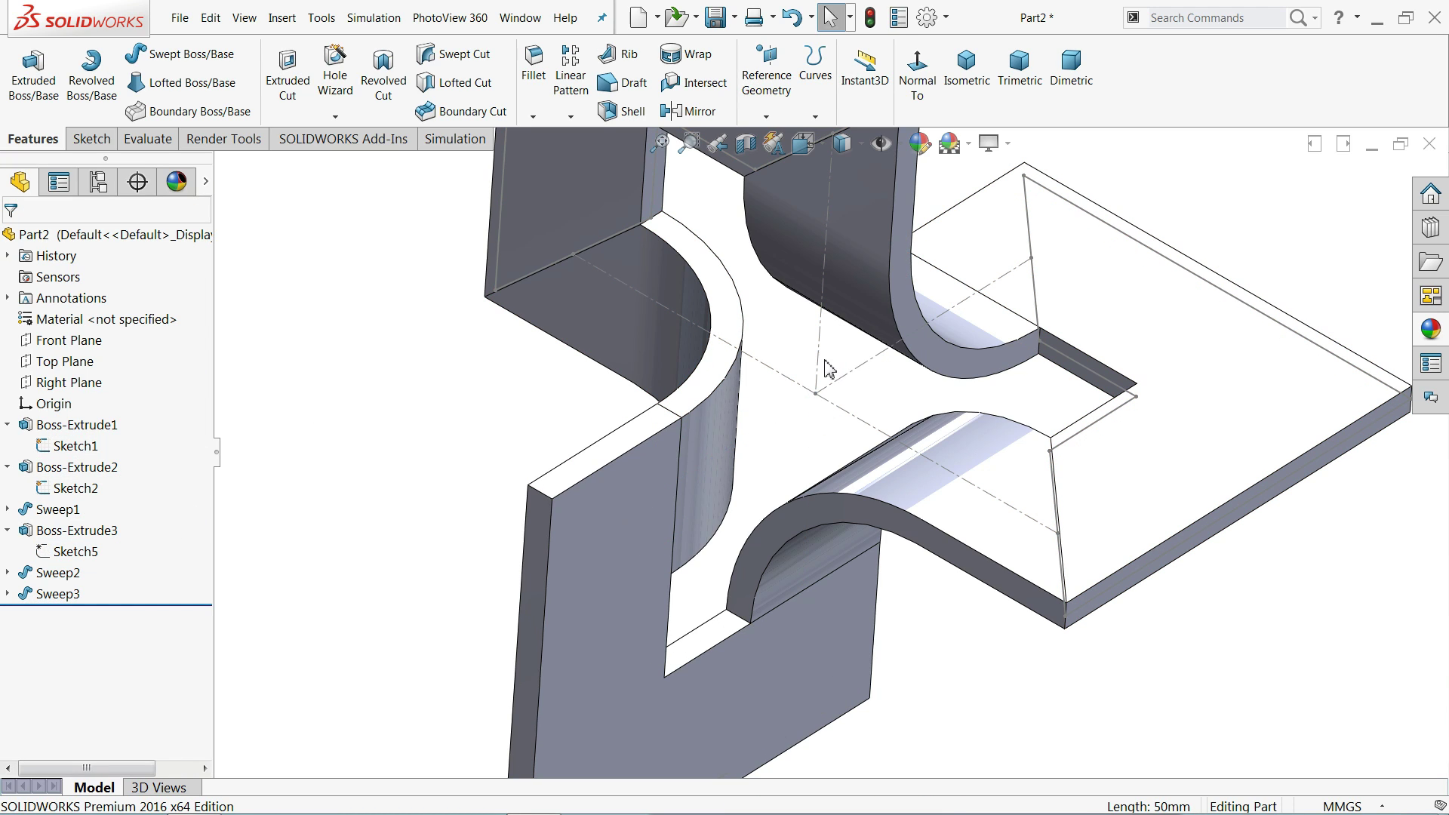
pyautogui.click(818, 370)
pyautogui.click(880, 318)
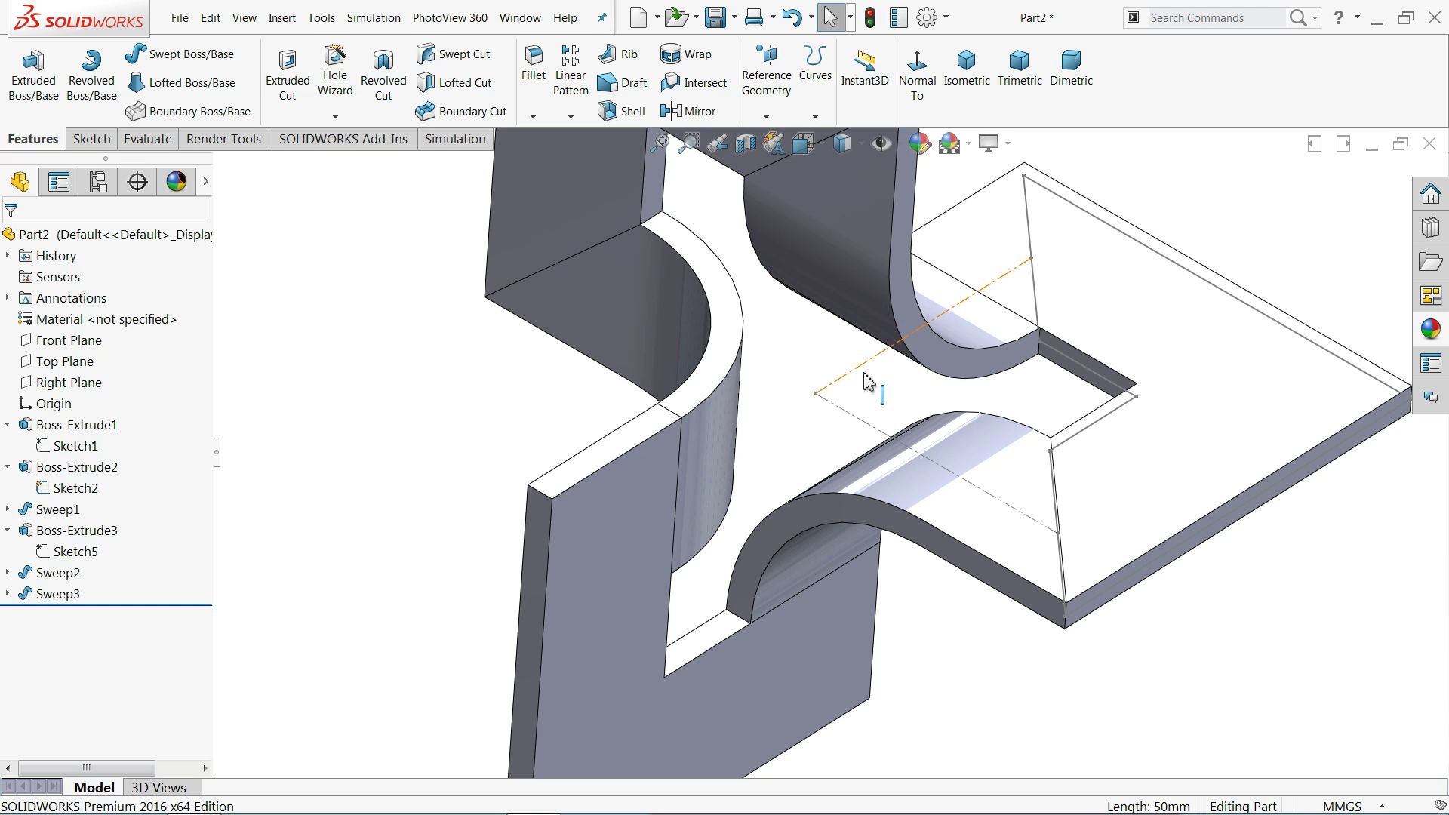
pyautogui.click(866, 371)
pyautogui.click(910, 321)
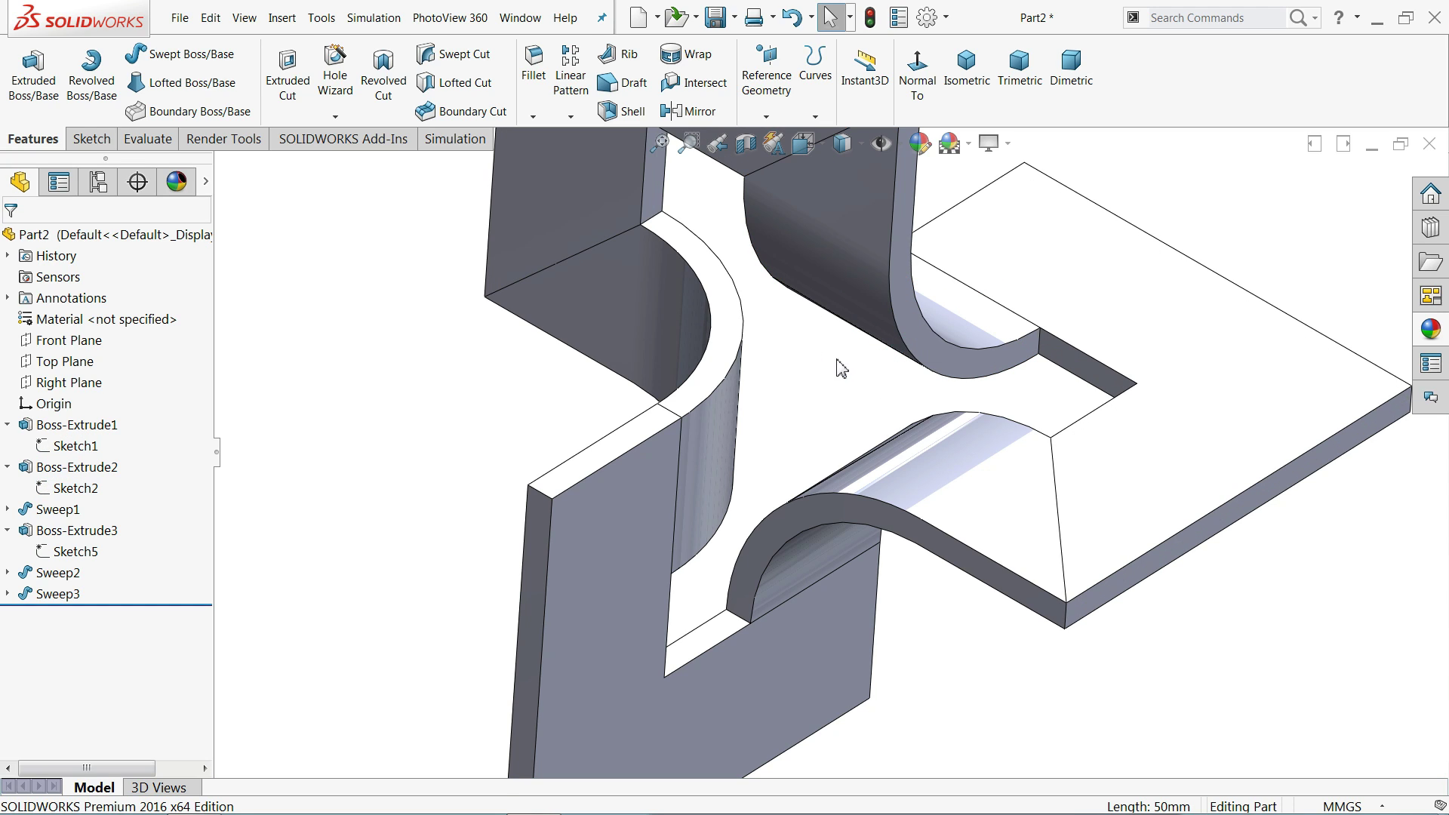
# - Apply a red colour appearance to the whole part
pyautogui.scroll(3, 777, 386)
pyautogui.moveTo(777, 386)
pyautogui.mouseDown(button='middle')
pyautogui.moveTo(919, 375)
pyautogui.moveTo(795, 443)
pyautogui.moveTo(776, 336)
pyautogui.moveTo(663, 327)
pyautogui.moveTo(723, 371)
pyautogui.moveTo(743, 302)
pyautogui.moveTo(769, 412)
pyautogui.mouseUp(button='middle')
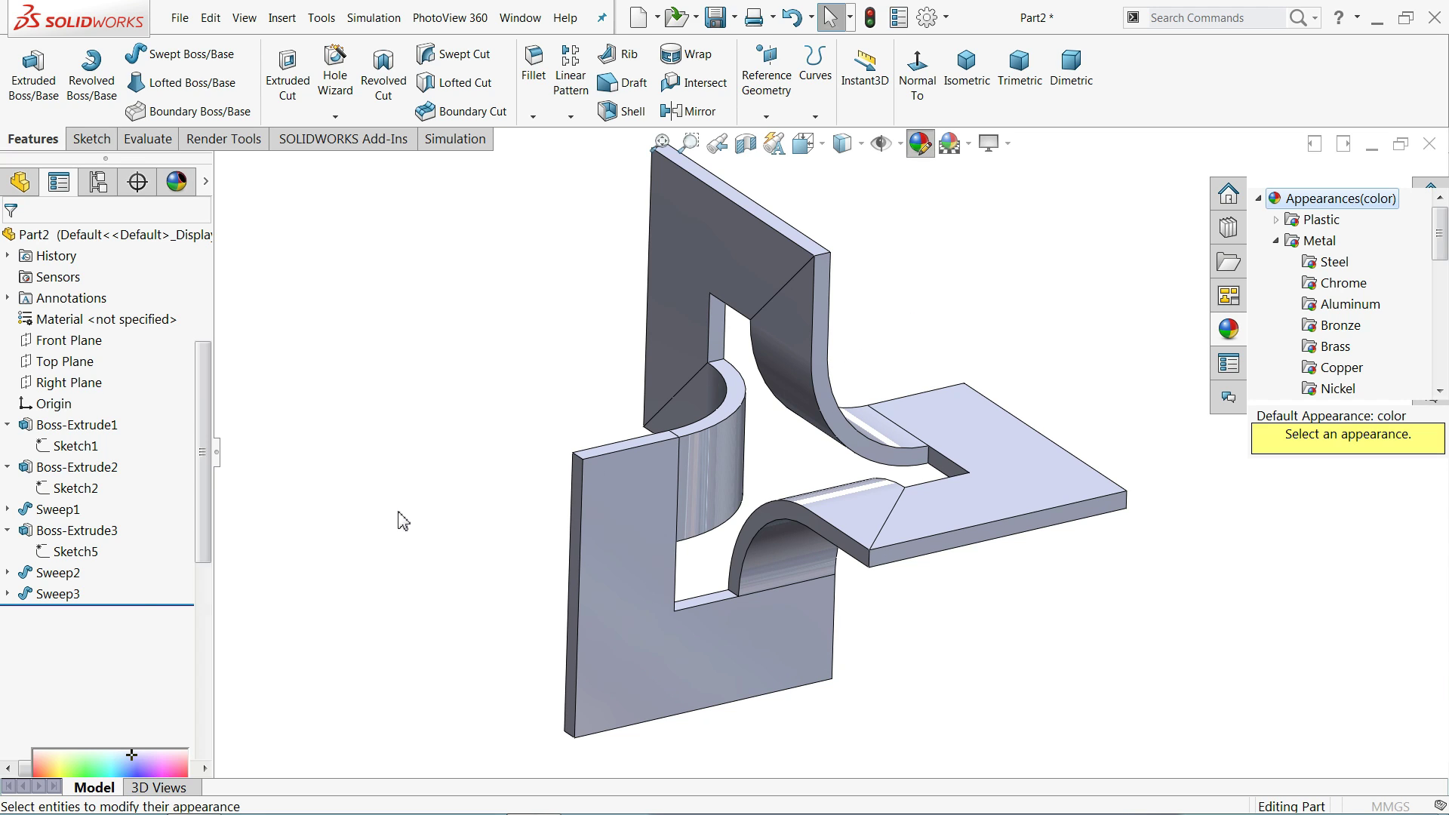
pyautogui.click(53, 667)
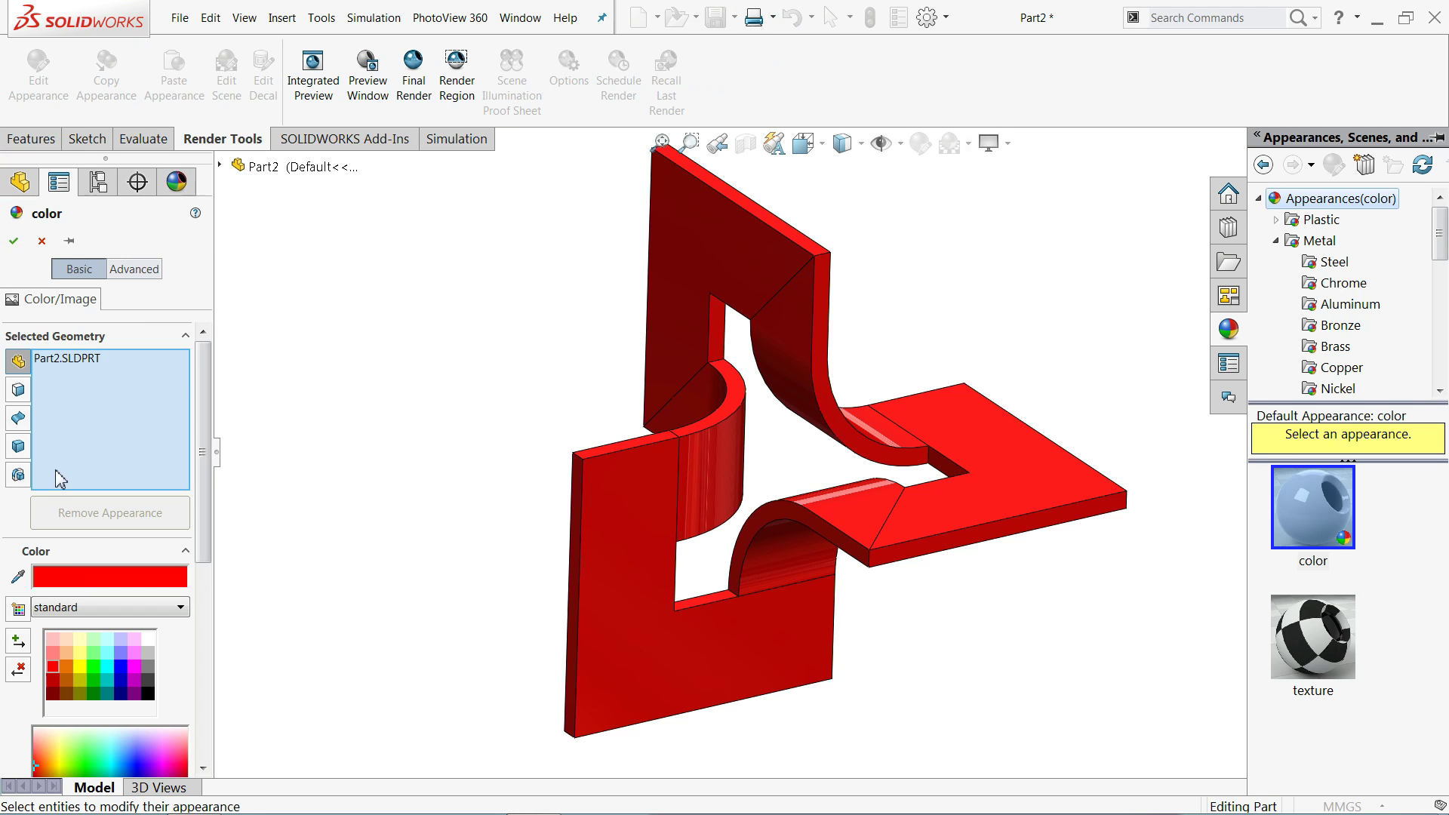